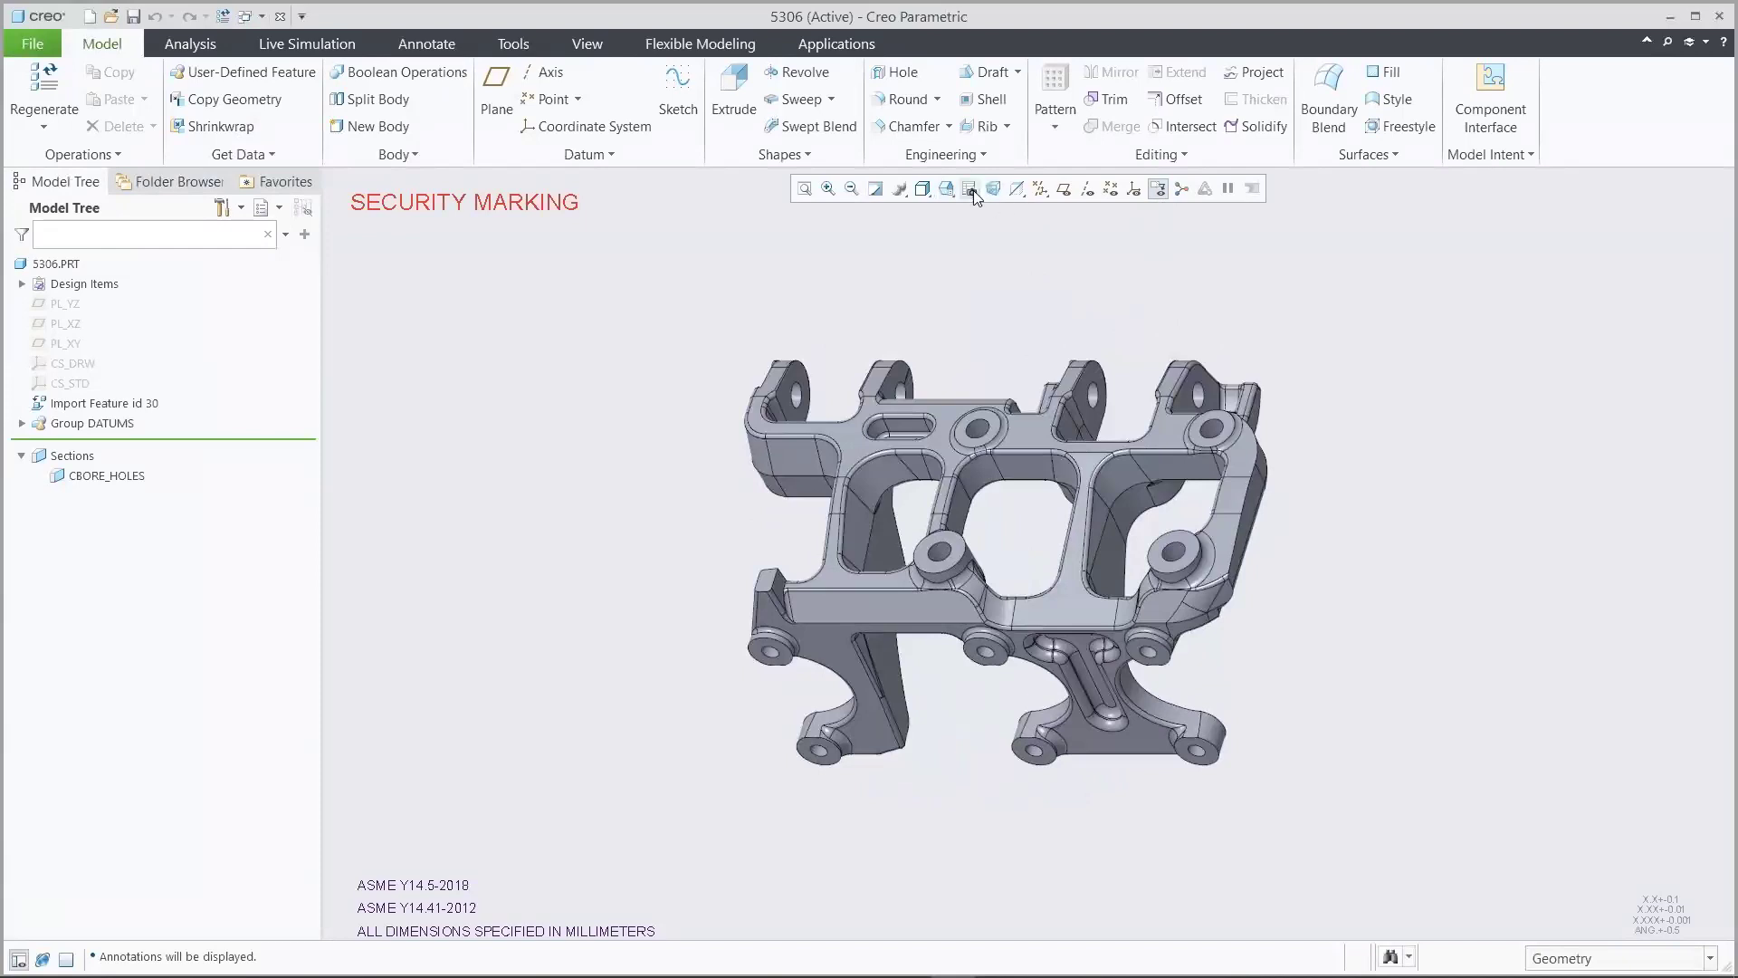
Turn on the display of combined views for the part in the View Manager
{"action": "left_click", "coordinate": [969, 190]}
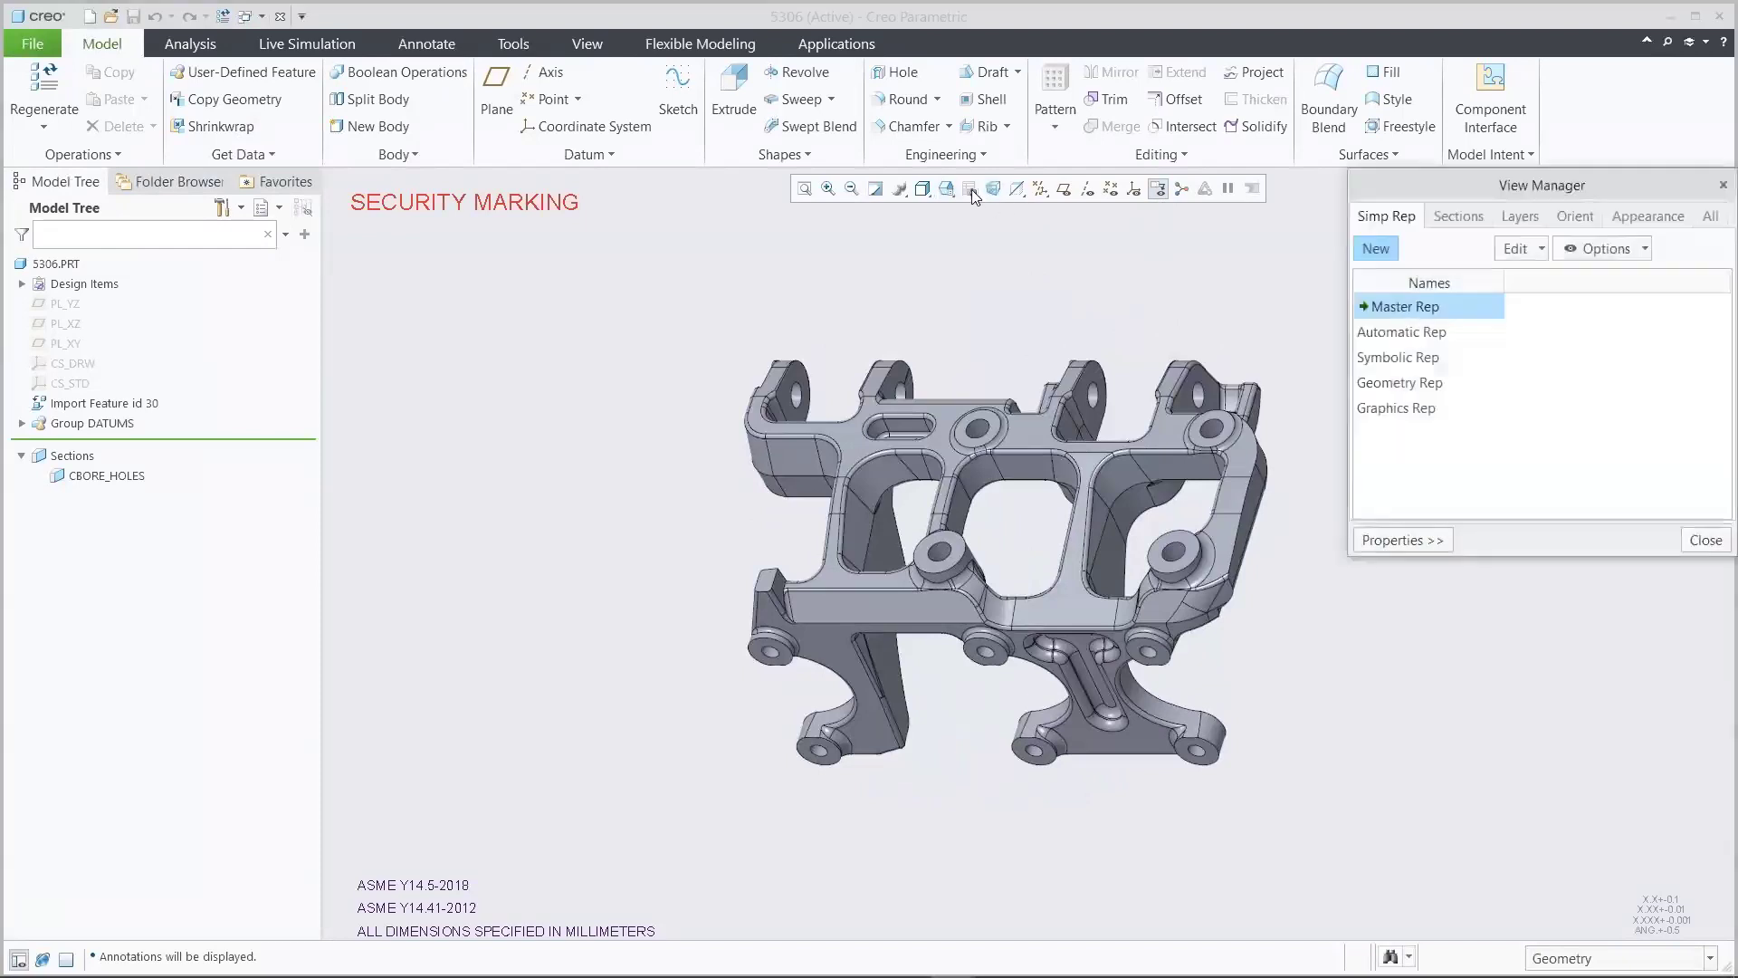
{"action": "left_click", "coordinate": [1710, 218]}
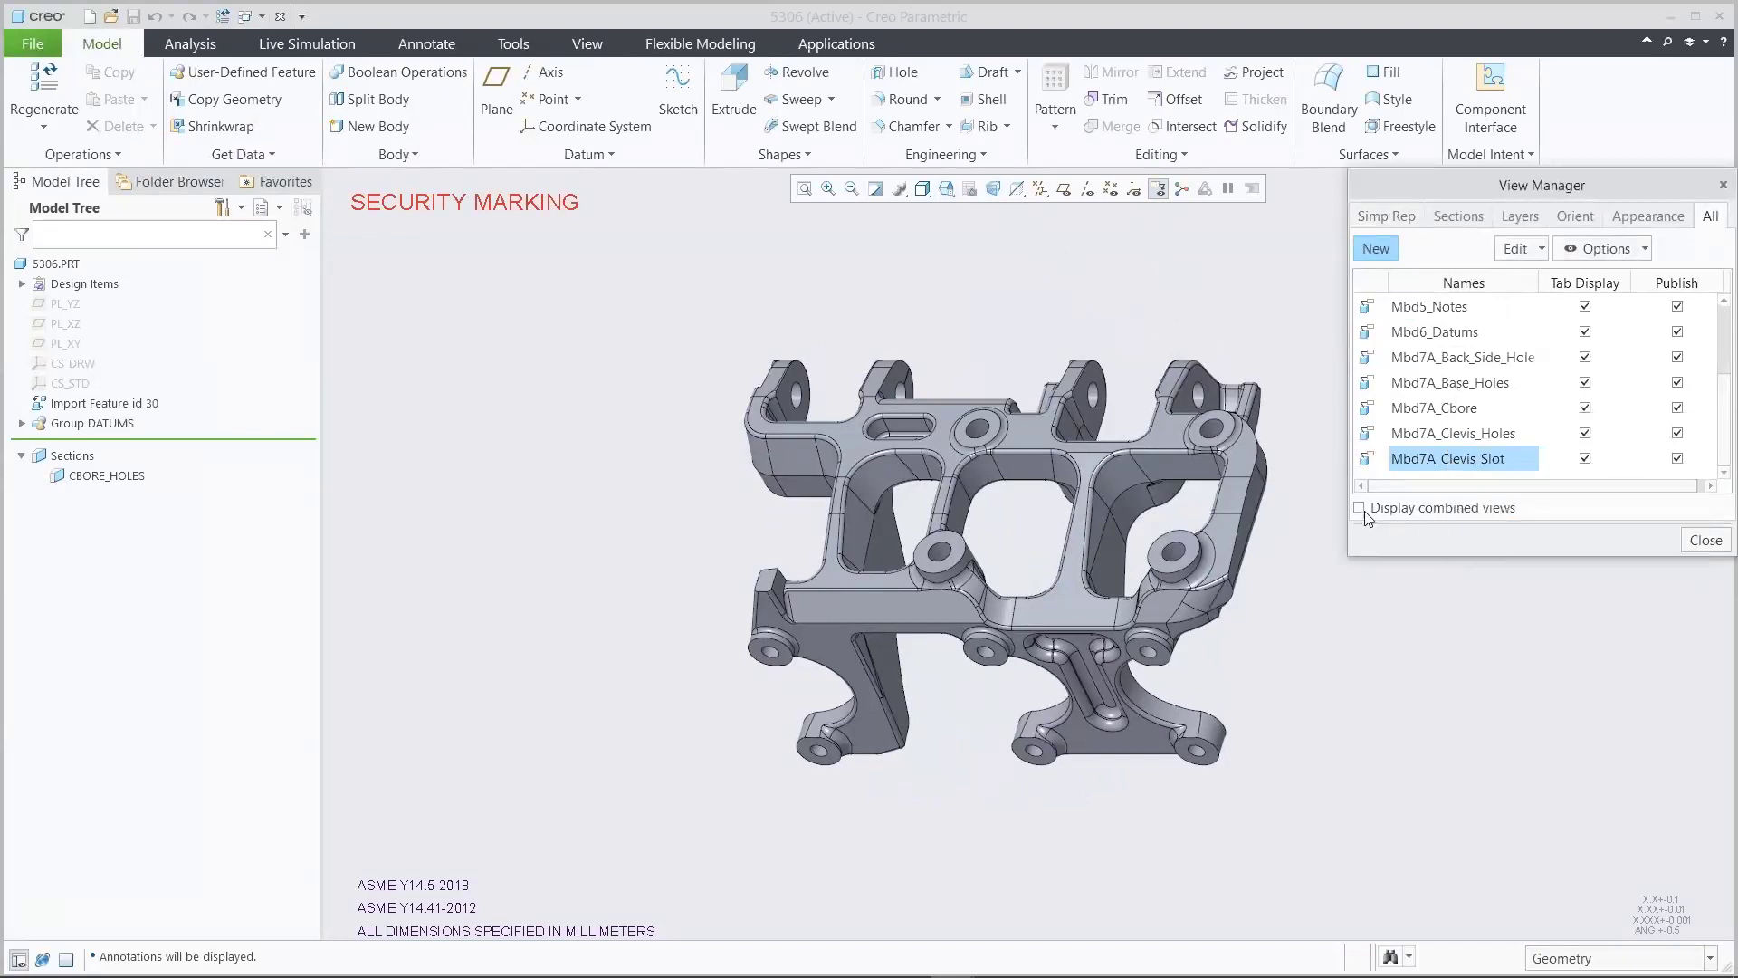
{"action": "left_click", "coordinate": [1724, 546]}
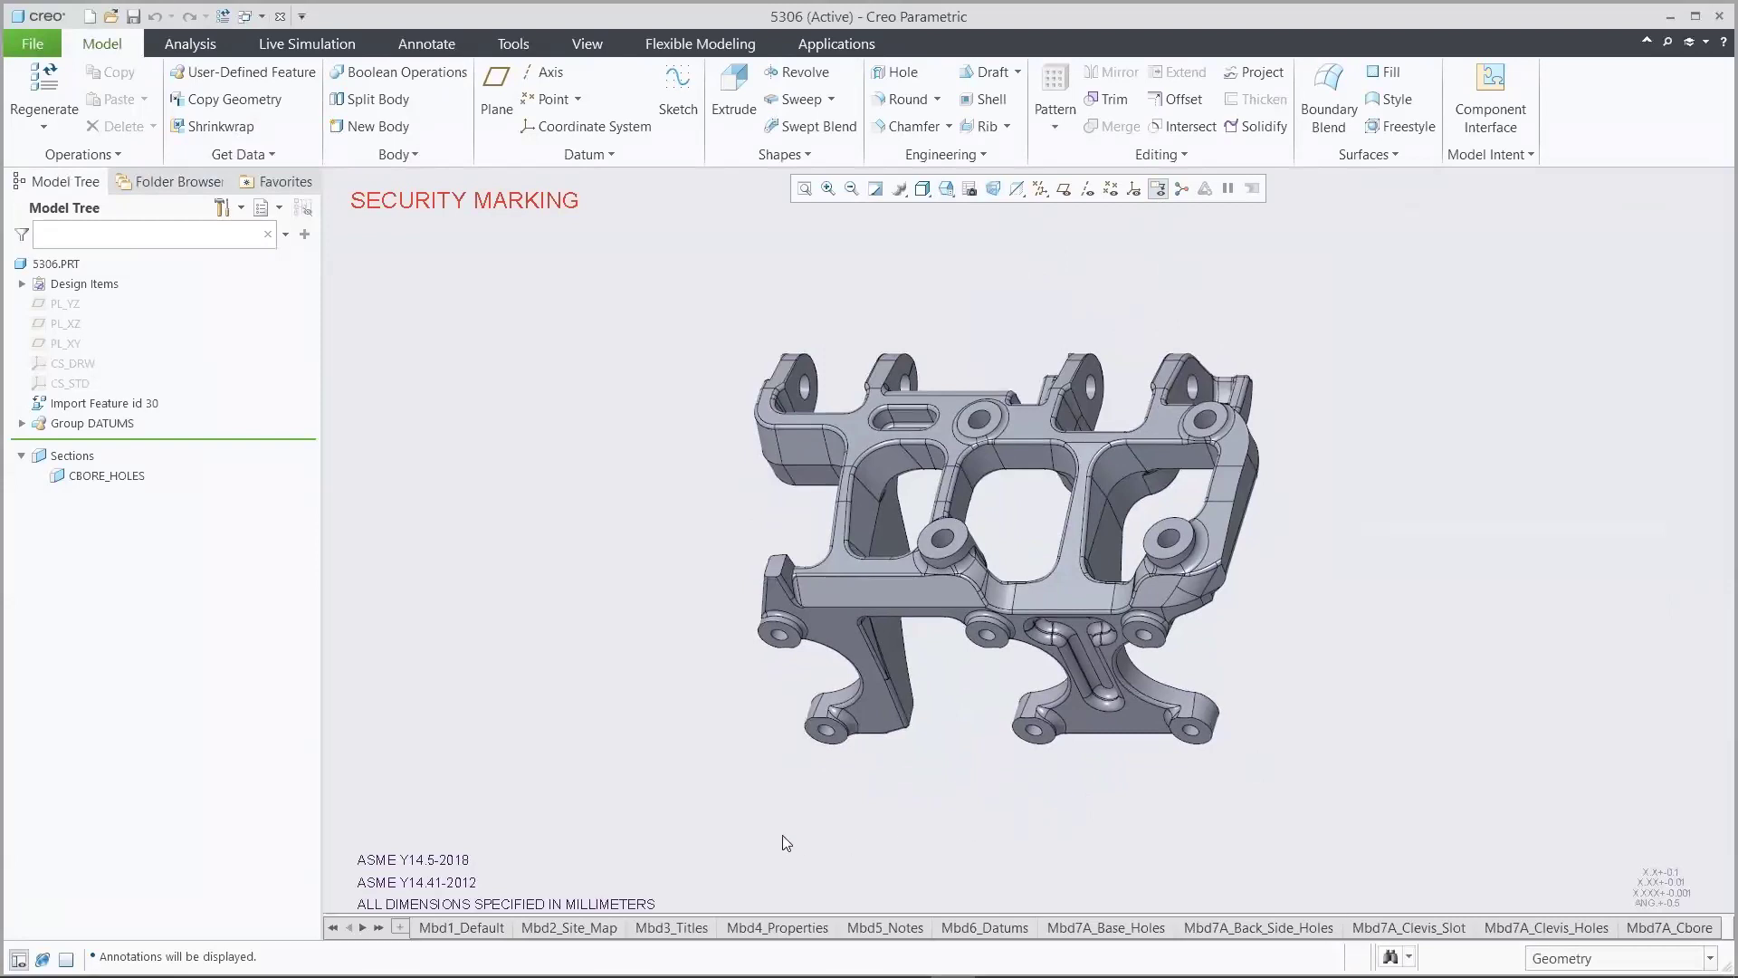
Review the general combined views, including Mbd1_Default, Mbd2_Site_Map, Mbd4_Properties and Mbd6_Datums
{"action": "left_click", "coordinate": [466, 928]}
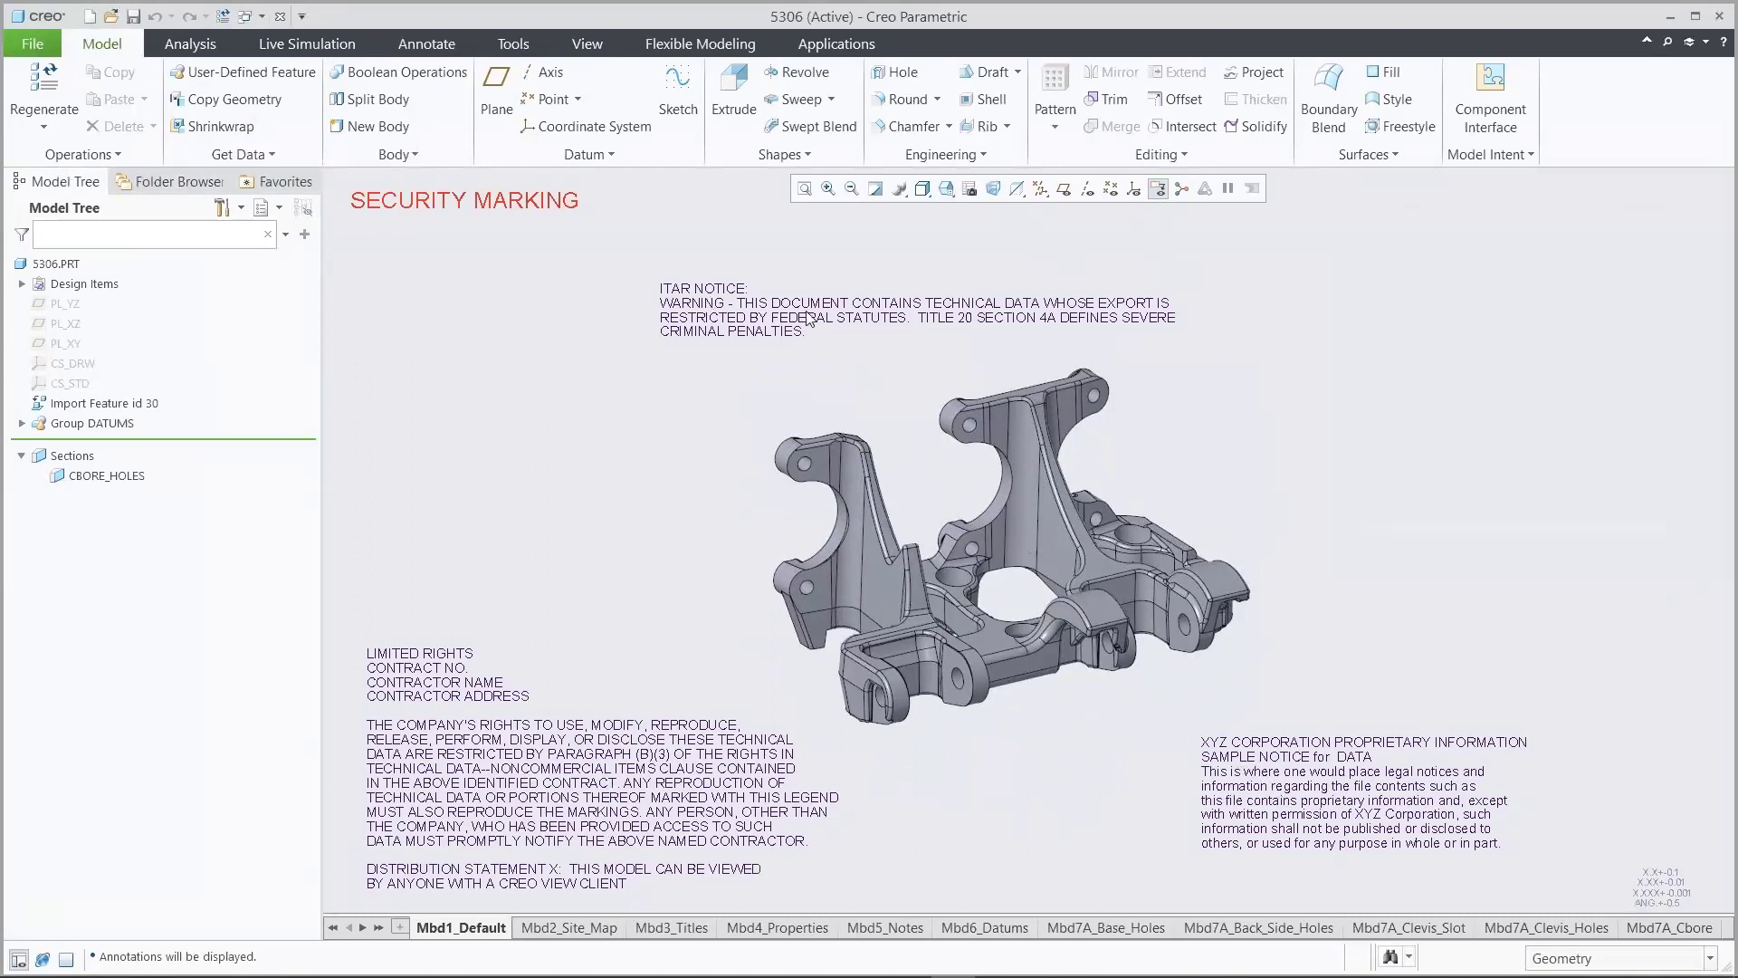
{"action": "left_click", "coordinate": [584, 929]}
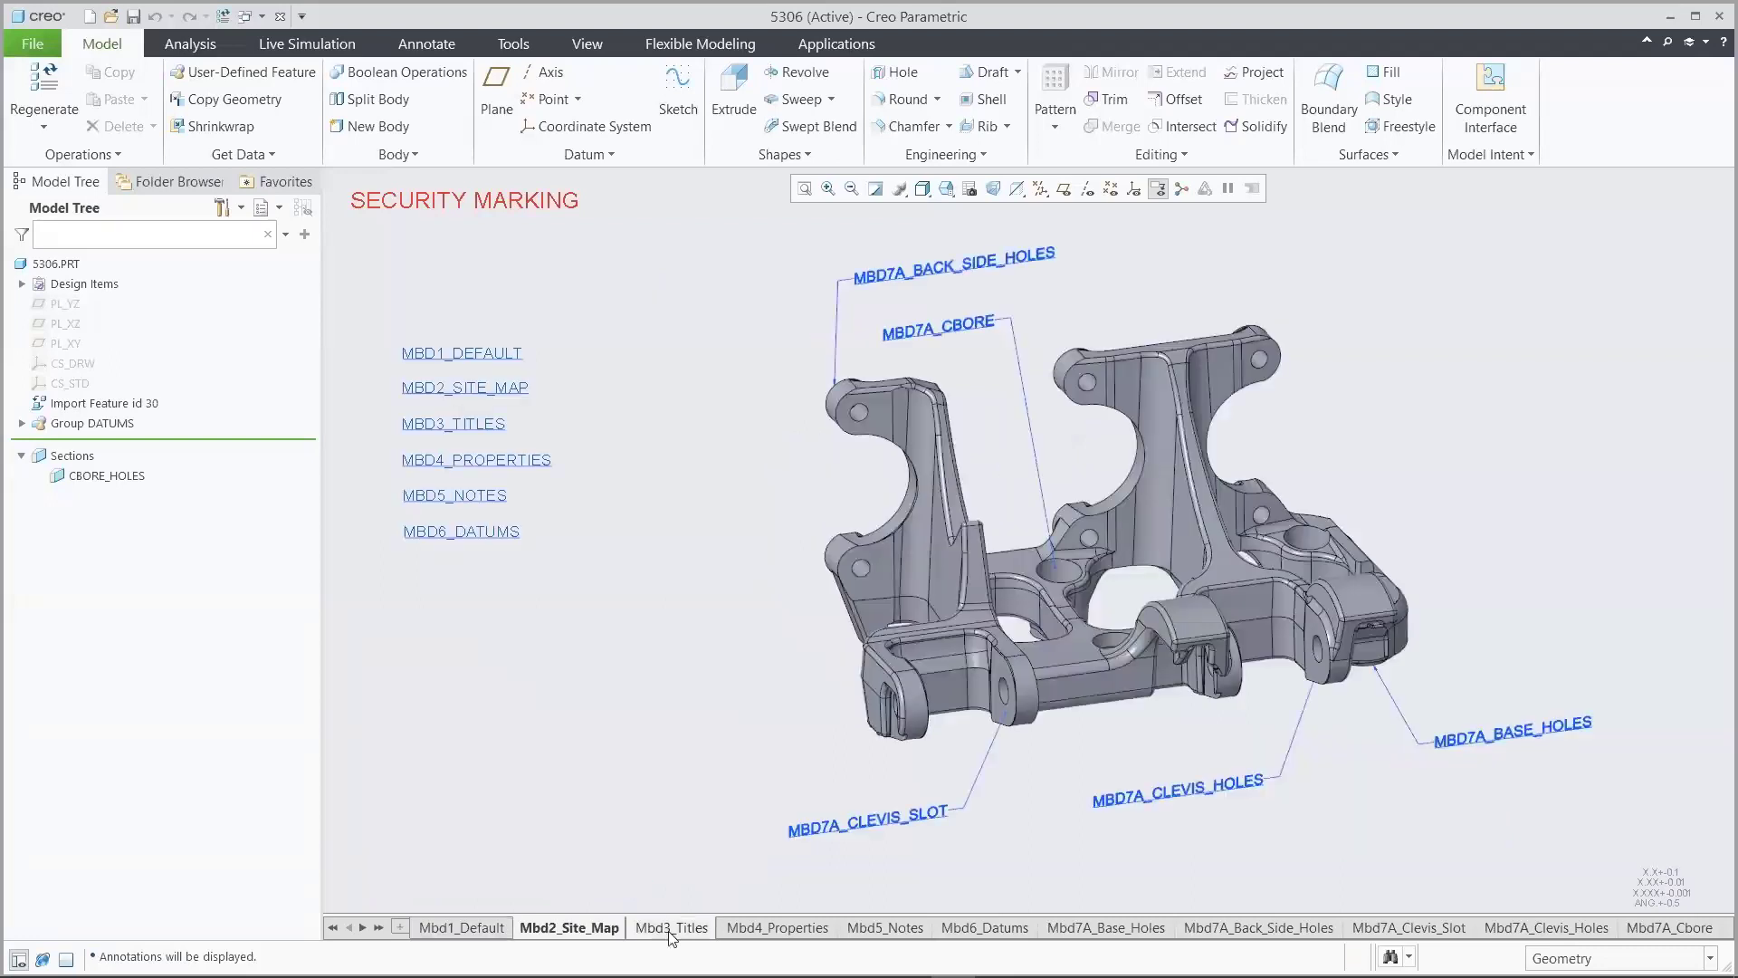
{"action": "left_click", "coordinate": [775, 928]}
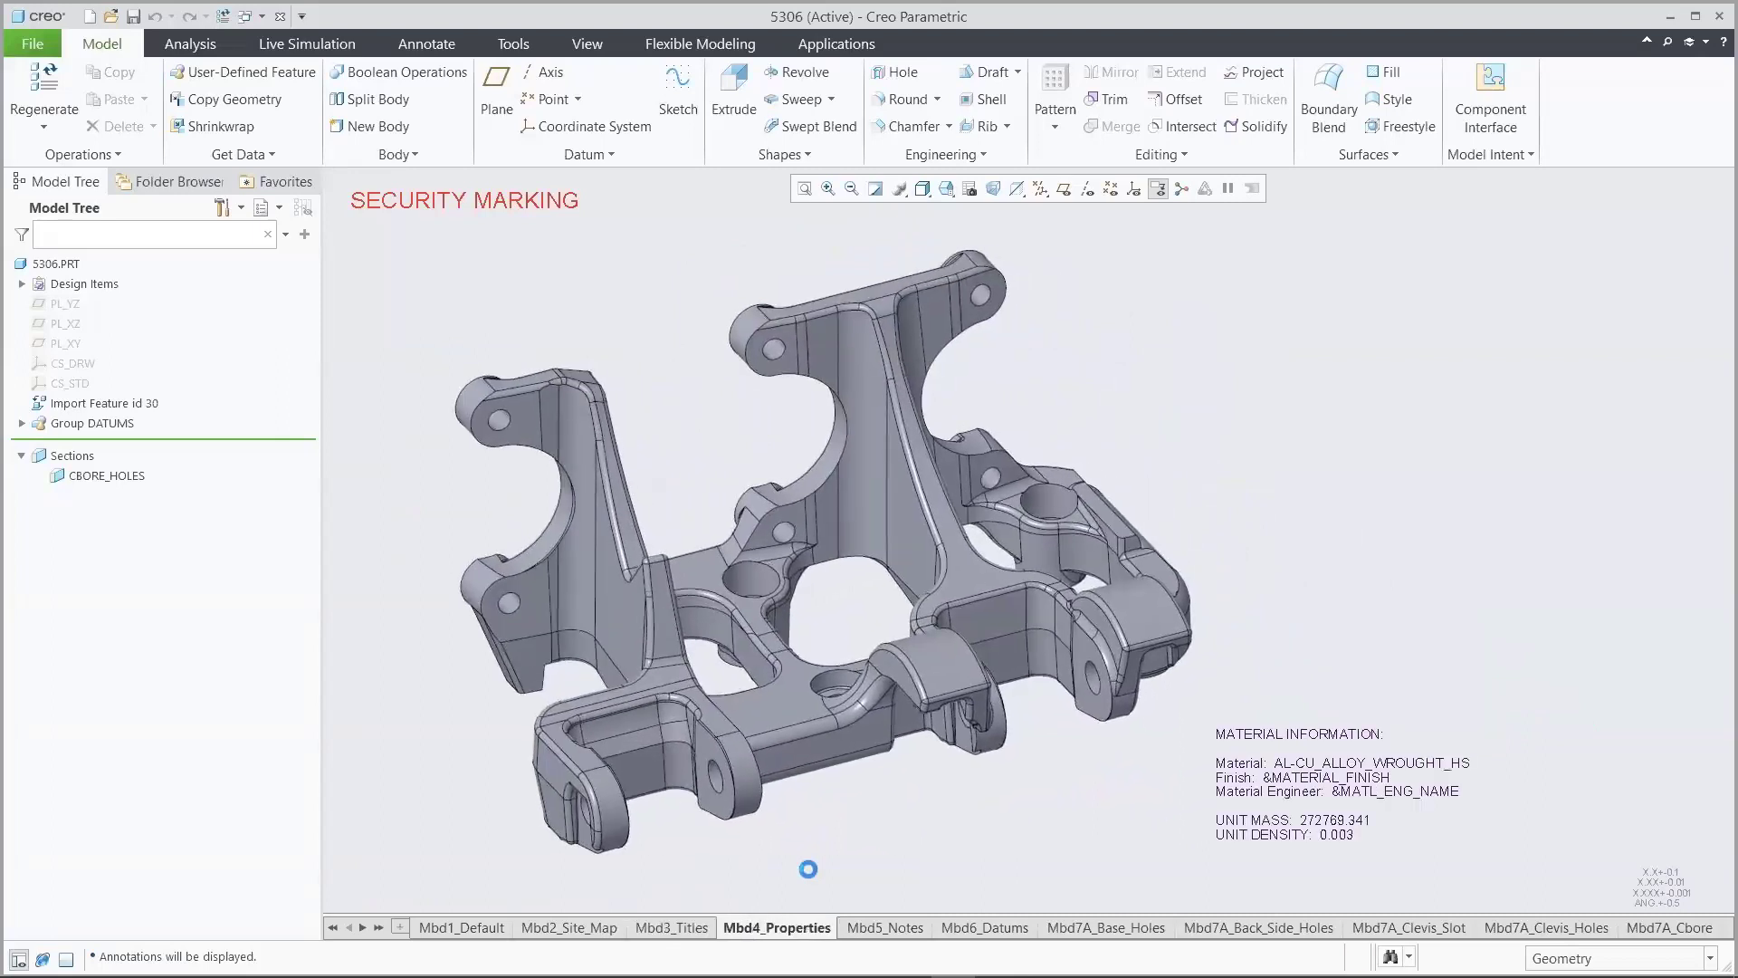
{"action": "left_click", "coordinate": [887, 925]}
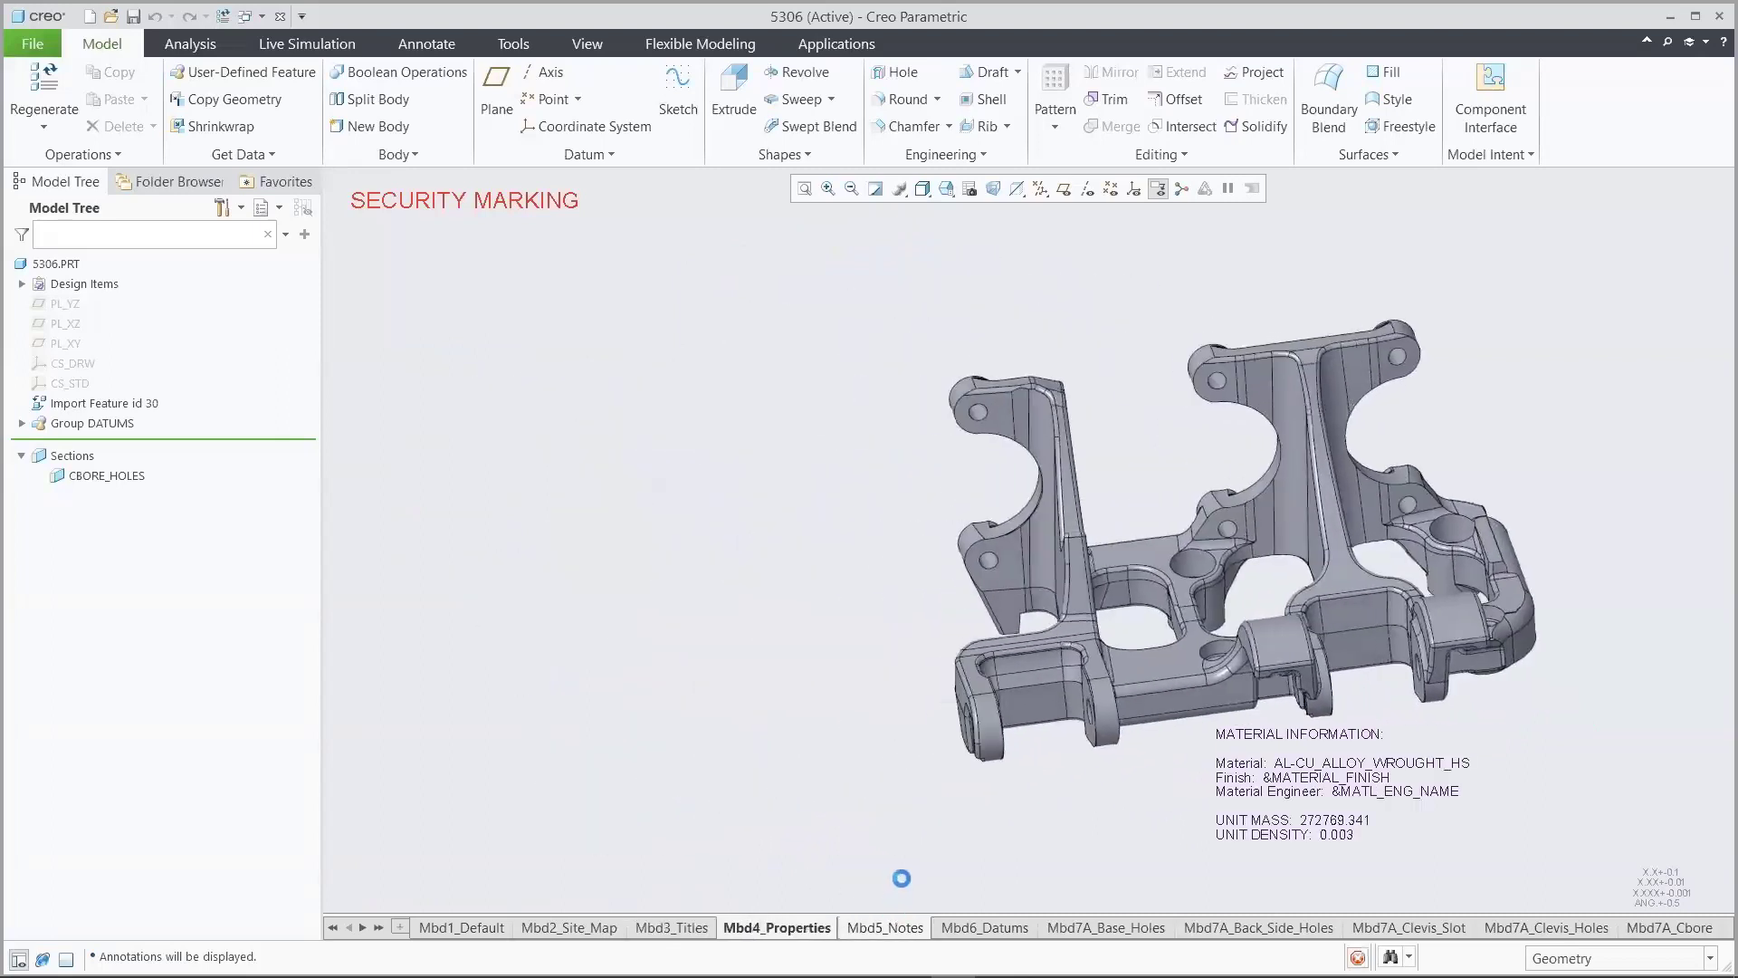
{"action": "left_click", "coordinate": [984, 927]}
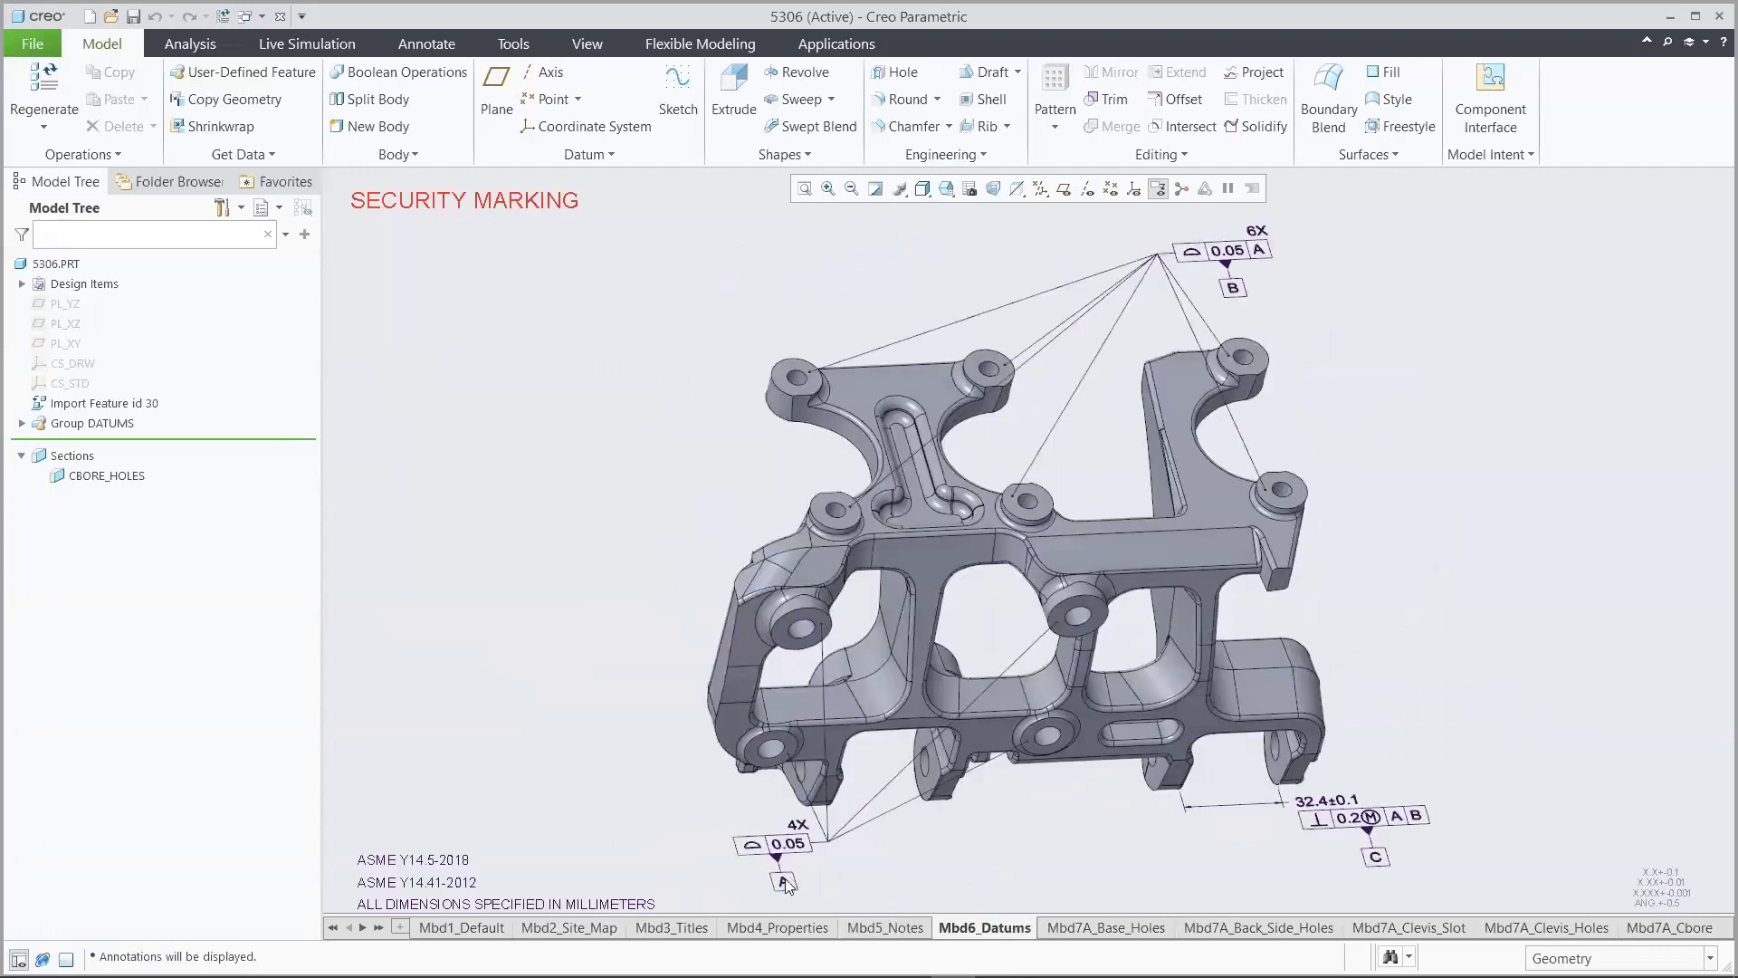
Inspect which surfaces datum feature tags A, B and C reference in the Mbd6_Datums view
{"action": "left_click", "coordinate": [784, 881]}
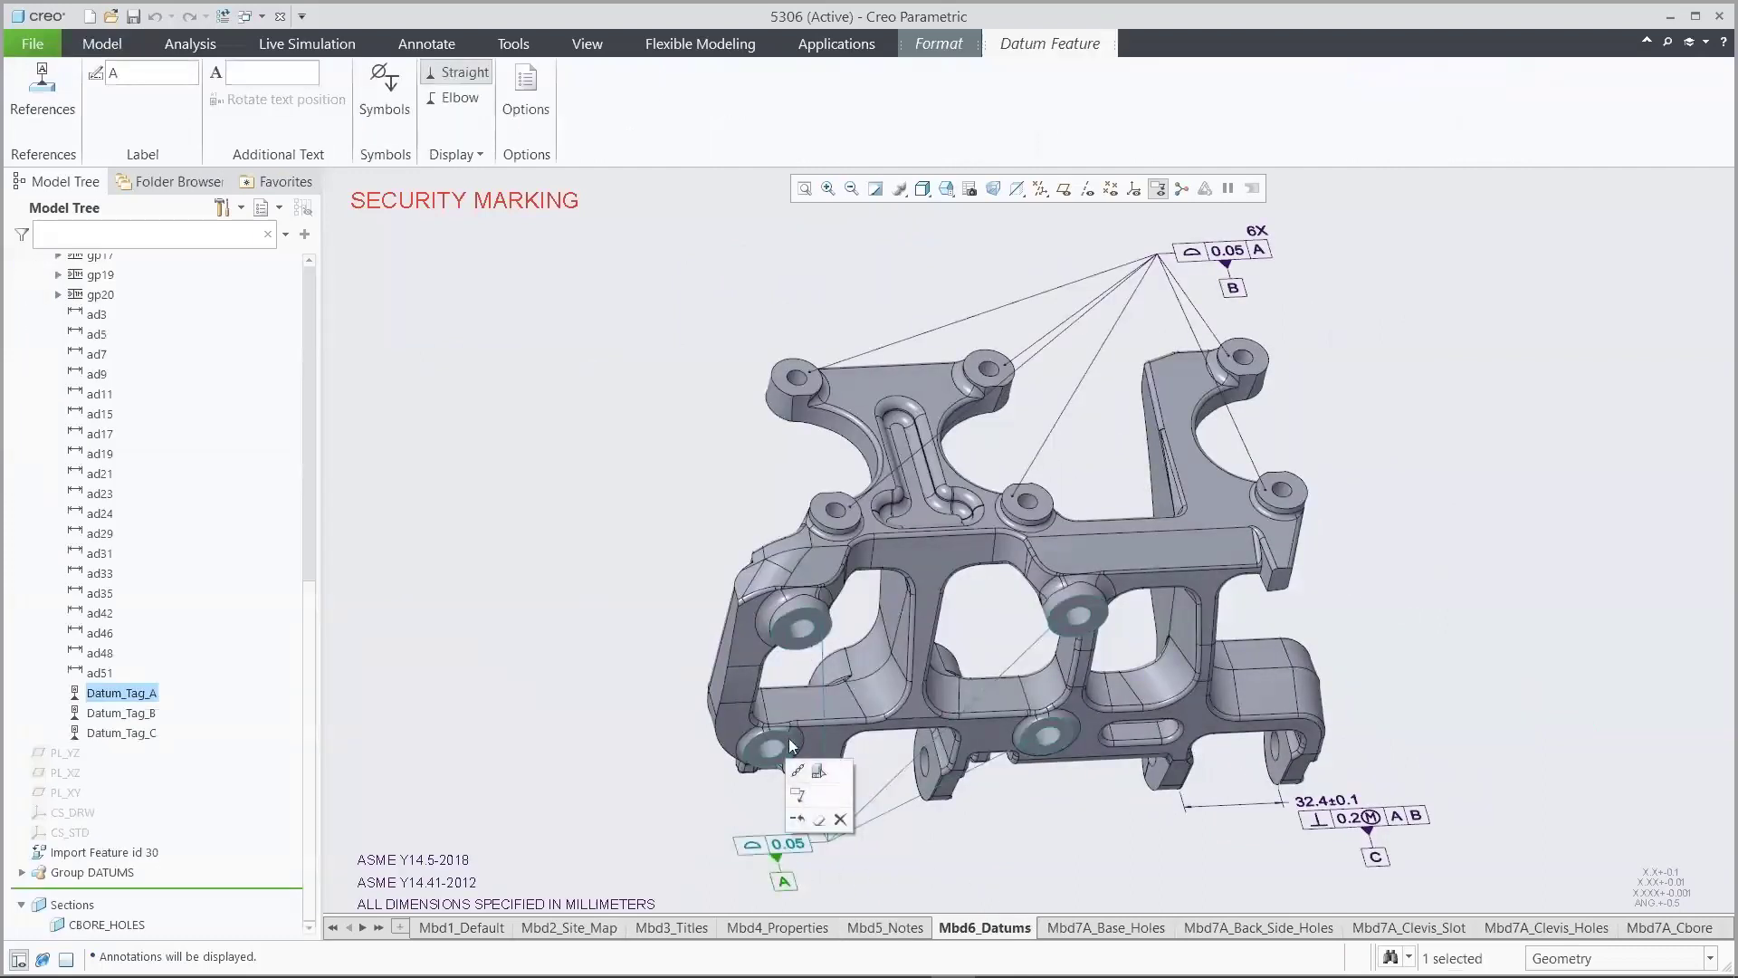
{"action": "left_click", "coordinate": [1036, 827]}
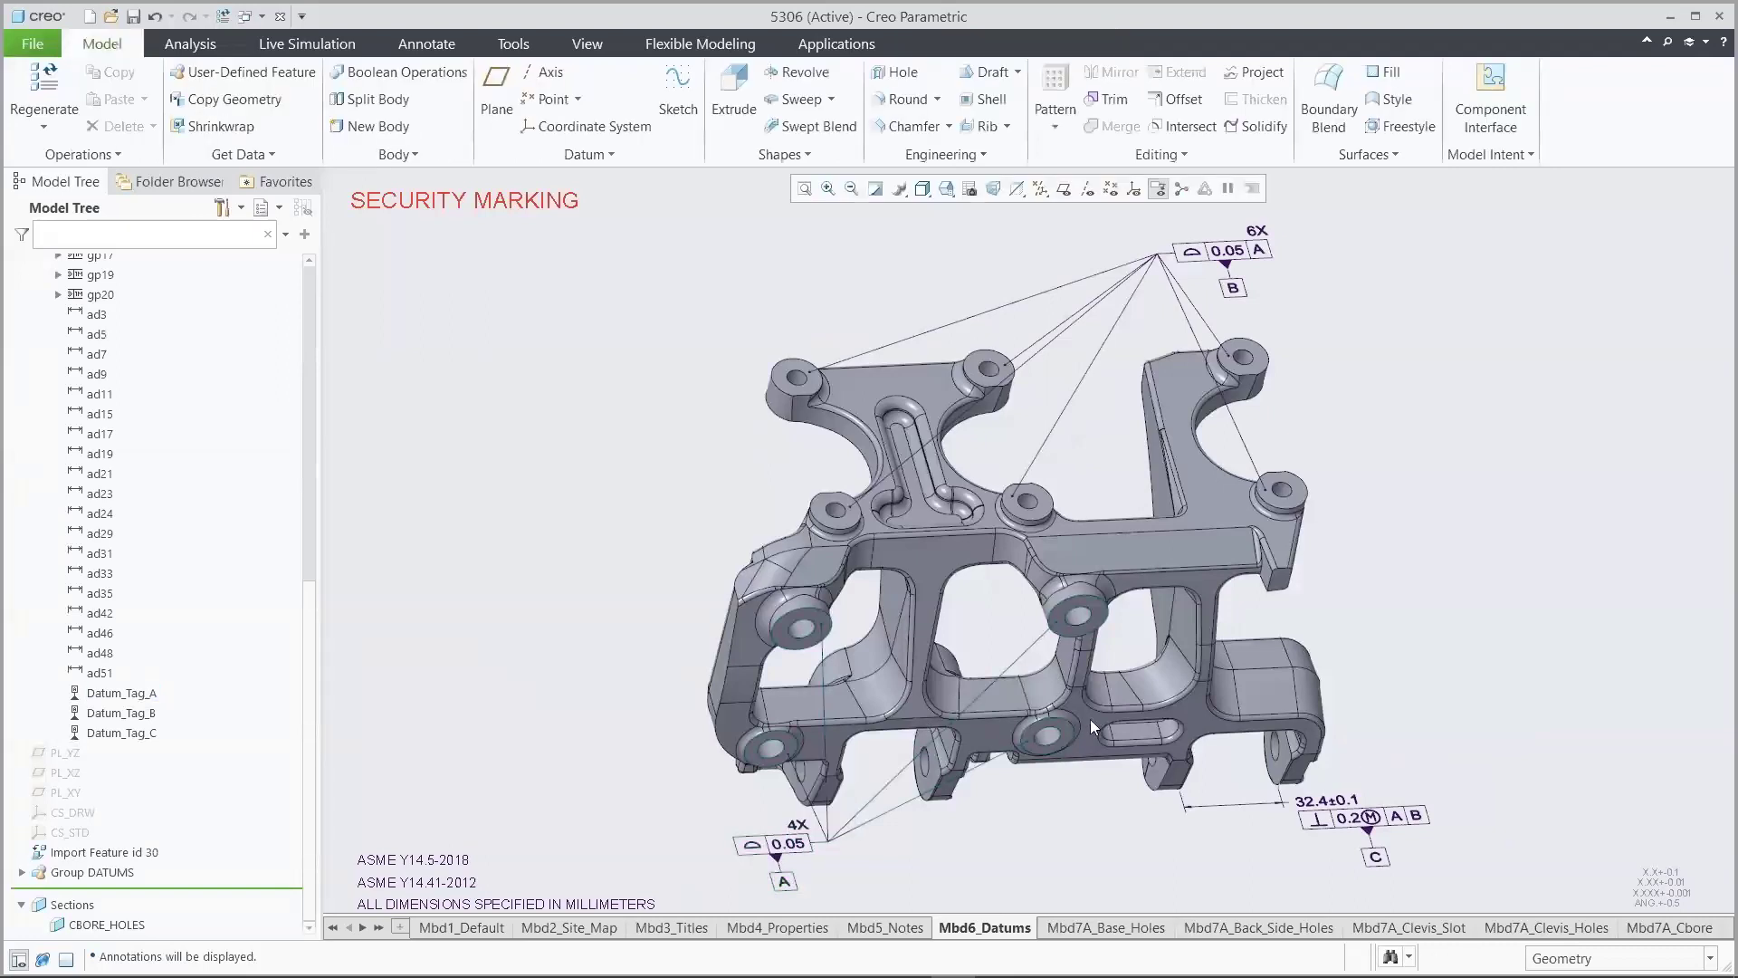
{"action": "left_click", "coordinate": [1232, 288]}
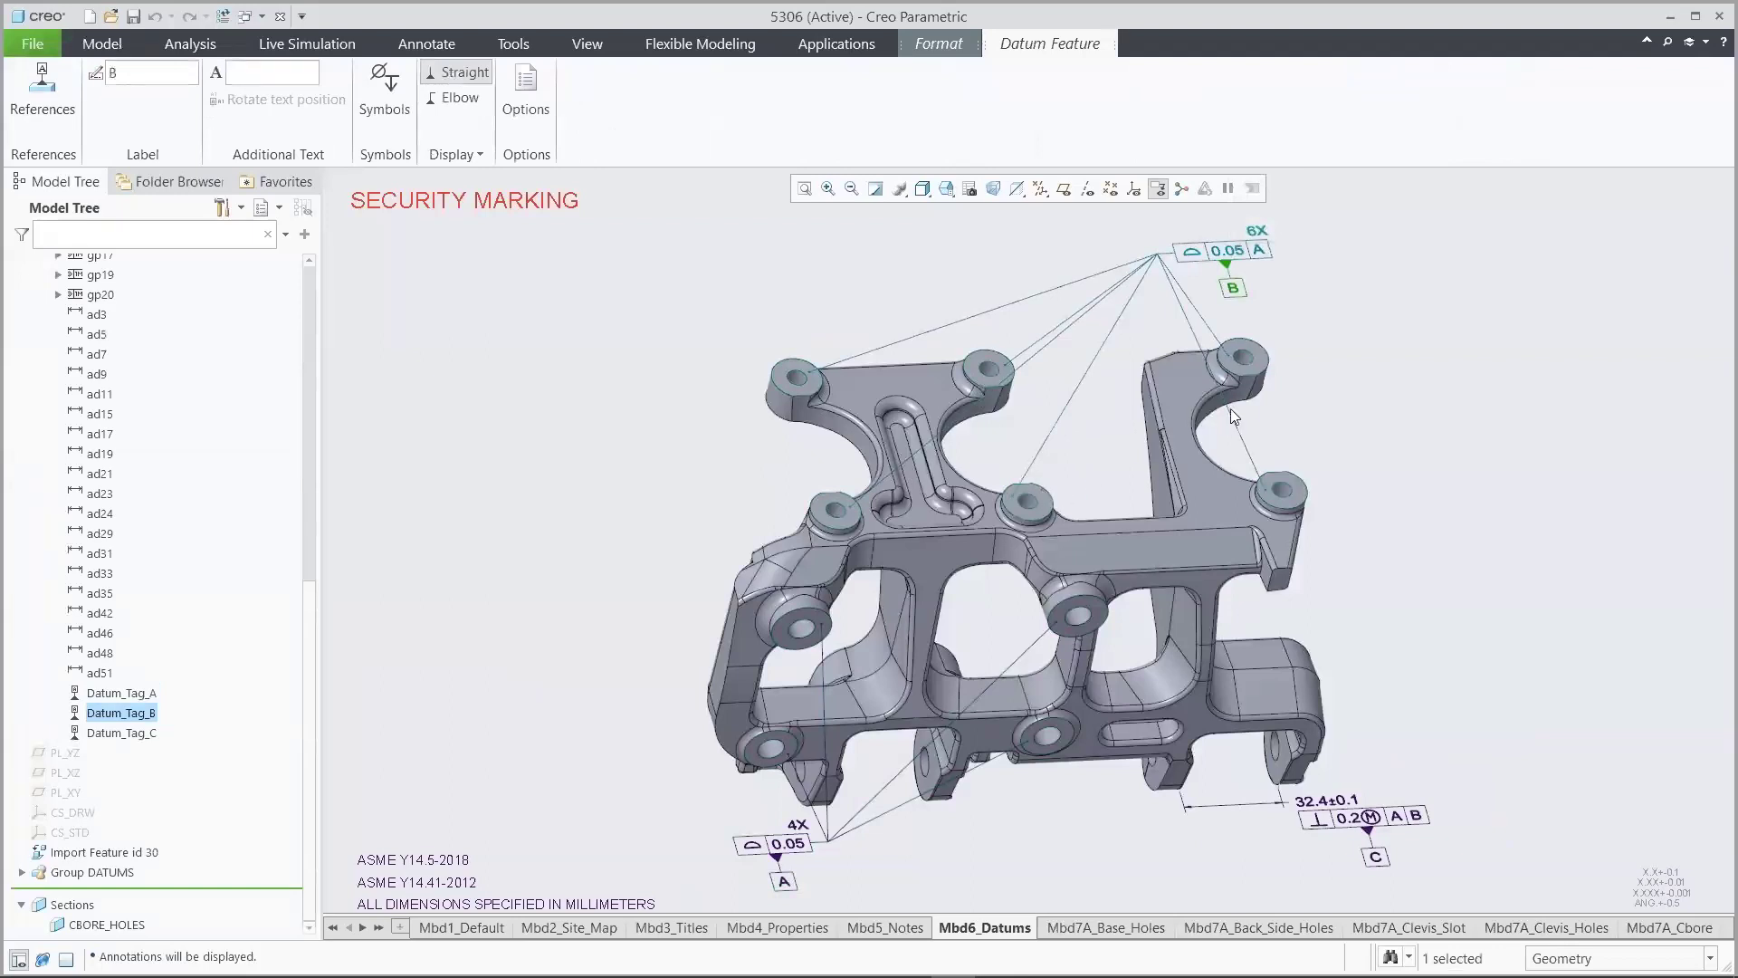
{"action": "left_click", "coordinate": [1392, 419]}
{"action": "left_click", "coordinate": [1376, 858]}
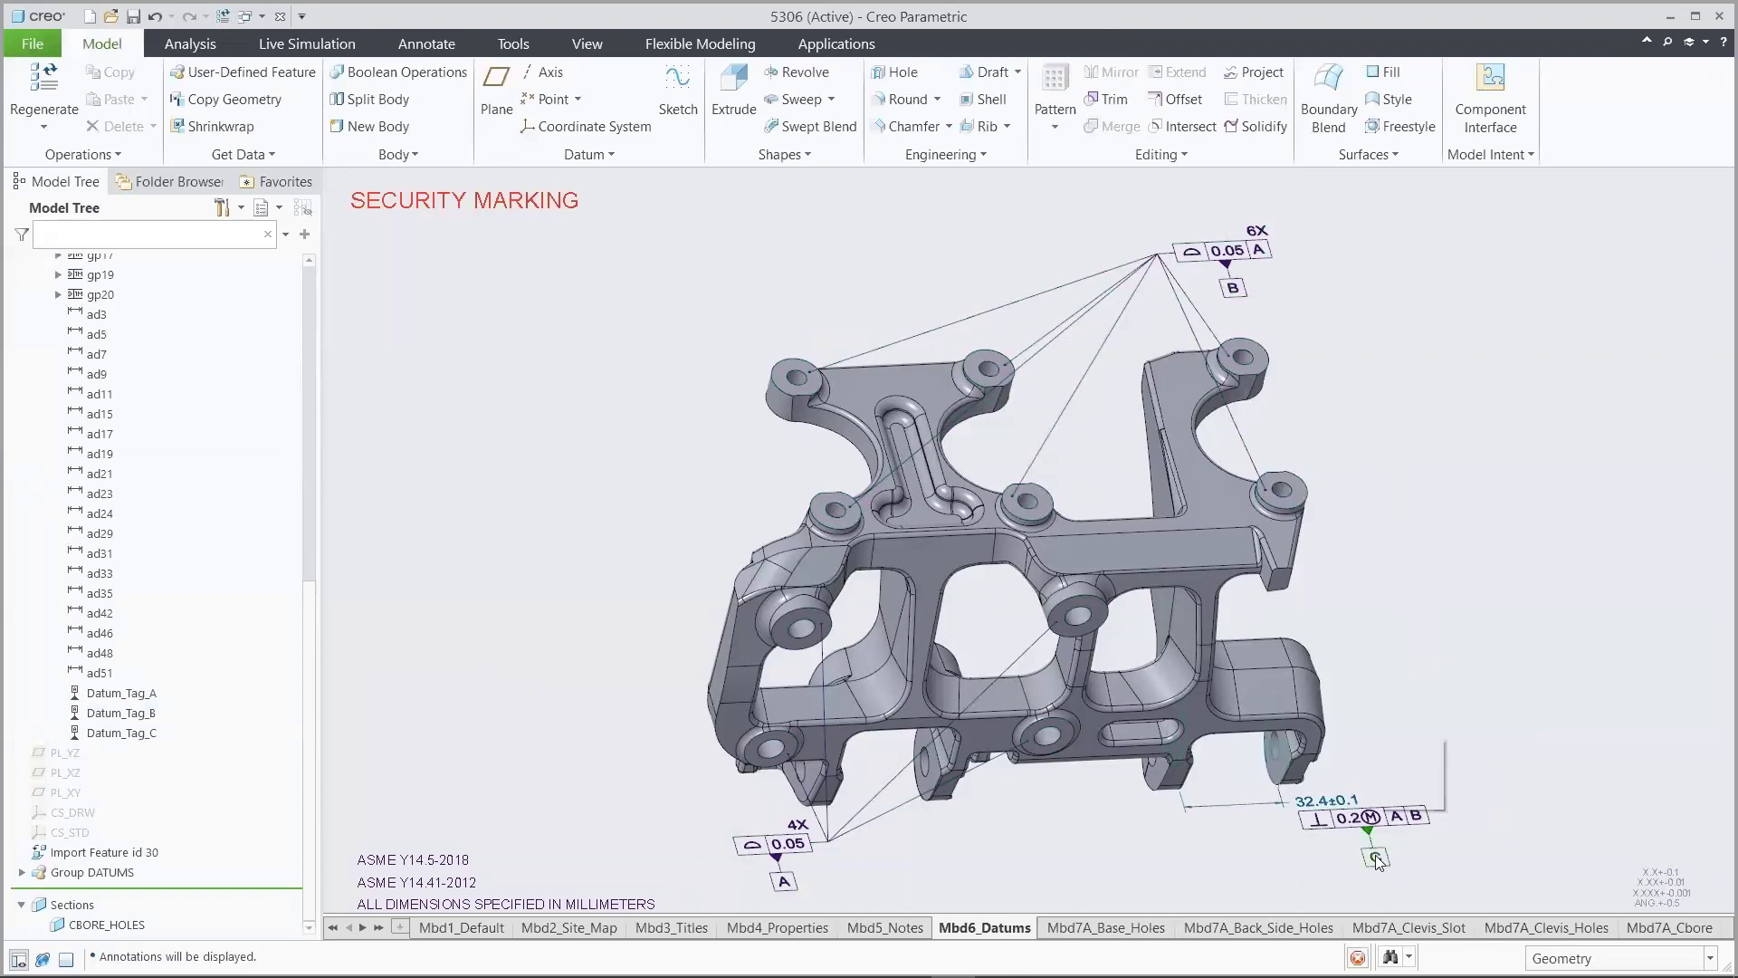
{"action": "left_click", "coordinate": [1235, 841]}
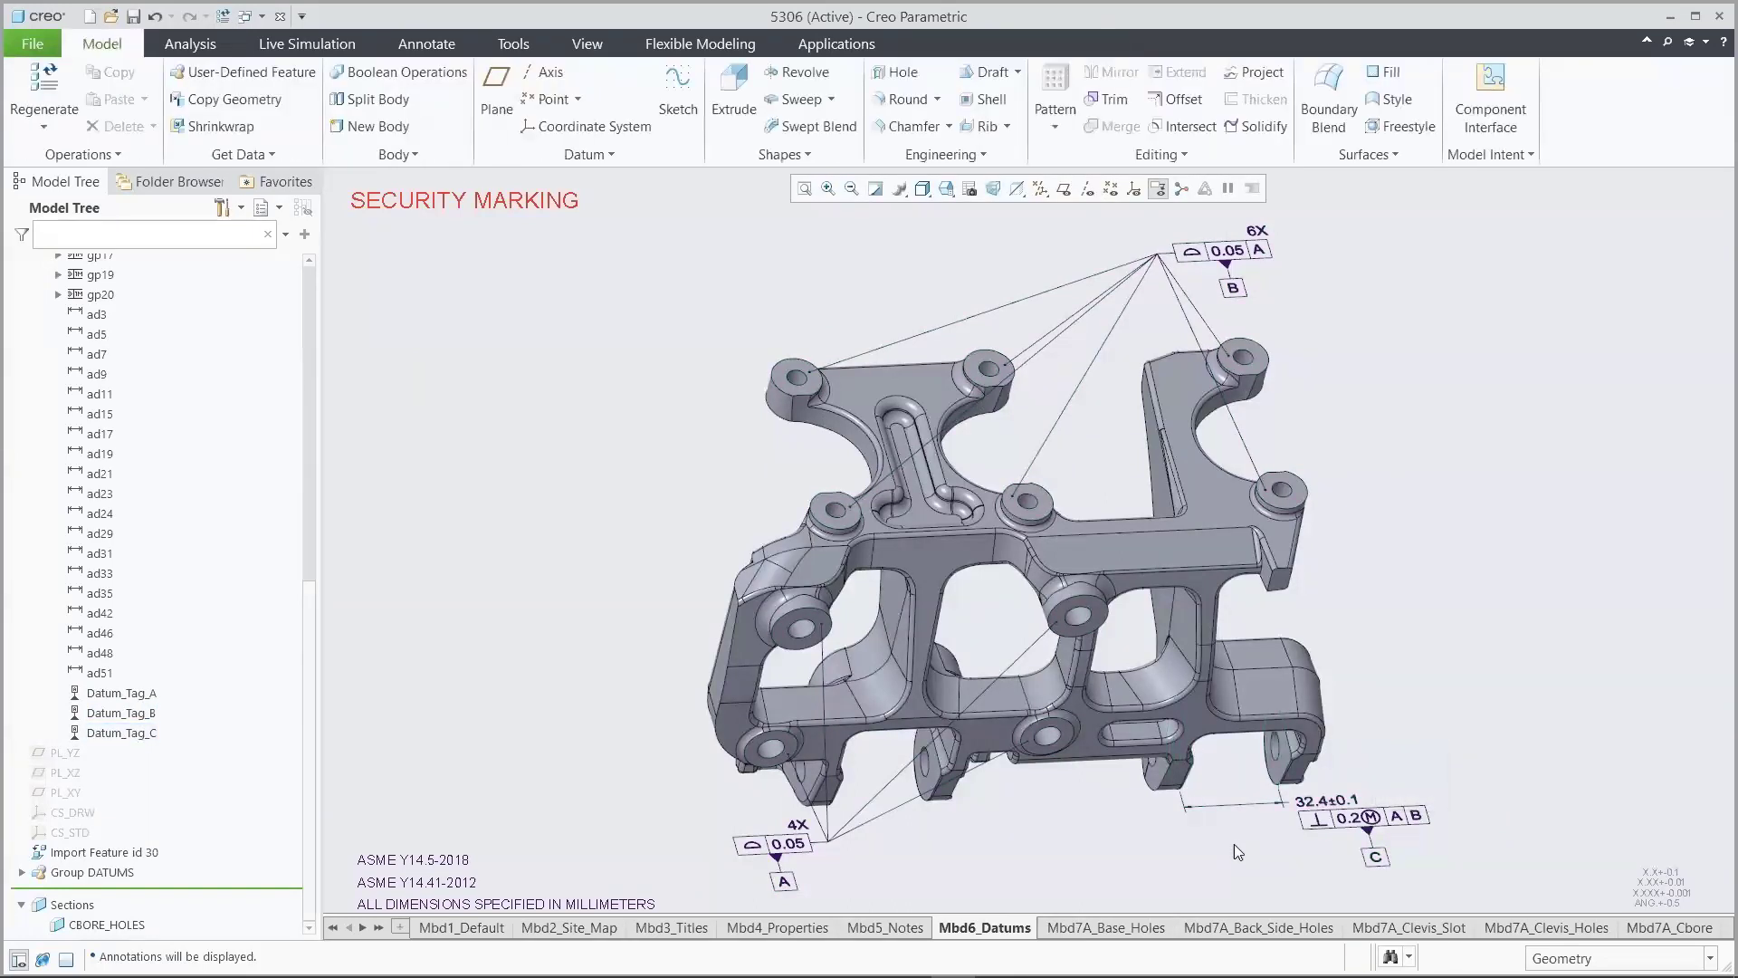
Review the Mbd7A combined views for the base holes, back side holes, clevis features and counterbores
{"action": "left_click", "coordinate": [1112, 928]}
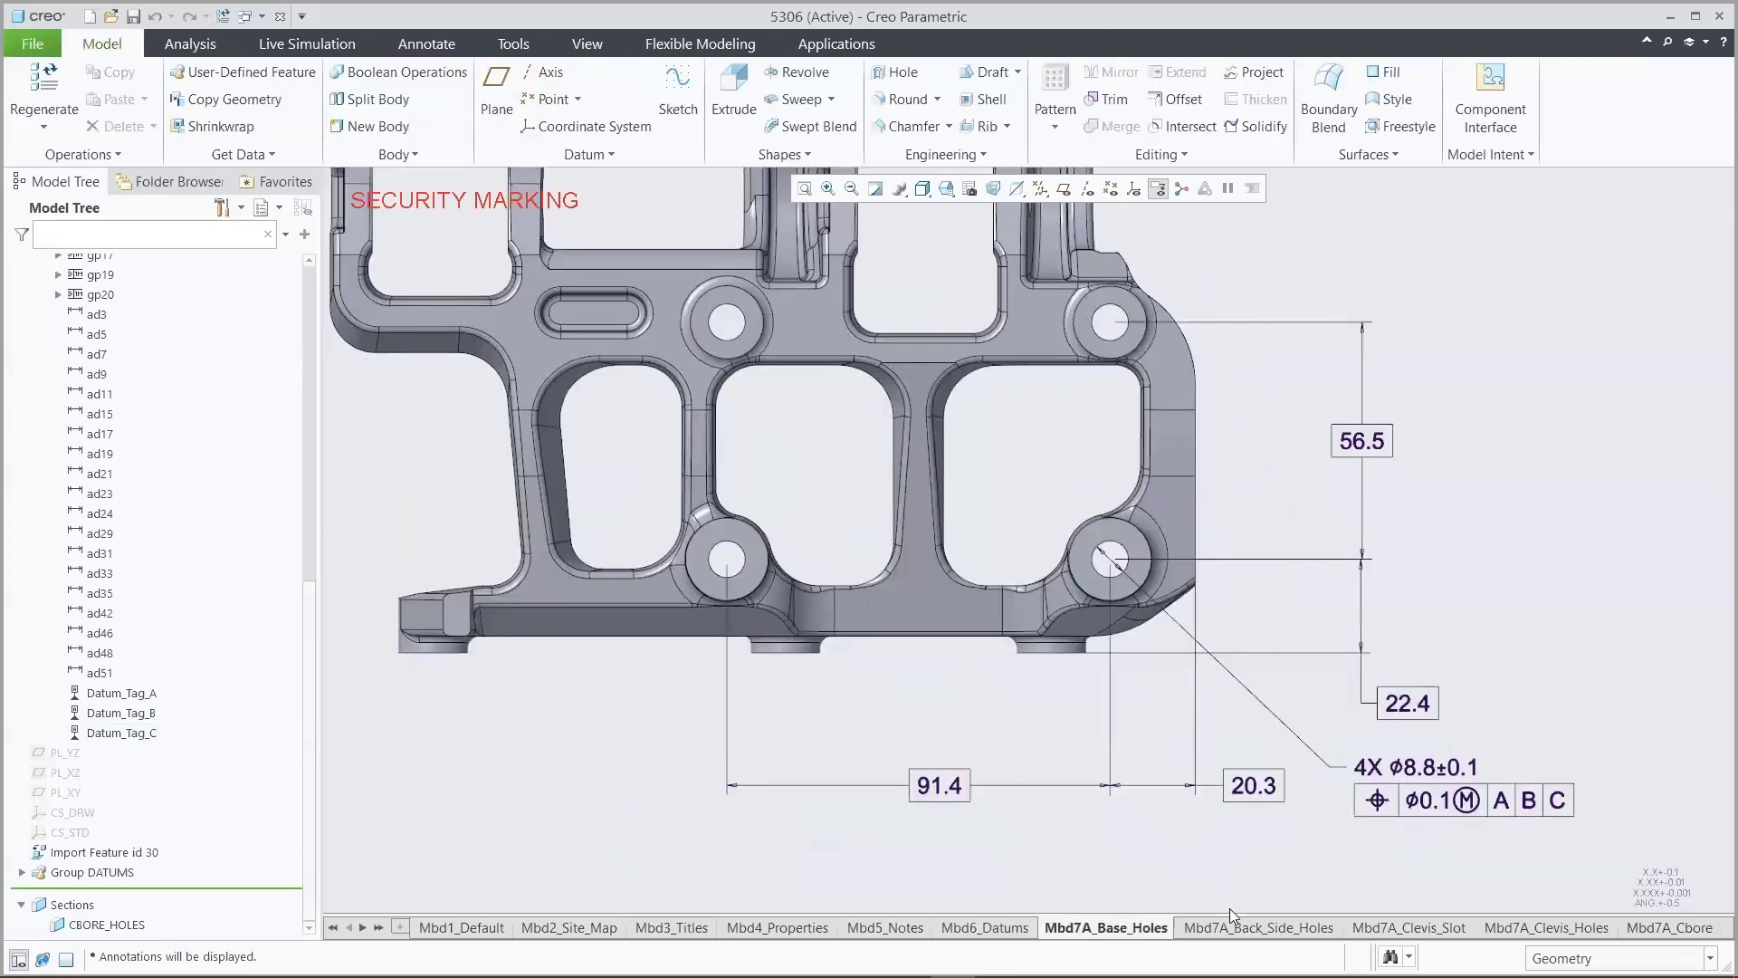
{"action": "left_click", "coordinate": [1247, 925]}
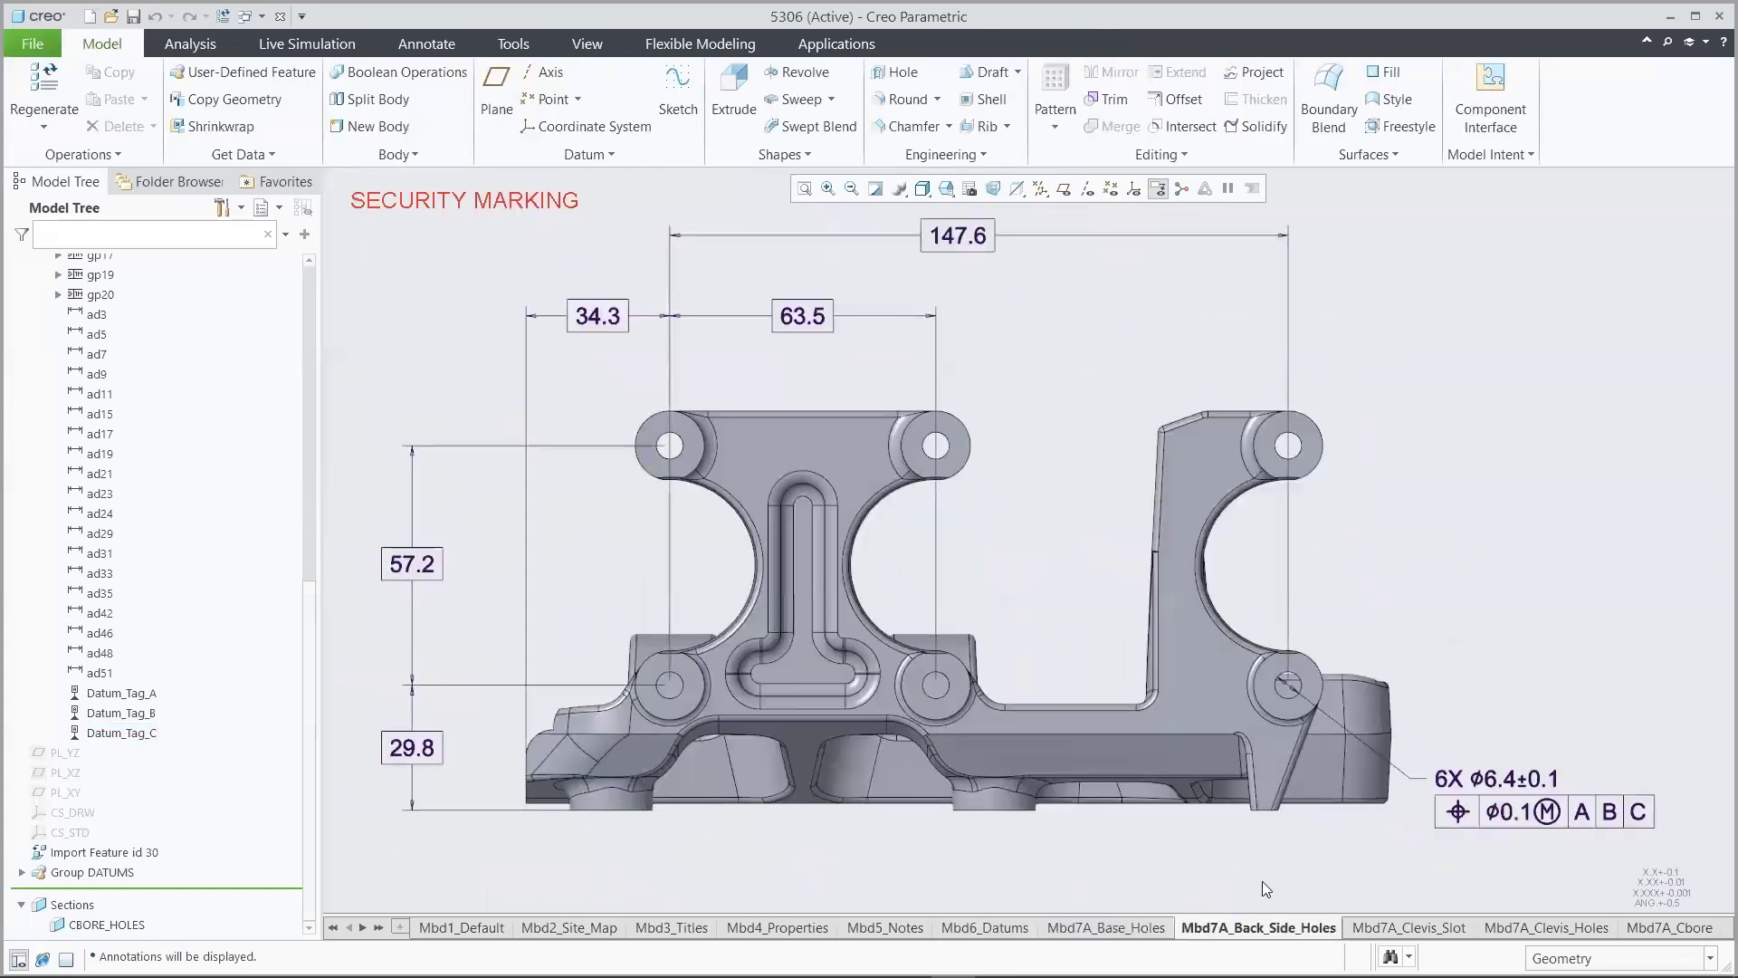
{"action": "left_click", "coordinate": [1398, 927]}
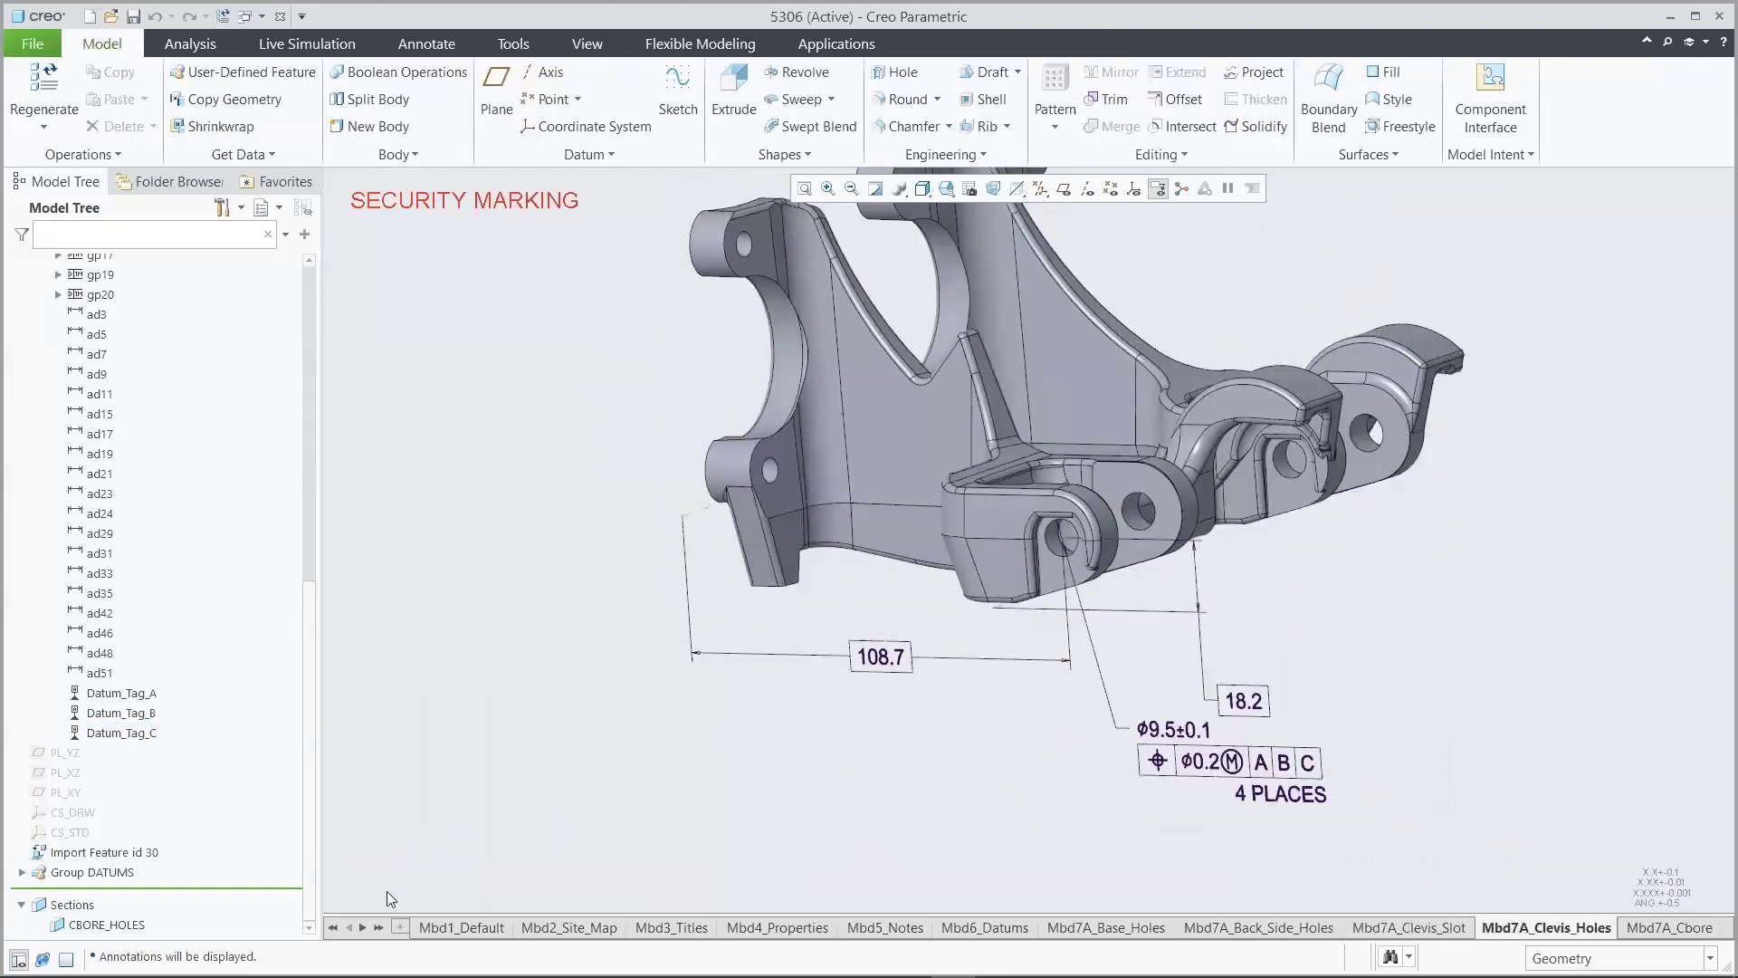
{"action": "left_click", "coordinate": [378, 928]}
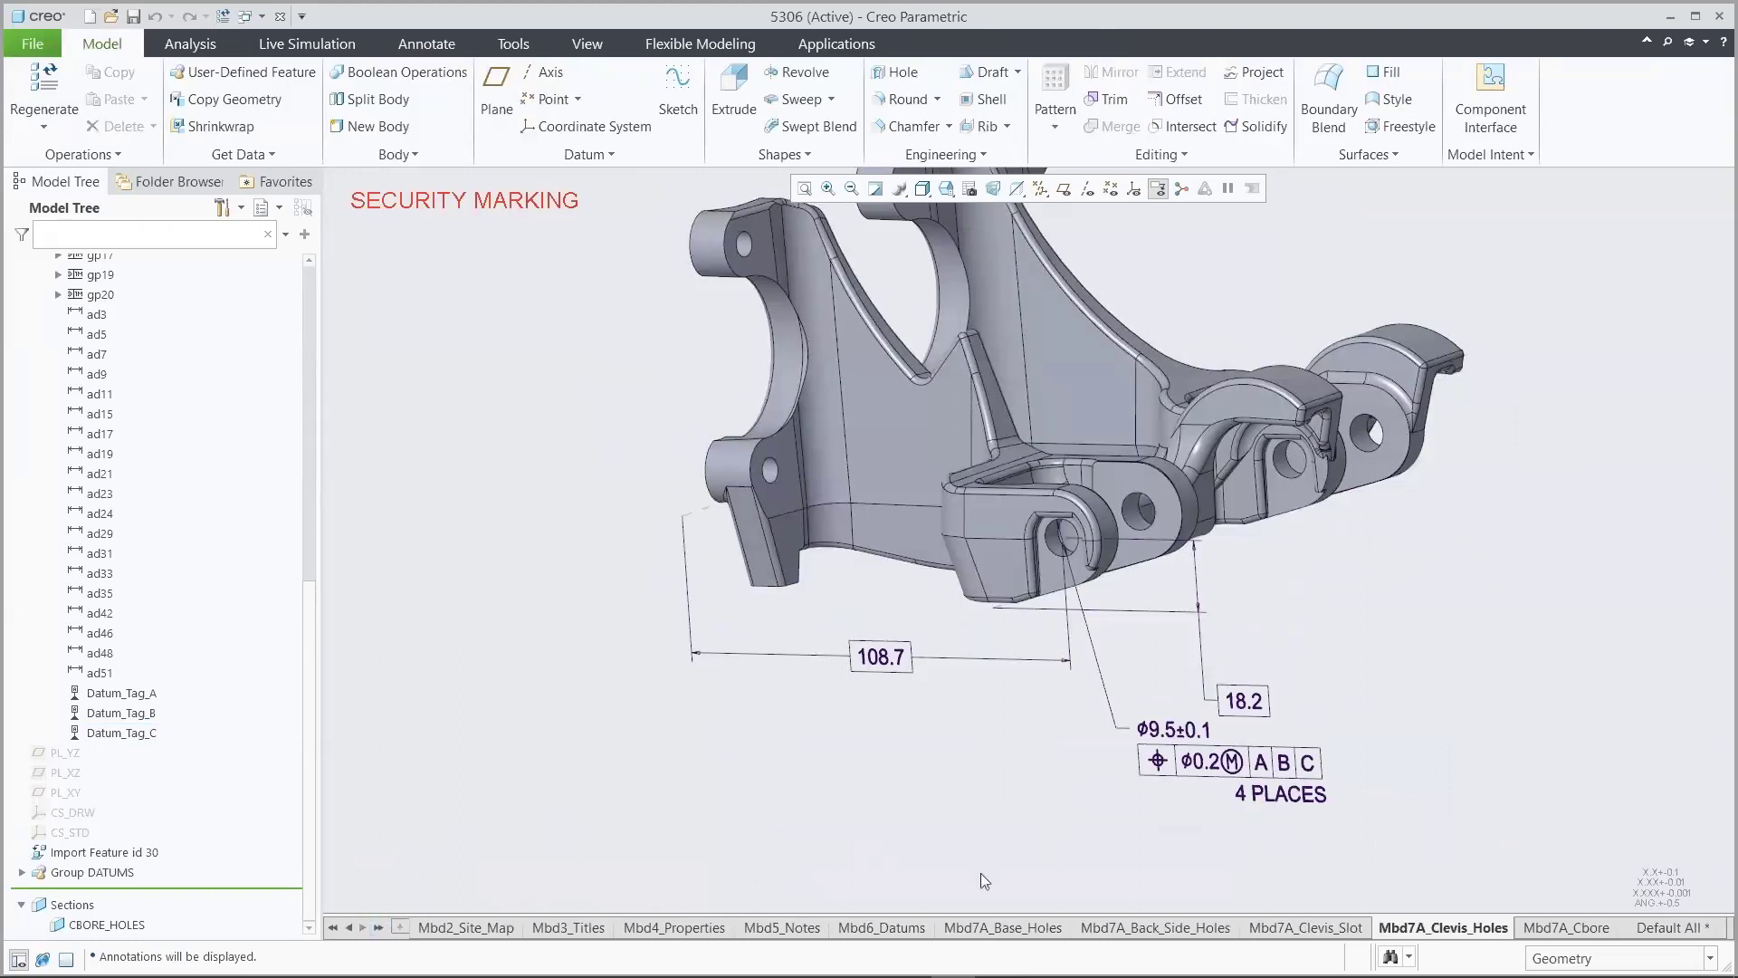
{"action": "left_click", "coordinate": [1558, 928]}
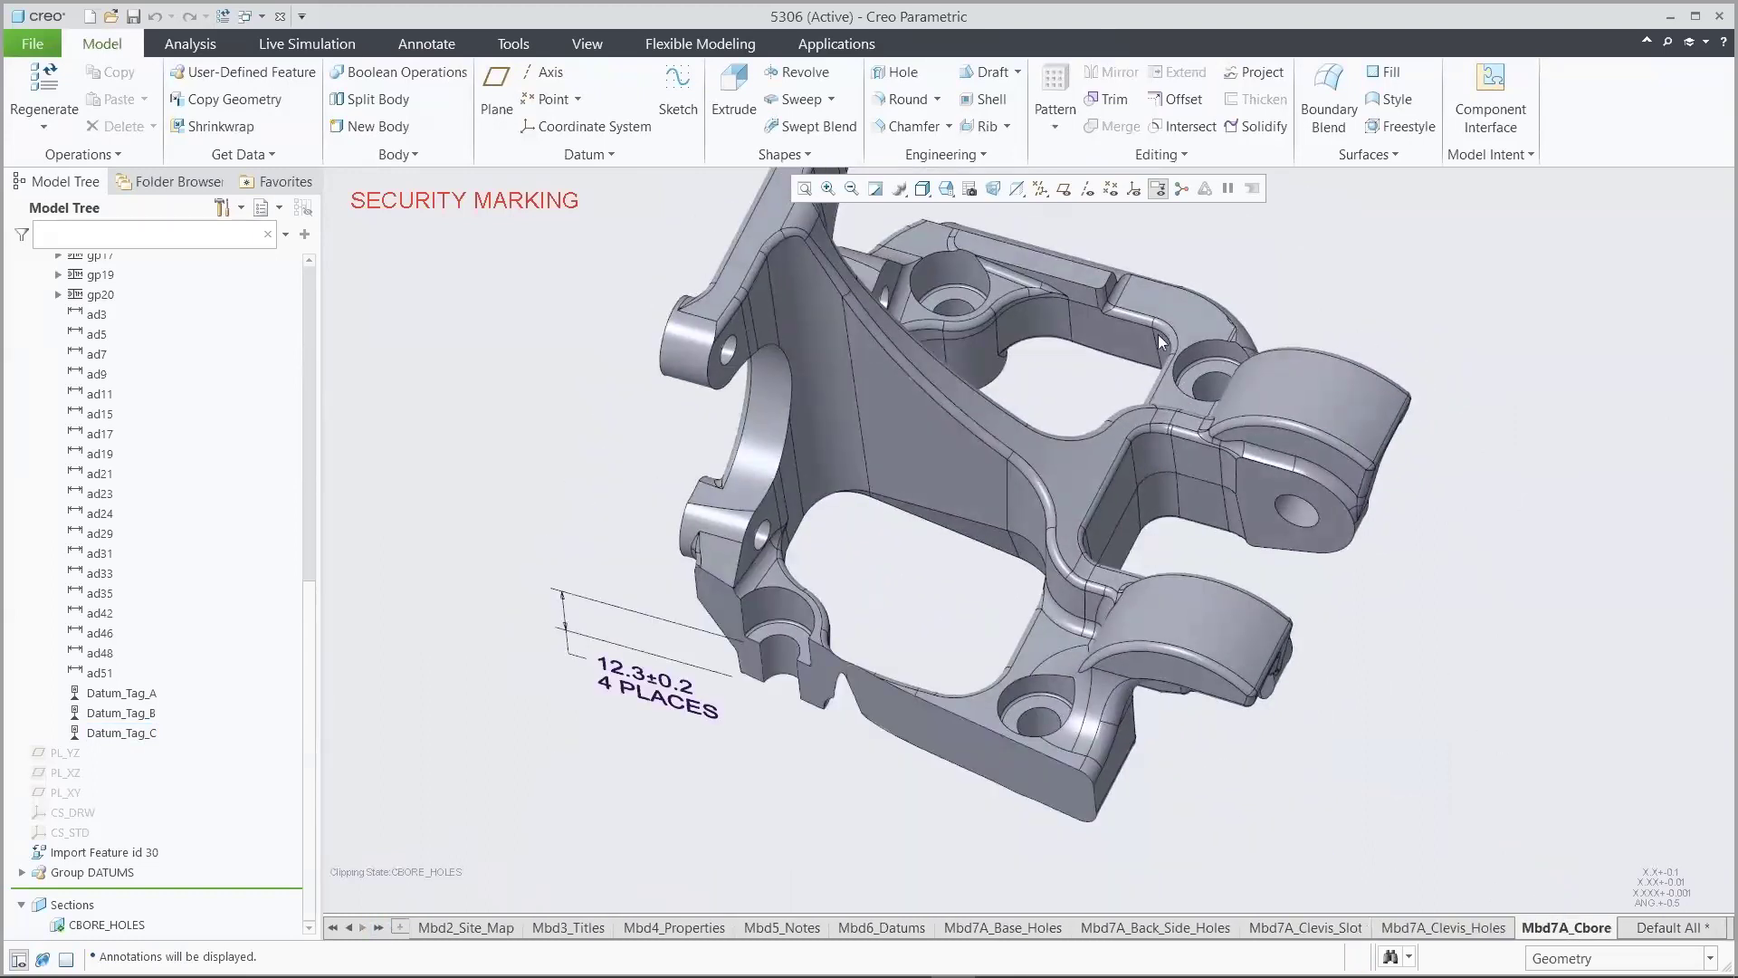
Examine the definition of the Mbd7A_Cbore combined view, including its orientation and cross section settings
{"action": "left_click", "coordinate": [973, 195]}
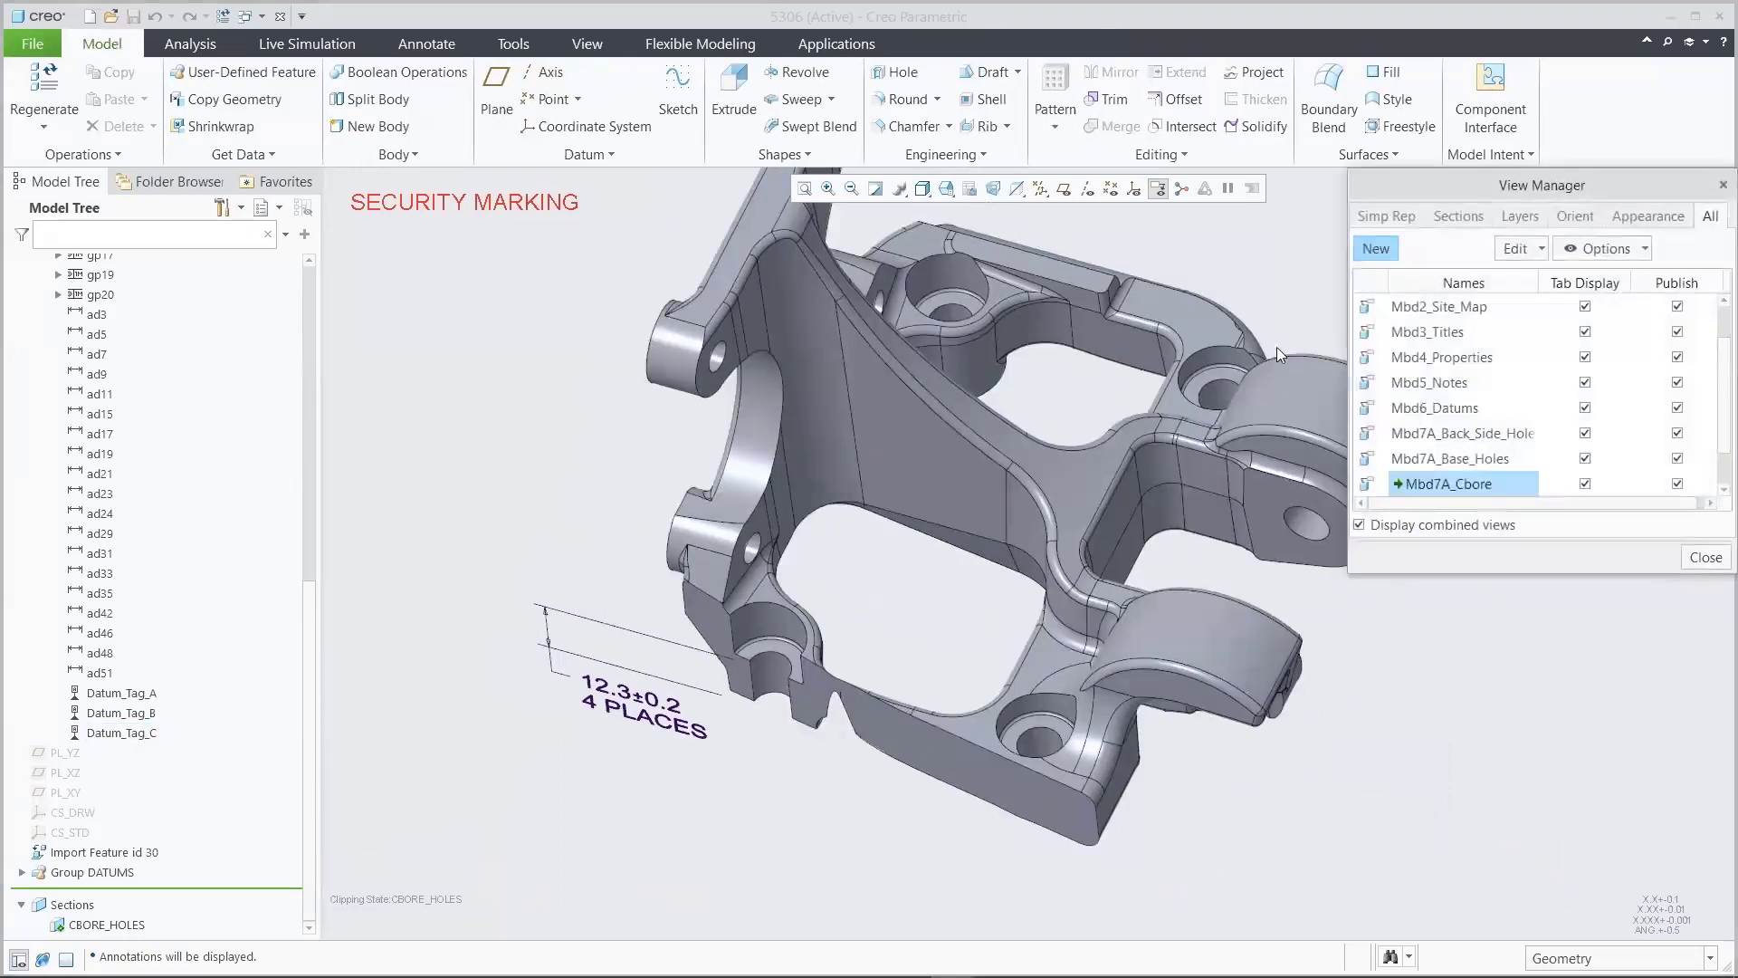
{"action": "right_click", "coordinate": [1451, 486]}
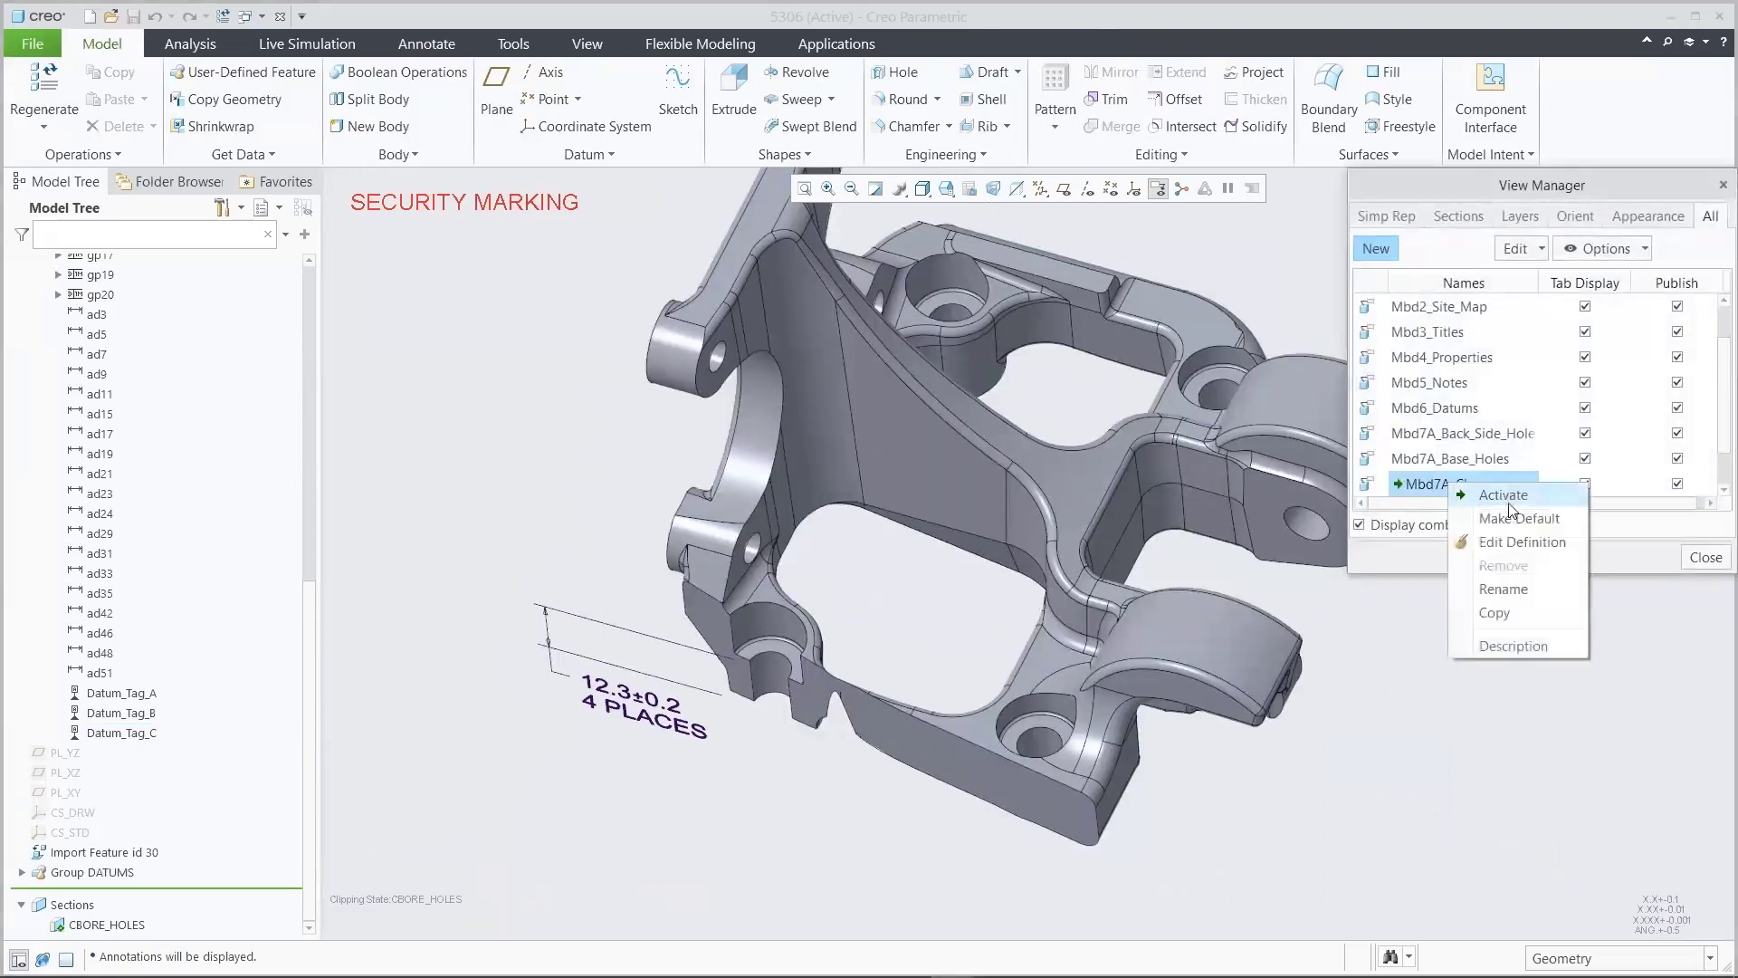
{"action": "left_click", "coordinate": [1522, 543]}
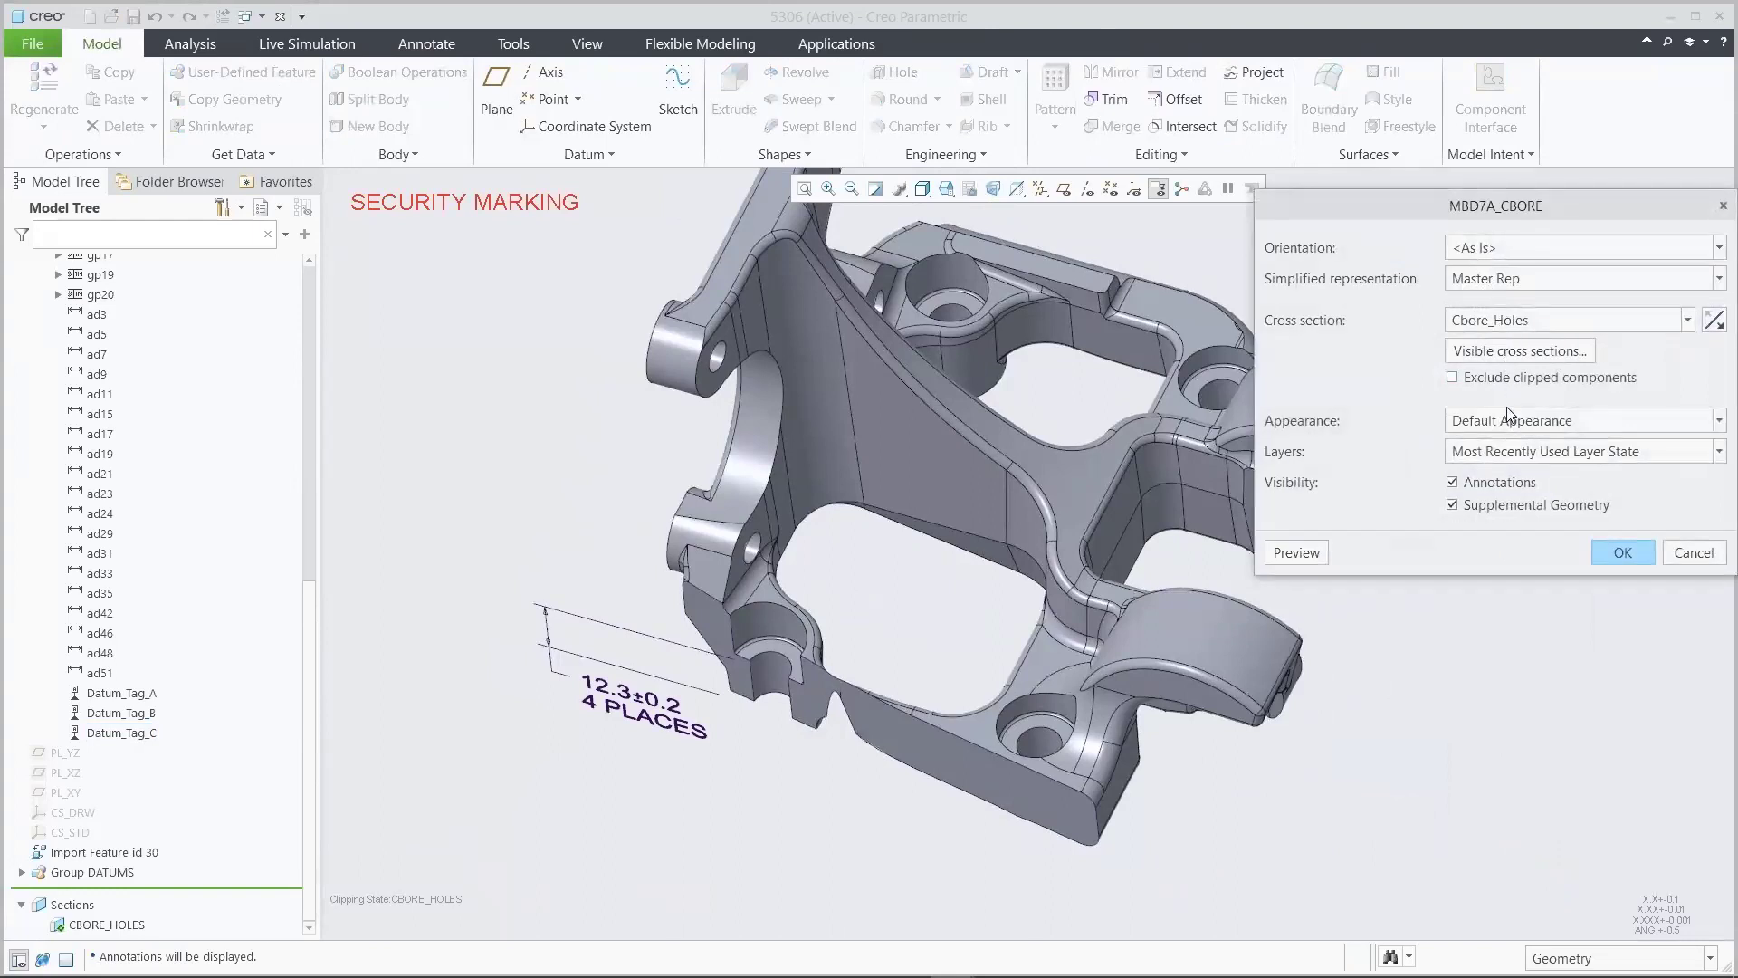
{"action": "left_click", "coordinate": [1620, 559]}
{"action": "left_click", "coordinate": [1704, 559]}
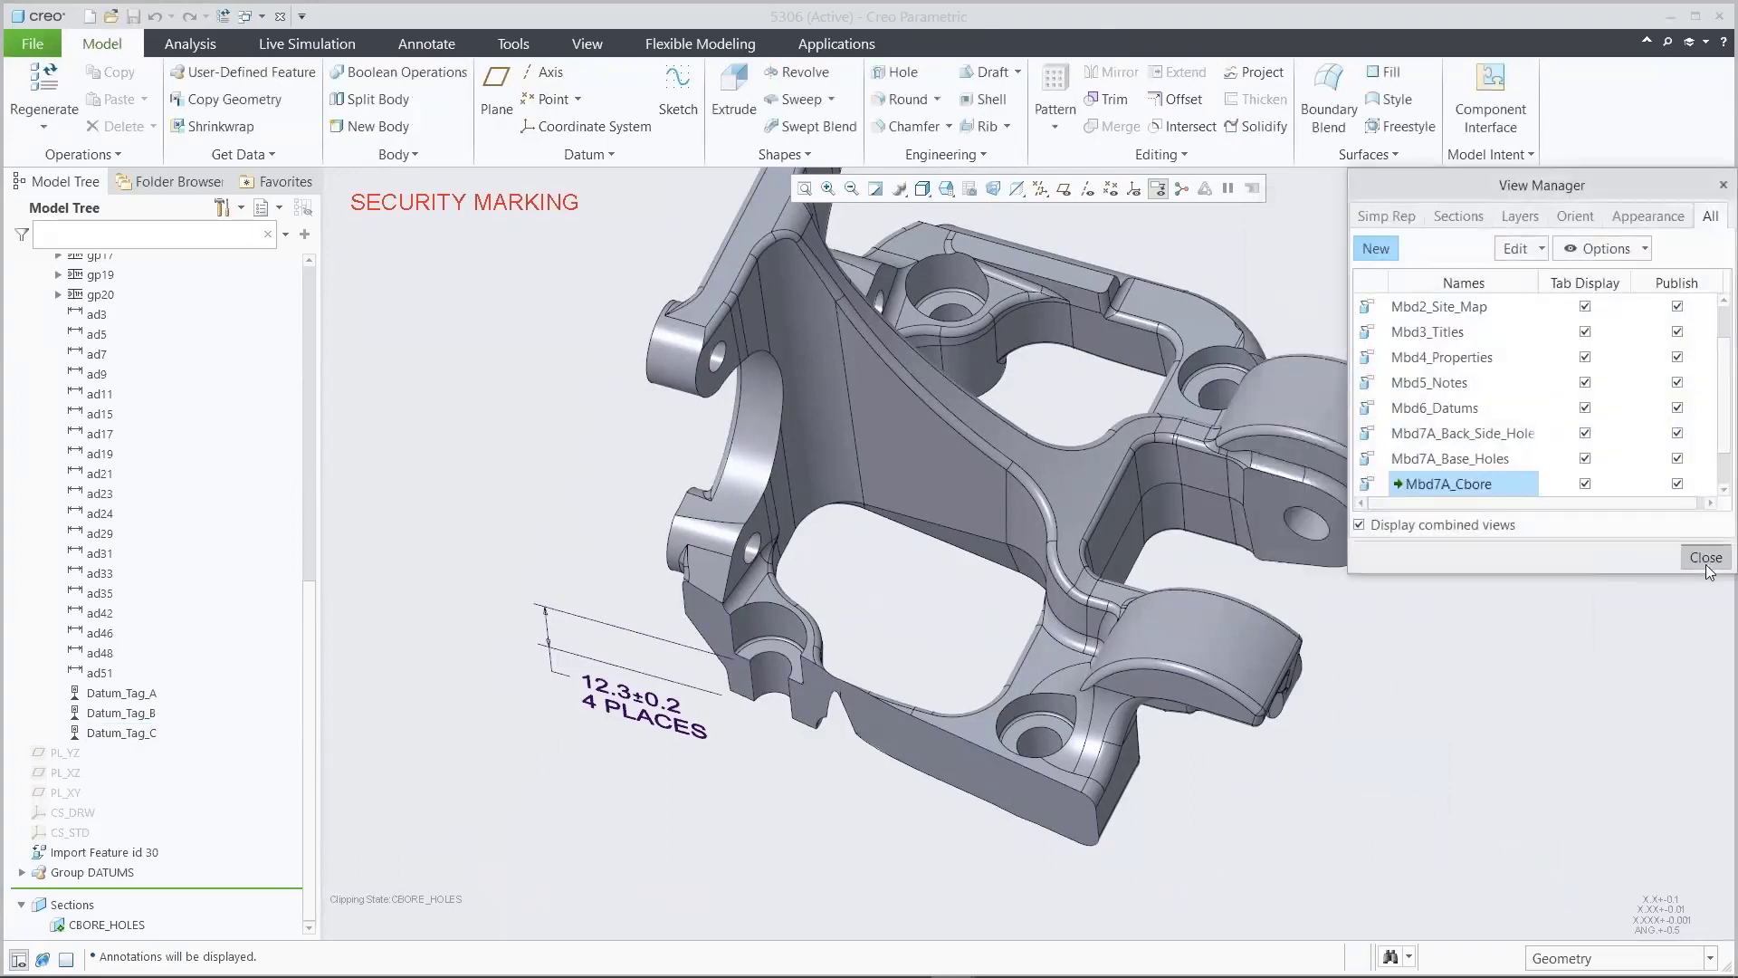
Create a new combination state named Mbd7B and place it between Mbd7A_Cbore and Default All
{"action": "left_click", "coordinate": [426, 45]}
{"action": "left_click", "coordinate": [46, 90]}
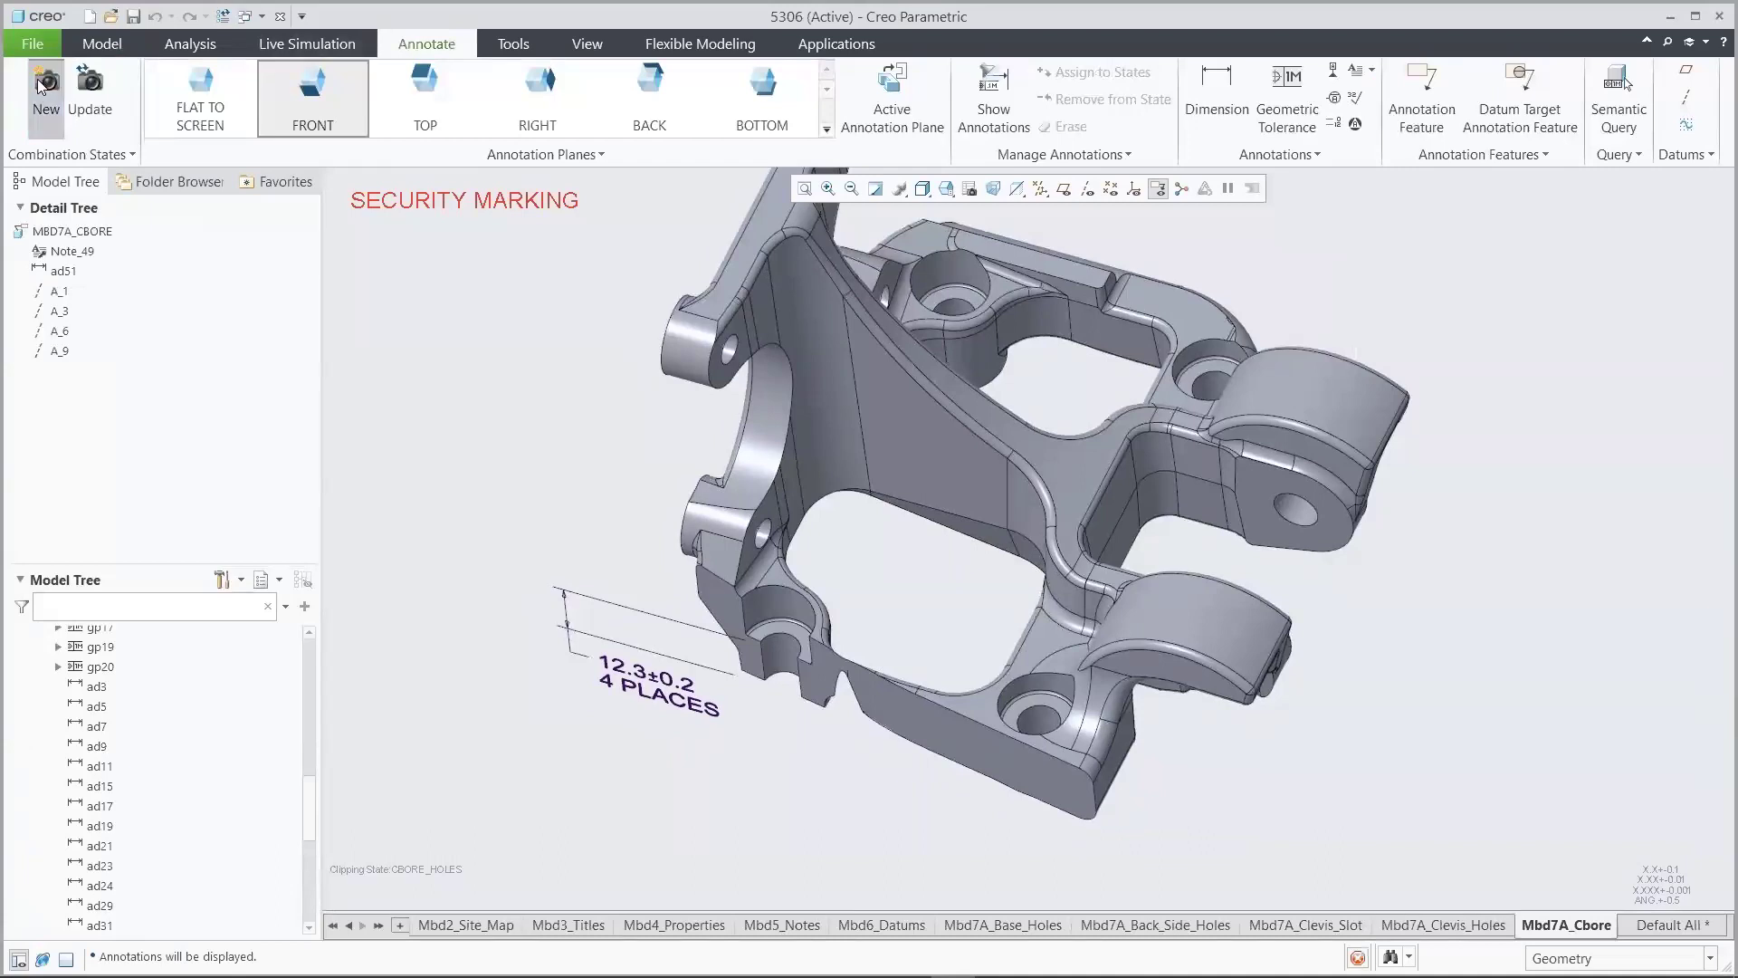
{"action": "left_click", "coordinate": [375, 924]}
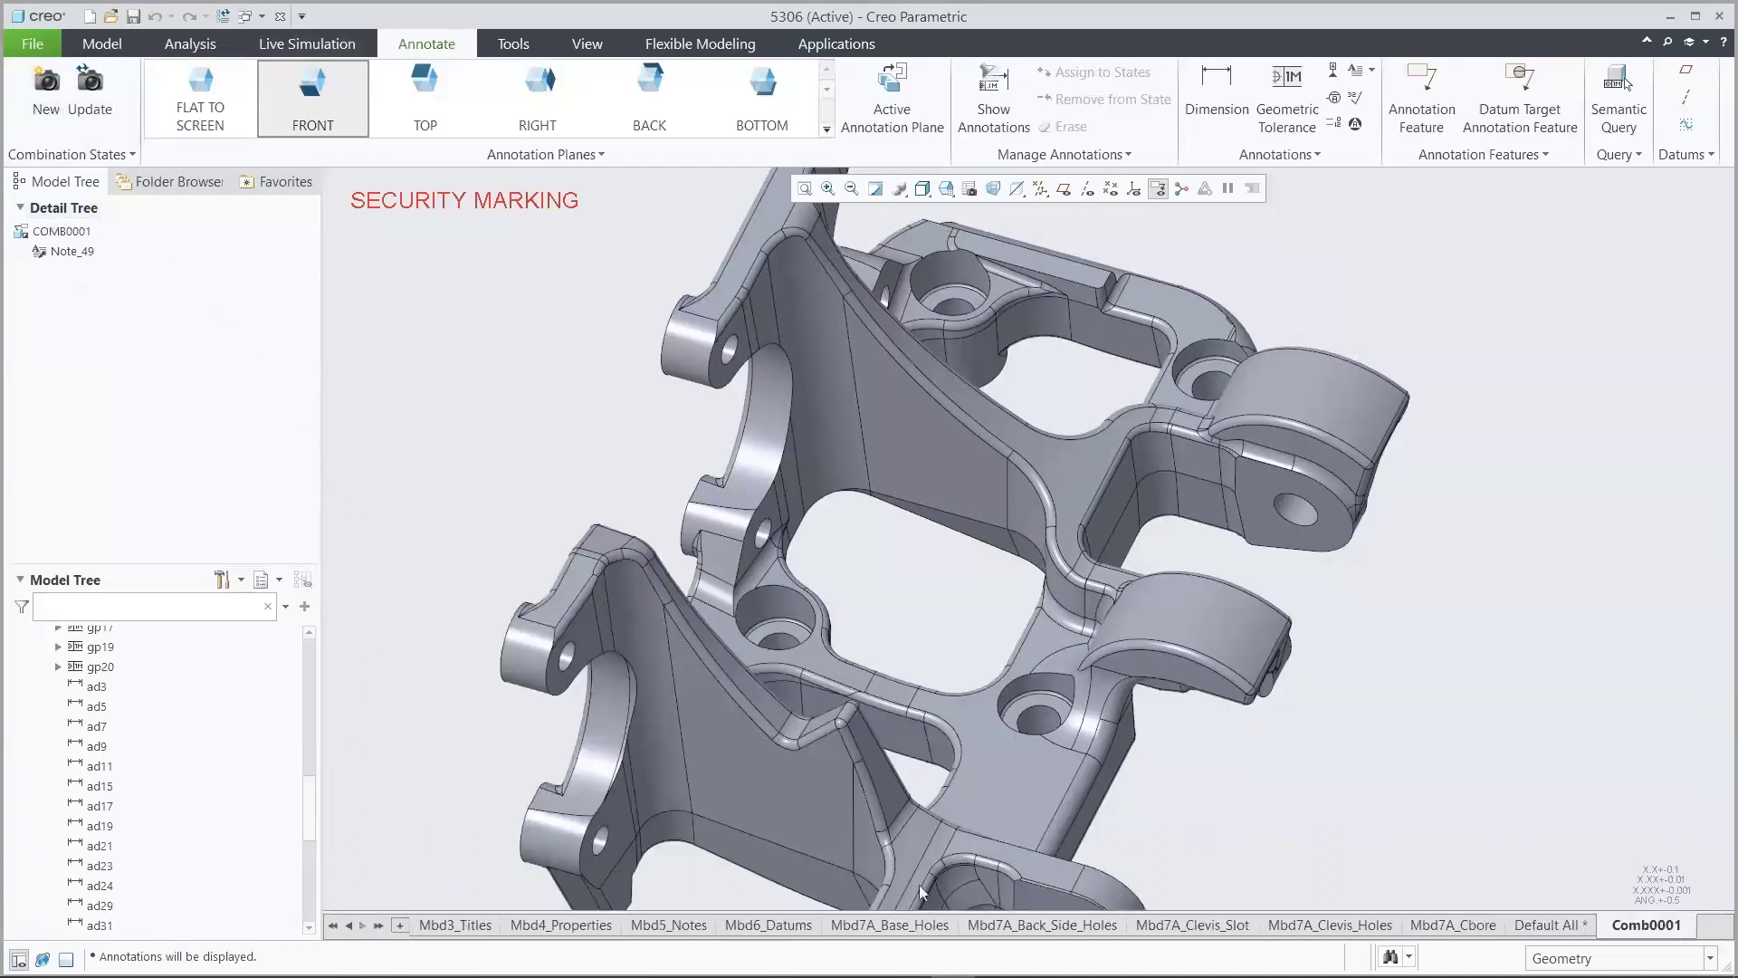
{"action": "right_click", "coordinate": [1641, 931]}
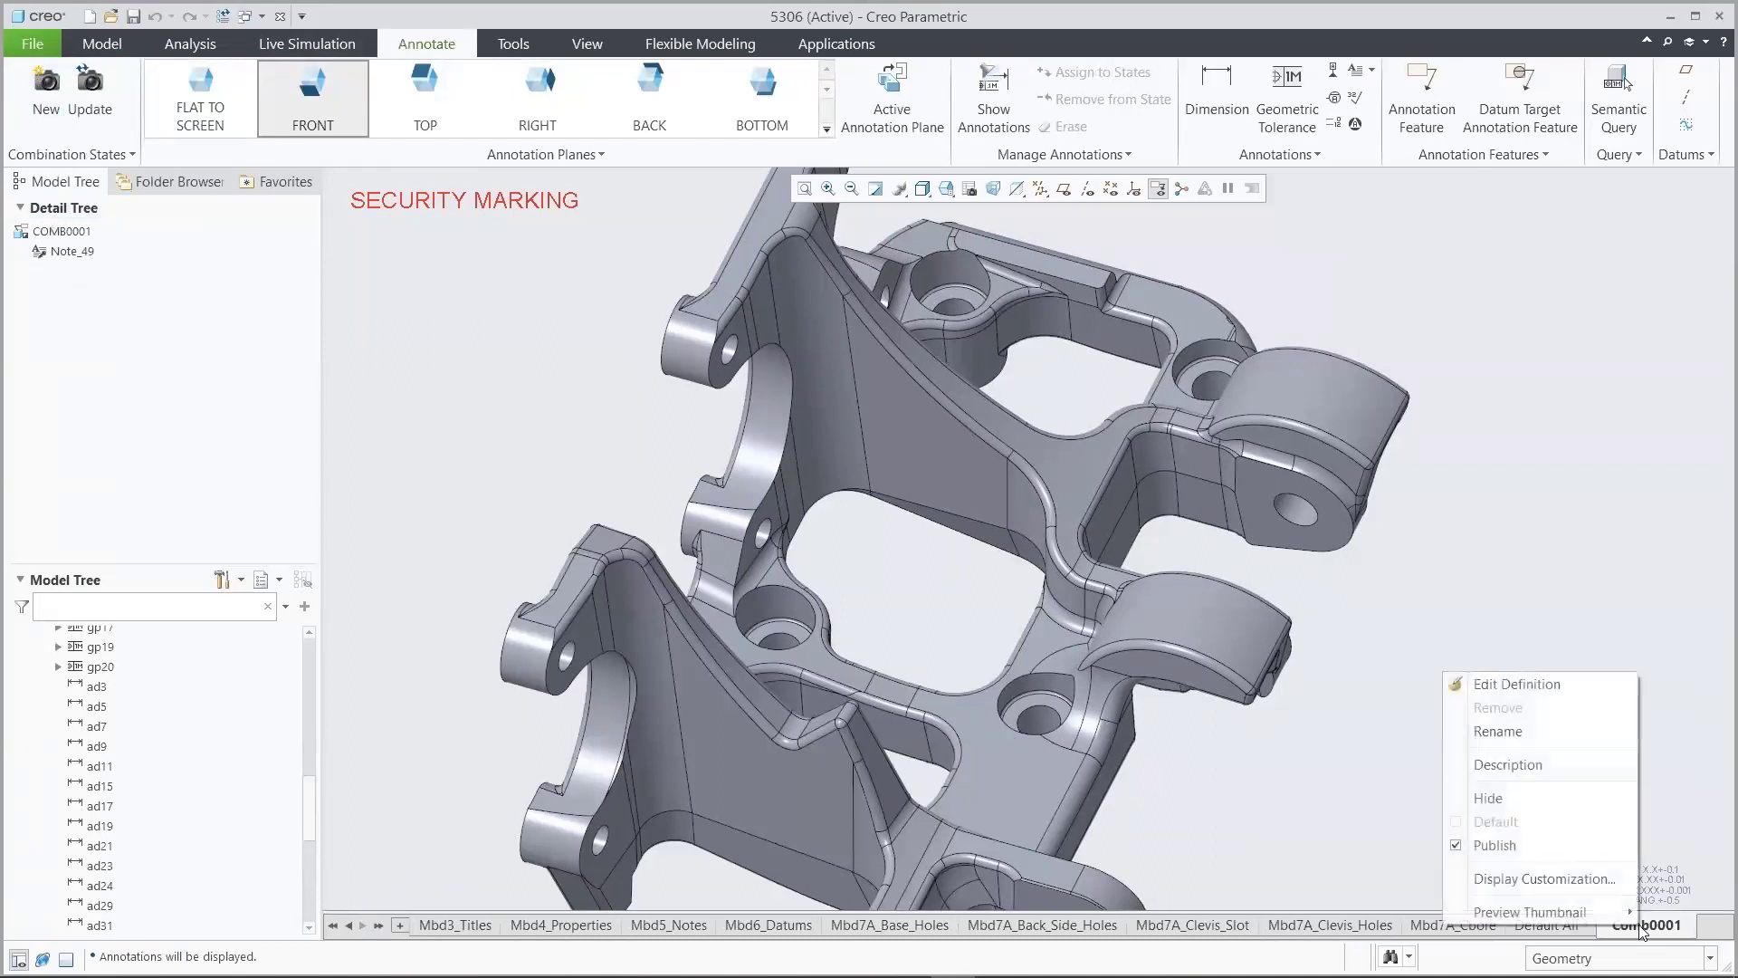
{"action": "left_click", "coordinate": [1523, 733]}
{"action": "type", "text": "Mbd7B"}
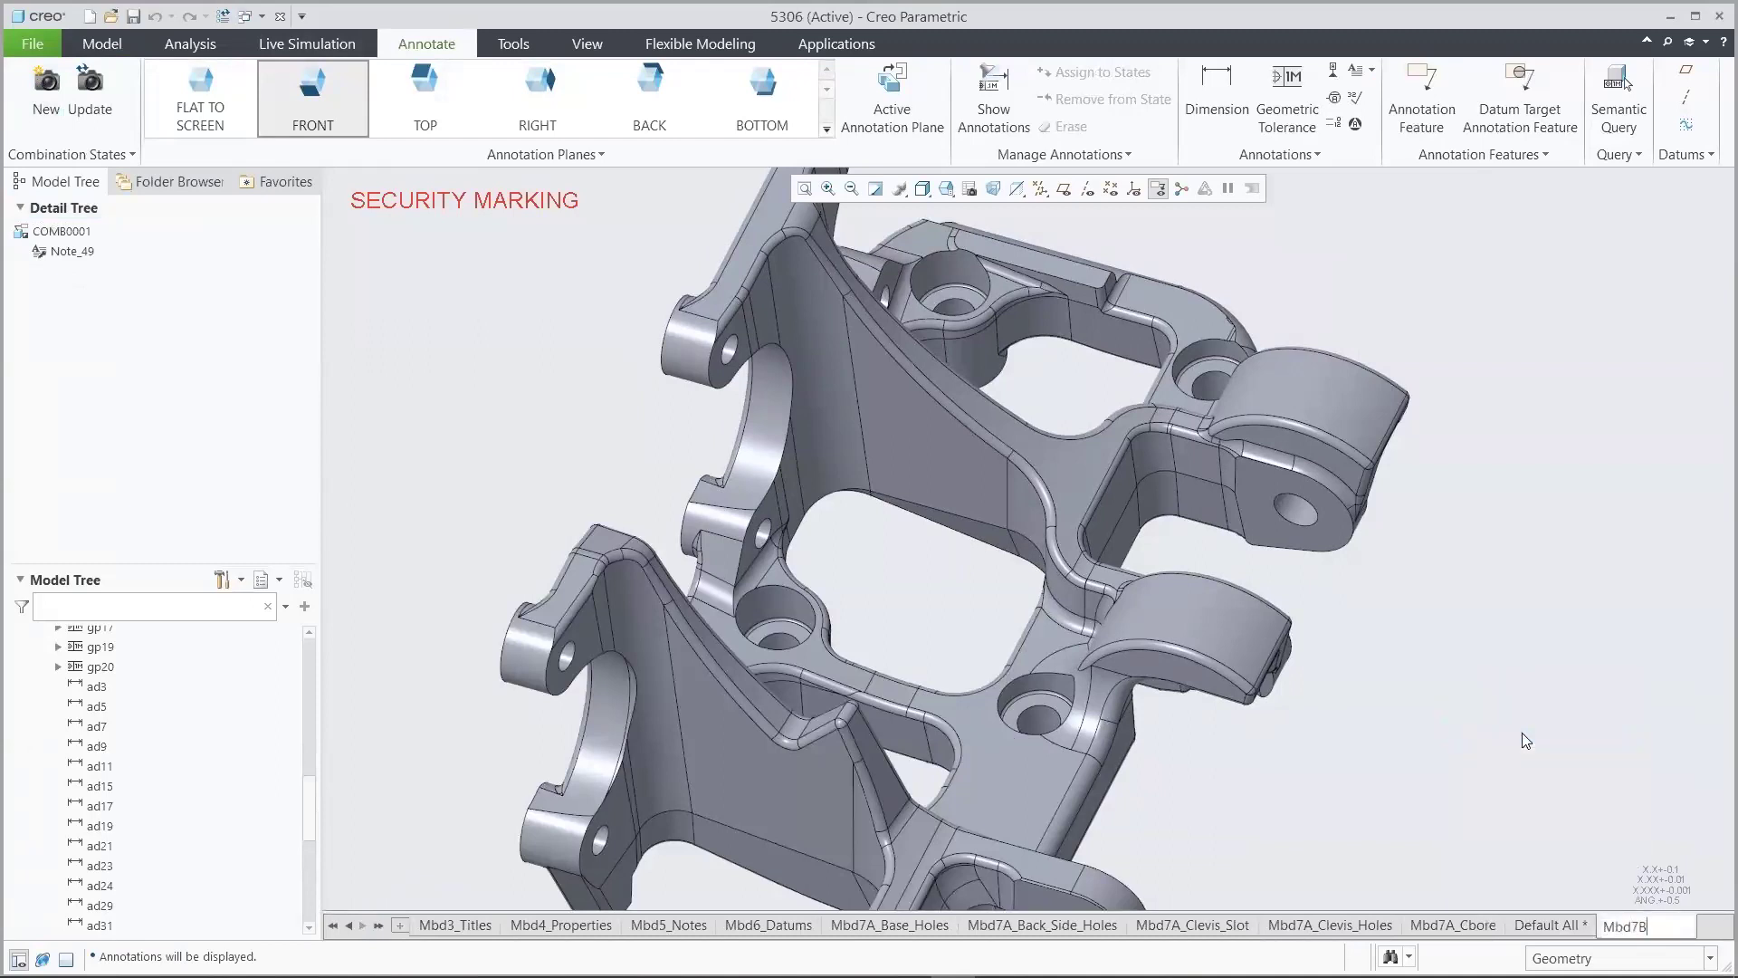
{"action": "key", "text": "Return"}
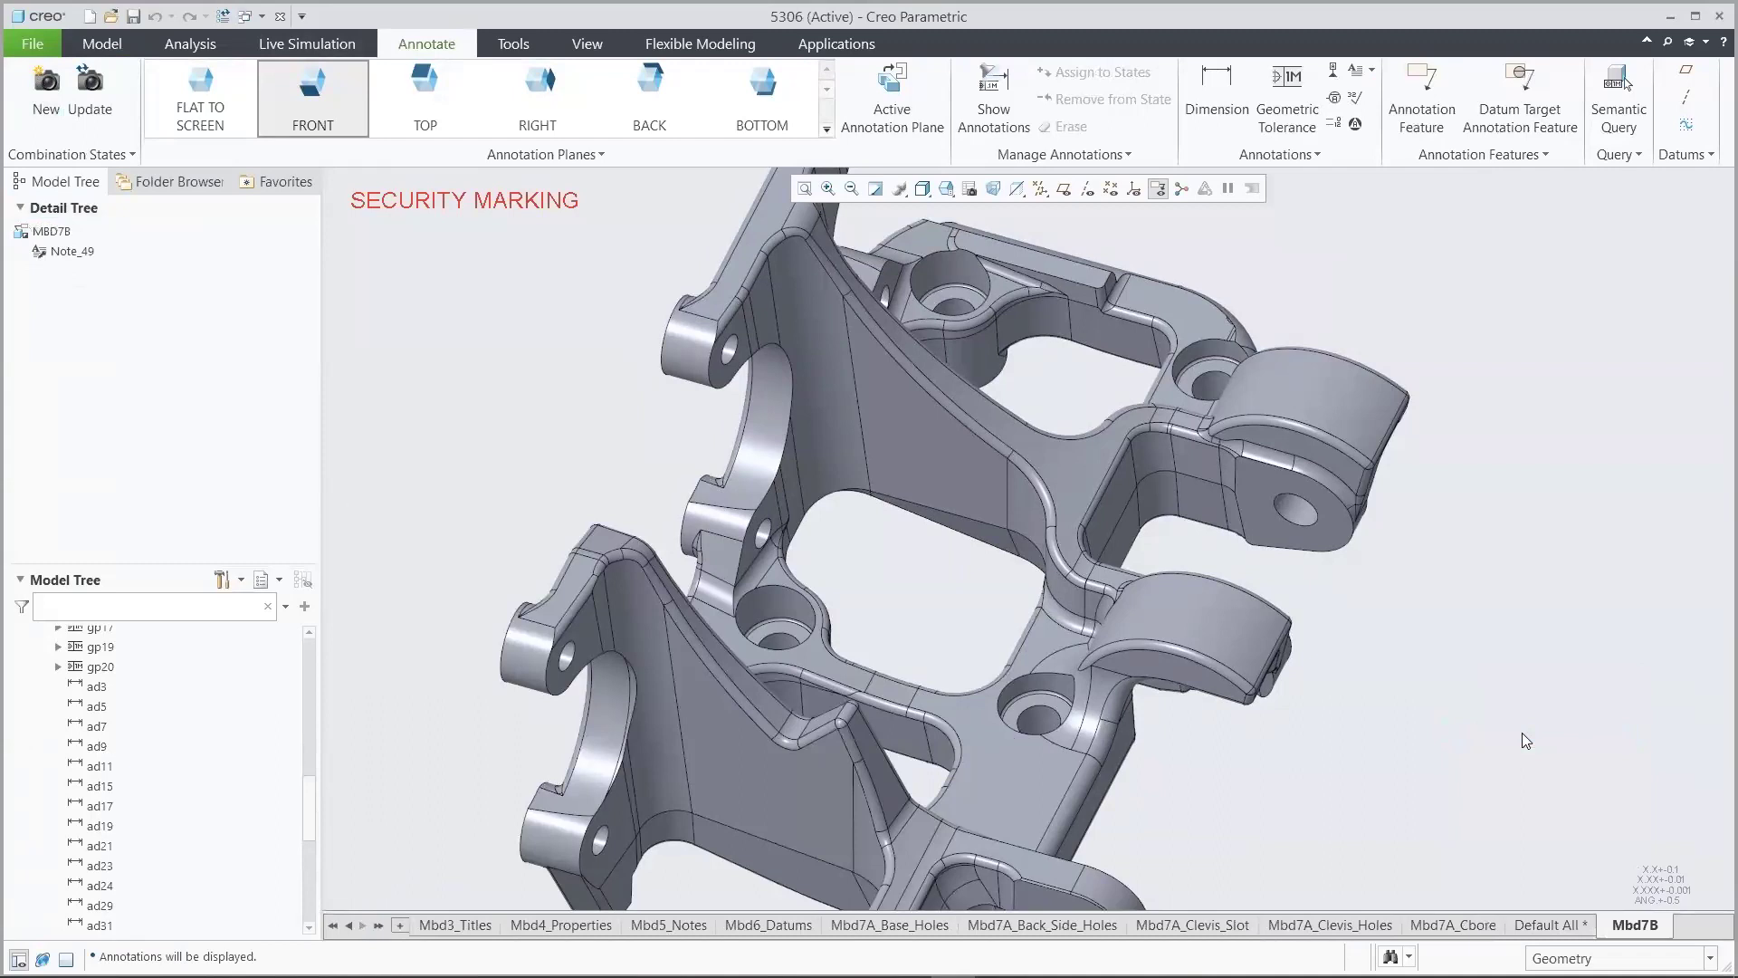
{"action": "left_click_drag", "start_coordinate": [1618, 926], "coordinate": [1511, 923]}
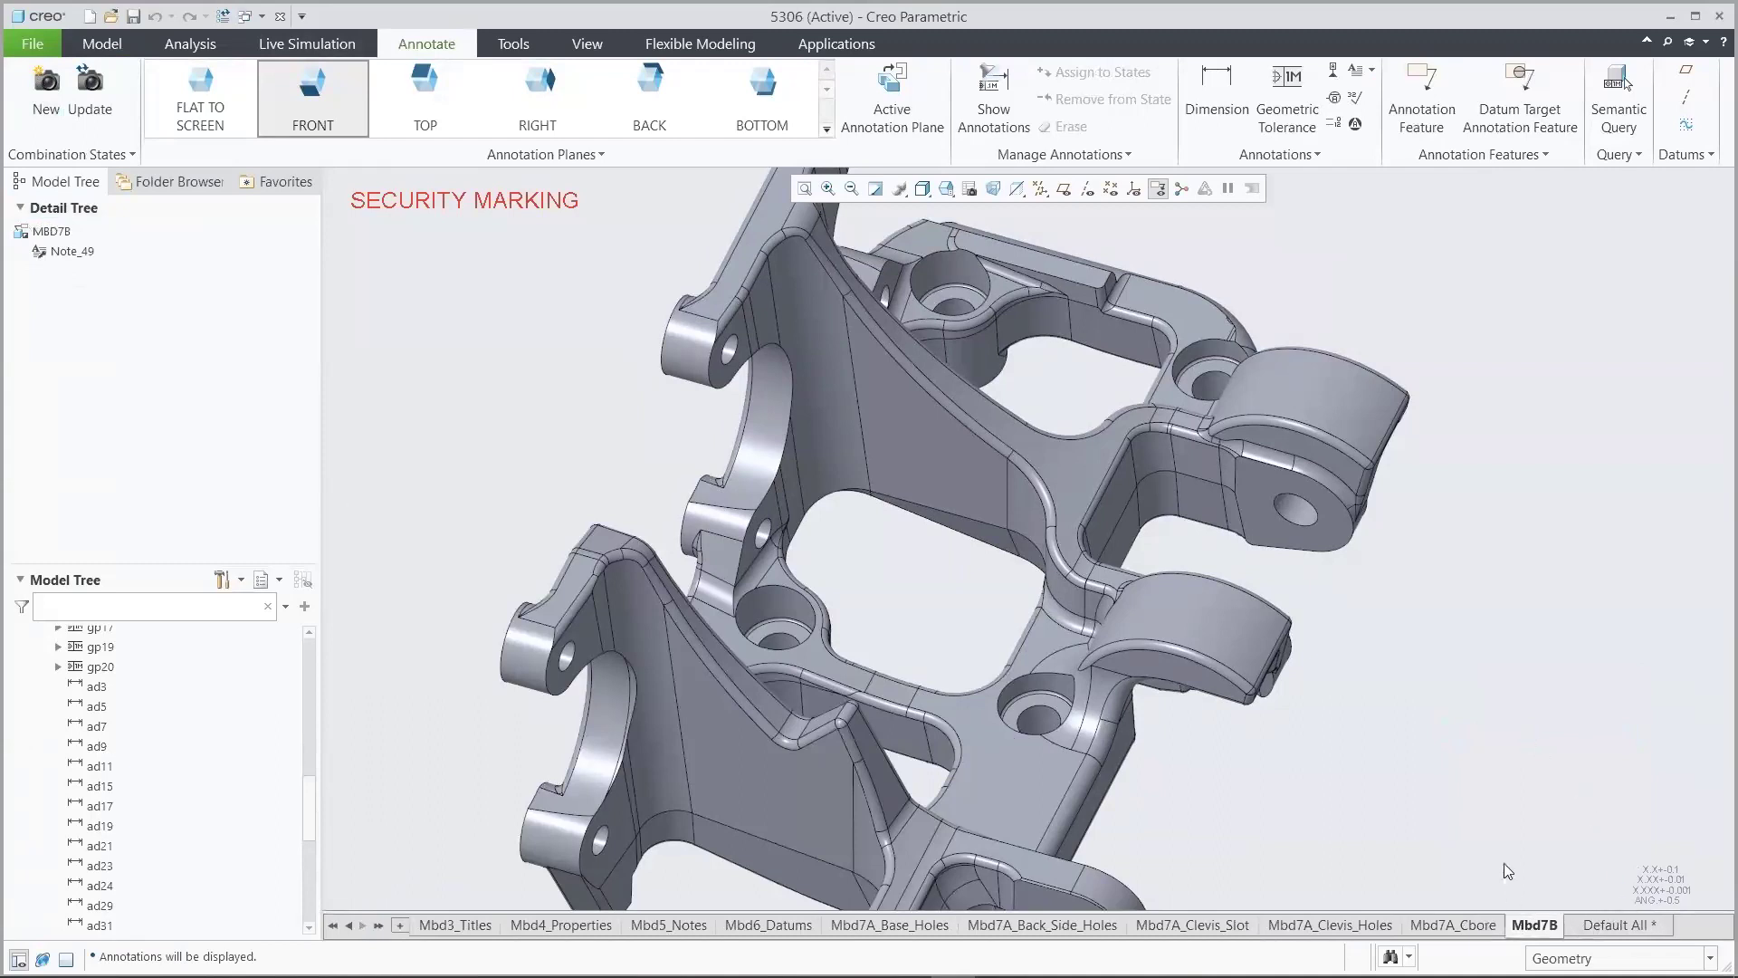
Orient the model to a saved view facing the back side holes and update the Mbd7B state with it
{"action": "left_click", "coordinate": [946, 188]}
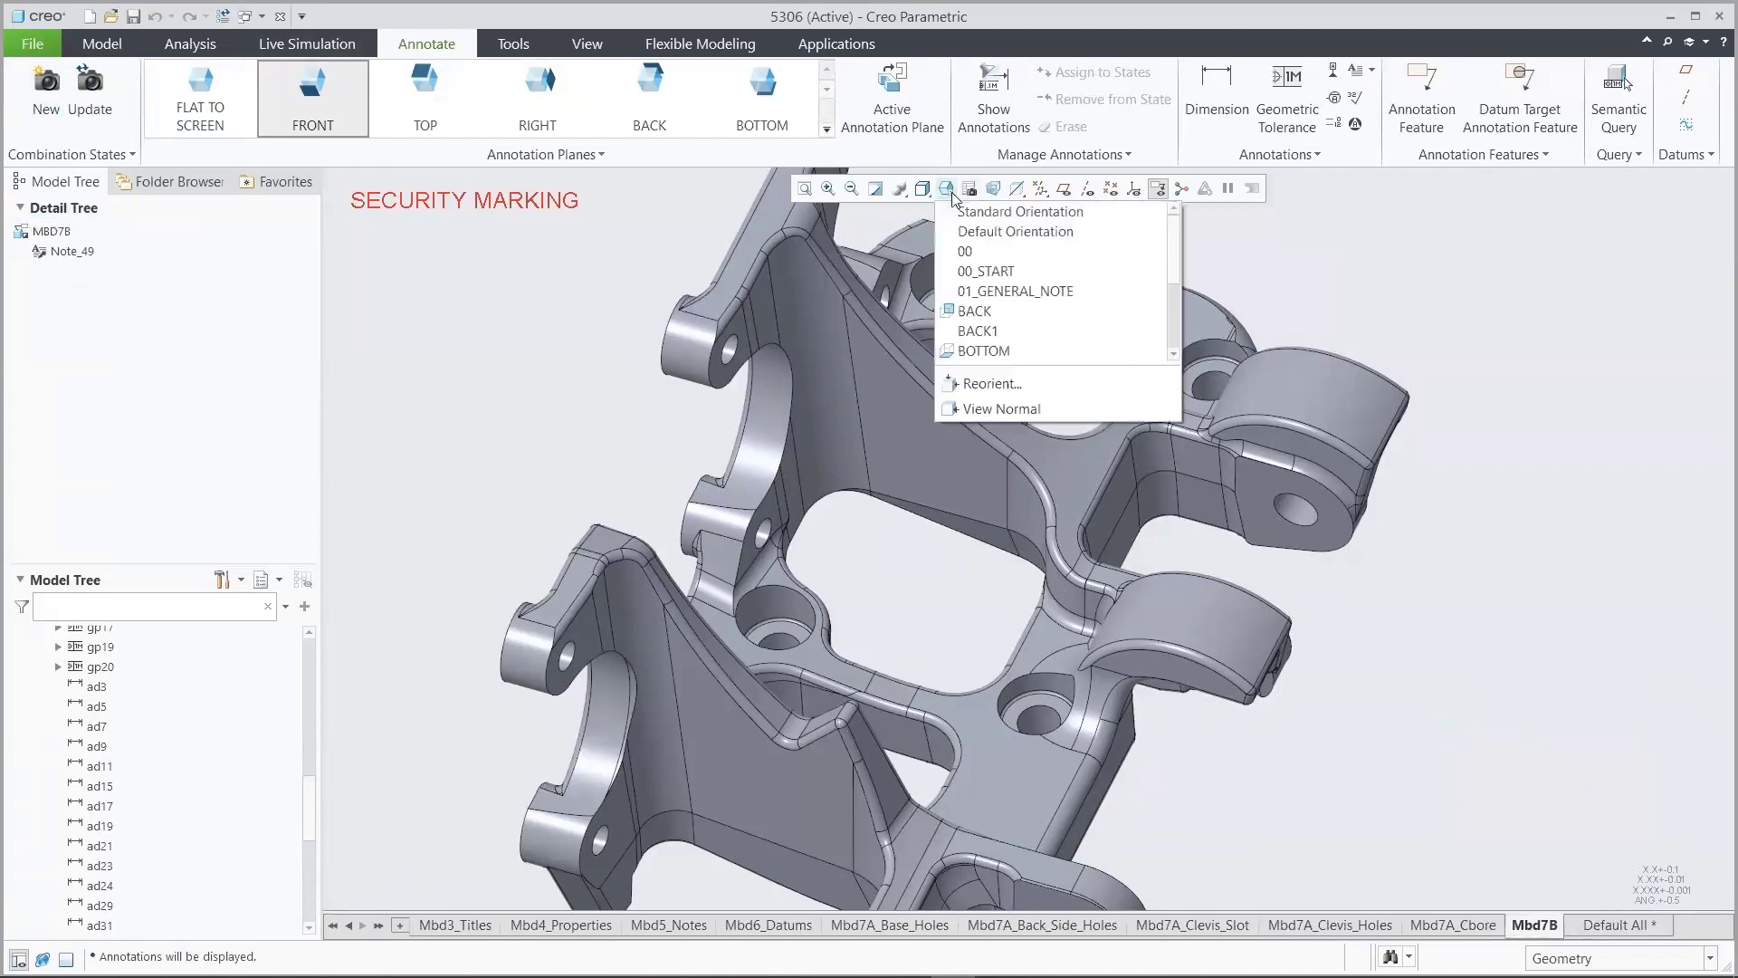
{"action": "left_click", "coordinate": [992, 292]}
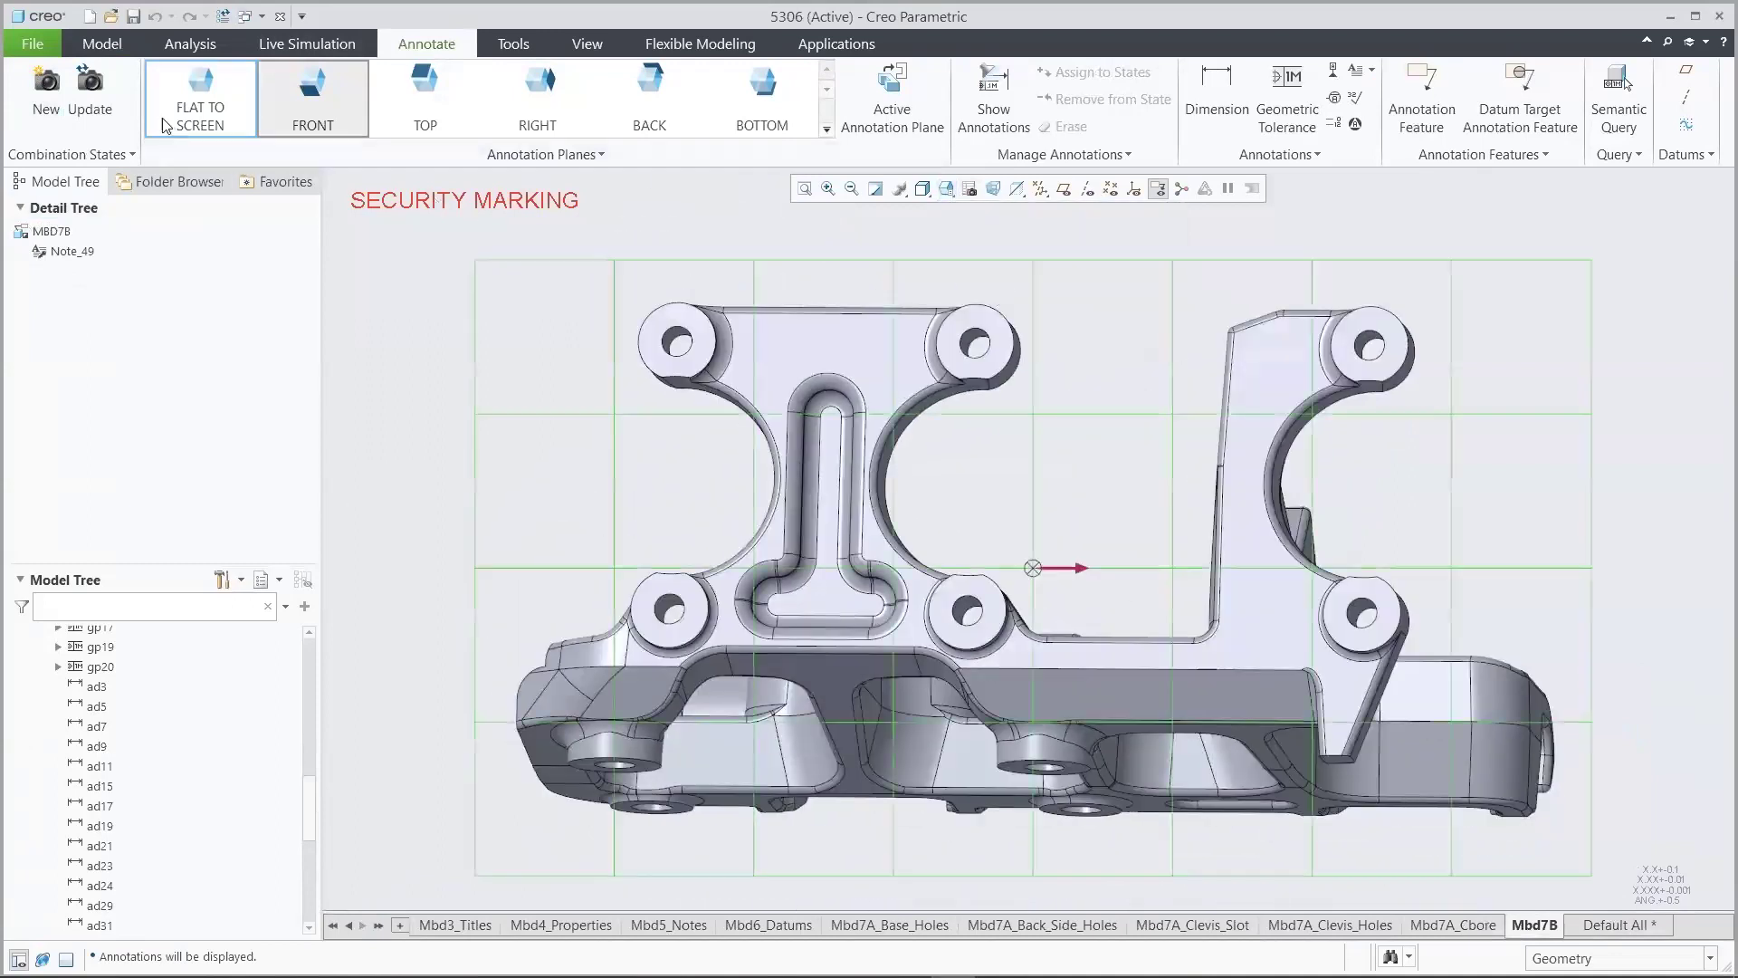
{"action": "left_click", "coordinate": [90, 88]}
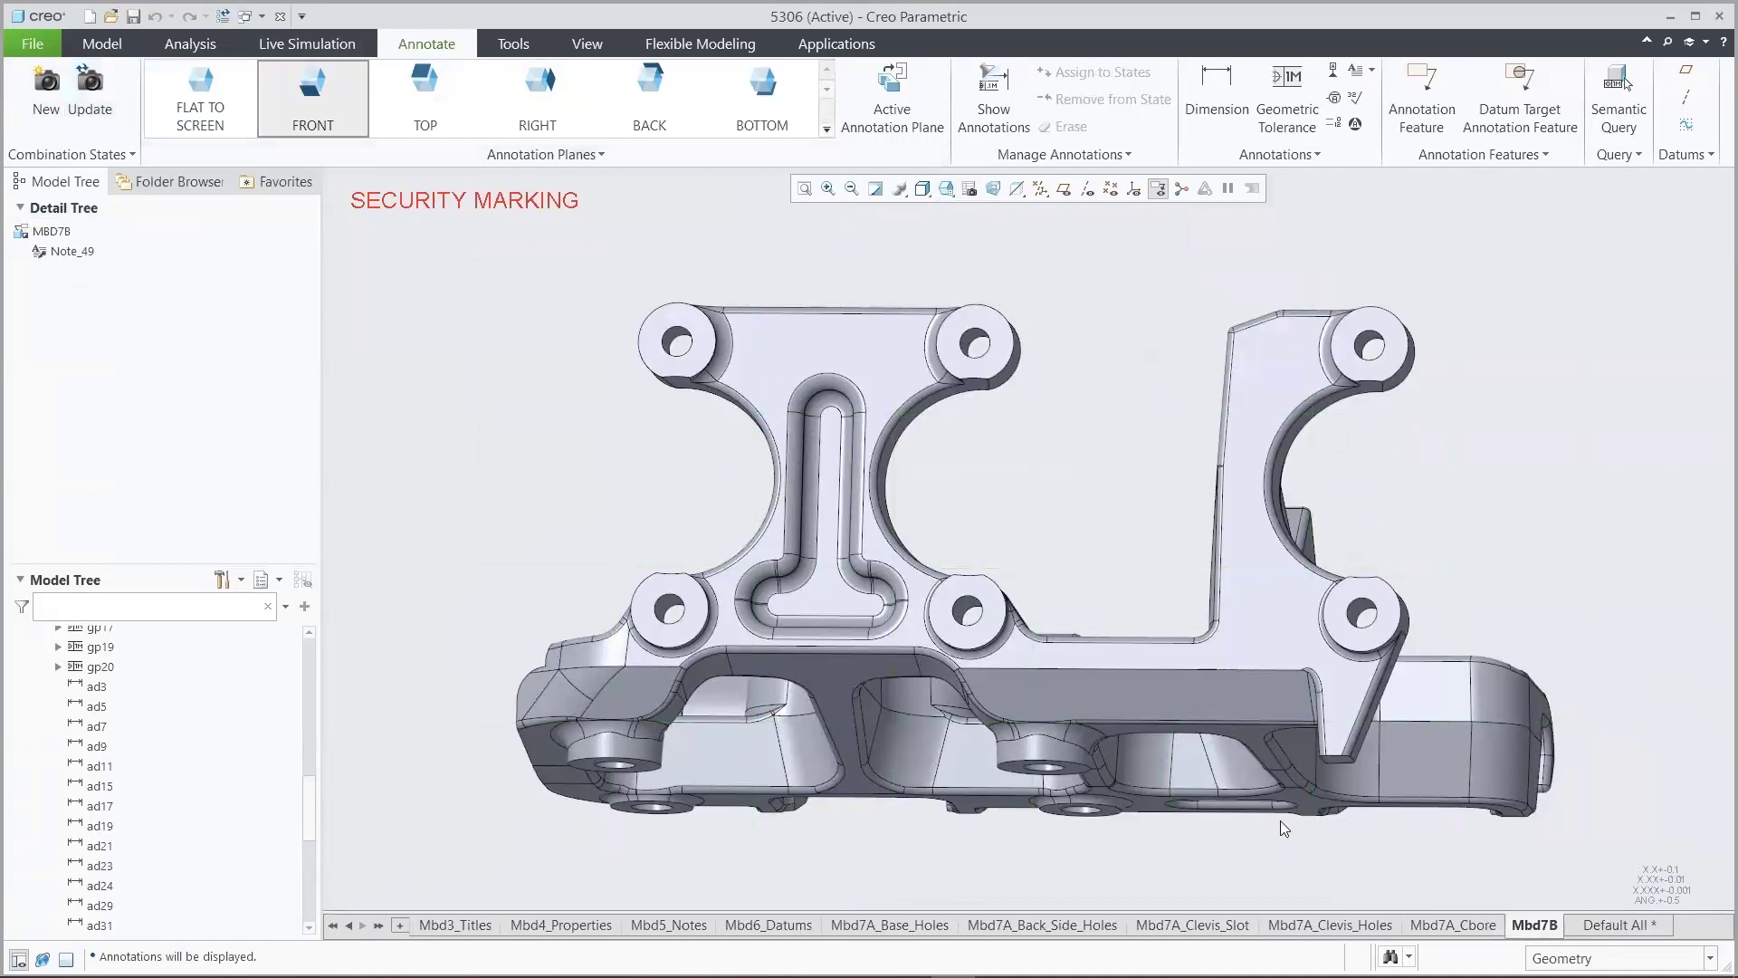
{"action": "left_click", "coordinate": [1441, 924]}
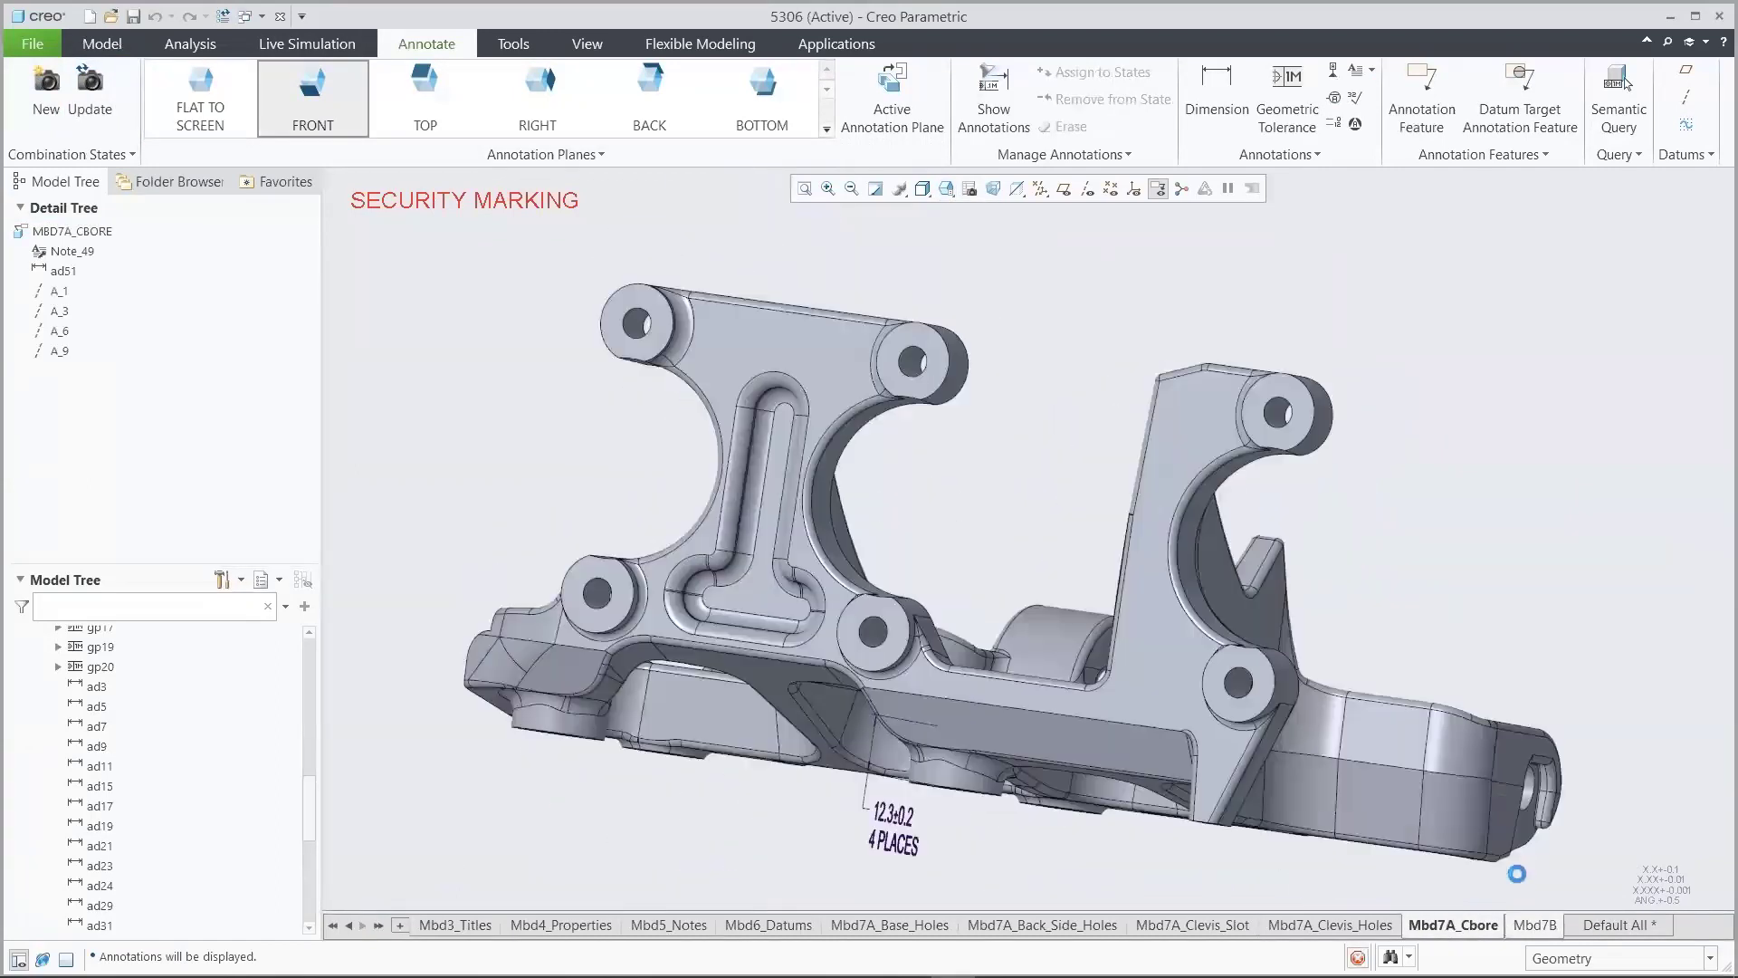
{"action": "left_click", "coordinate": [1534, 925]}
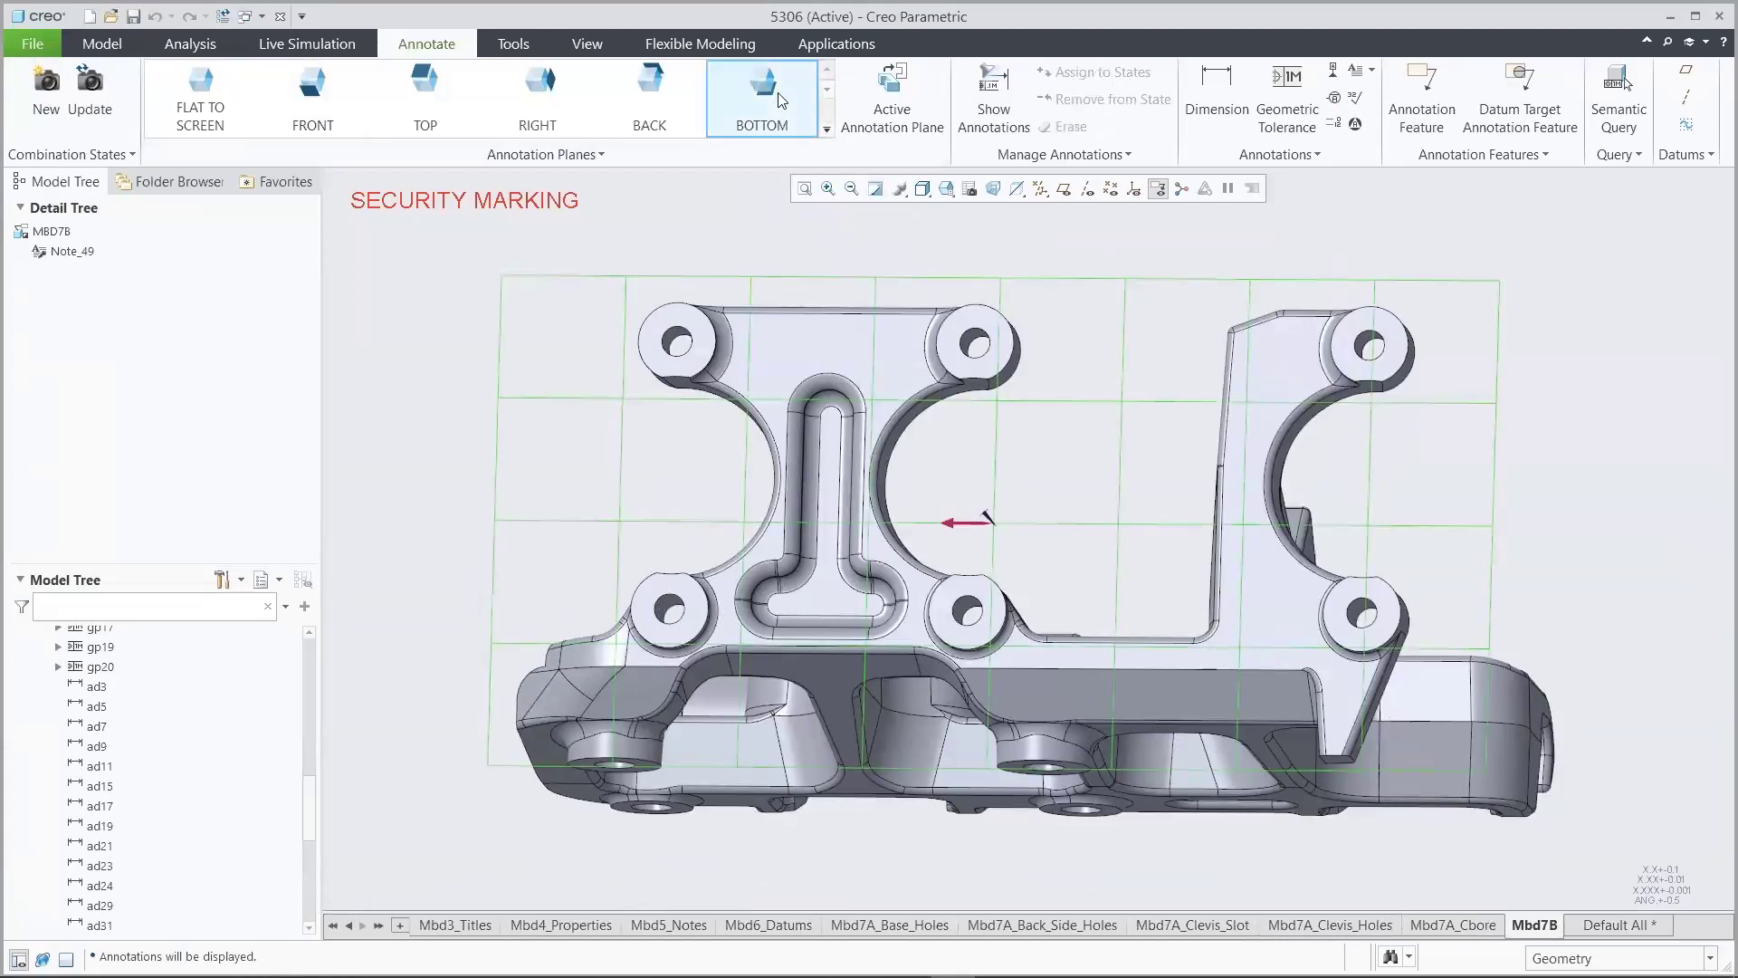
Add a leader note reading "Sample Note" attached to the large flat face around the T-shaped pocket
{"action": "left_click", "coordinate": [1370, 72]}
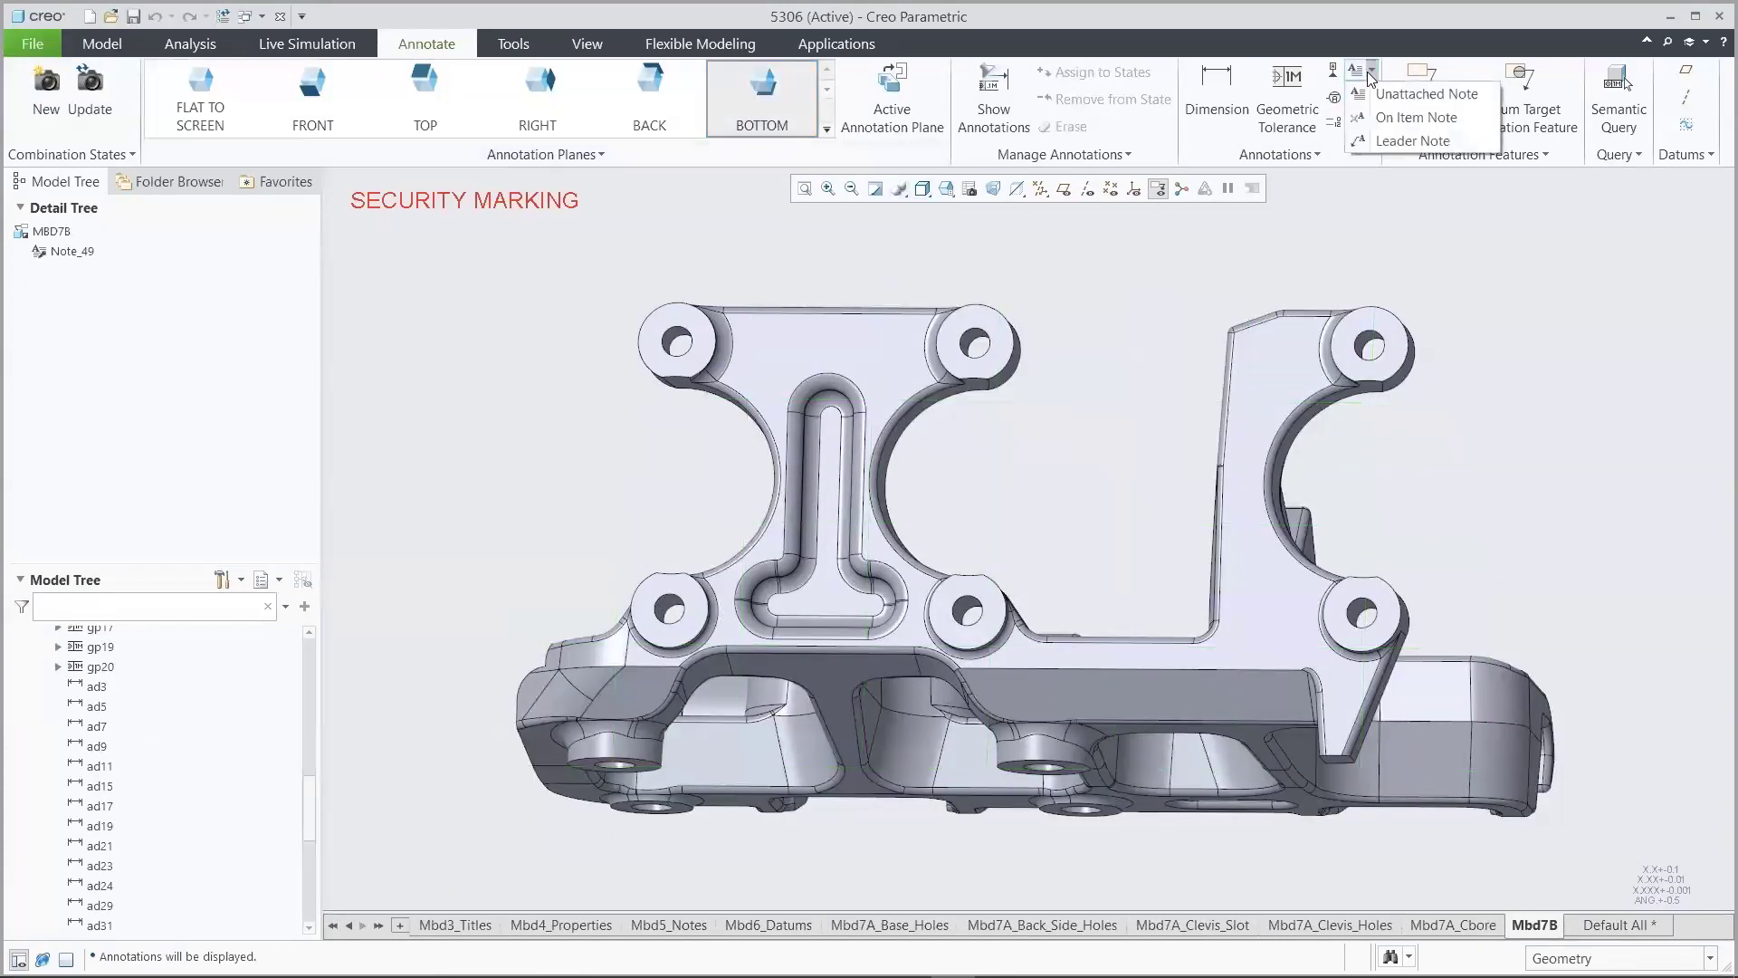
{"action": "left_click", "coordinate": [1412, 141]}
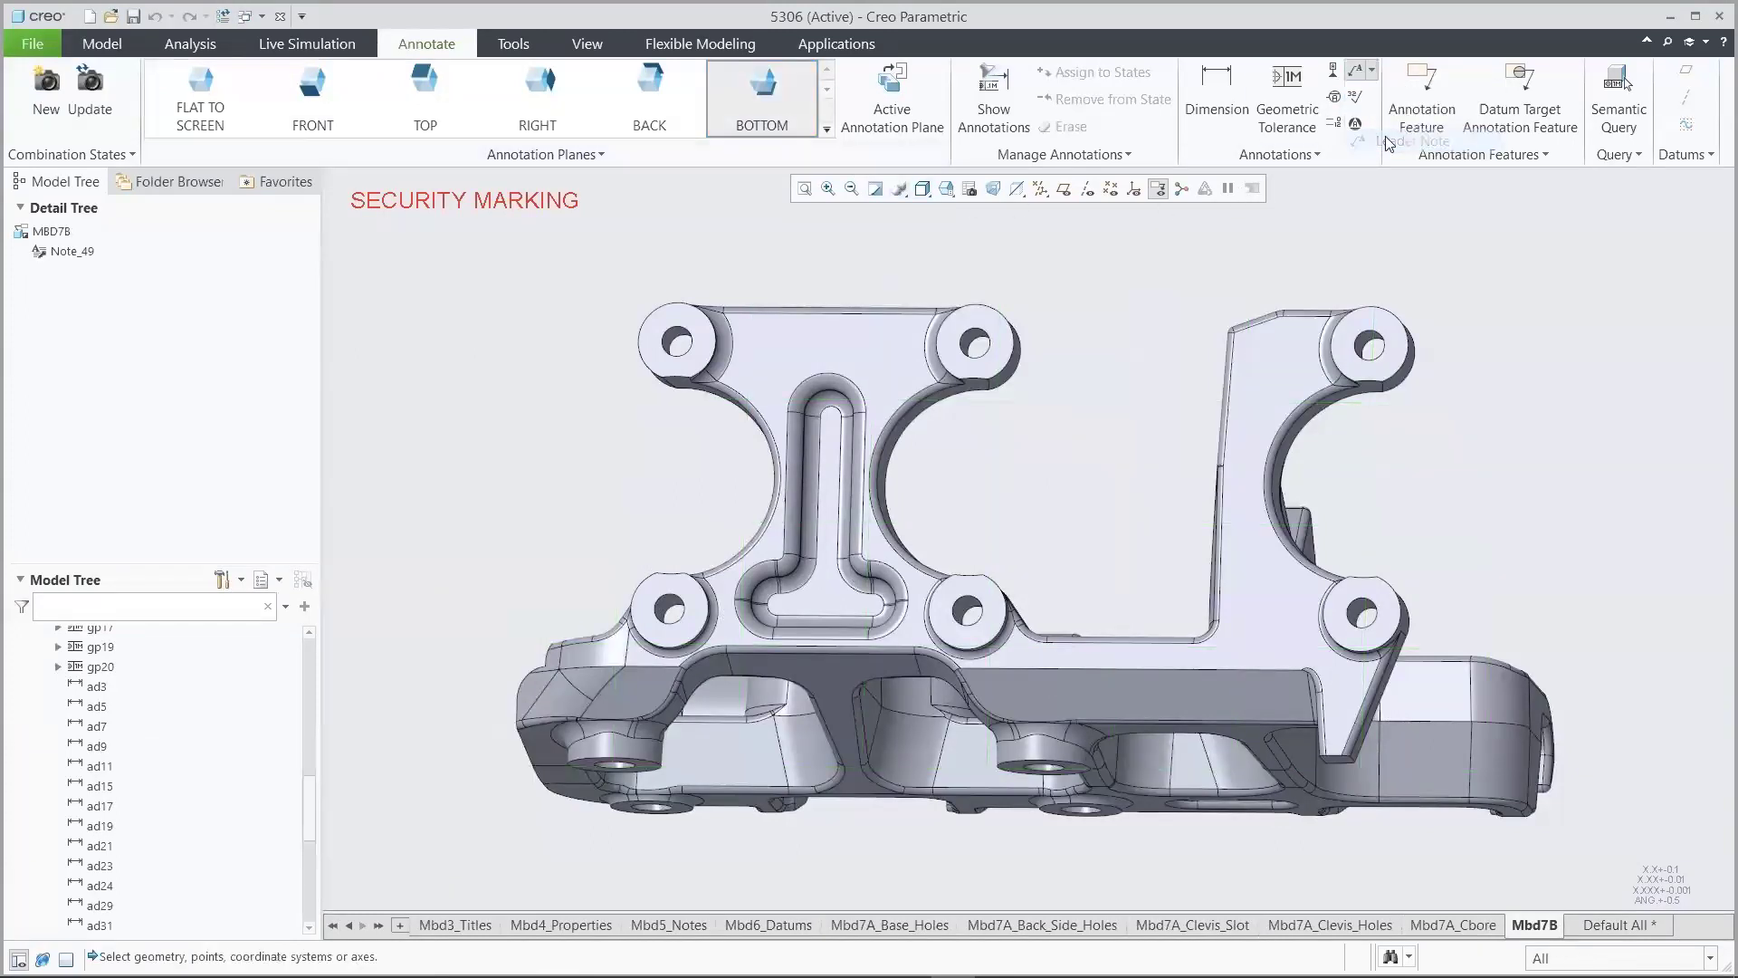
{"action": "left_click", "coordinate": [861, 365]}
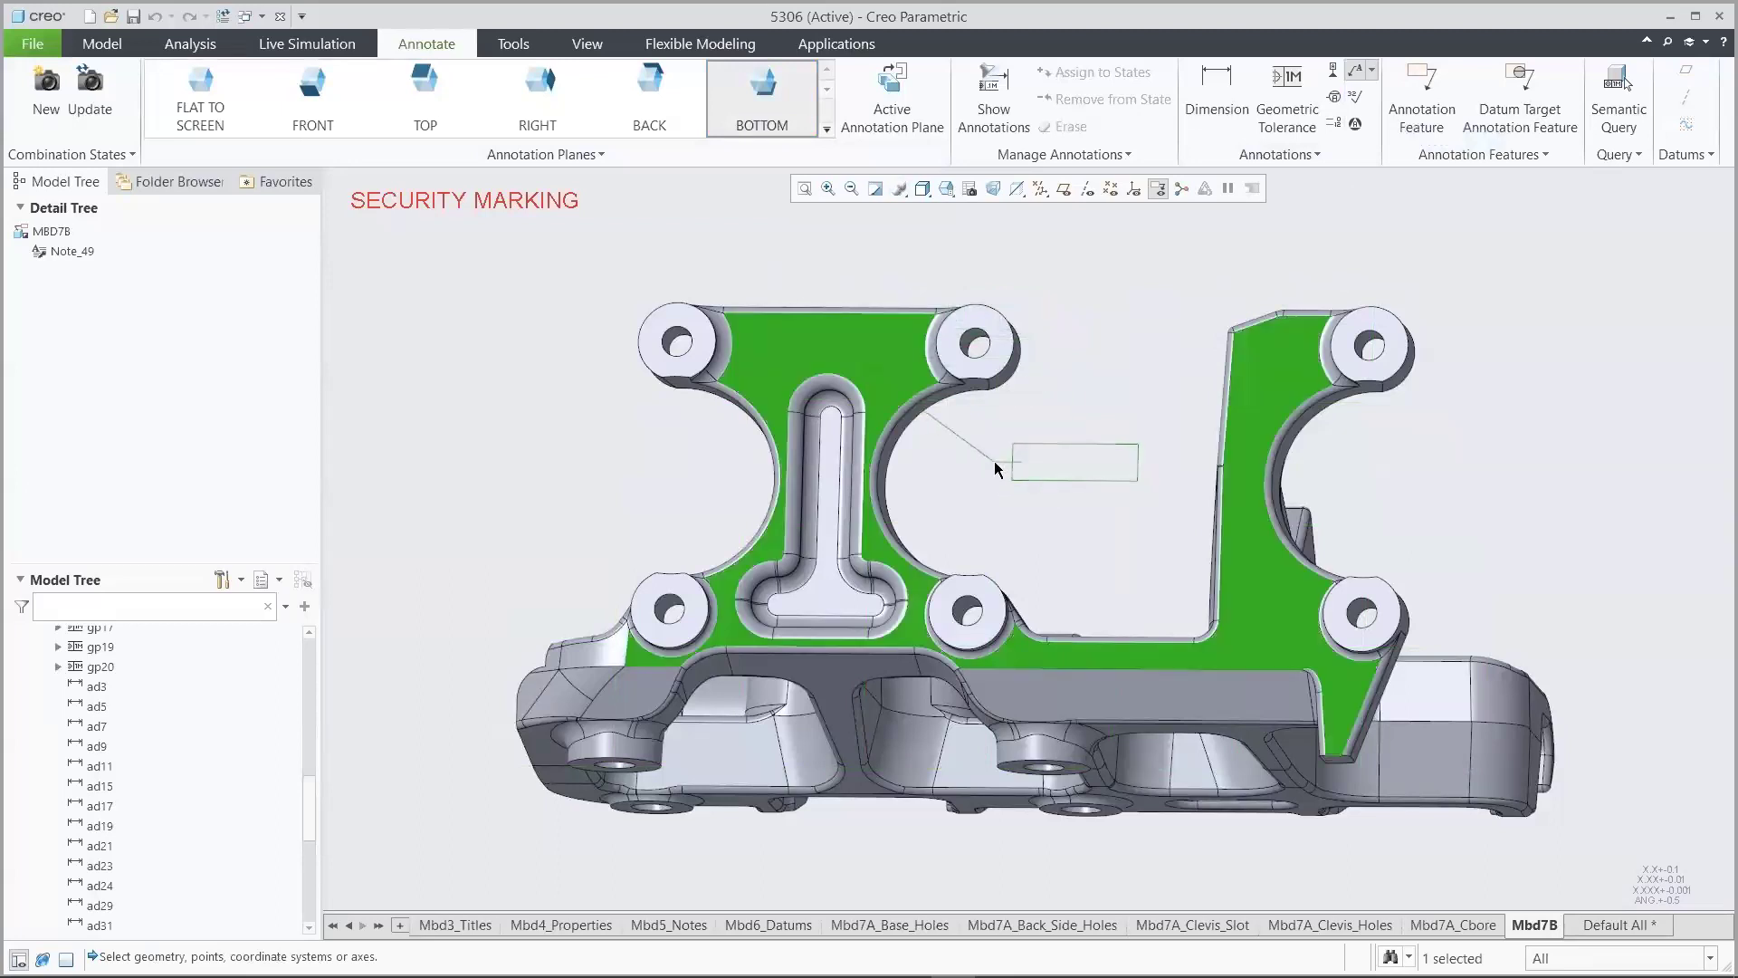
{"action": "middle_click", "coordinate": [994, 460]}
{"action": "type", "text": "Sam"}
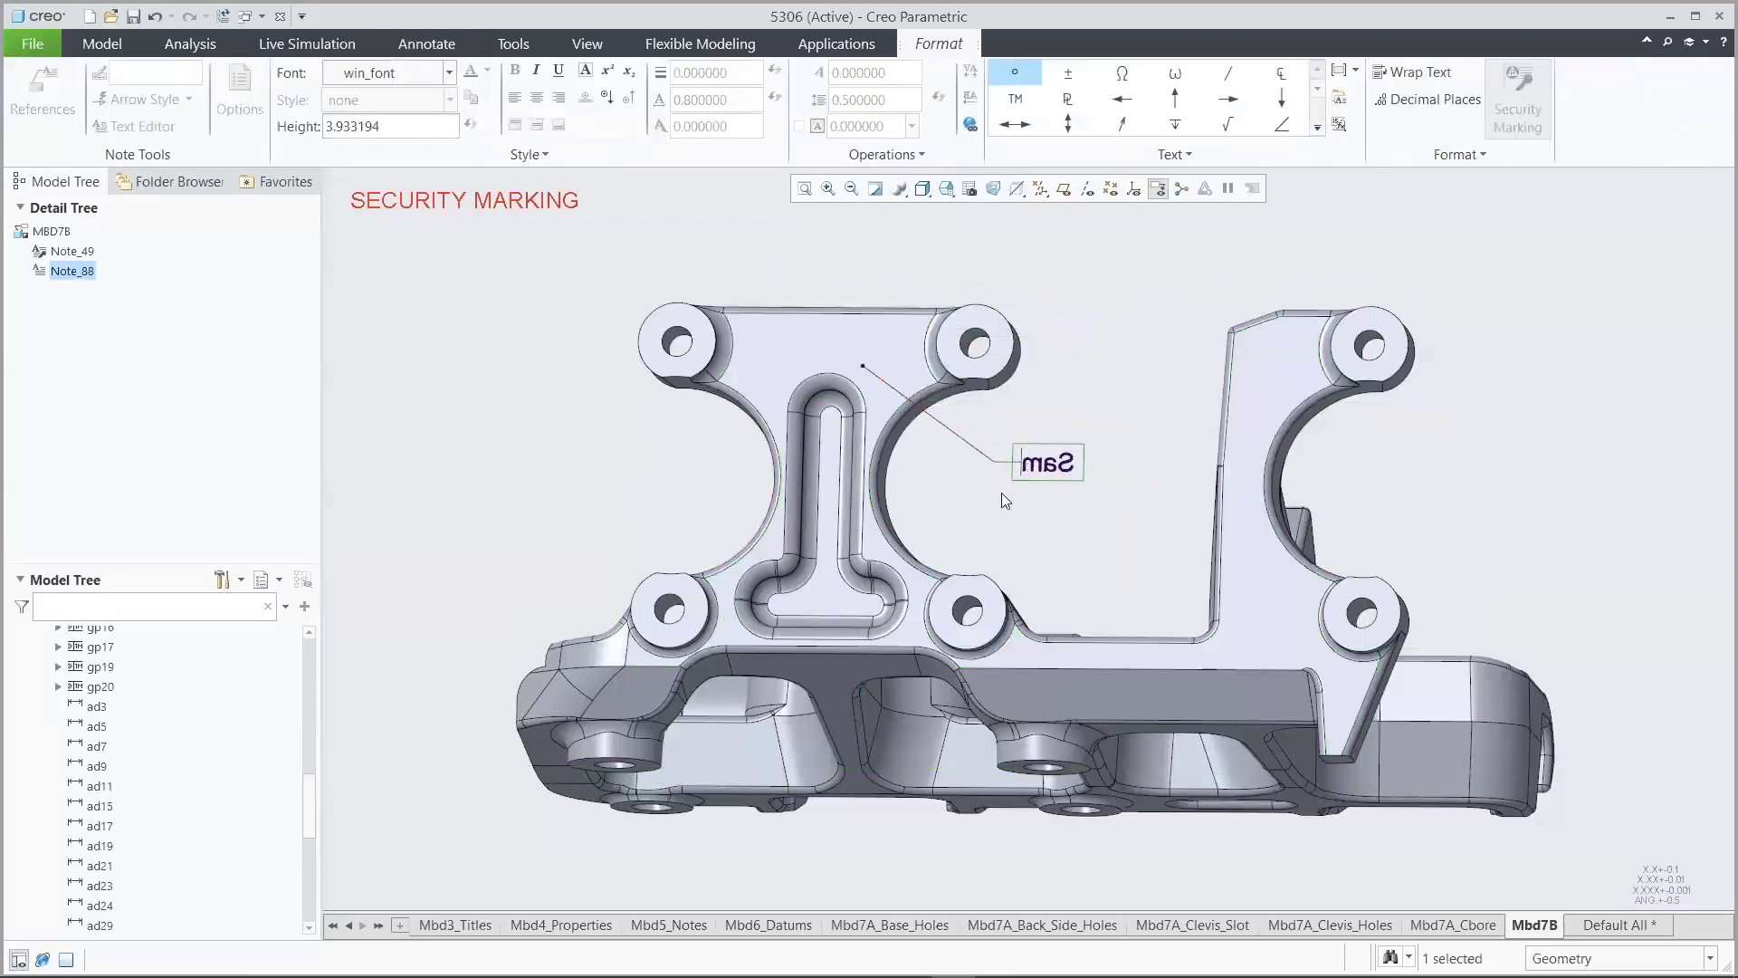
{"action": "type", "text": "ple Note"}
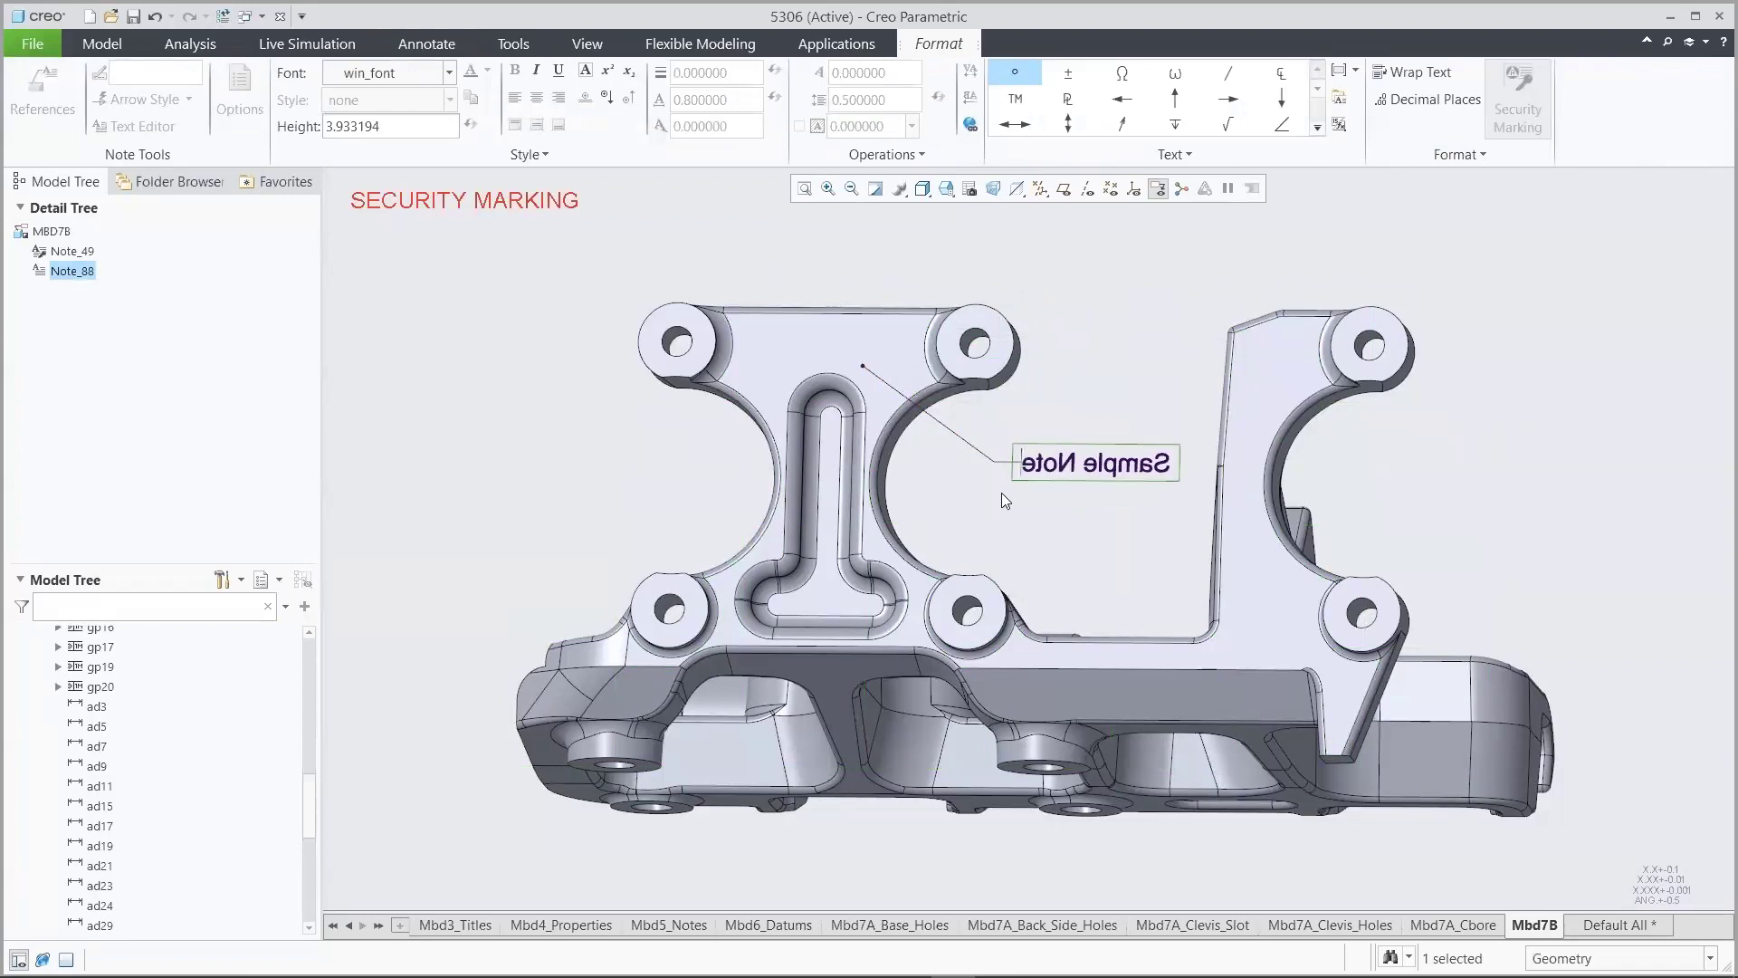
{"action": "left_click", "coordinate": [1067, 499]}
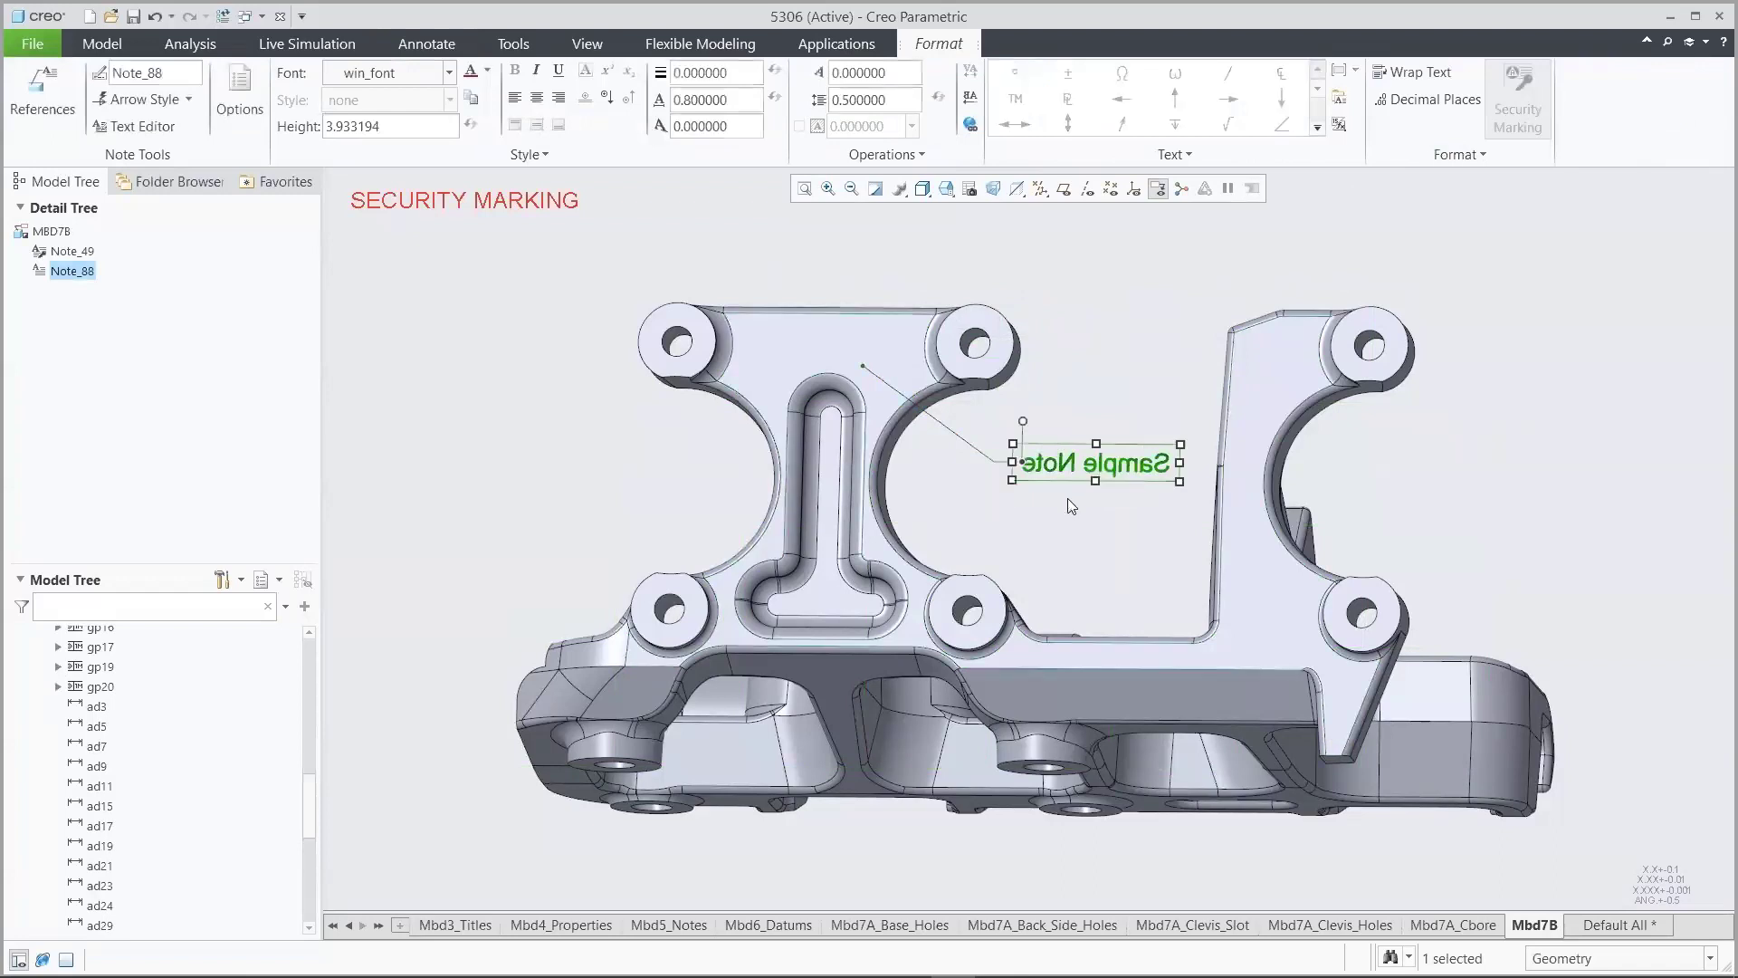
Flip the viewing direction of the Sample Note's annotation plane so its text reads correctly
{"action": "right_click", "coordinate": [1169, 382]}
{"action": "left_click", "coordinate": [1245, 547]}
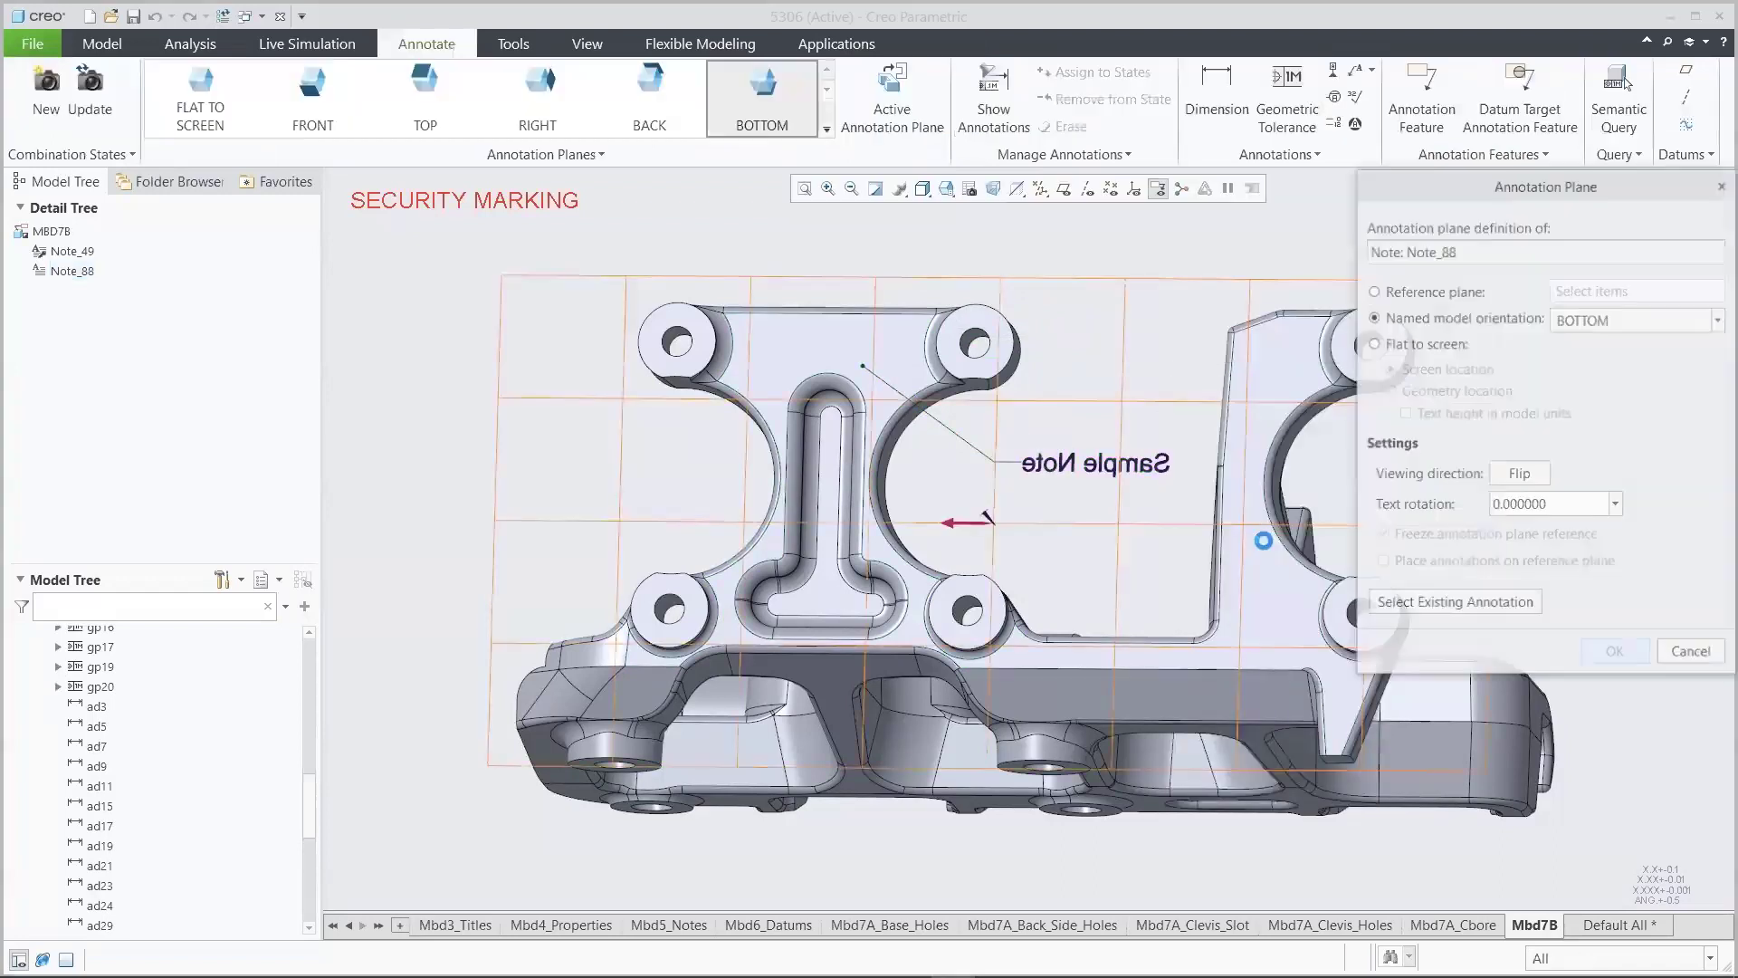
{"action": "left_click", "coordinate": [1517, 477]}
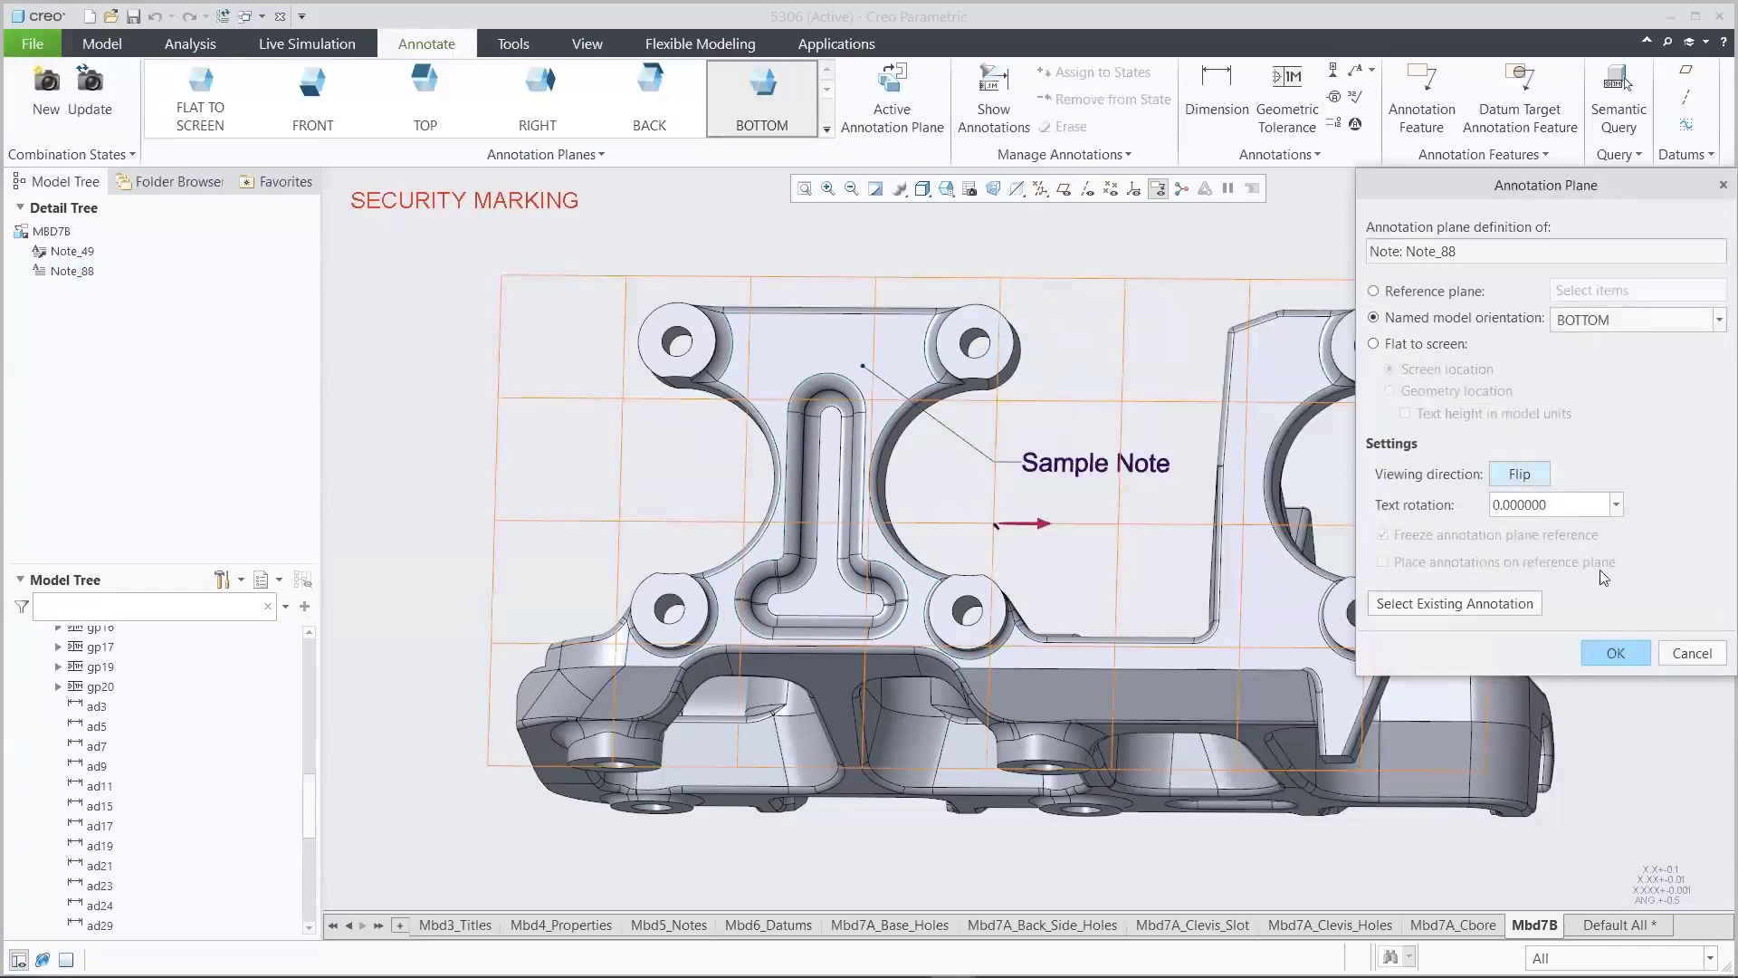
{"action": "left_click", "coordinate": [1616, 654]}
Run a semantic query on the Sample Note to check which surface it references
{"action": "left_click", "coordinate": [1127, 466]}
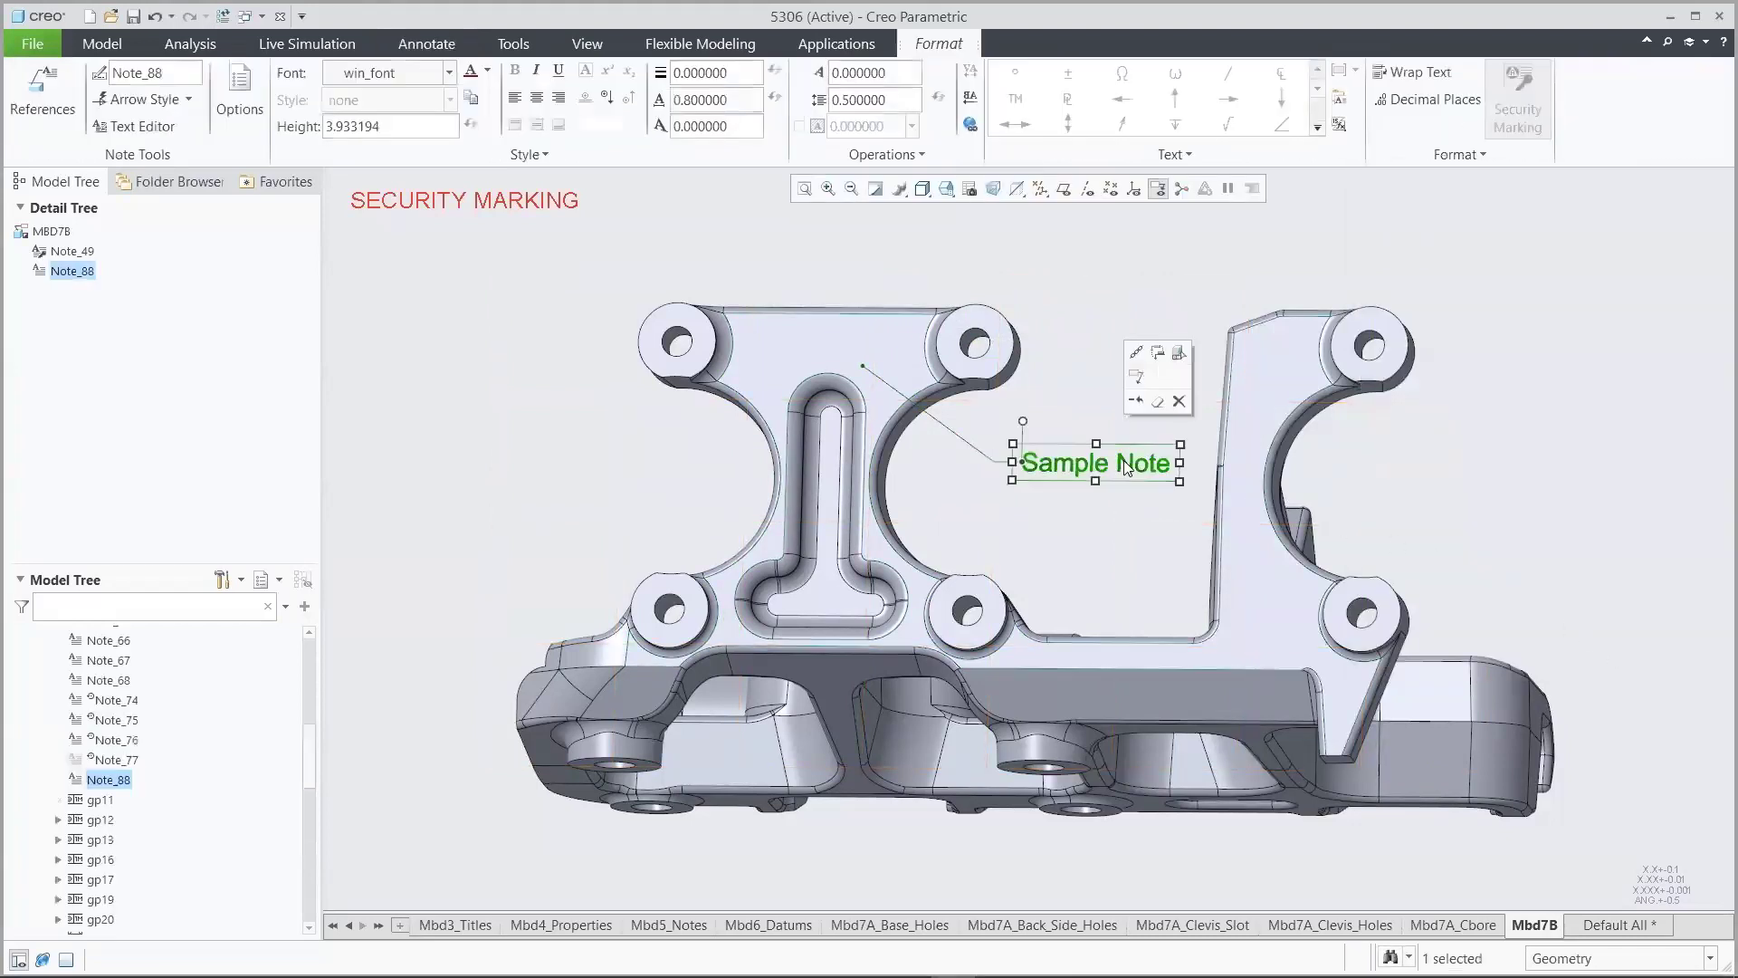
{"action": "left_click", "coordinate": [1178, 352]}
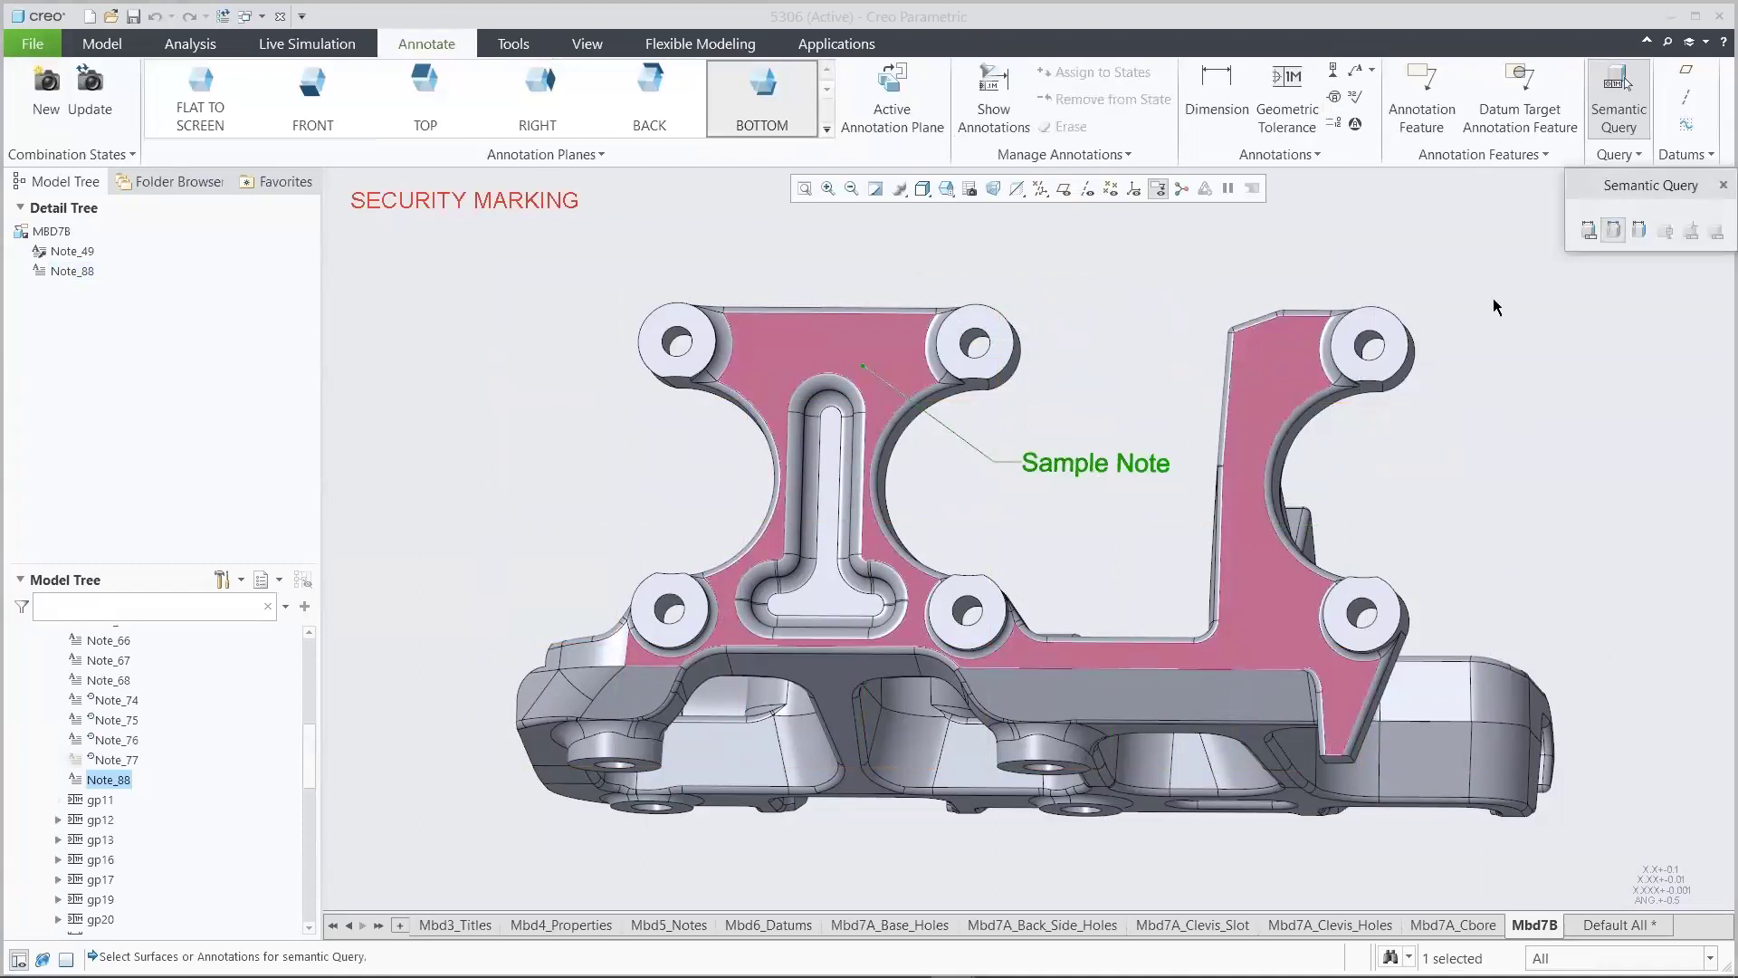
{"action": "left_click", "coordinate": [1723, 186]}
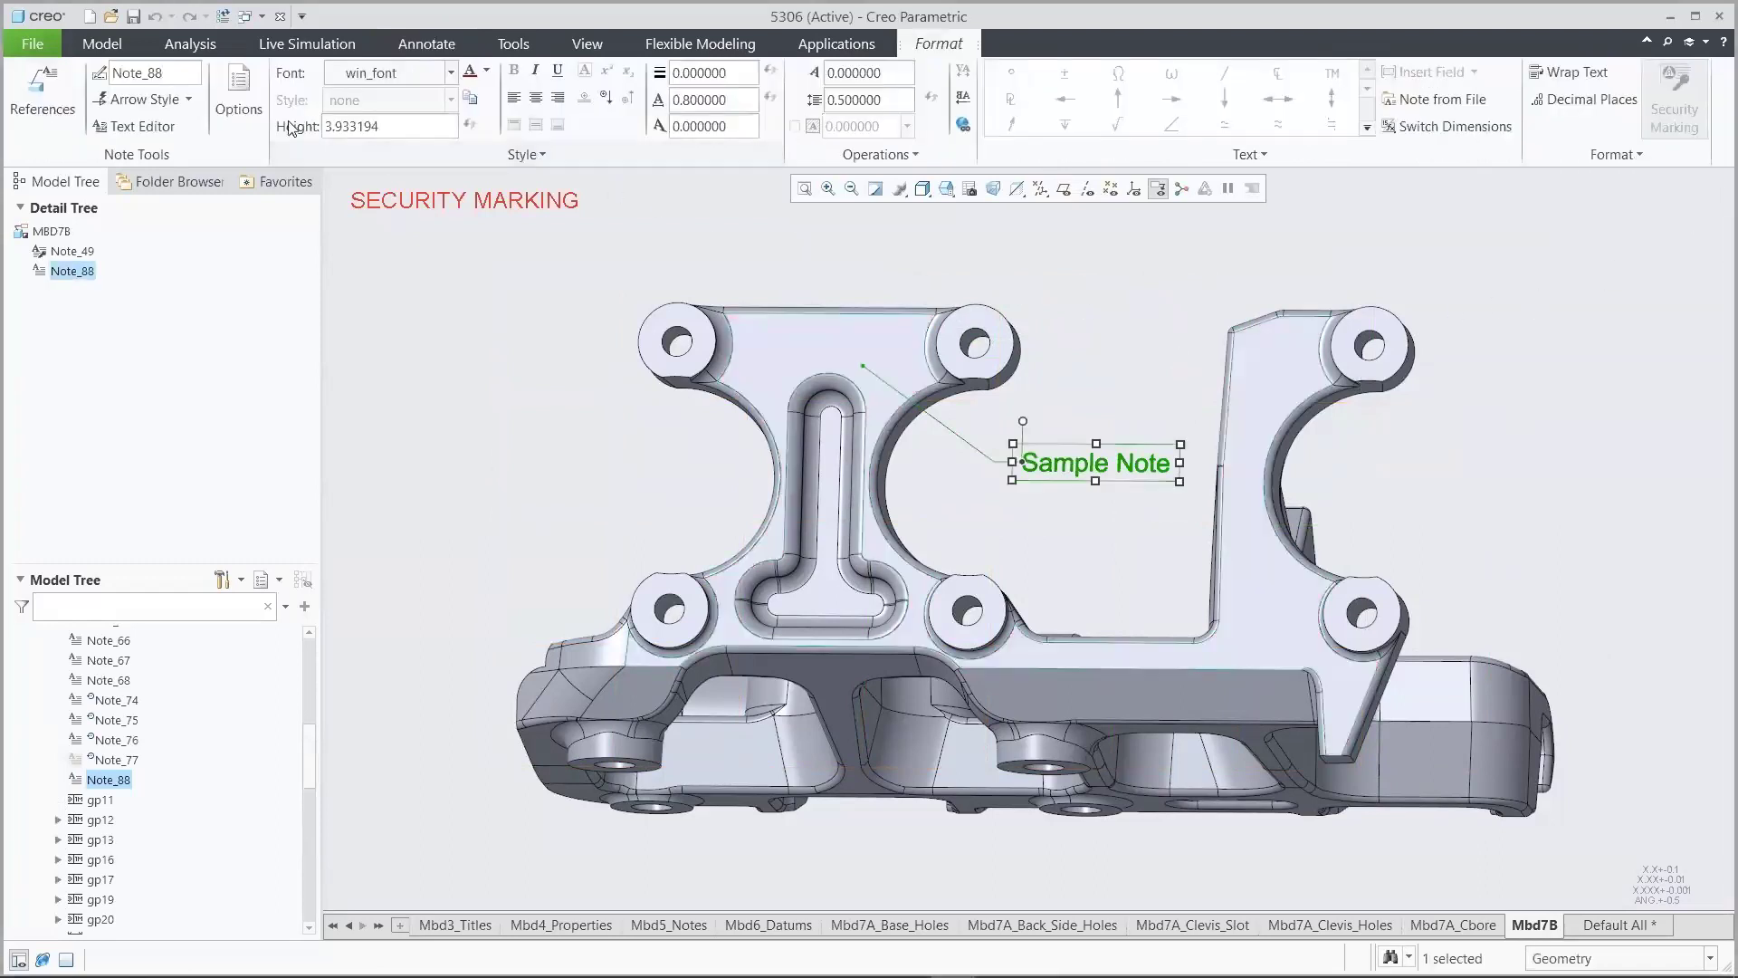
Add a seed and boundary surface set to the Sample Note's references, seeded on the T-shaped pocket floor and bounded by the surrounding flat face
{"action": "left_click", "coordinate": [37, 84]}
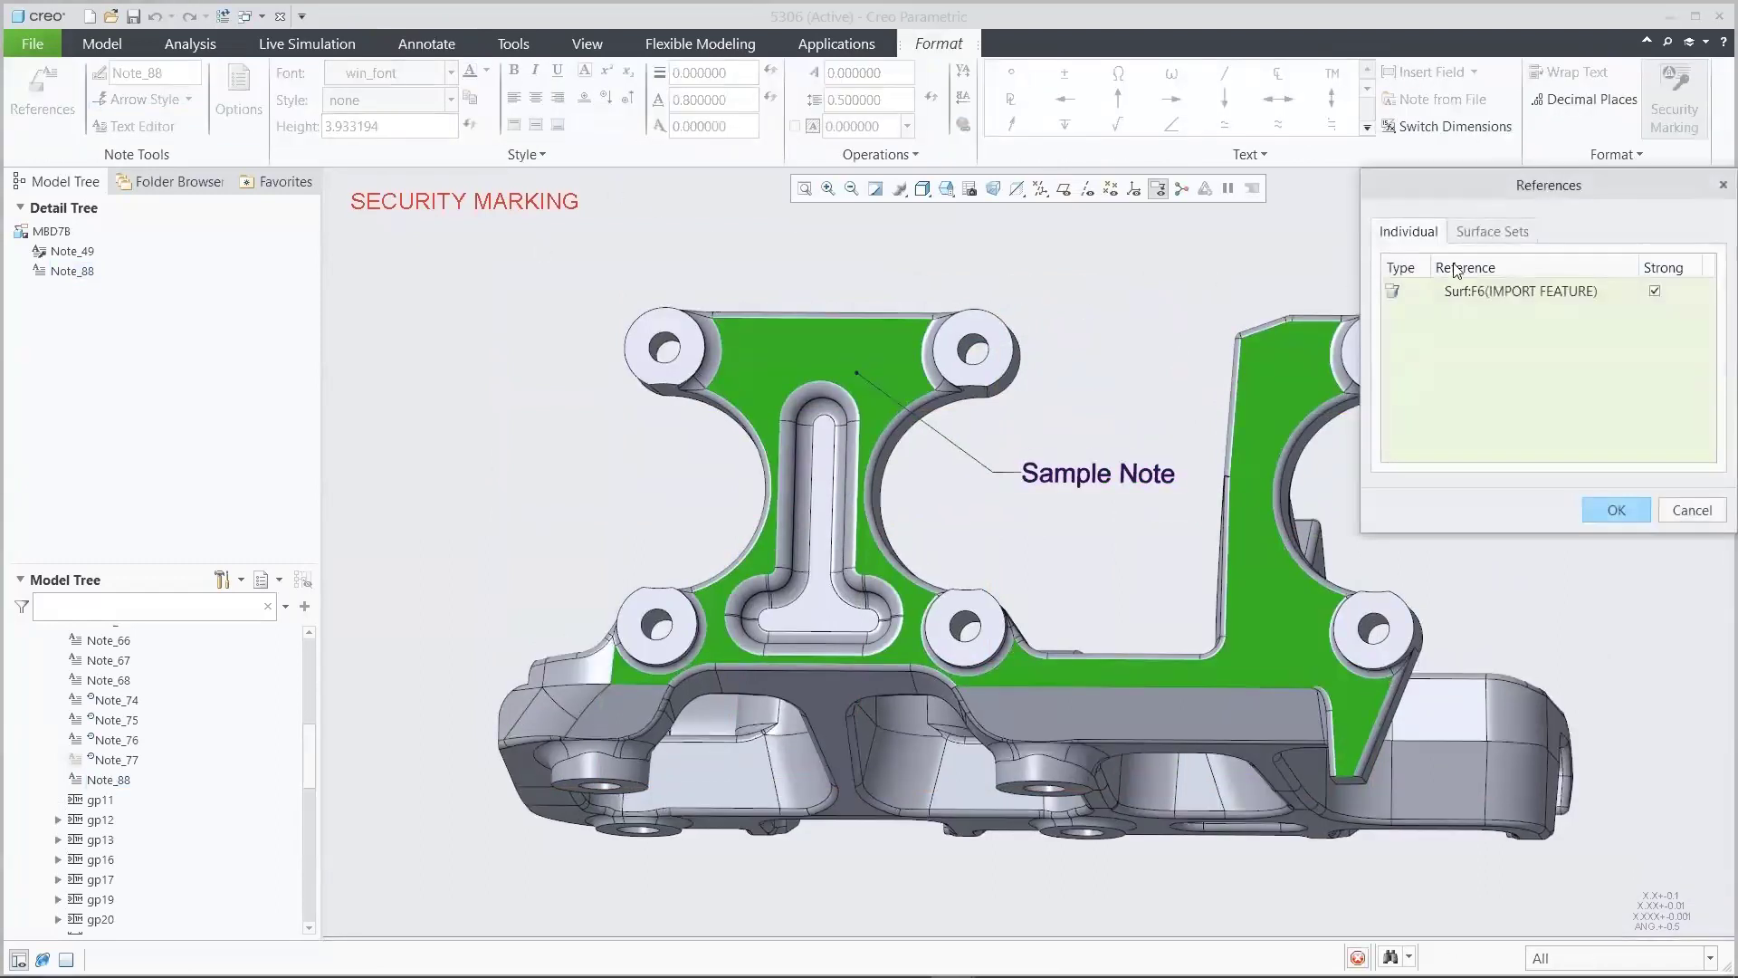
{"action": "left_click", "coordinate": [1481, 234]}
{"action": "left_click", "coordinate": [1414, 451]}
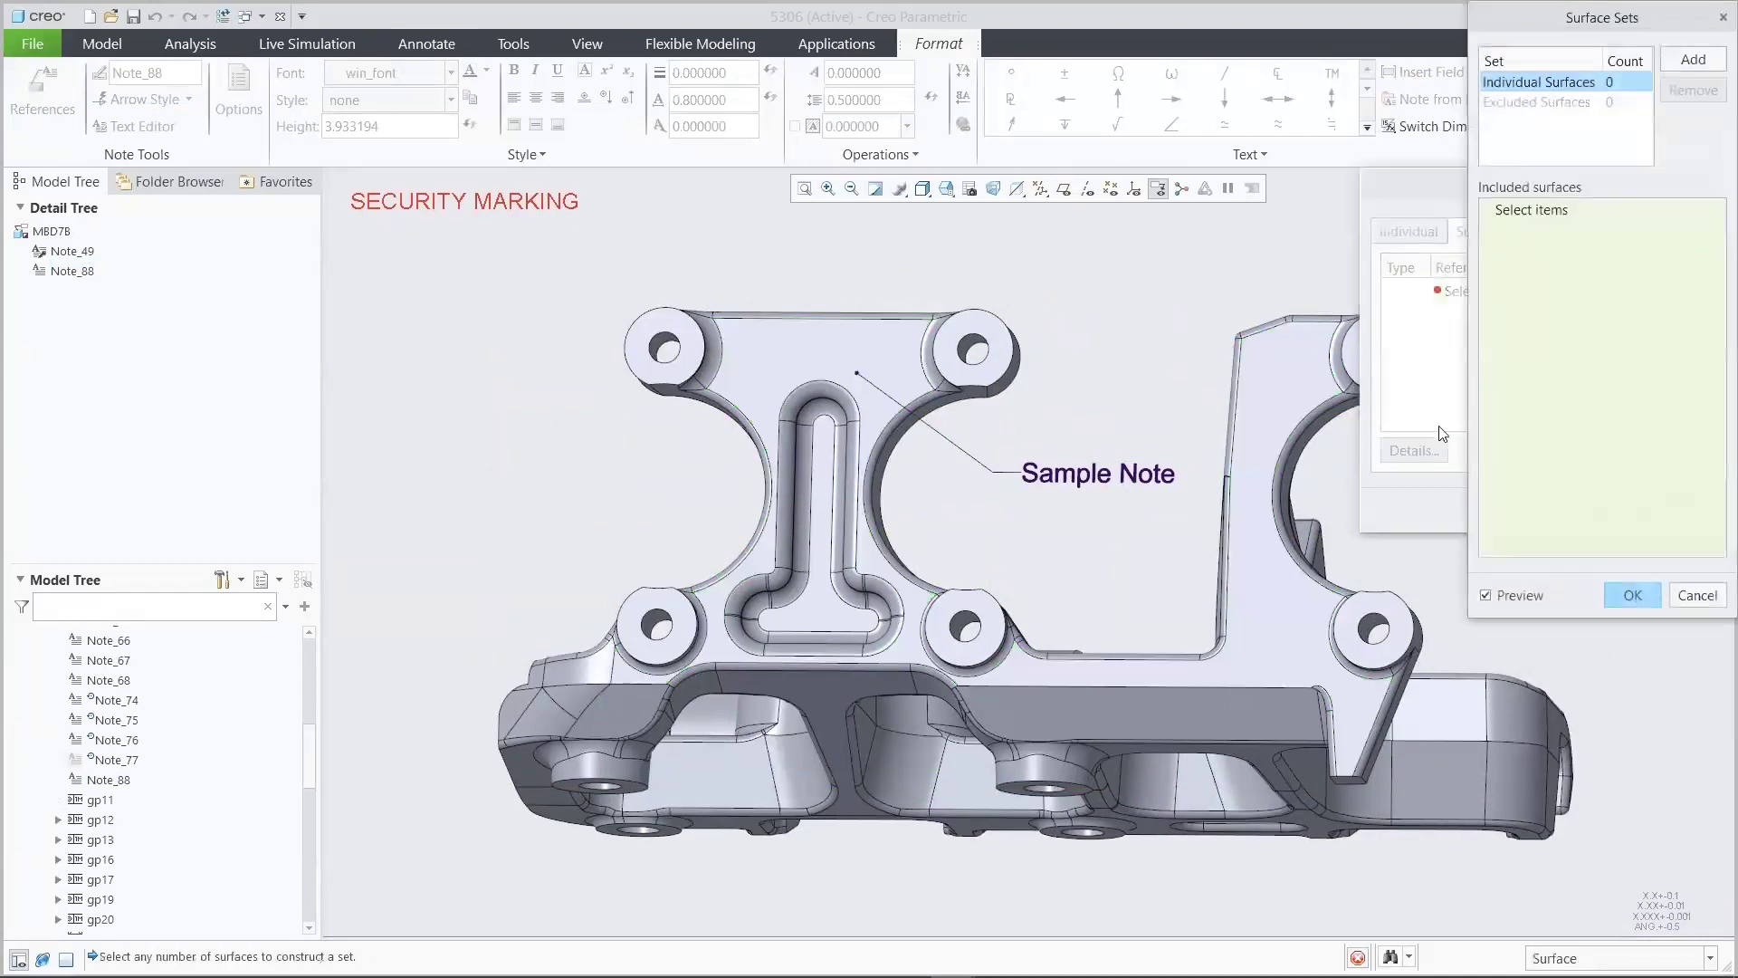
{"action": "left_click", "coordinate": [1692, 61]}
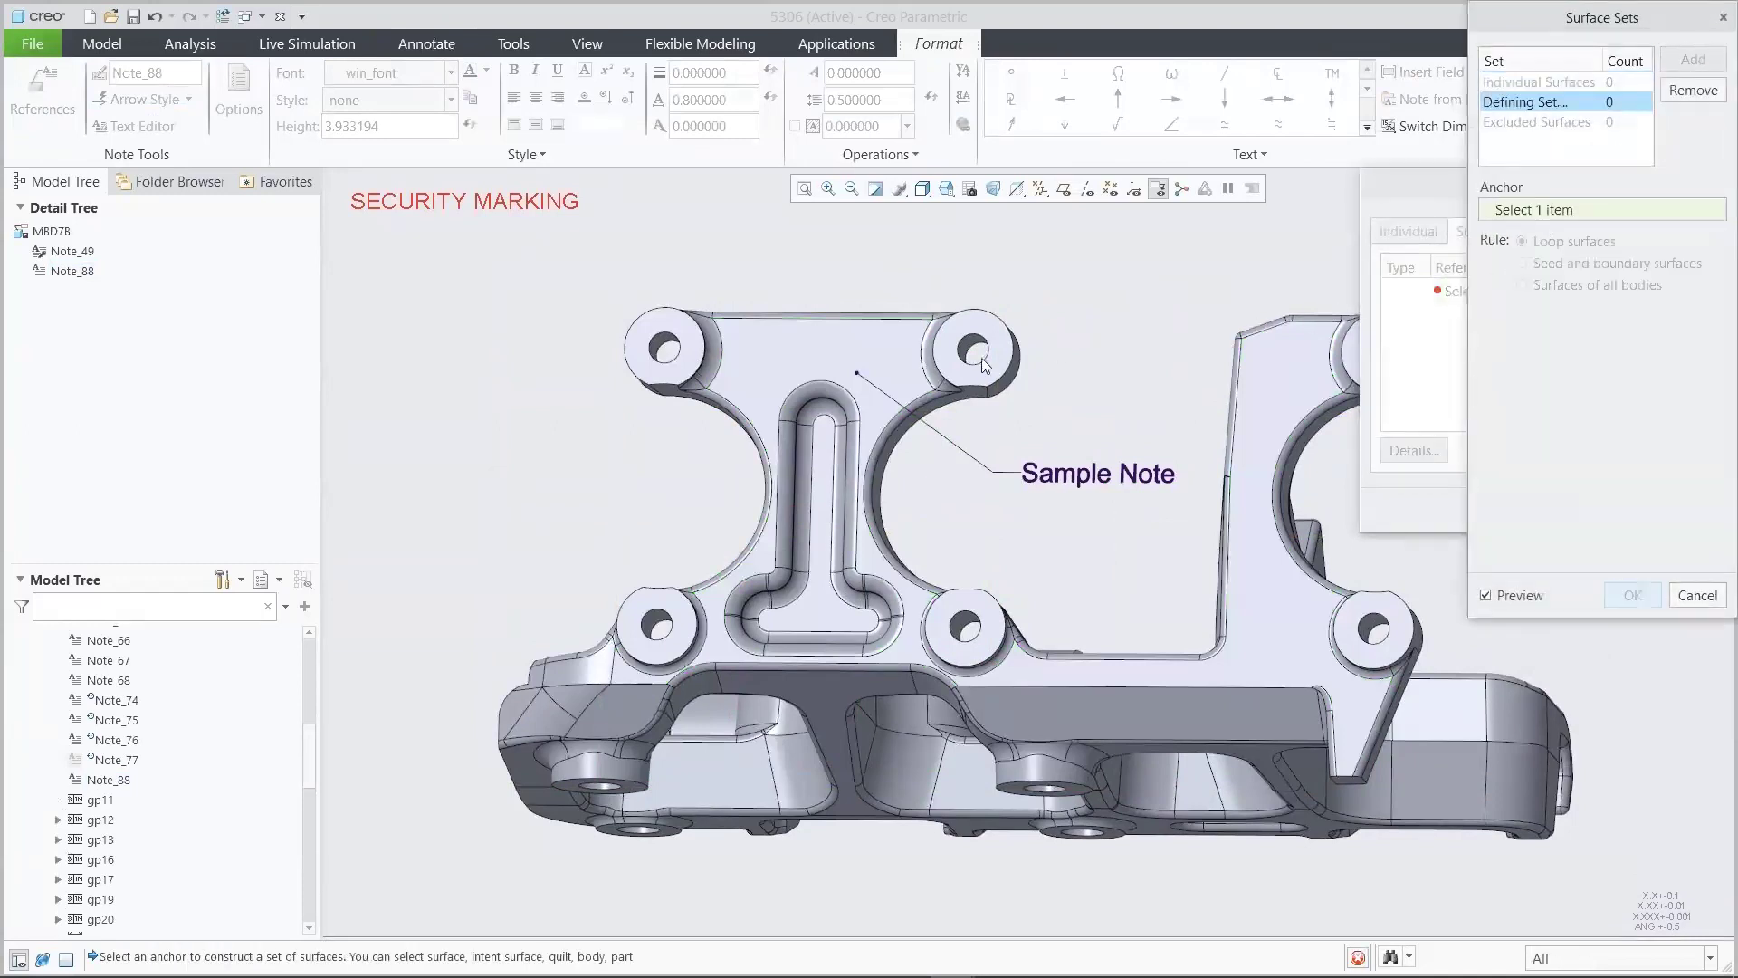
{"action": "left_click", "coordinate": [827, 431]}
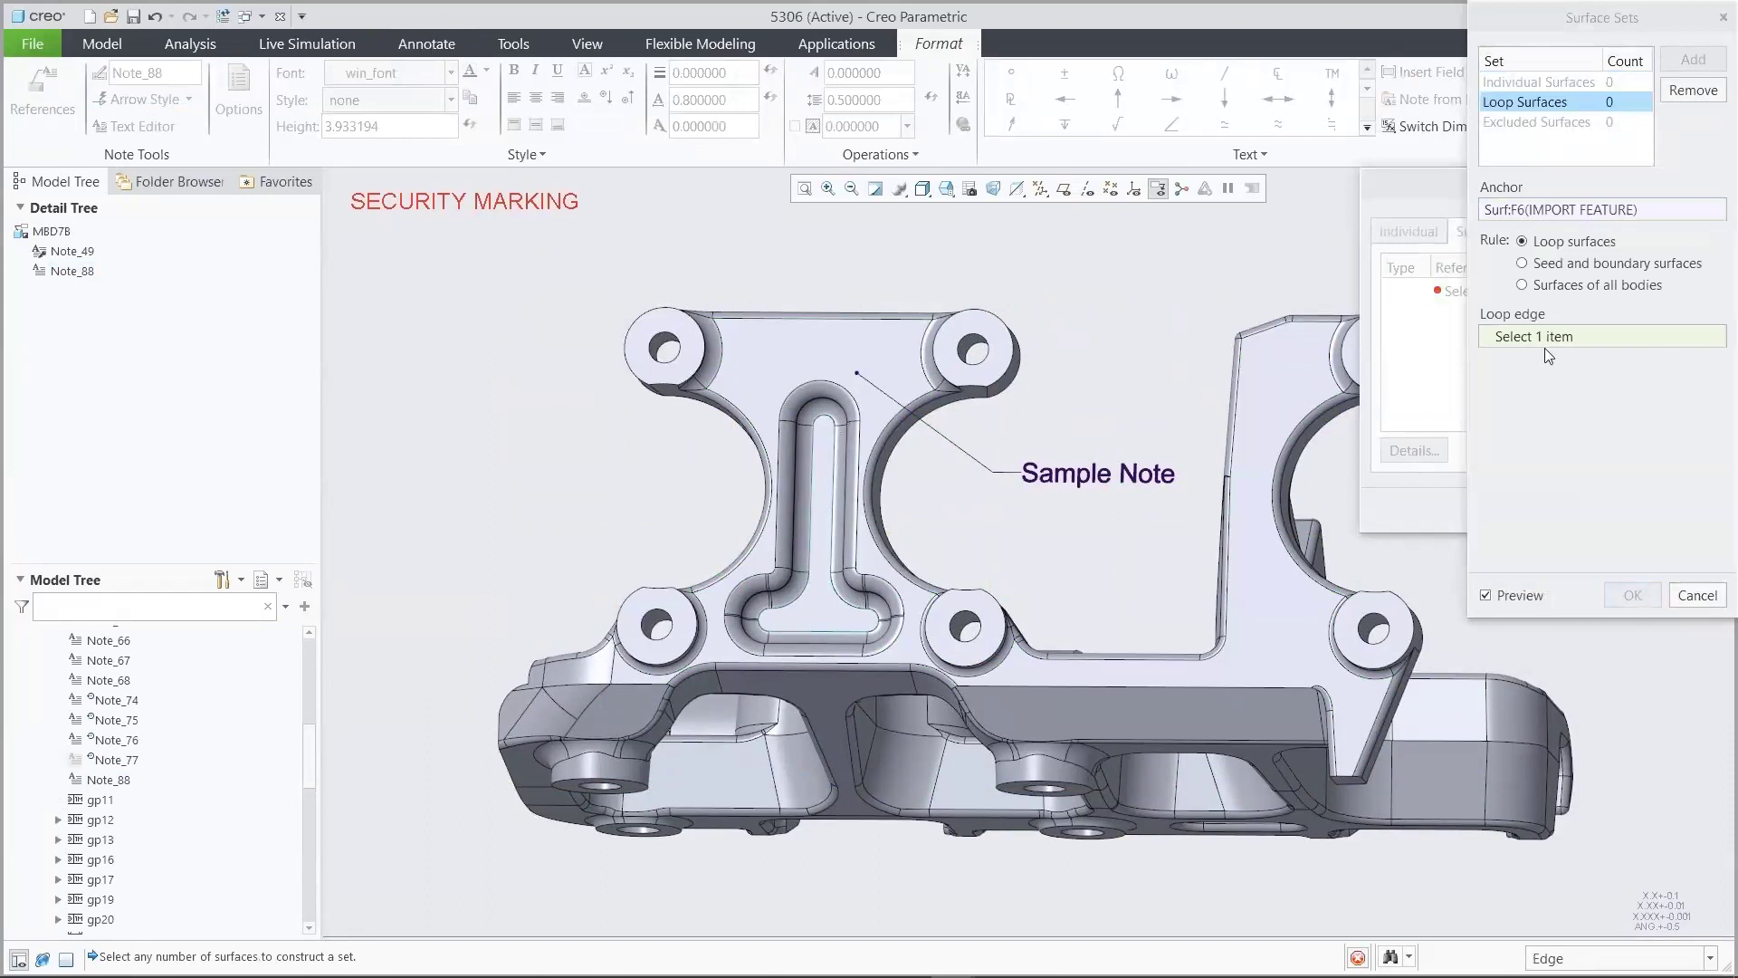
{"action": "left_click", "coordinate": [1573, 265]}
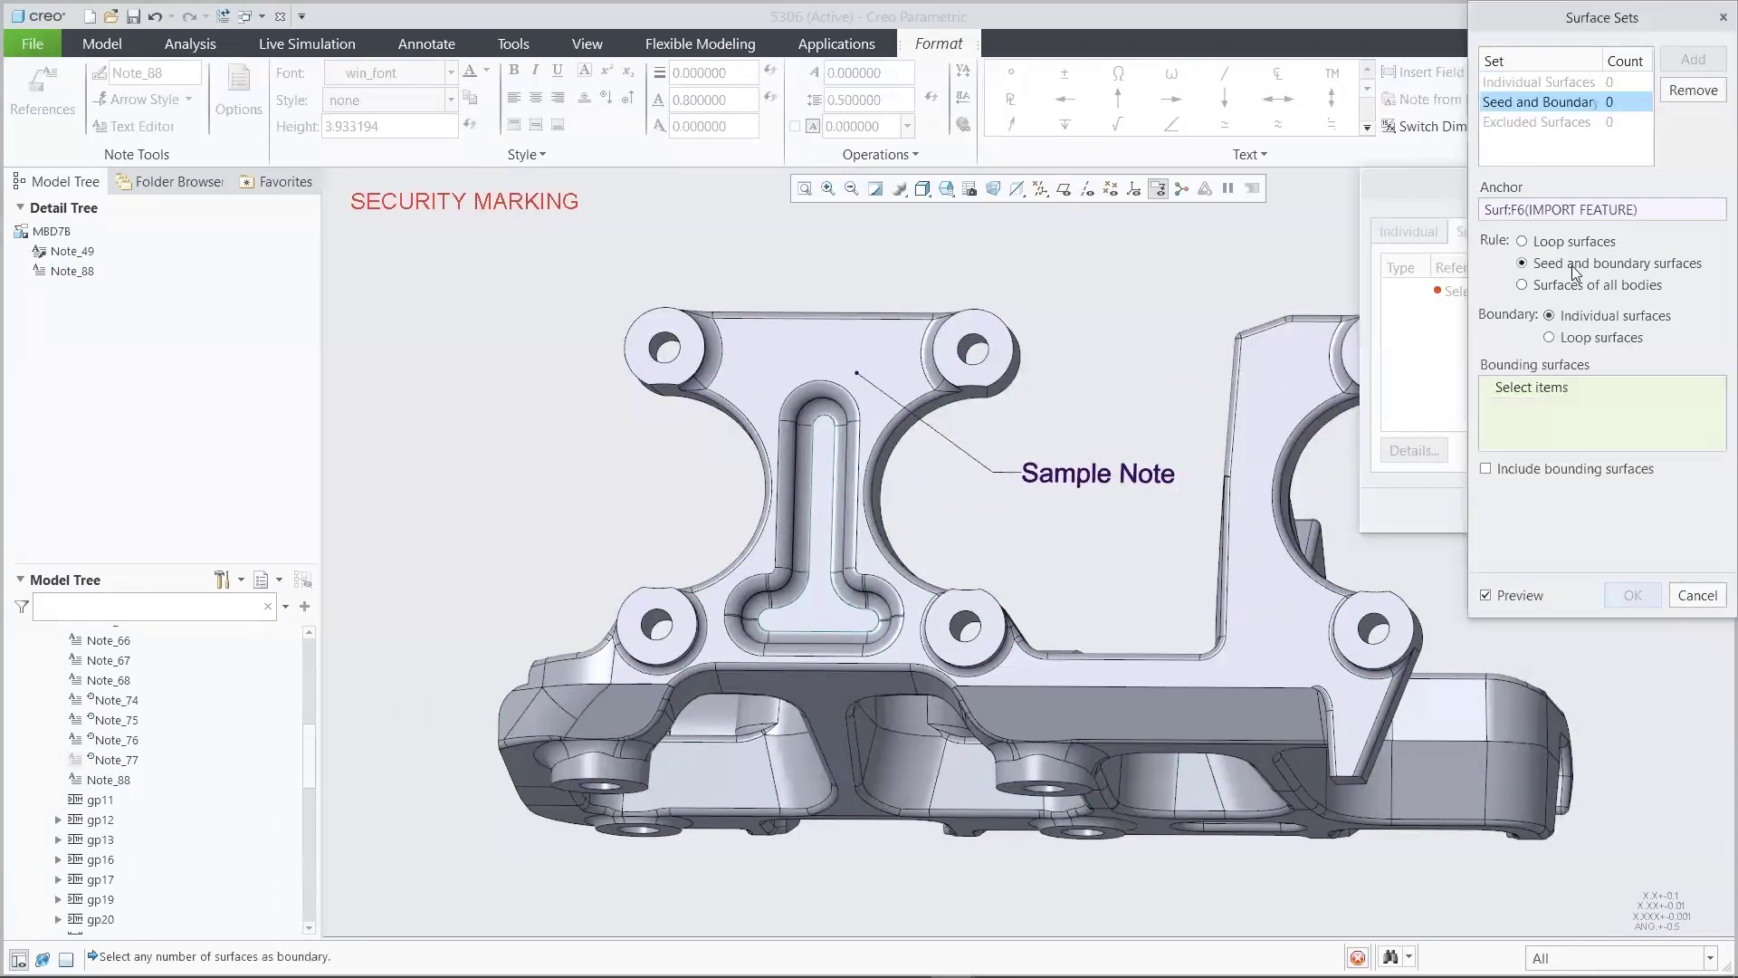
{"action": "left_click", "coordinate": [897, 368]}
{"action": "left_click", "coordinate": [1635, 594]}
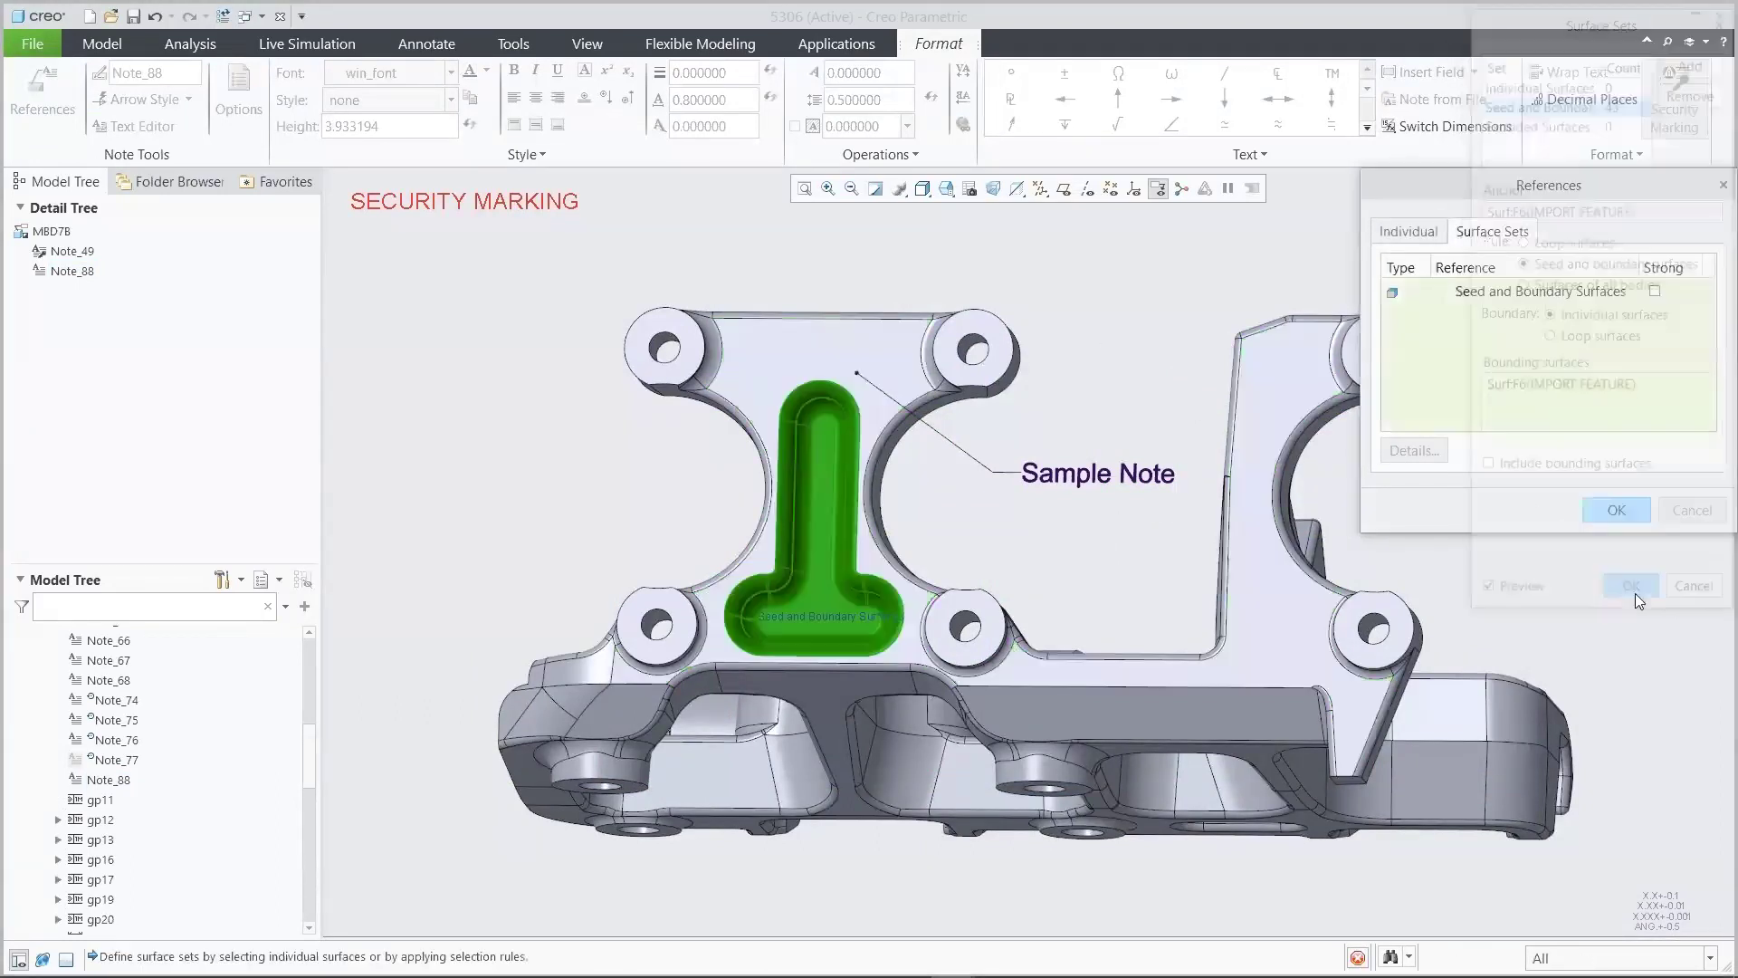
{"action": "left_click", "coordinate": [1632, 516]}
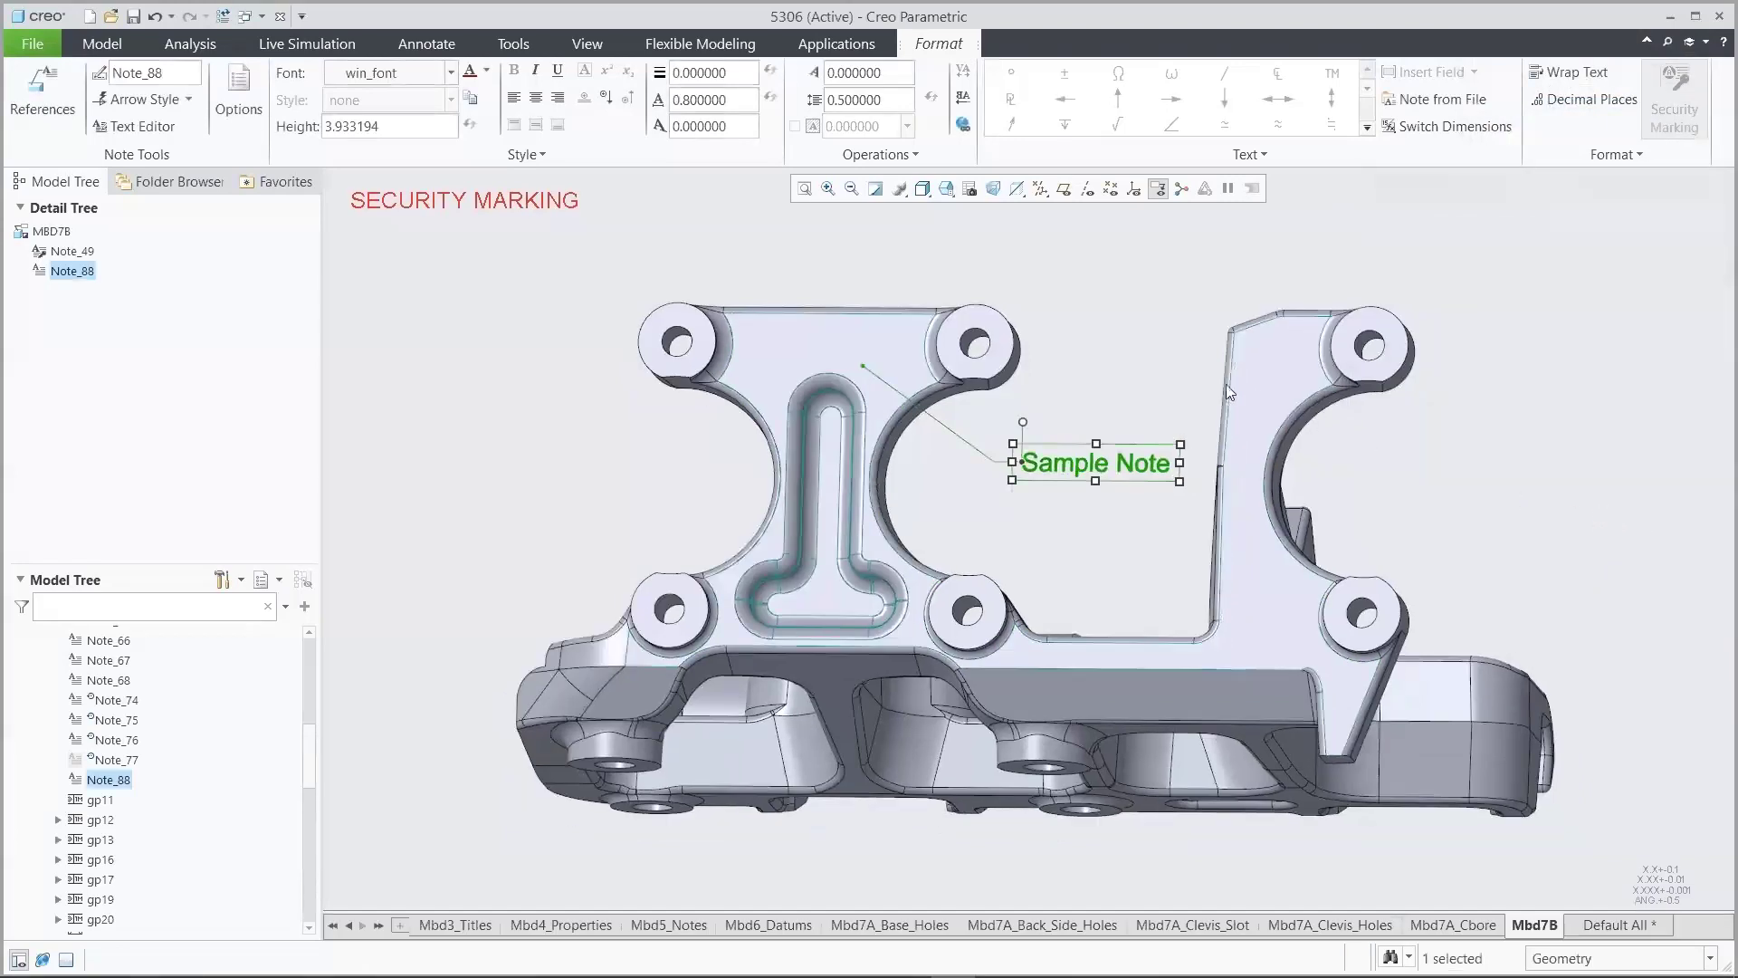
Query the Sample Note's semantic references again to check that the pocket surfaces are included
{"action": "right_click", "coordinate": [1201, 374]}
{"action": "left_click", "coordinate": [1256, 288]}
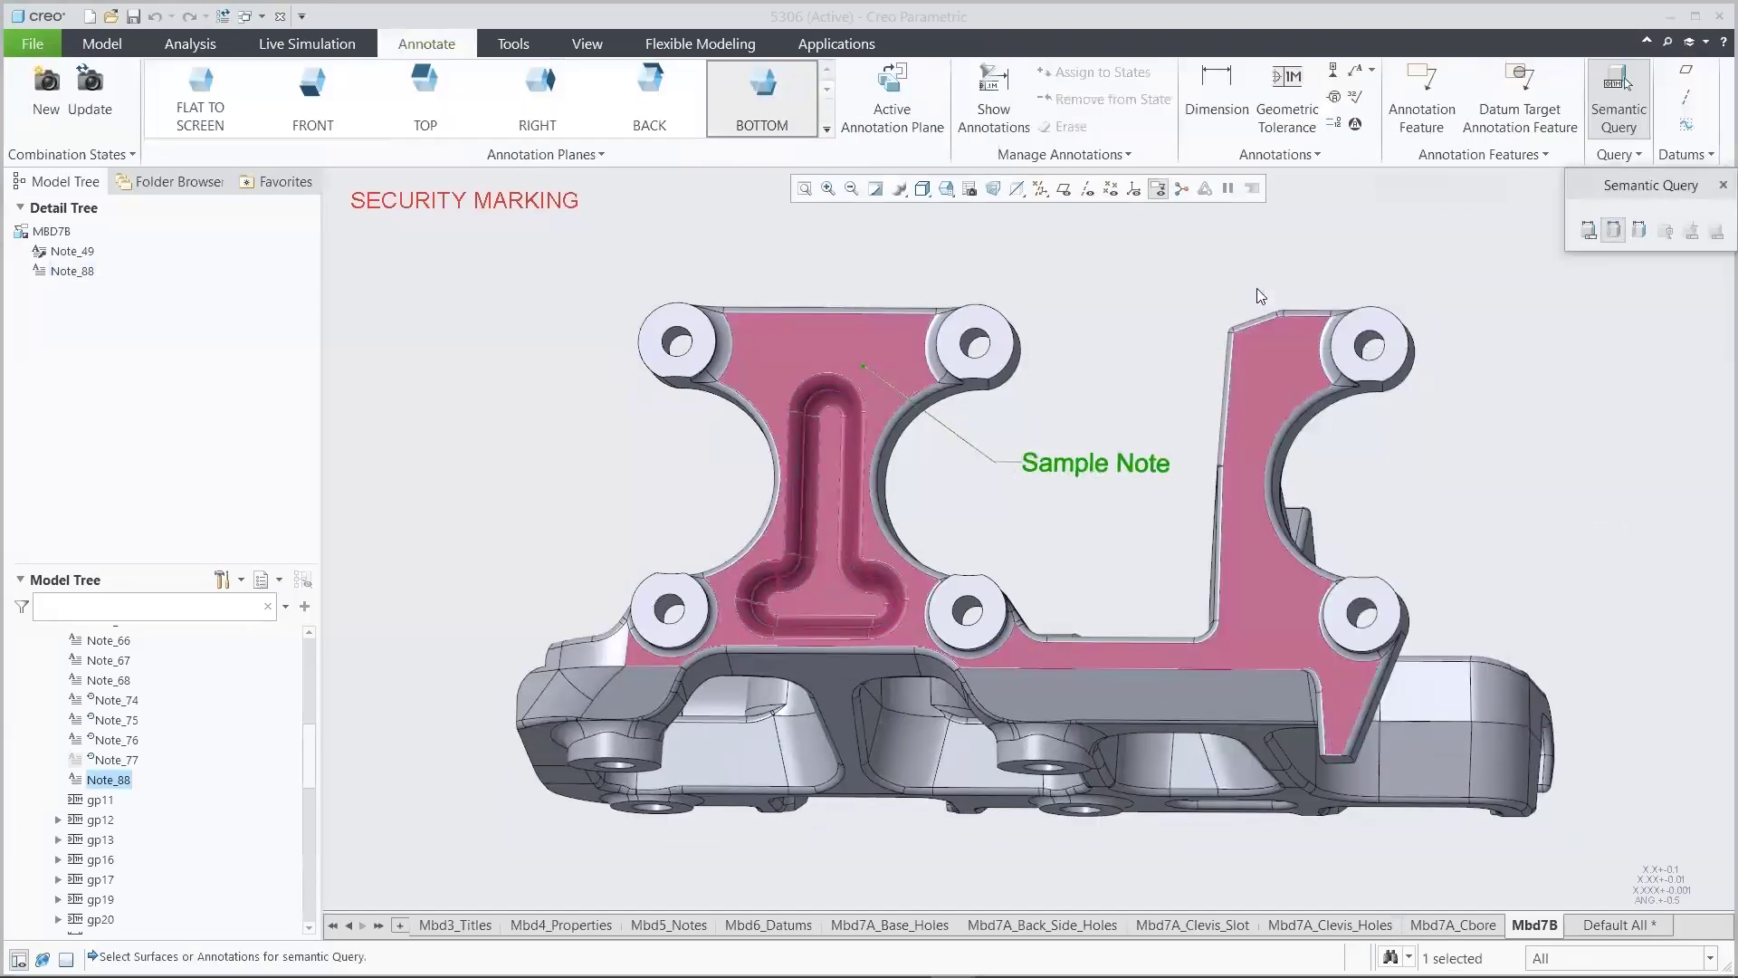
{"action": "left_click", "coordinate": [1722, 185]}
{"action": "left_click", "coordinate": [1472, 441]}
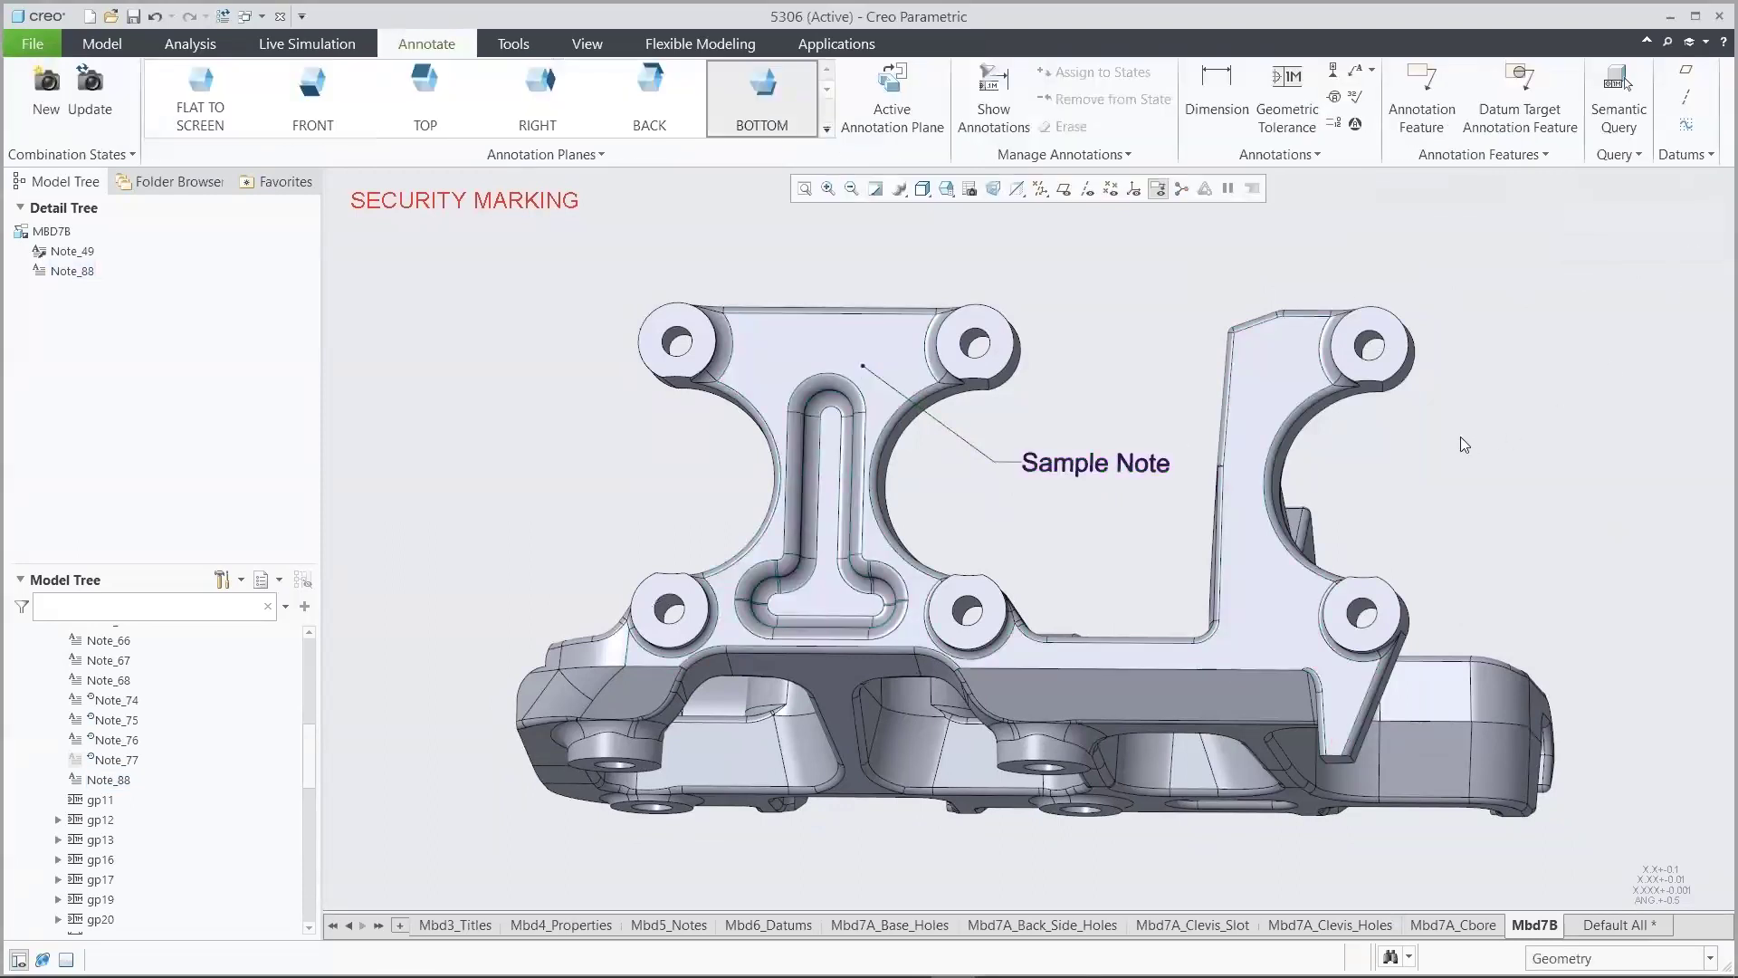
In the Mbd7A_Cbore state, add a diameter dimension to the counterbore beside the lower clevis lug on the FRONT annotation plane
{"action": "left_click", "coordinate": [1454, 925]}
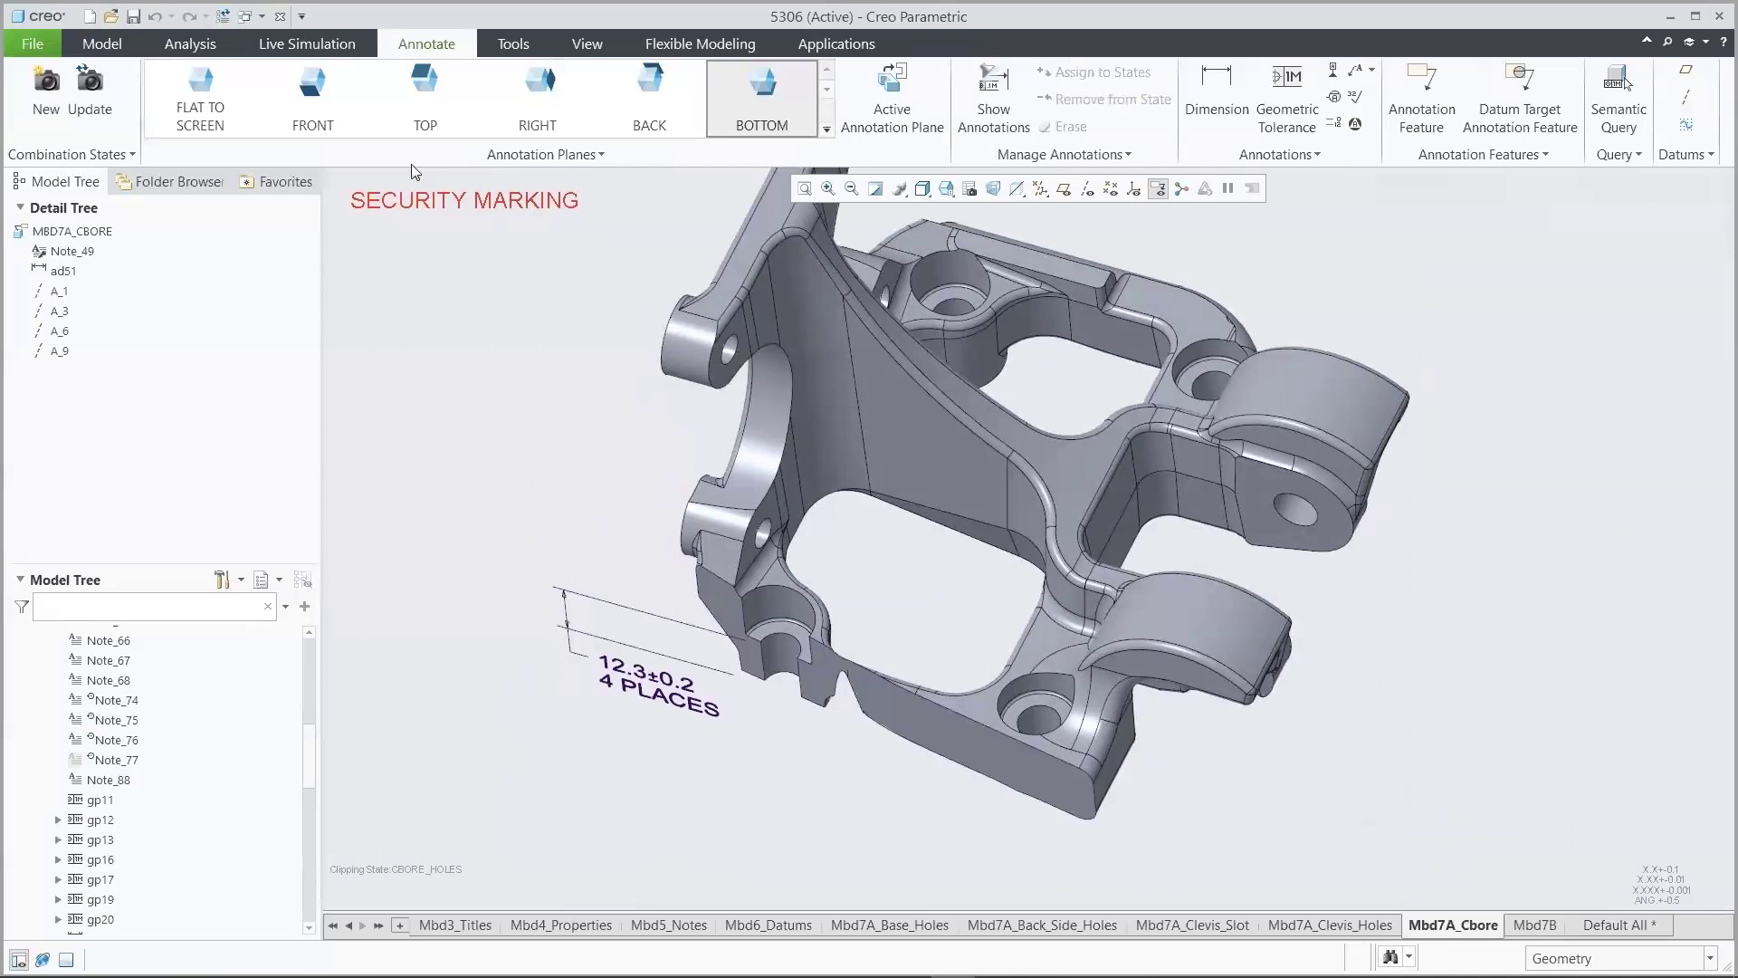
{"action": "left_click", "coordinate": [1187, 137]}
{"action": "left_click", "coordinate": [365, 213]}
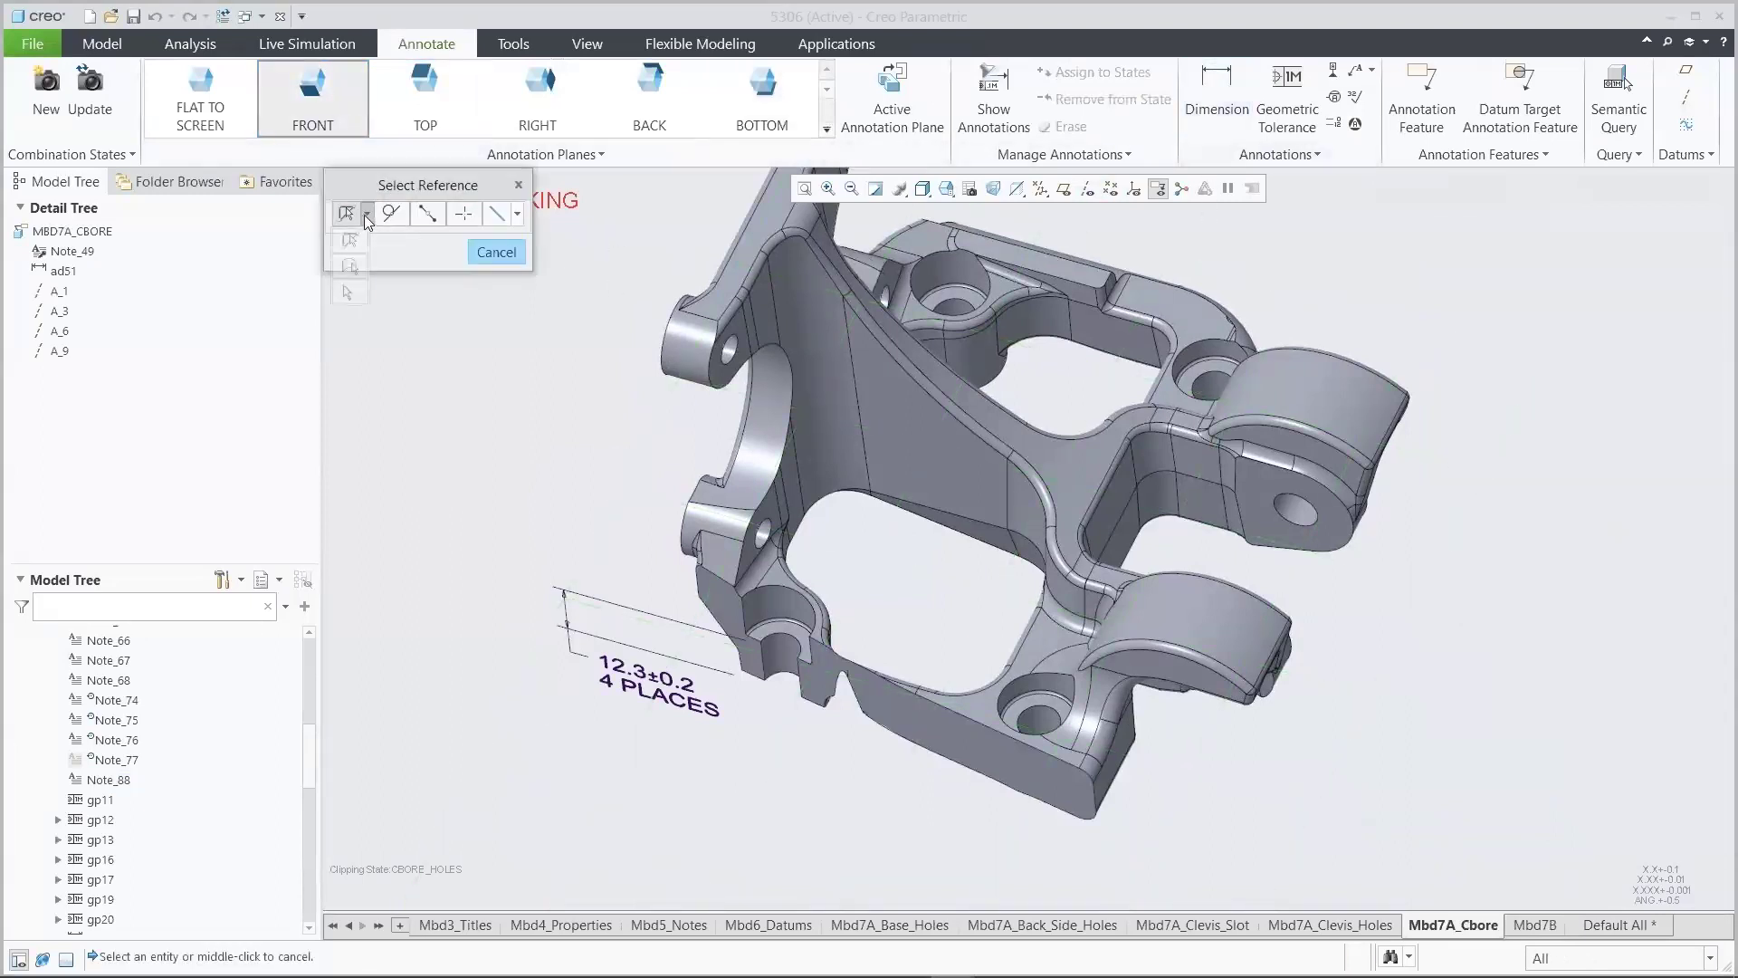
{"action": "left_click", "coordinate": [1012, 690]}
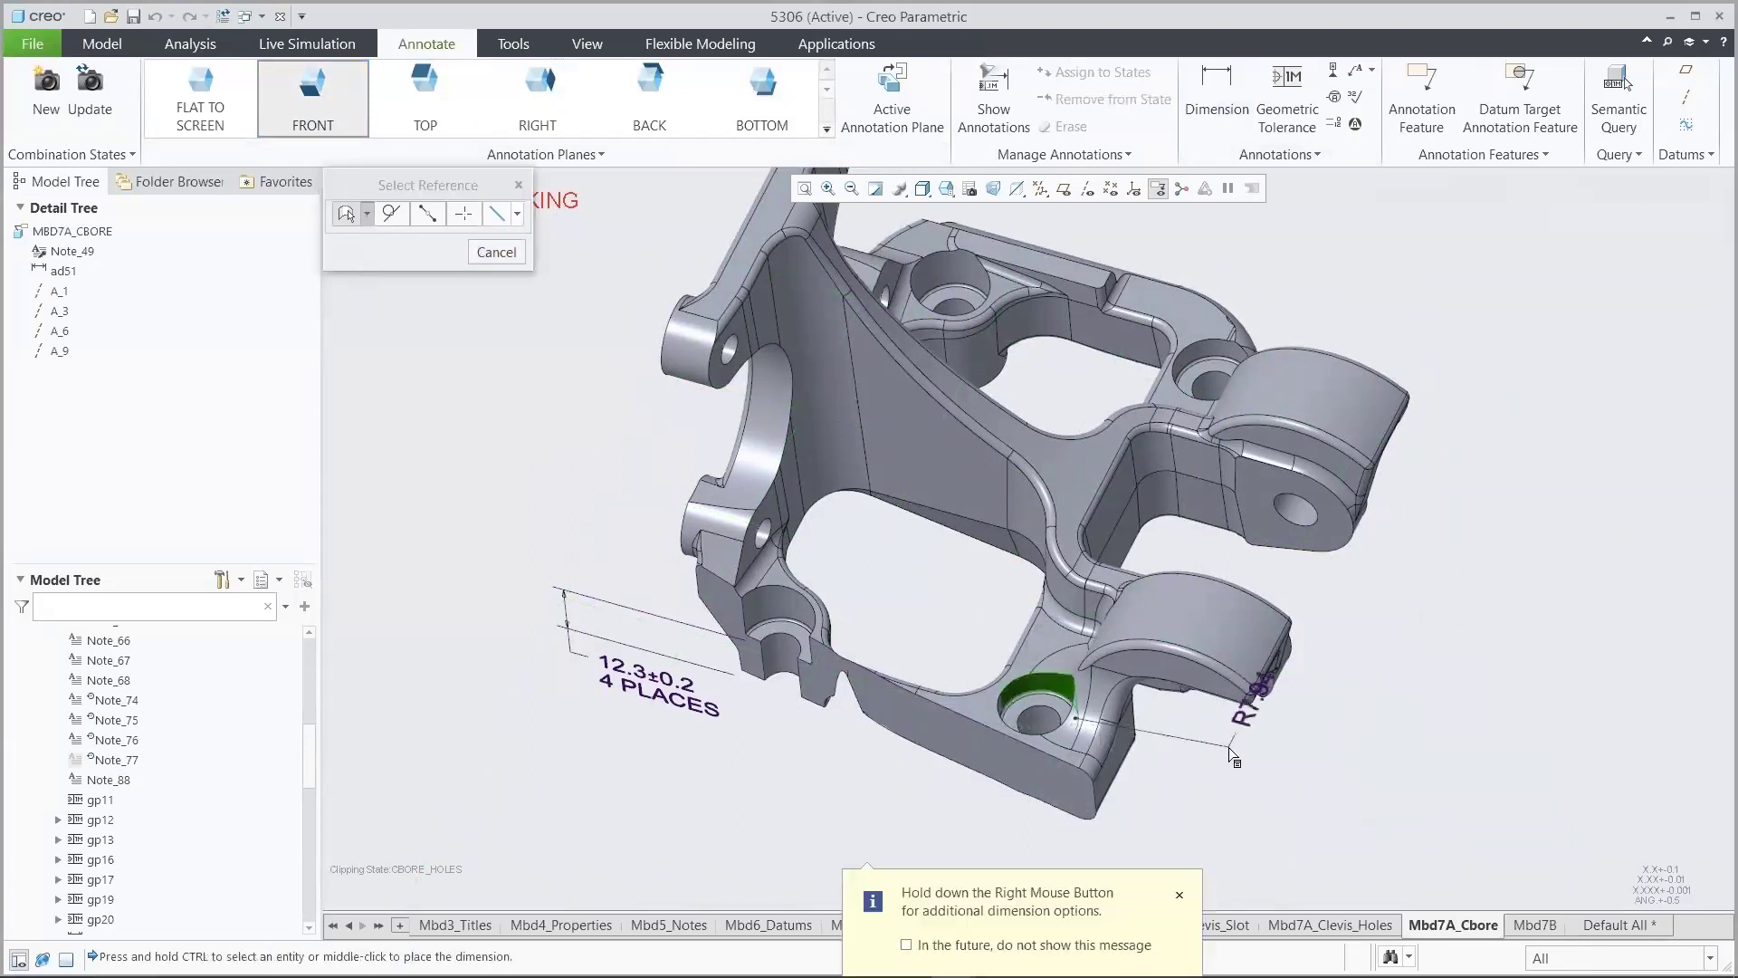
{"action": "right_click", "coordinate": [1233, 759]}
{"action": "left_click", "coordinate": [1212, 803]}
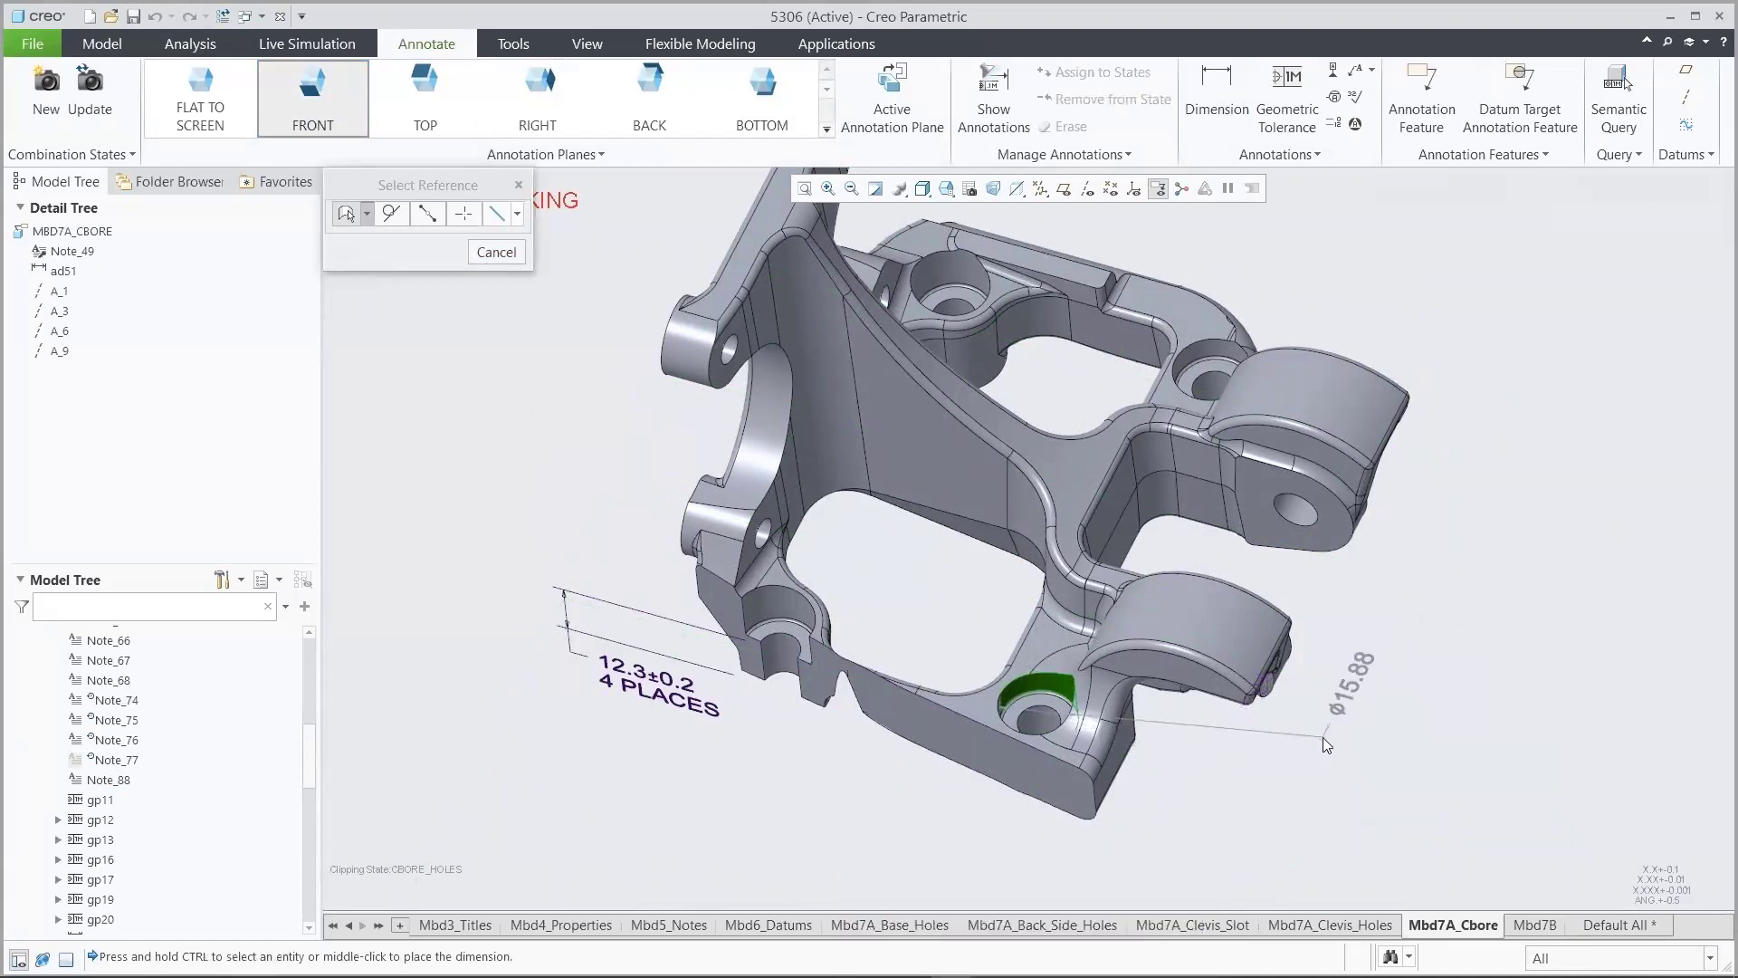
{"action": "middle_click", "coordinate": [1327, 744]}
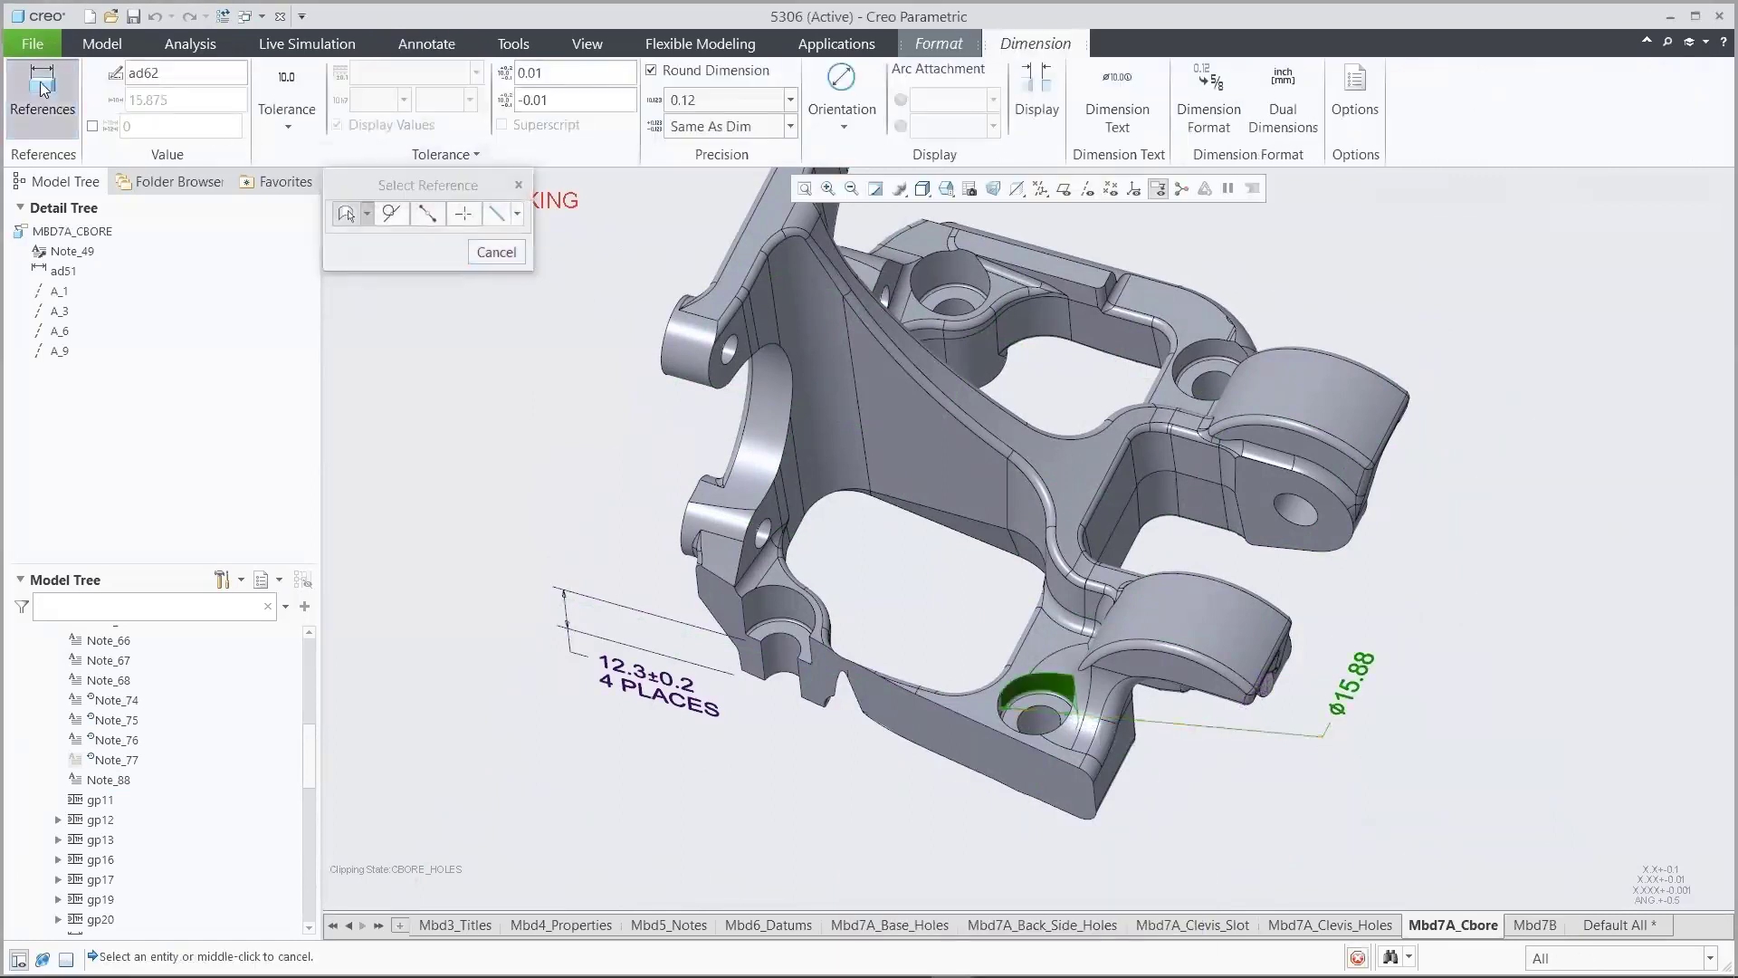
Add the cylindrical surfaces of the other three counterbores to the diameter dimension's first references
{"action": "left_click", "coordinate": [43, 88]}
{"action": "left_click", "coordinate": [753, 614], "text": "ctrl"}
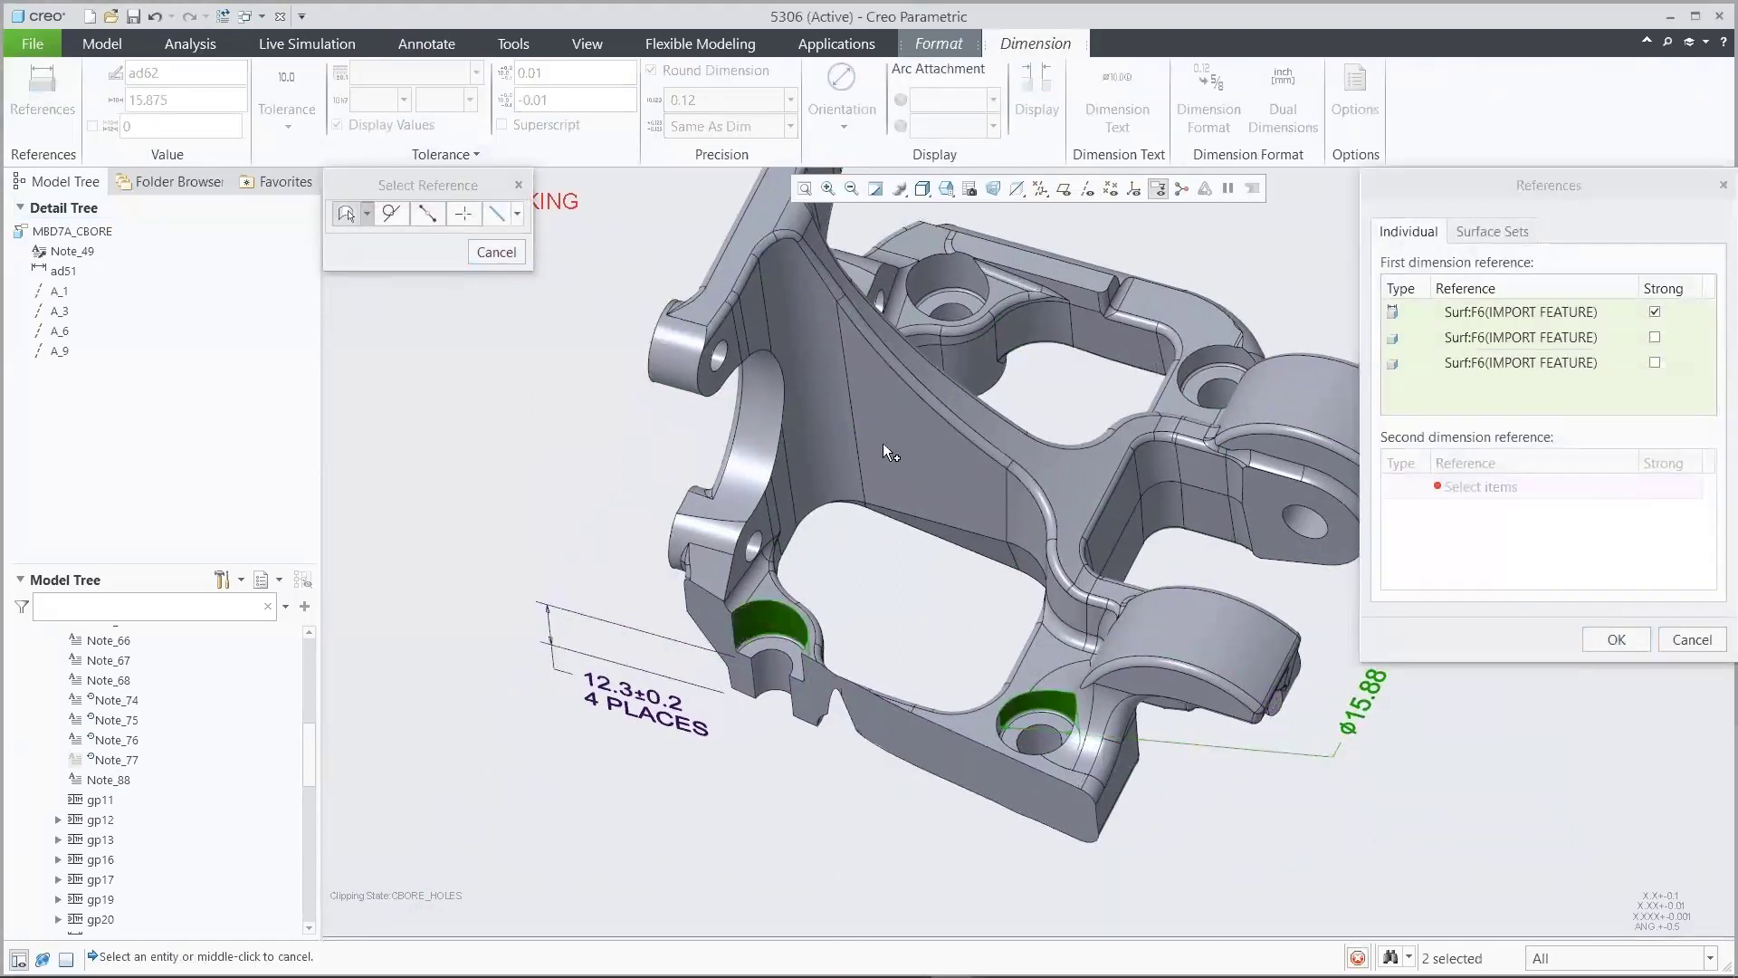
{"action": "left_click", "coordinate": [925, 274], "text": "ctrl"}
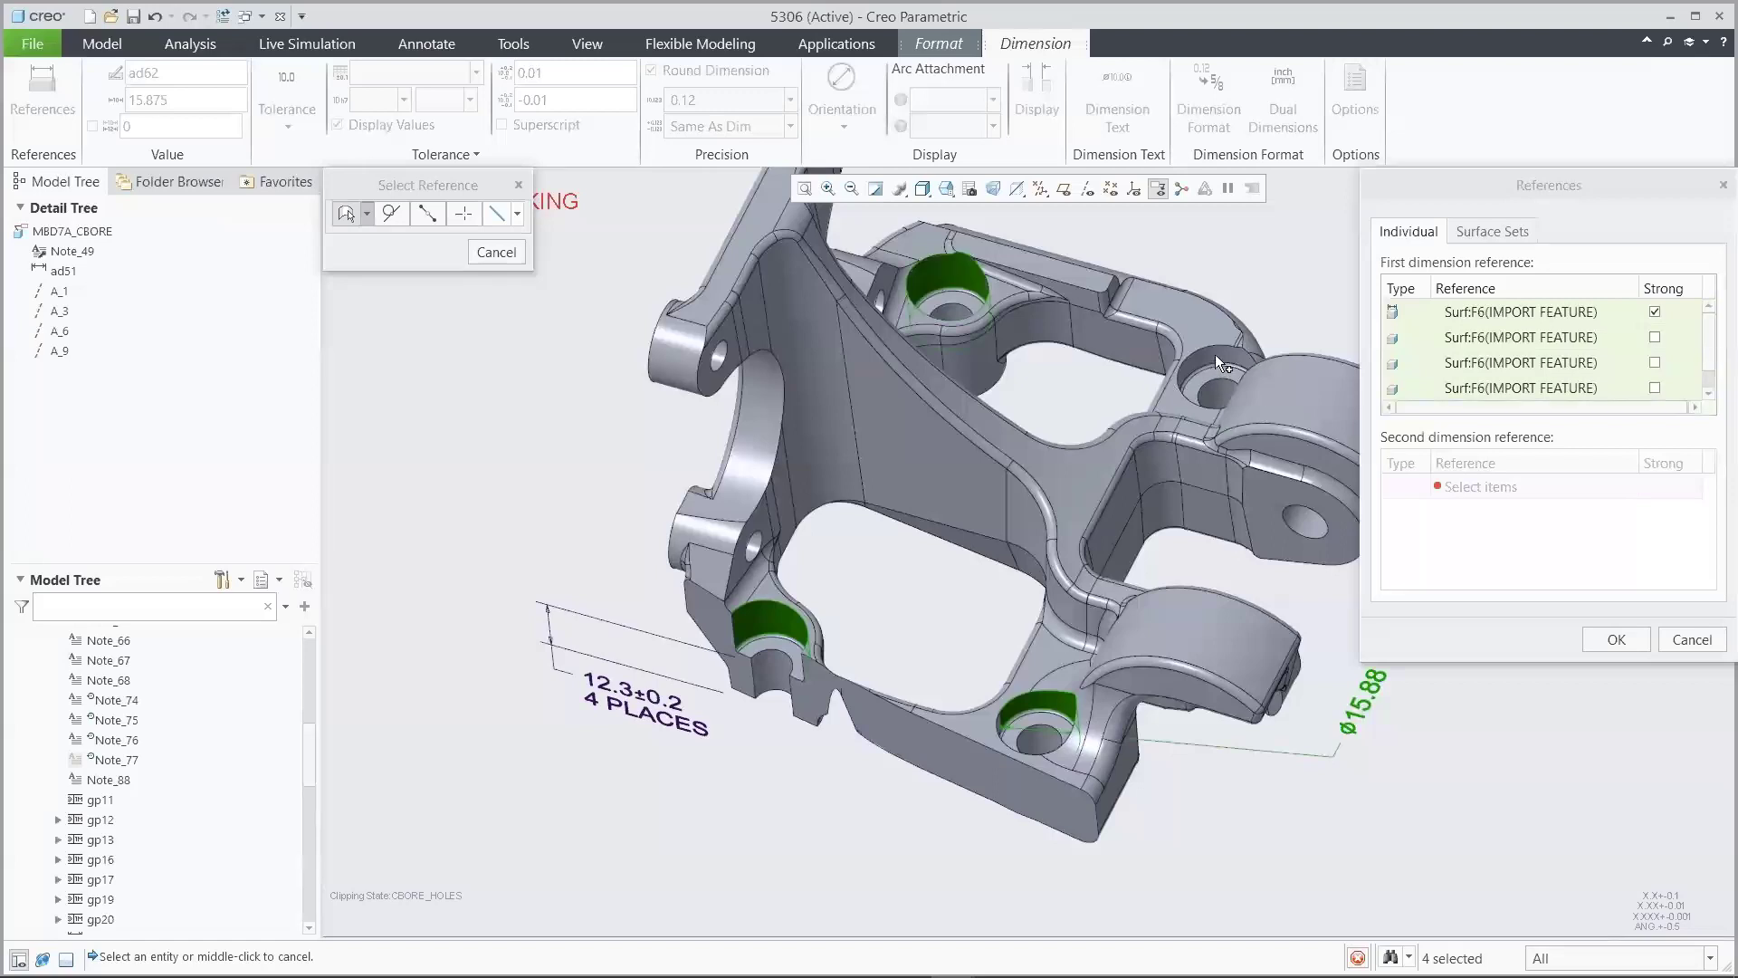
{"action": "left_click", "coordinate": [1617, 638]}
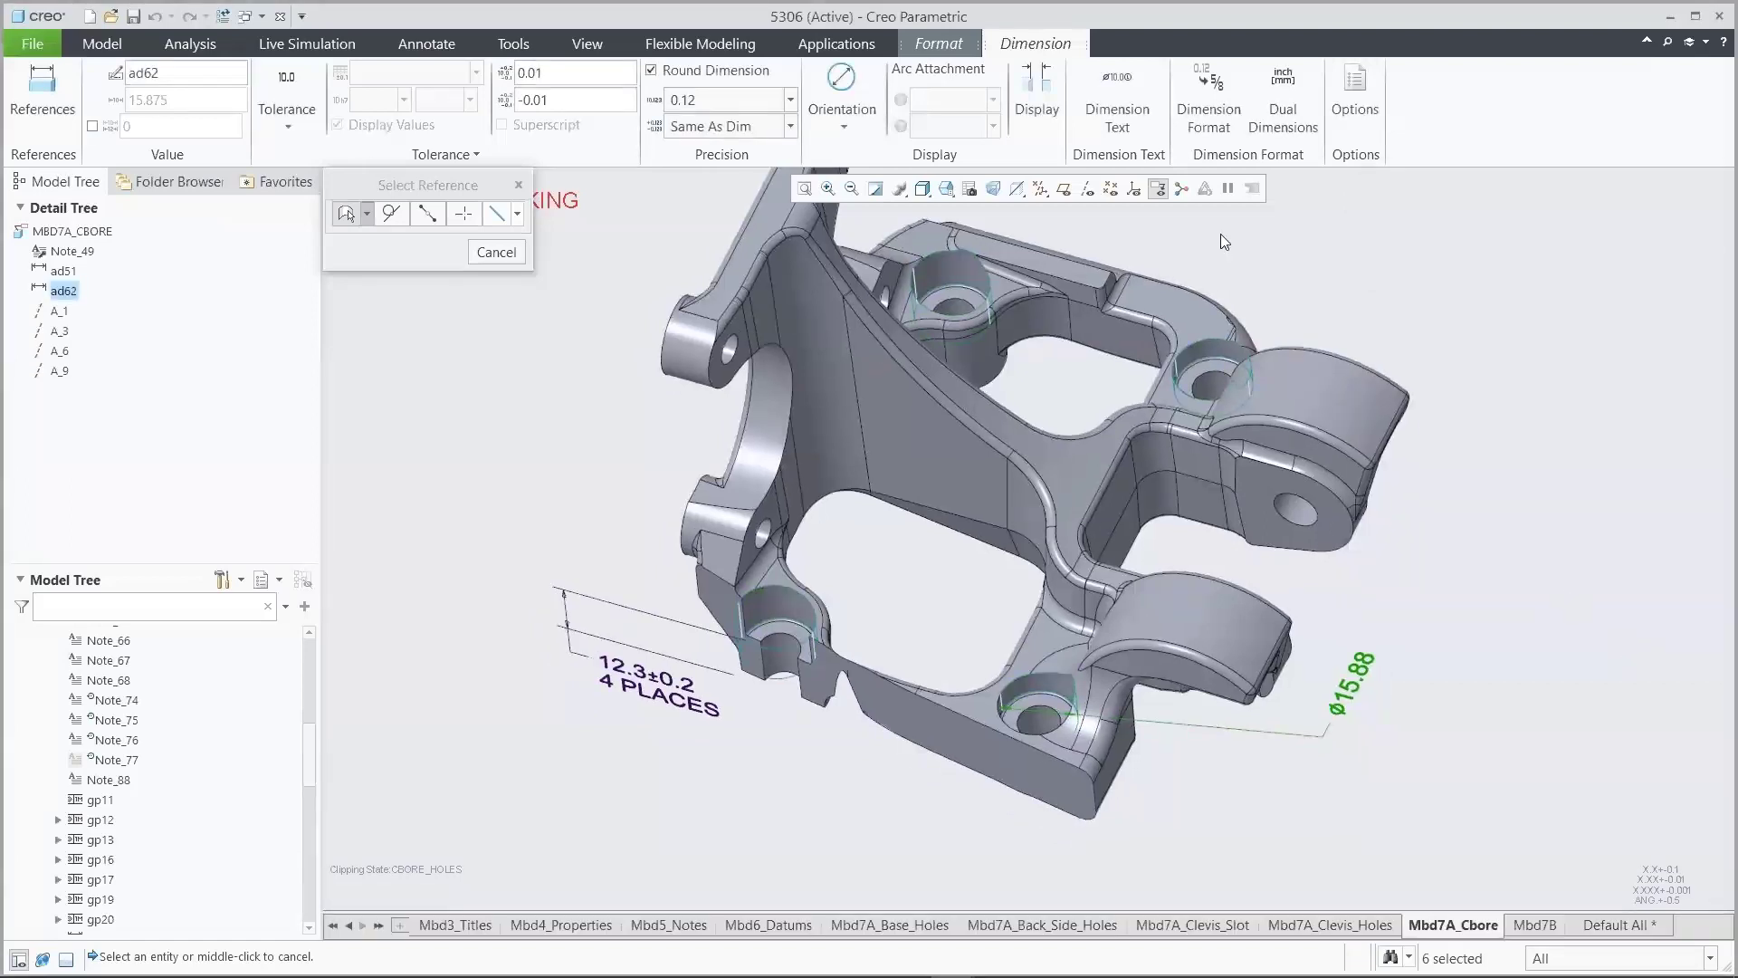
Add the prefix 4X before the diameter symbol of the counterbore dimension
{"action": "left_click", "coordinate": [1117, 92]}
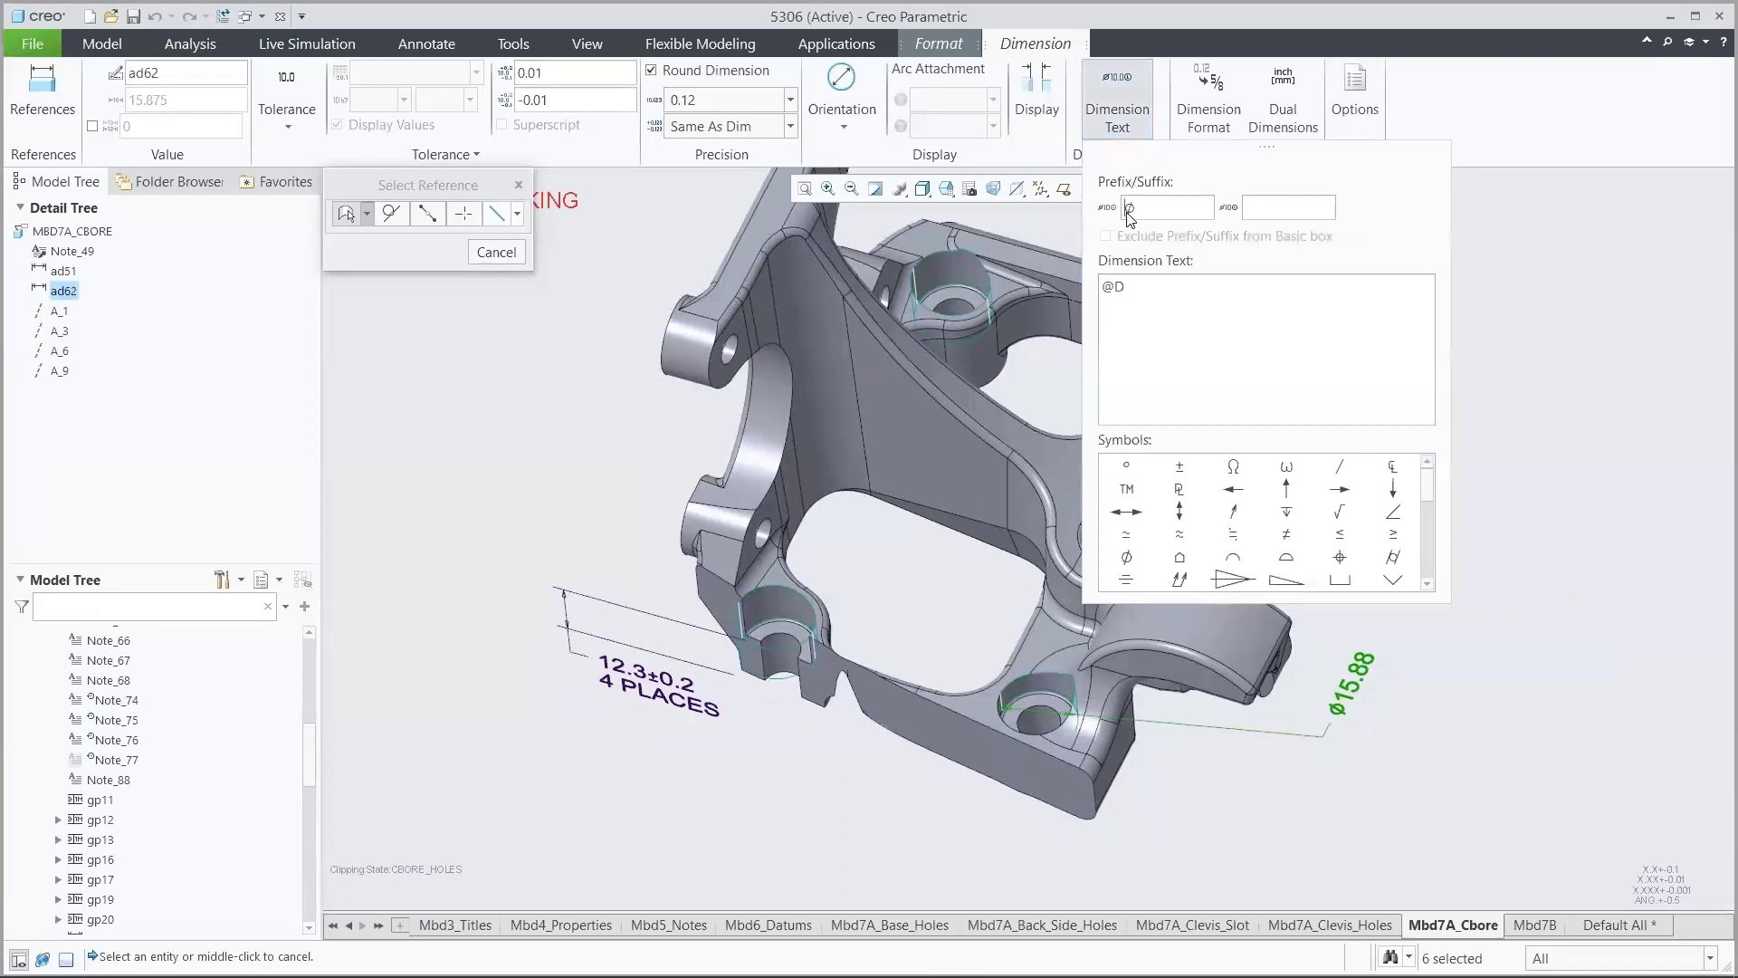
{"action": "type", "text": "4X"}
{"action": "left_click", "coordinate": [1109, 90]}
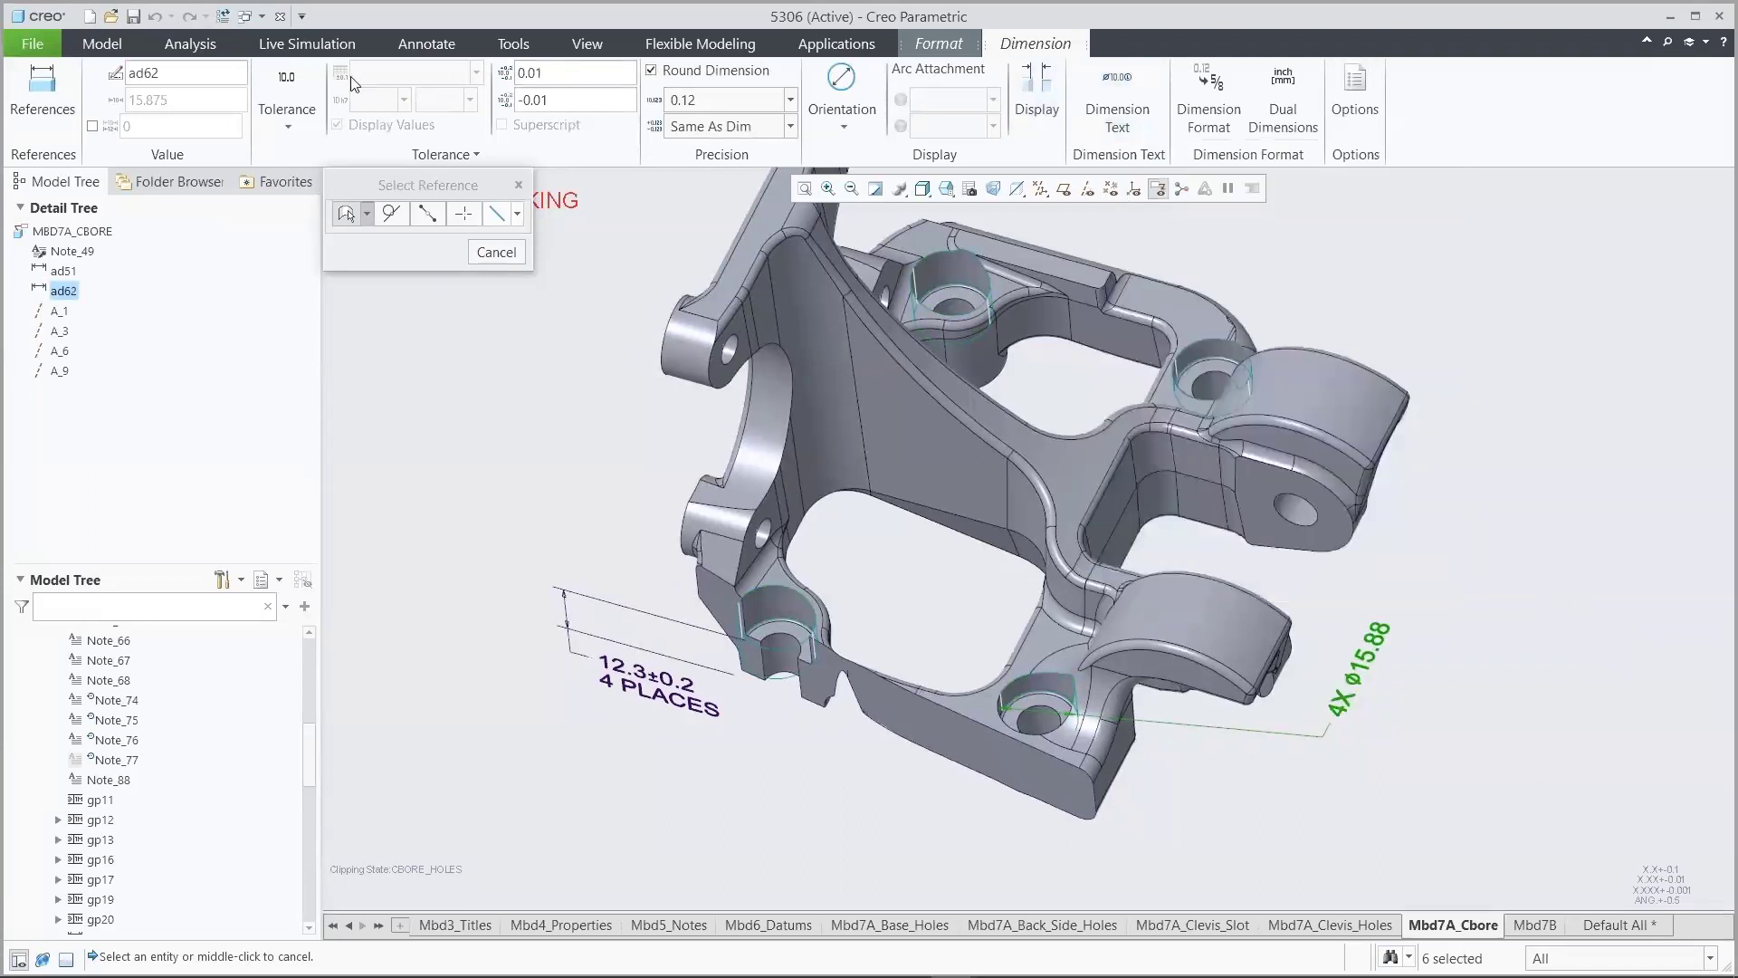
Give the counterbore diameter dimension a symmetric plus-minus tolerance of 0.20 and finish dimensioning
{"action": "left_click", "coordinate": [288, 115]}
{"action": "left_click", "coordinate": [310, 230]}
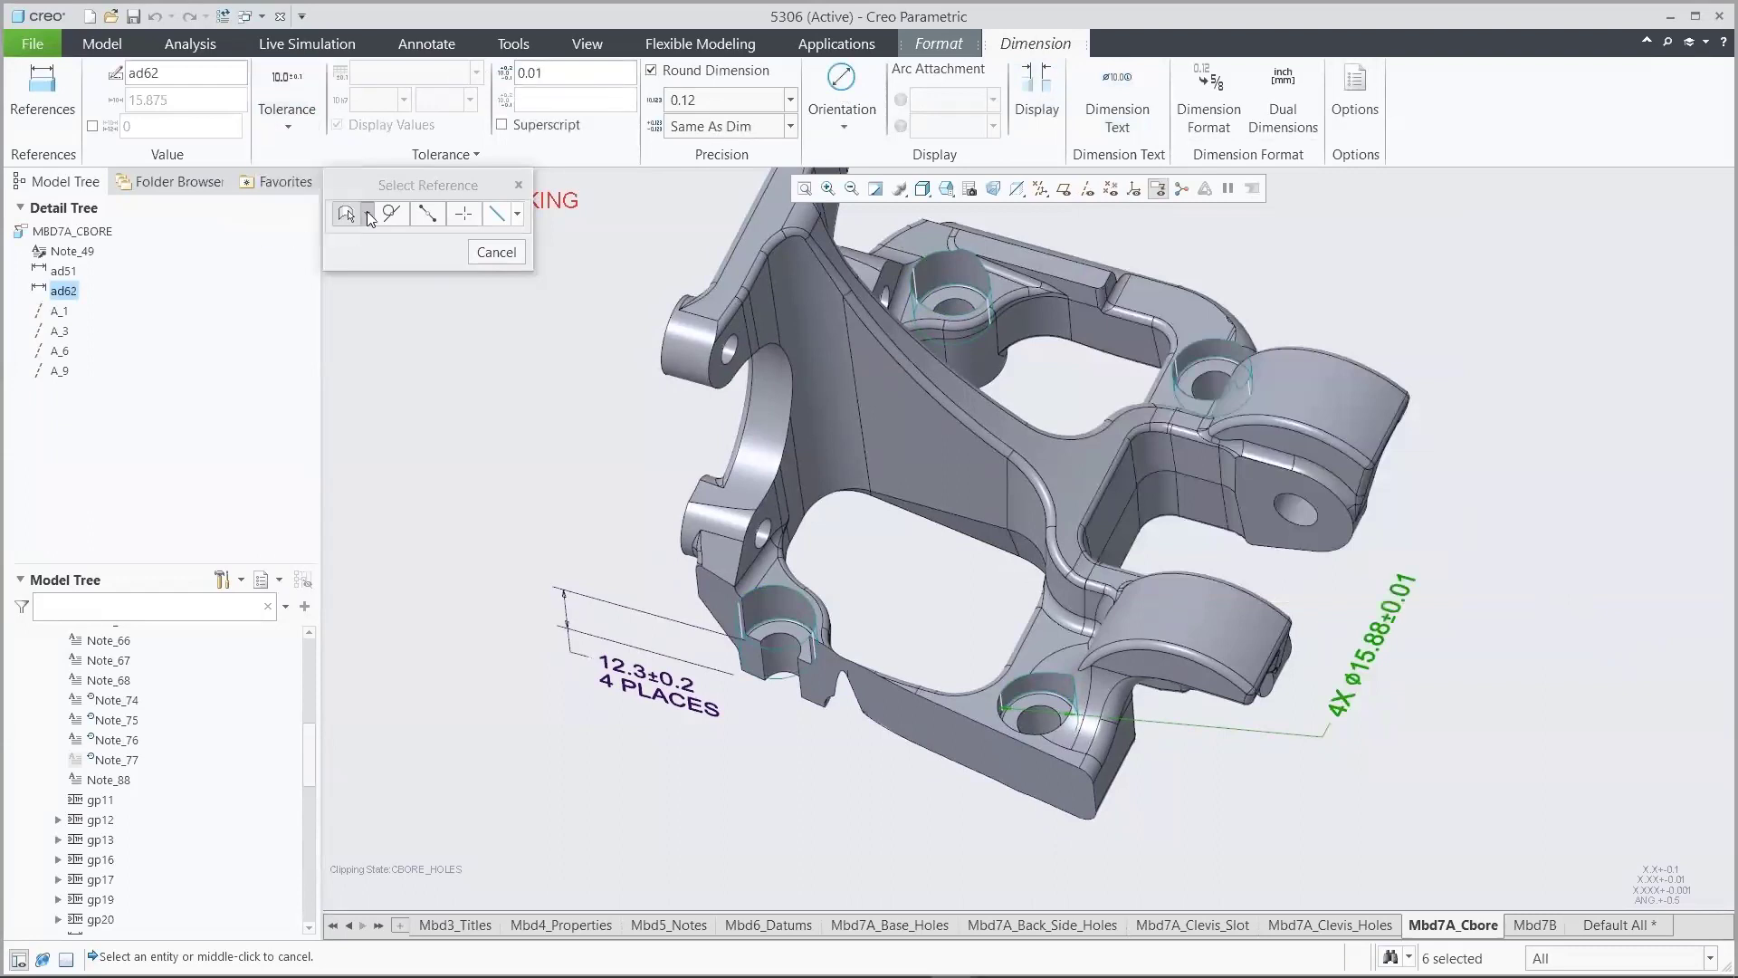
{"action": "left_click", "coordinate": [571, 80]}
{"action": "type", "text": "0.20"}
{"action": "key", "text": "Return"}
{"action": "left_click", "coordinate": [501, 255]}
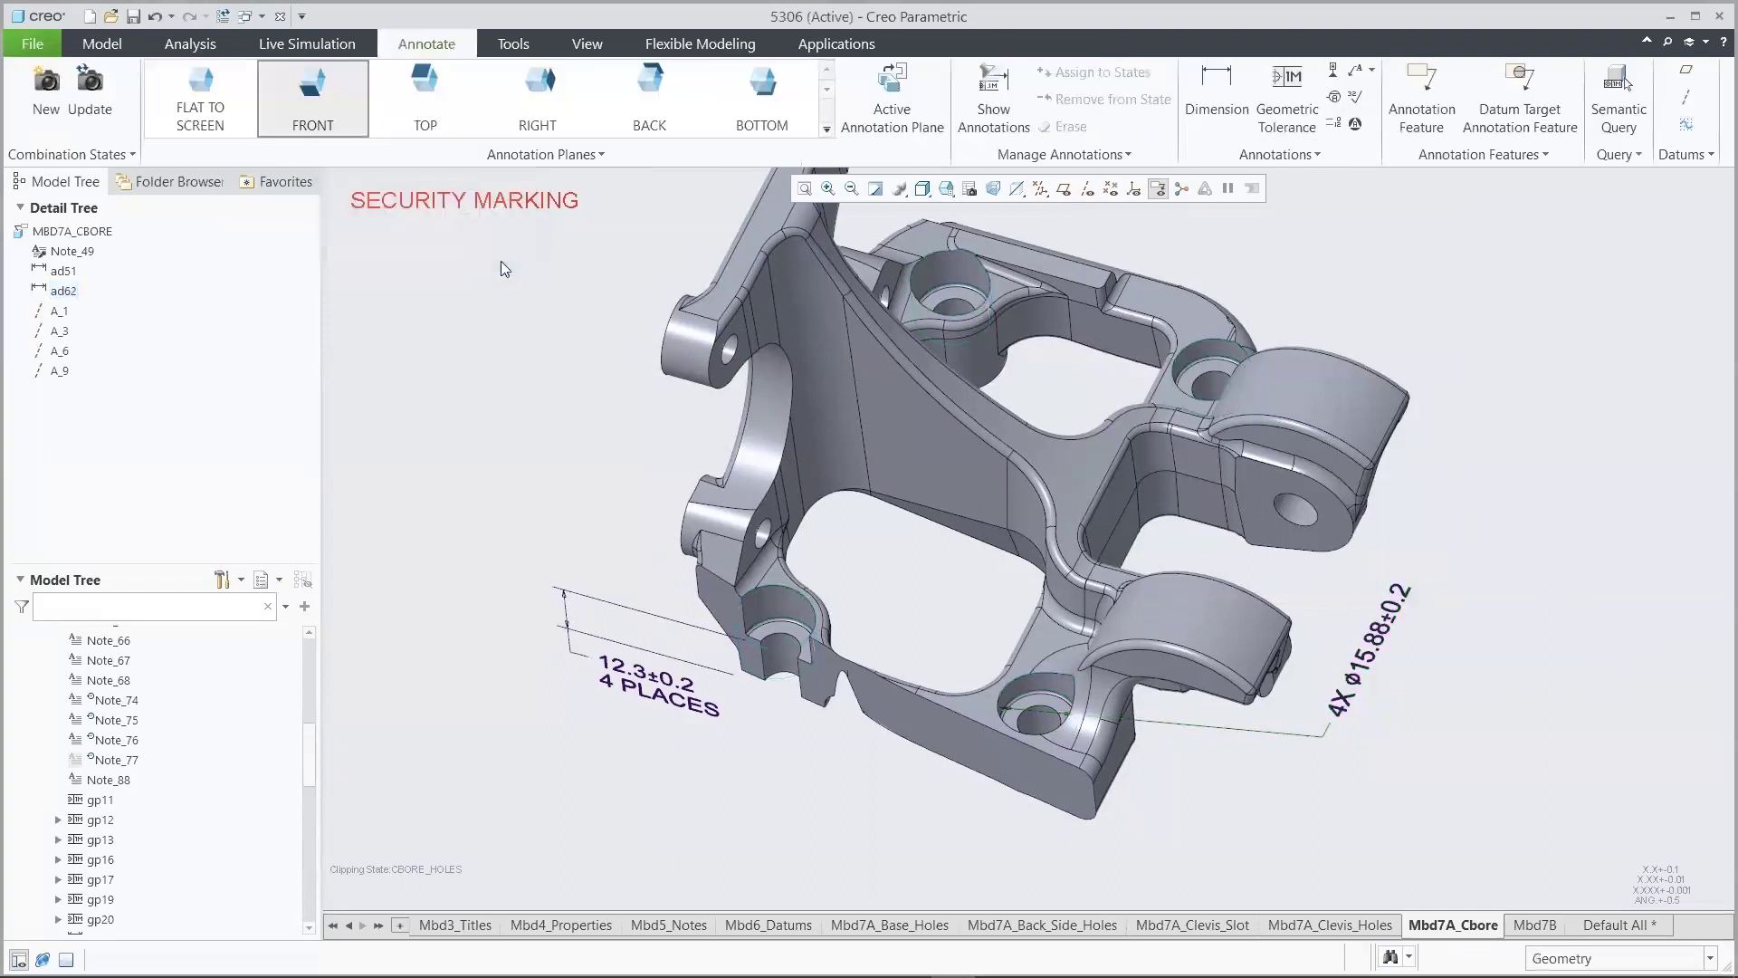
Set the counterbore diameter dimension's text rotation to 290 degrees and move its text closer to the part
{"action": "left_click", "coordinate": [1364, 668]}
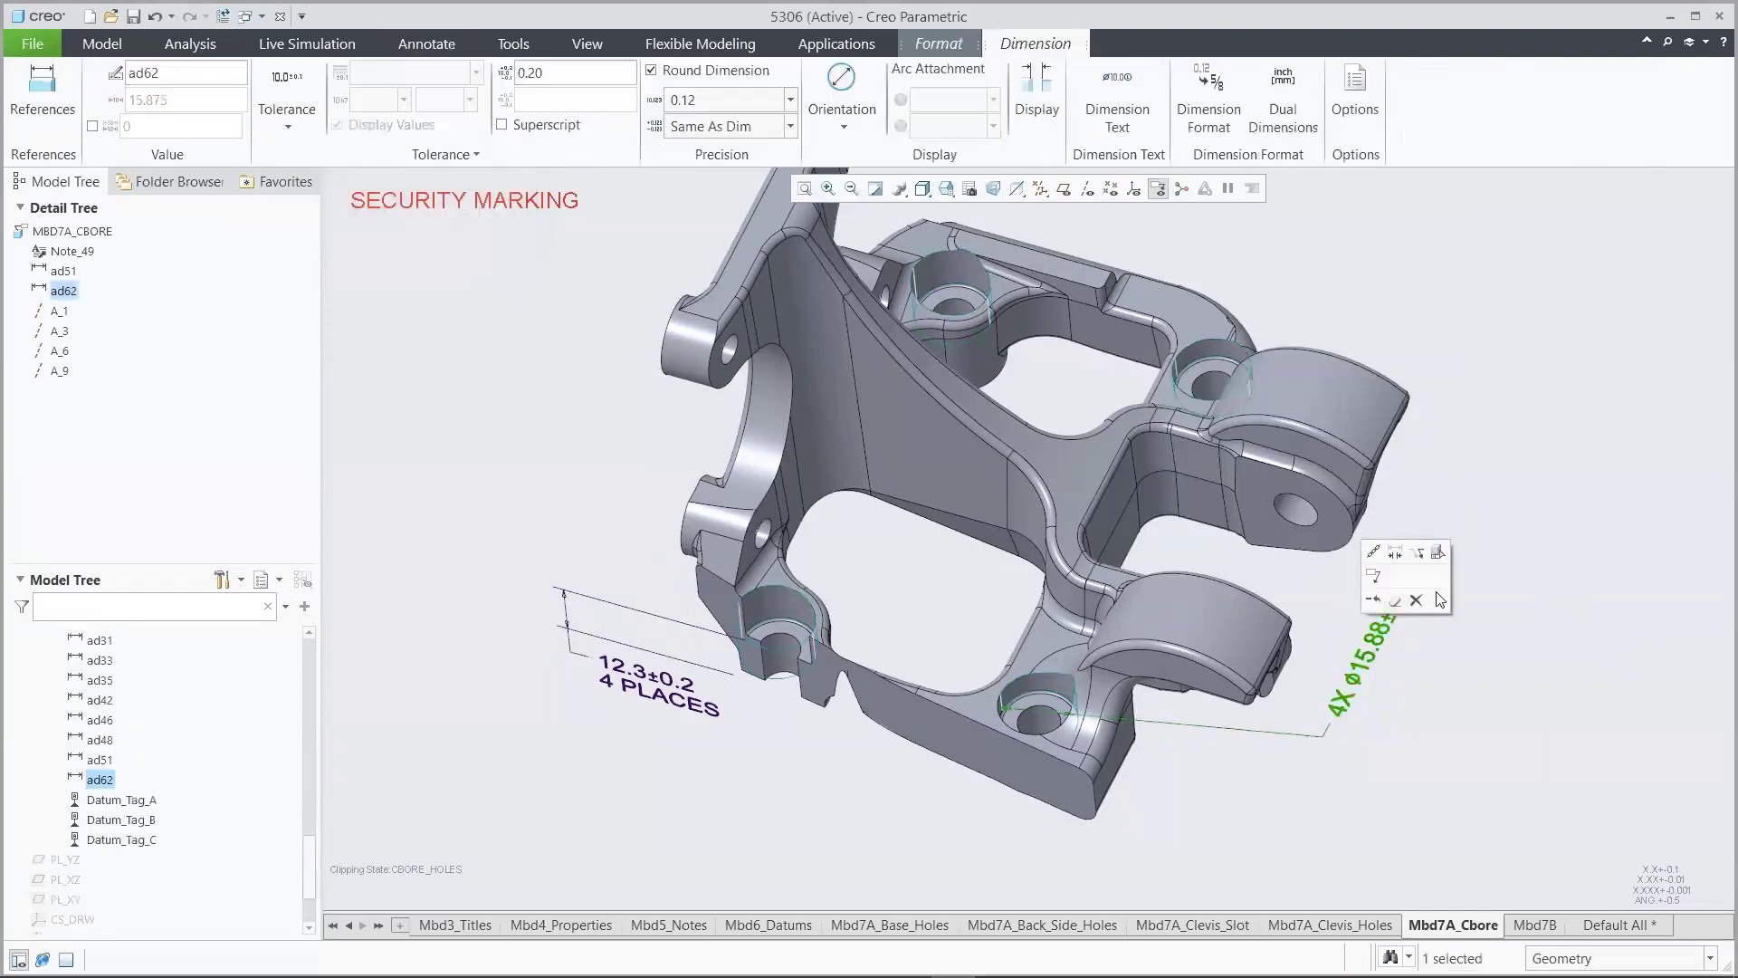
{"action": "right_click", "coordinate": [1477, 507]}
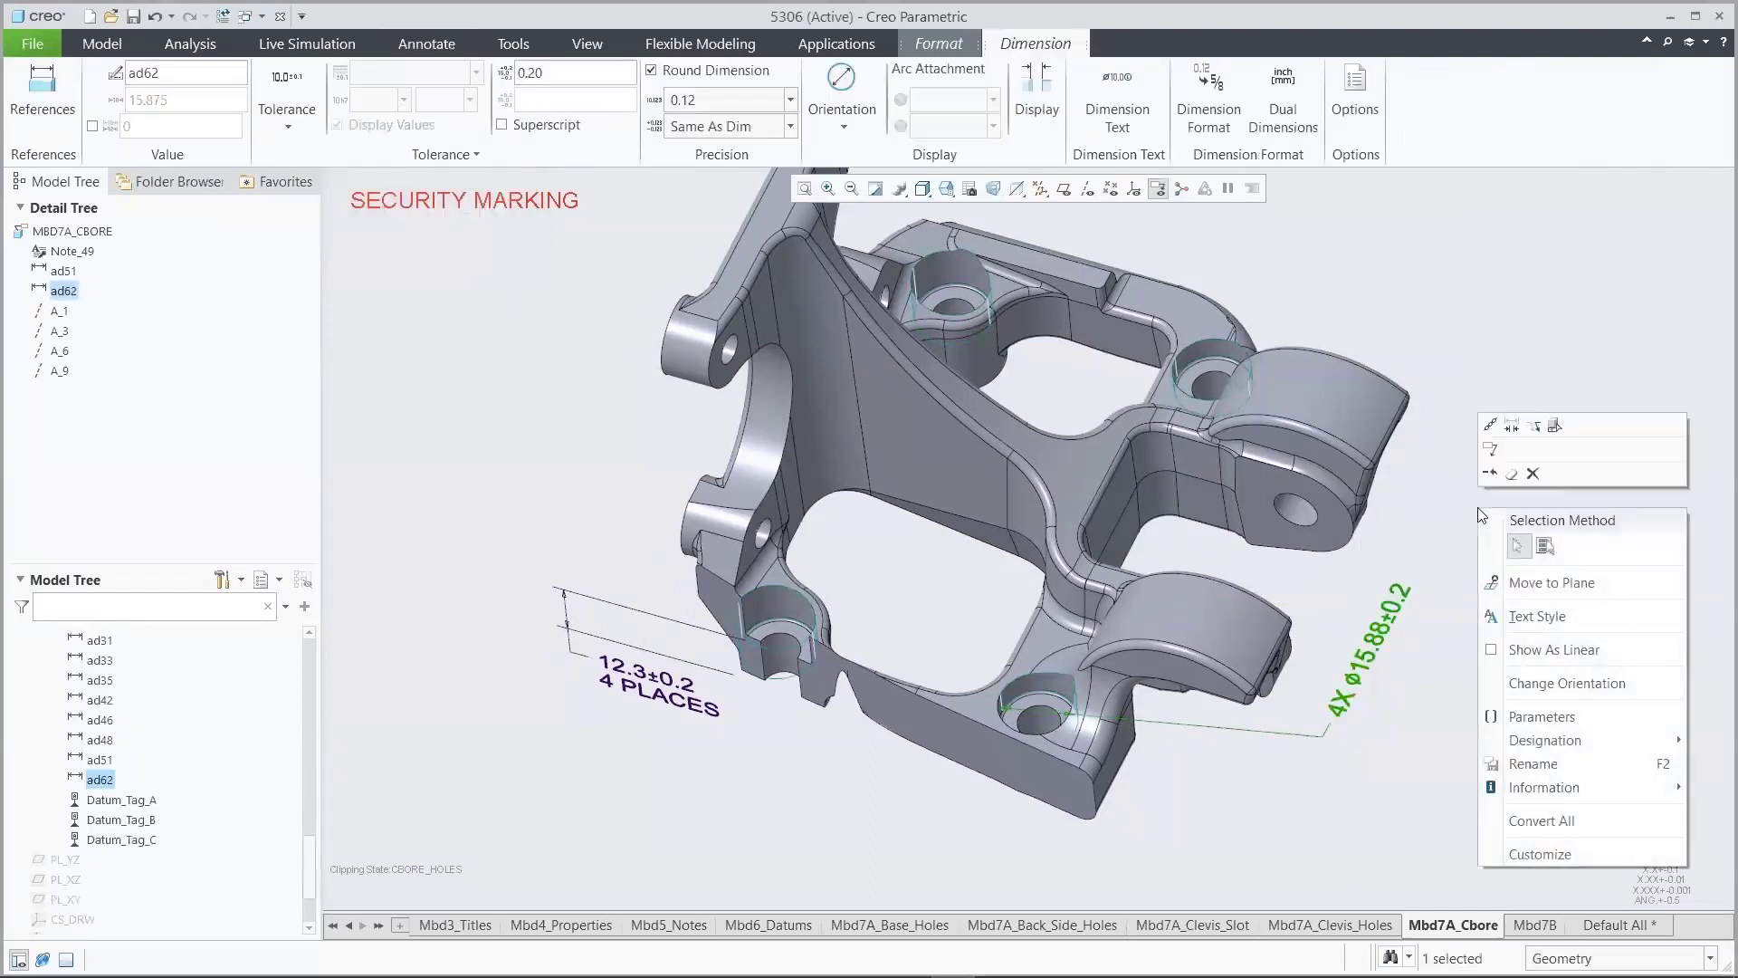
{"action": "left_click", "coordinate": [1534, 682]}
{"action": "double_click", "coordinate": [1562, 508]}
{"action": "key", "text": "BackSpace"}
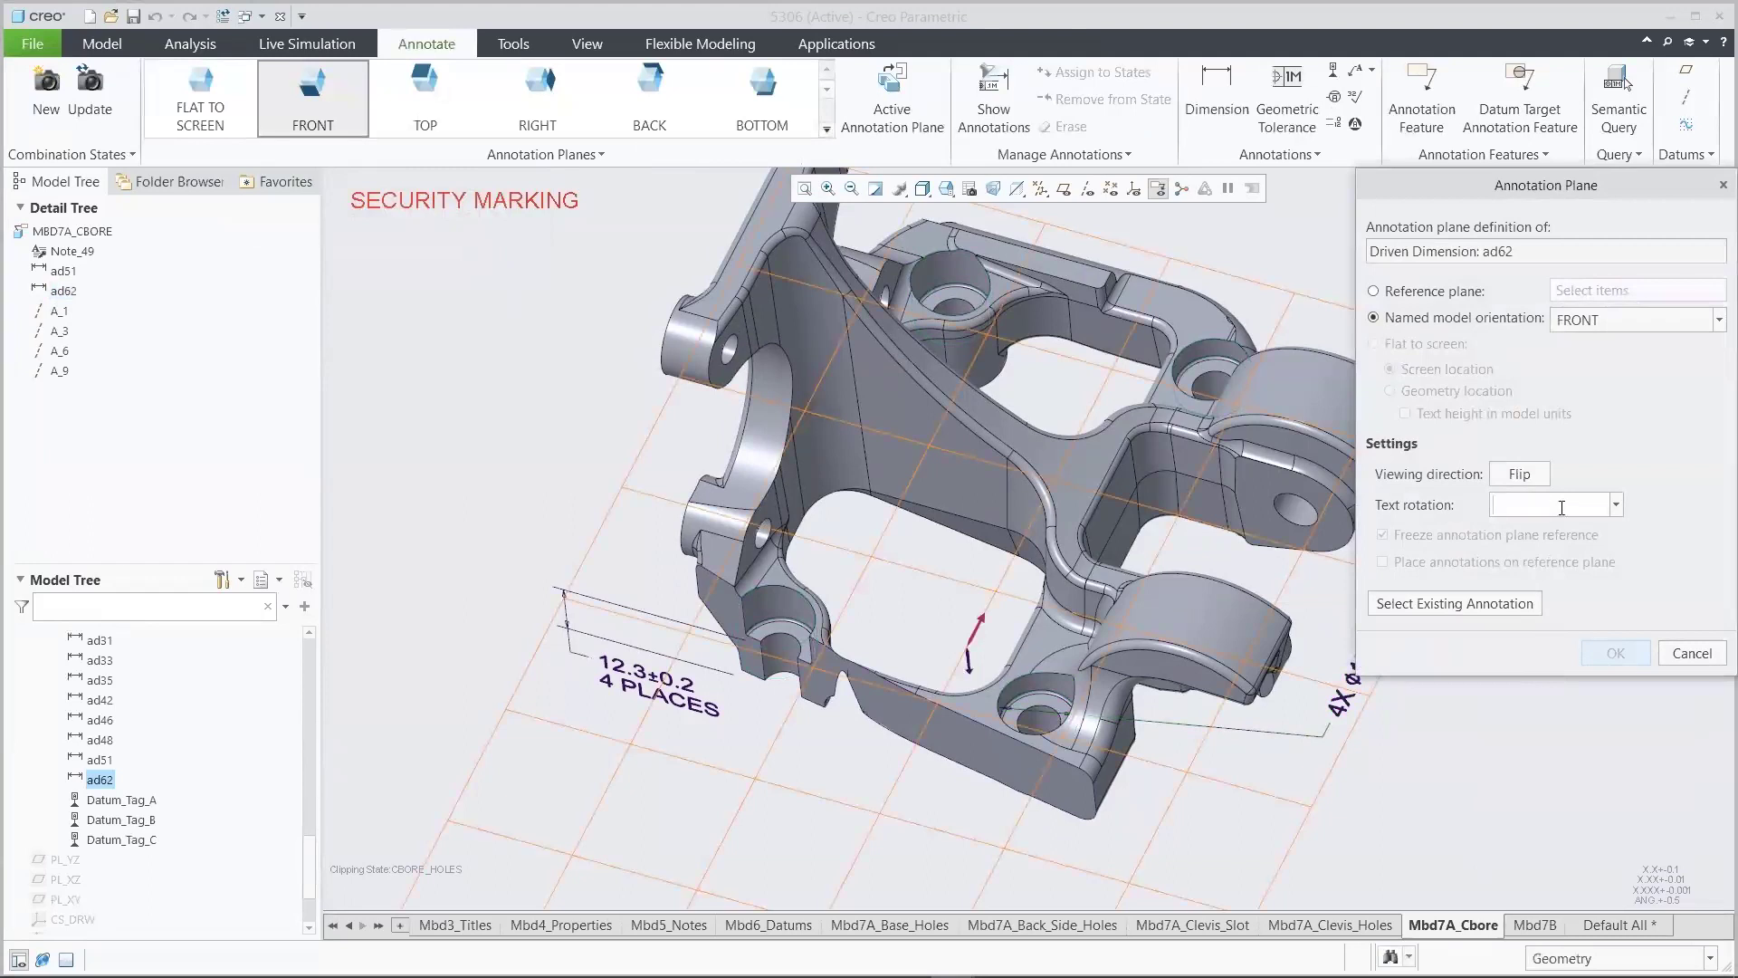
{"action": "key", "text": "Return"}
{"action": "left_click", "coordinate": [1606, 649]}
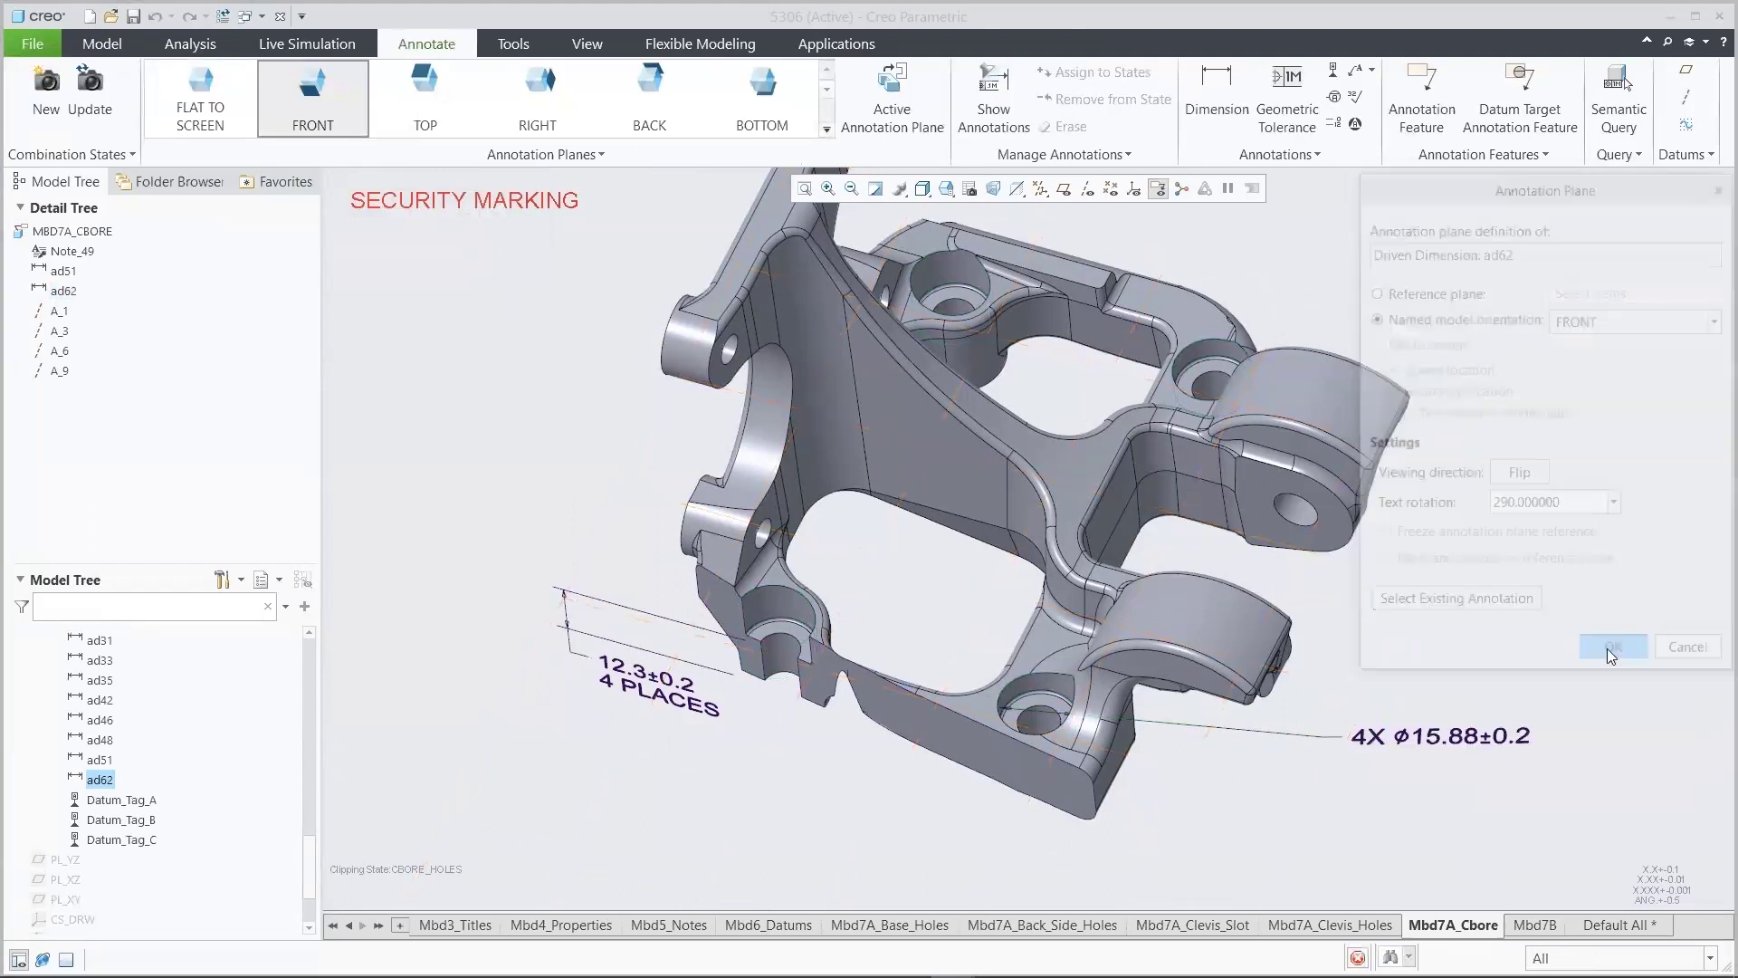
{"action": "left_click", "coordinate": [1491, 737]}
{"action": "left_click_drag", "start_coordinate": [1491, 737], "coordinate": [1290, 753]}
{"action": "left_click", "coordinate": [1439, 611]}
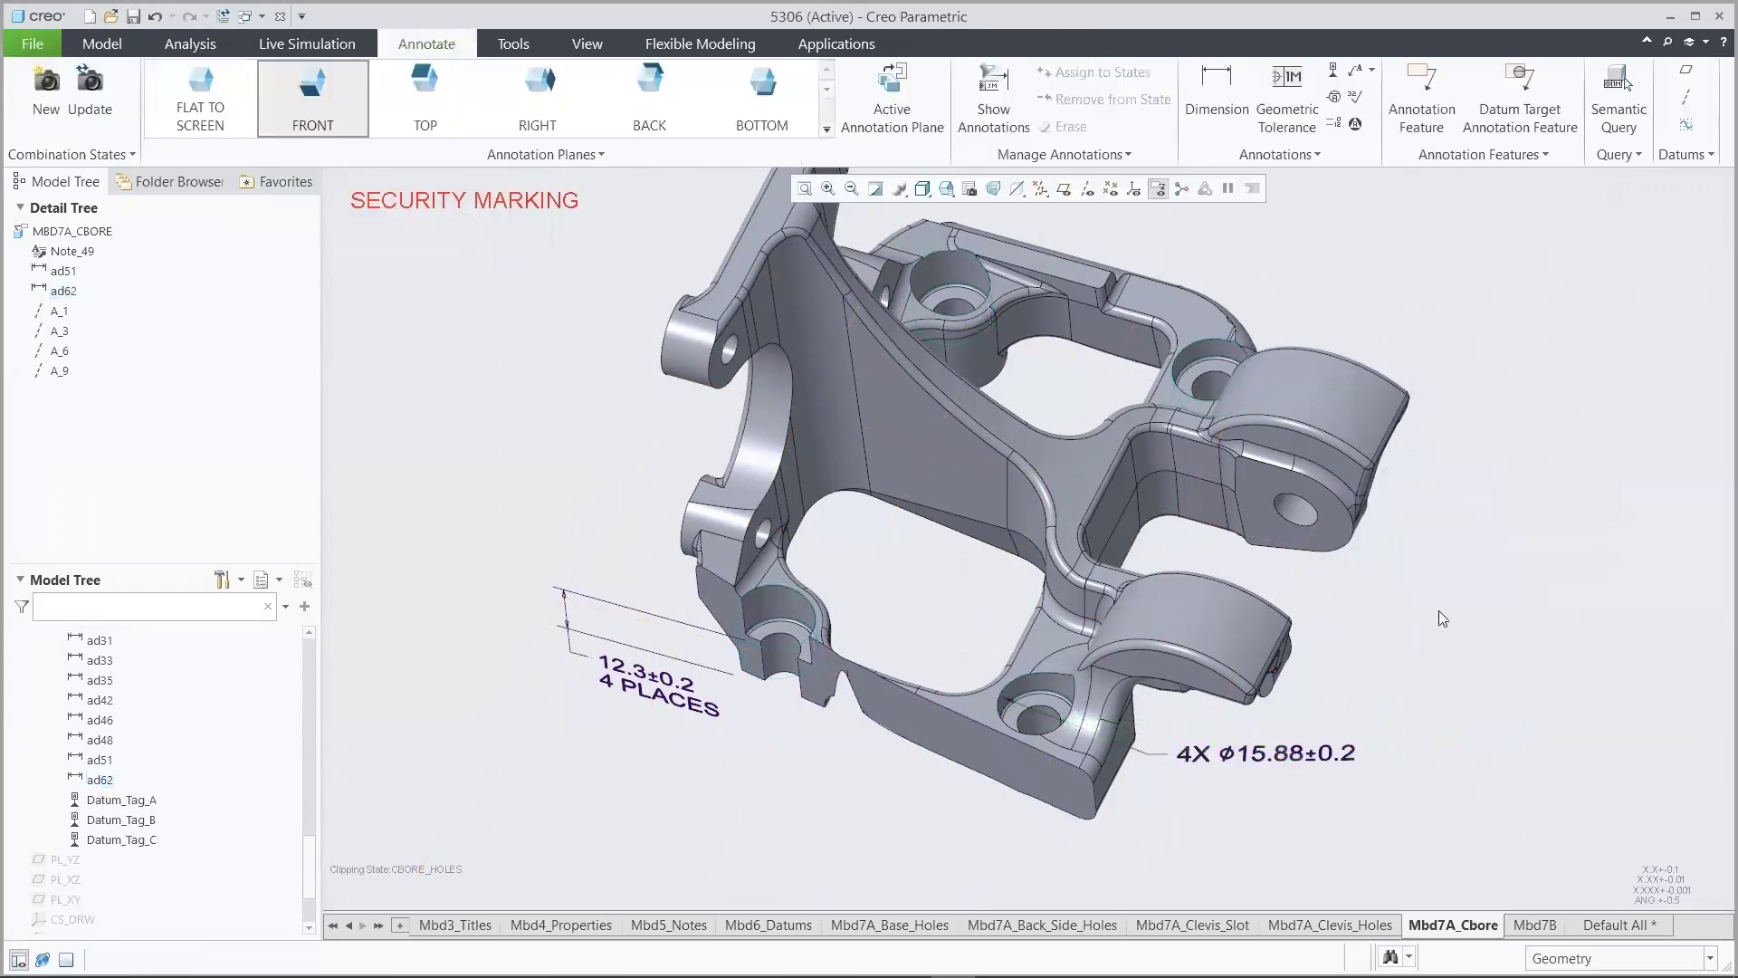
Attach a geometric tolerance below the 4X counterbore diameter dimension and set its characteristic to Perpendicularity
{"action": "left_click", "coordinate": [1287, 99]}
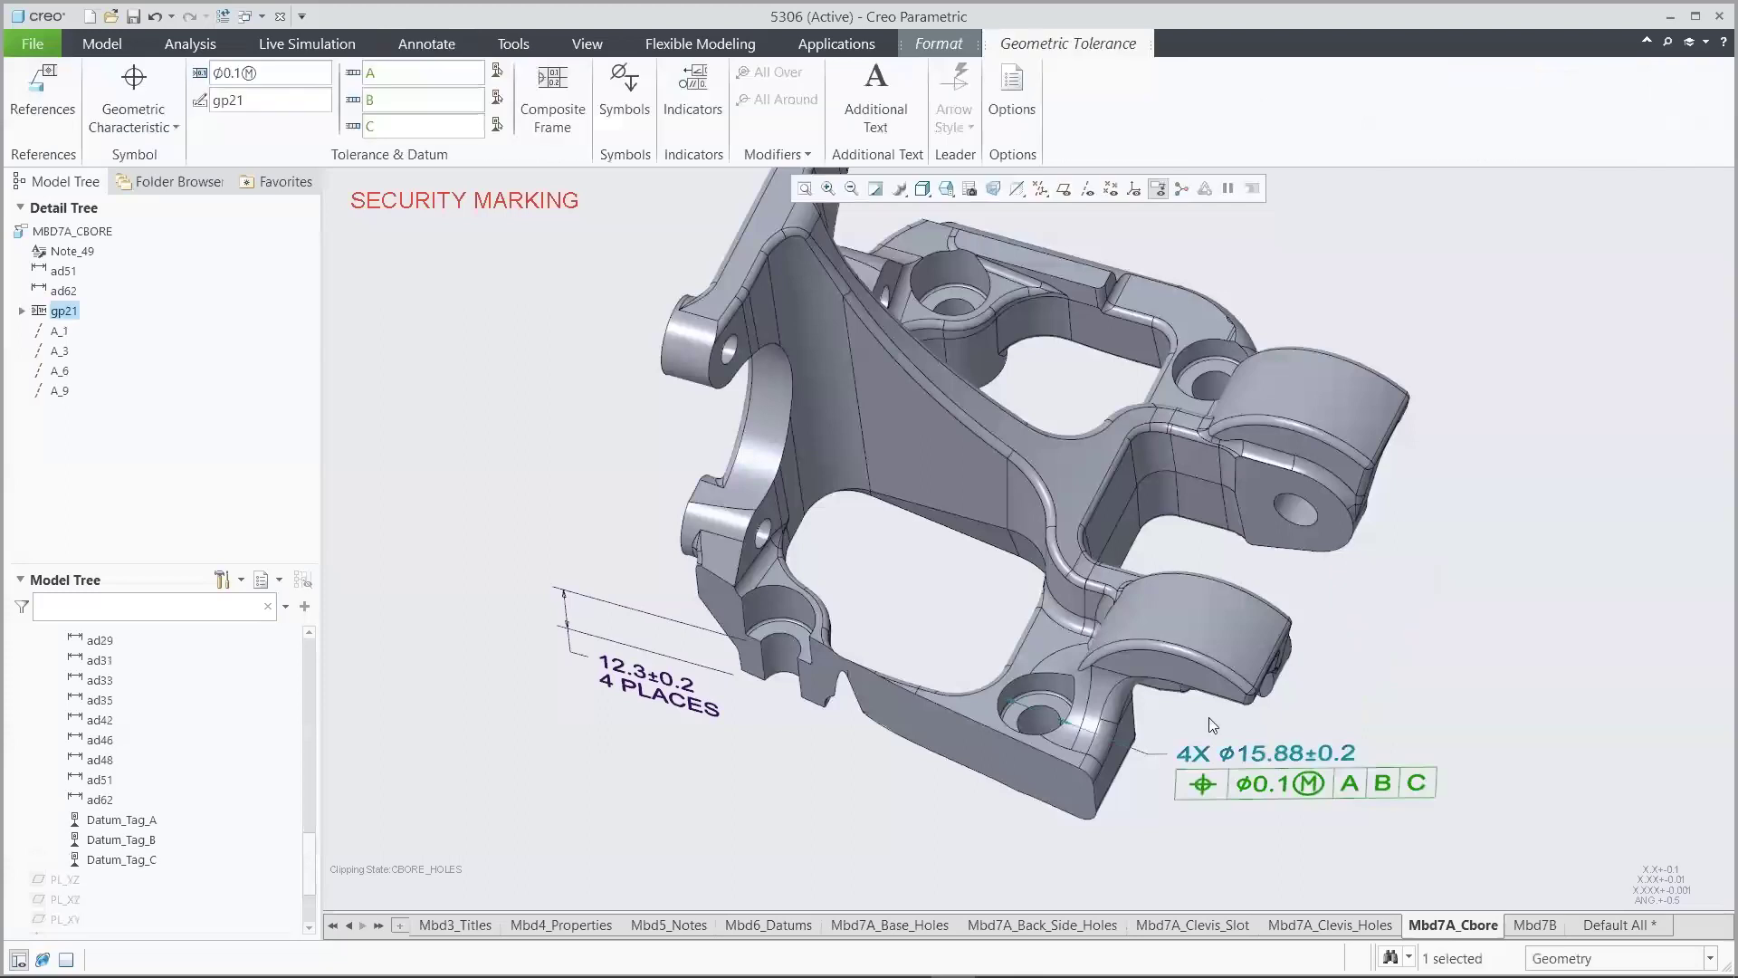
{"action": "left_click", "coordinate": [141, 118]}
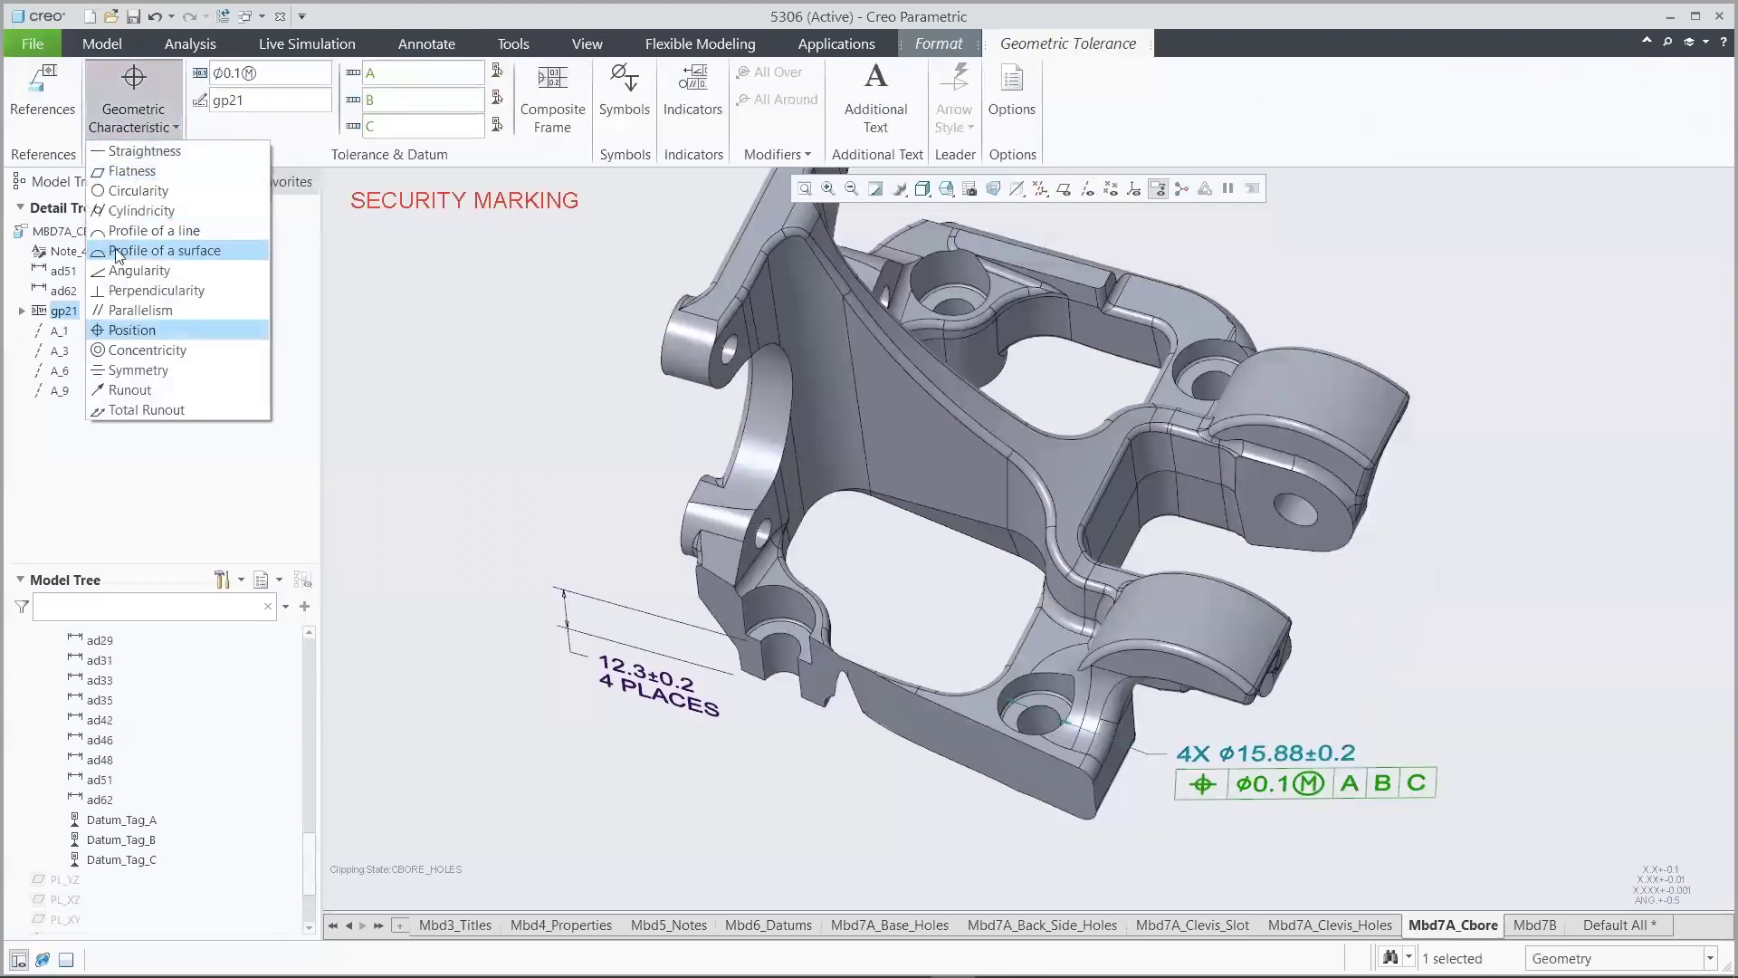
{"action": "left_click", "coordinate": [138, 289]}
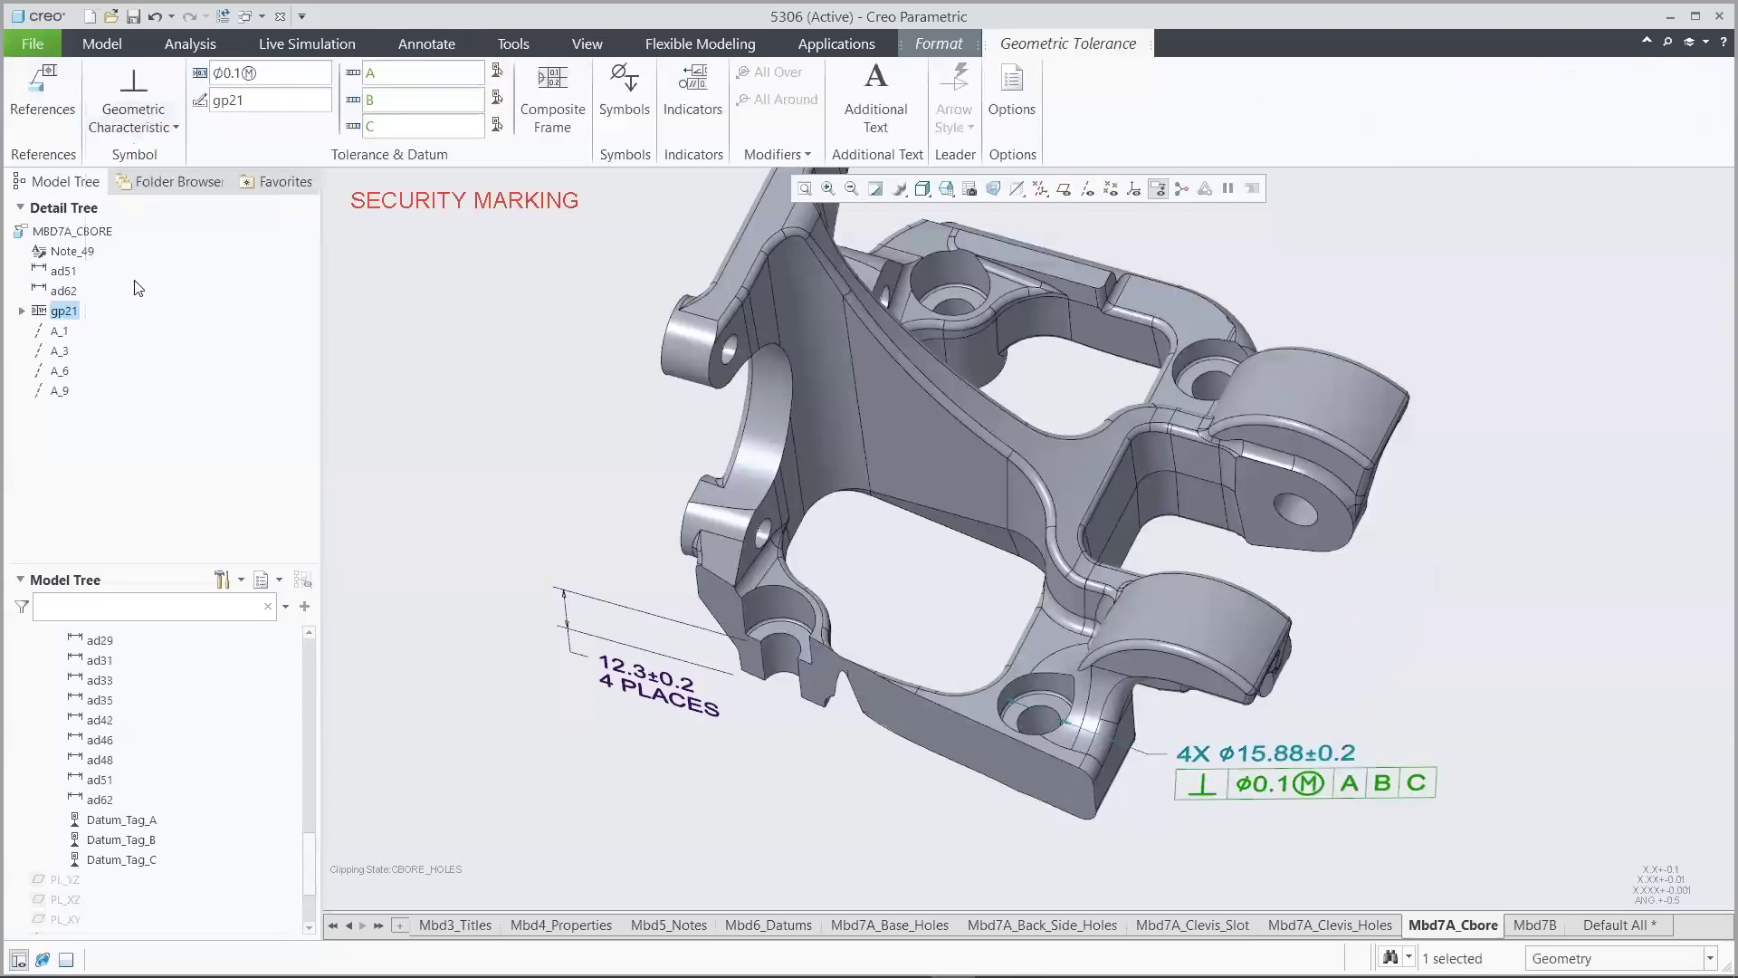
Set the perpendicularity tolerance to Ø0.2 with the maximum material modifier and keep only A as datum reference
{"action": "left_click", "coordinate": [242, 80]}
{"action": "type", "text": "2"}
{"action": "double_click", "coordinate": [387, 124]}
{"action": "key", "text": "Delete"}
{"action": "double_click", "coordinate": [392, 105]}
{"action": "left_click", "coordinate": [475, 373]}
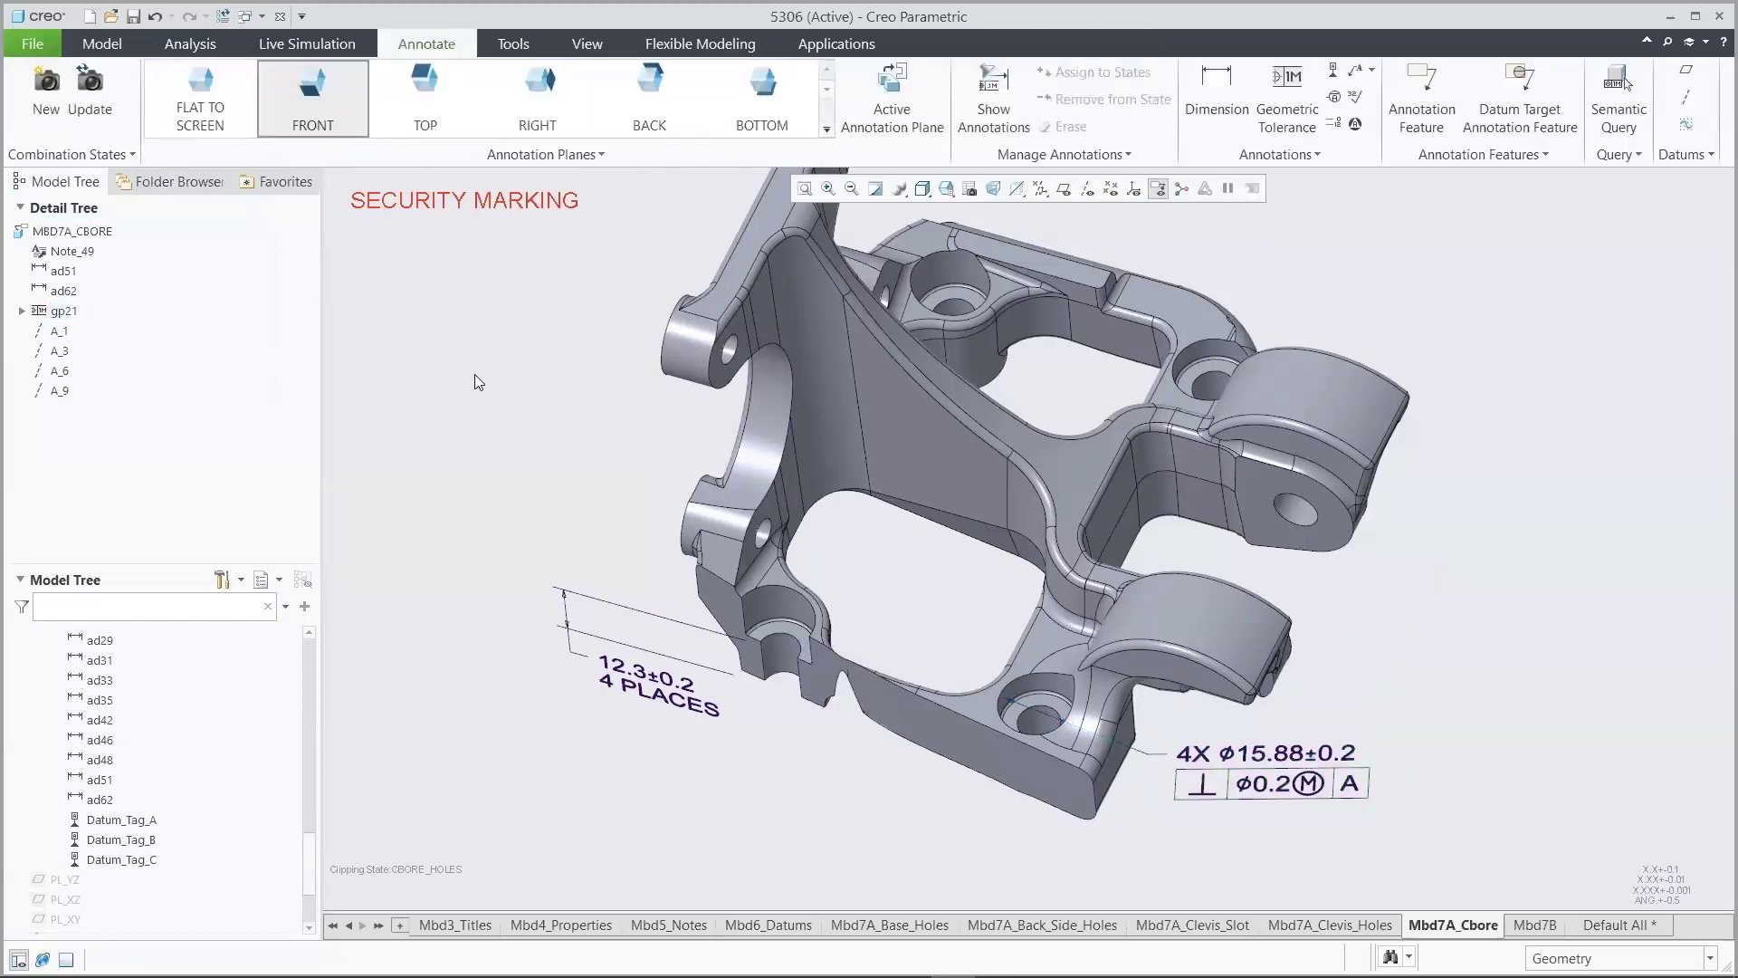
Launch GD&T Advisor for the part and show the constraint state of its surfaces
{"action": "left_click", "coordinate": [836, 43]}
{"action": "left_click", "coordinate": [604, 106]}
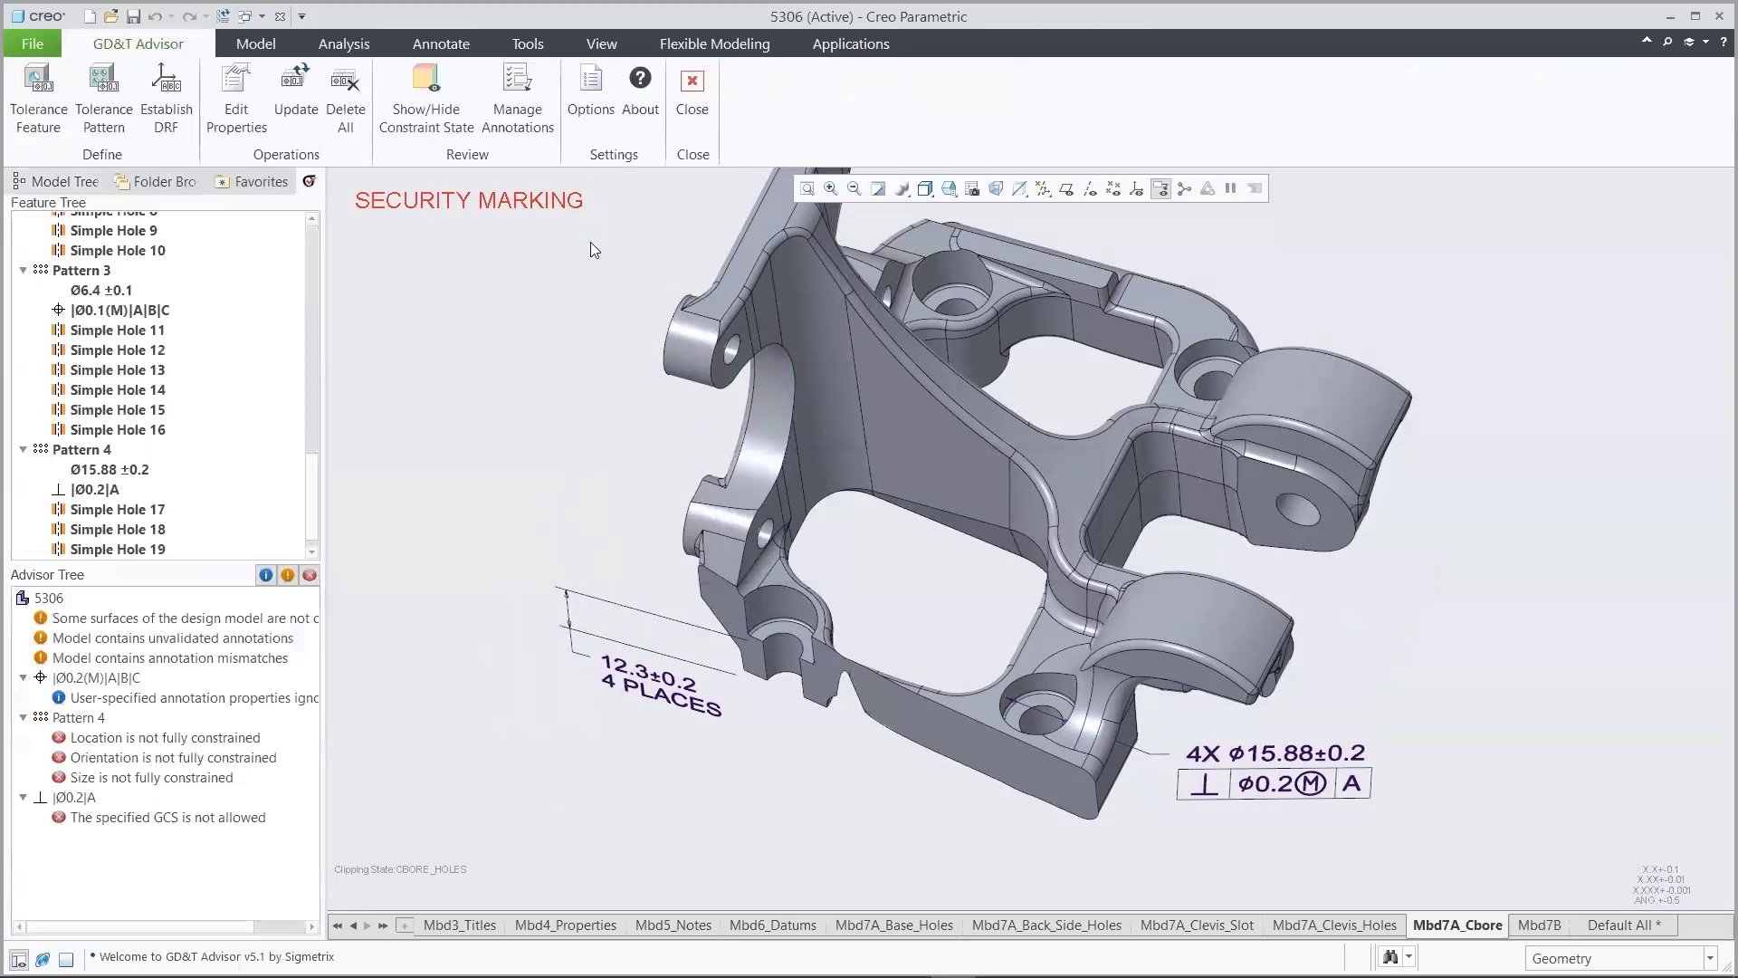
{"action": "left_click", "coordinate": [435, 99]}
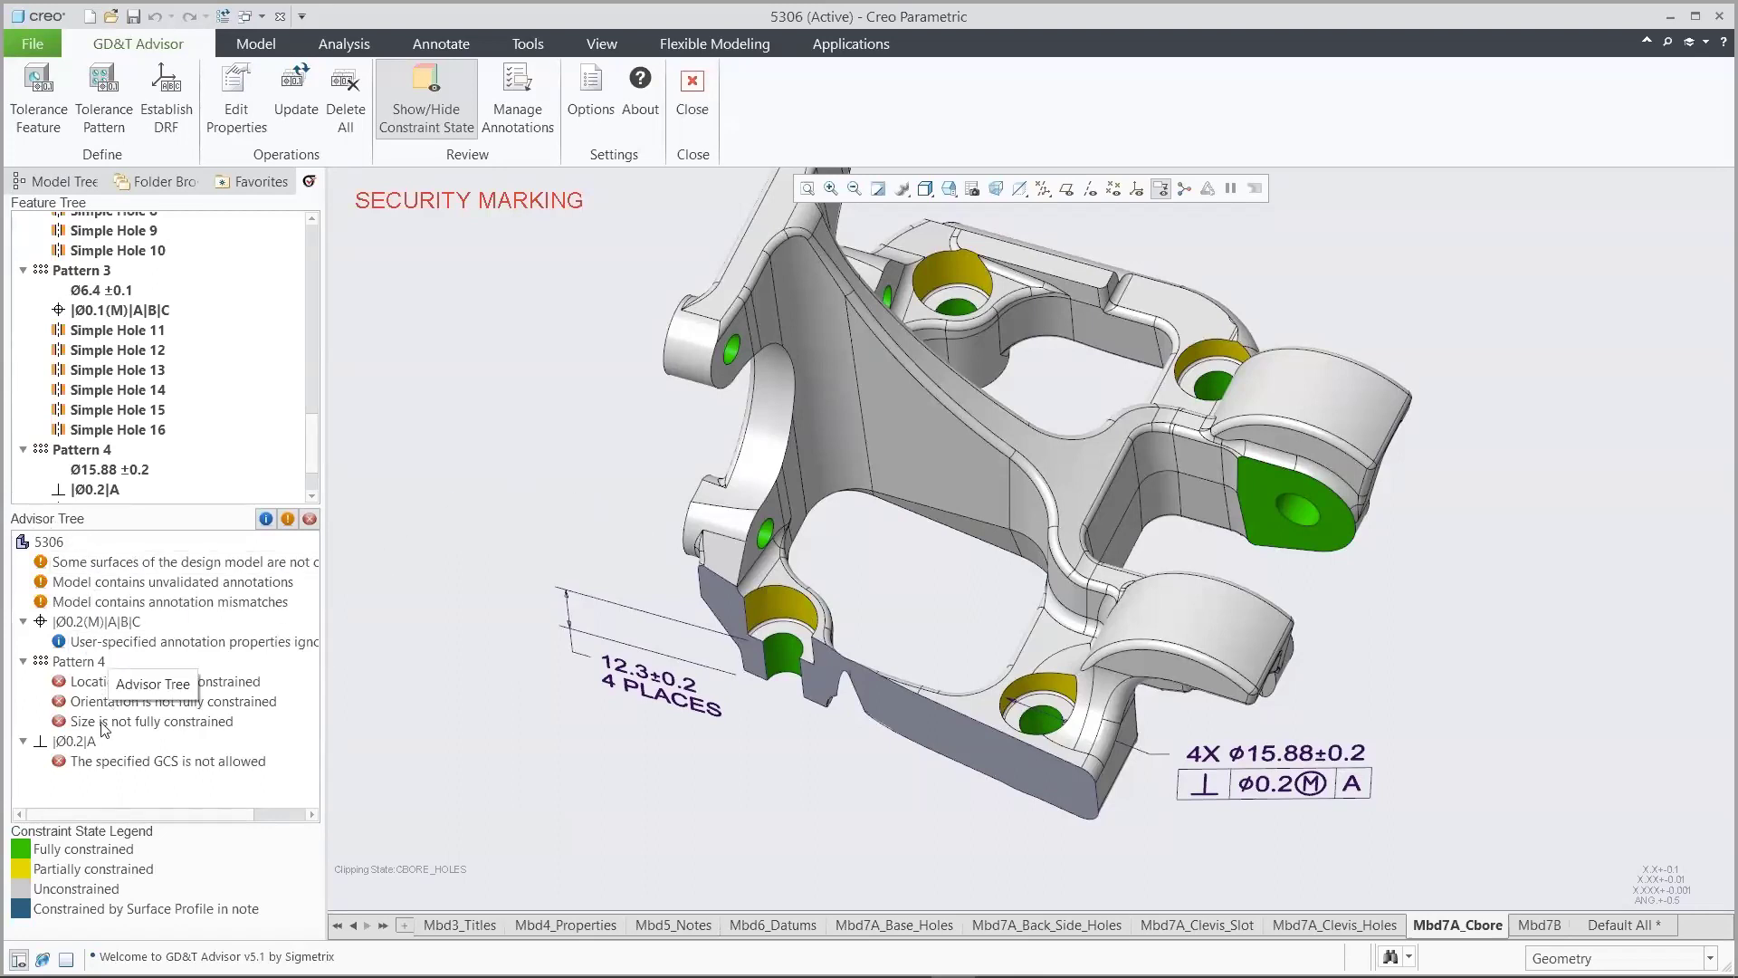
Read the detailed help for the "The specified GCS is not allowed" error on the counterbore perpendicularity tolerance
{"action": "left_click", "coordinate": [108, 764]}
{"action": "right_click", "coordinate": [150, 765]}
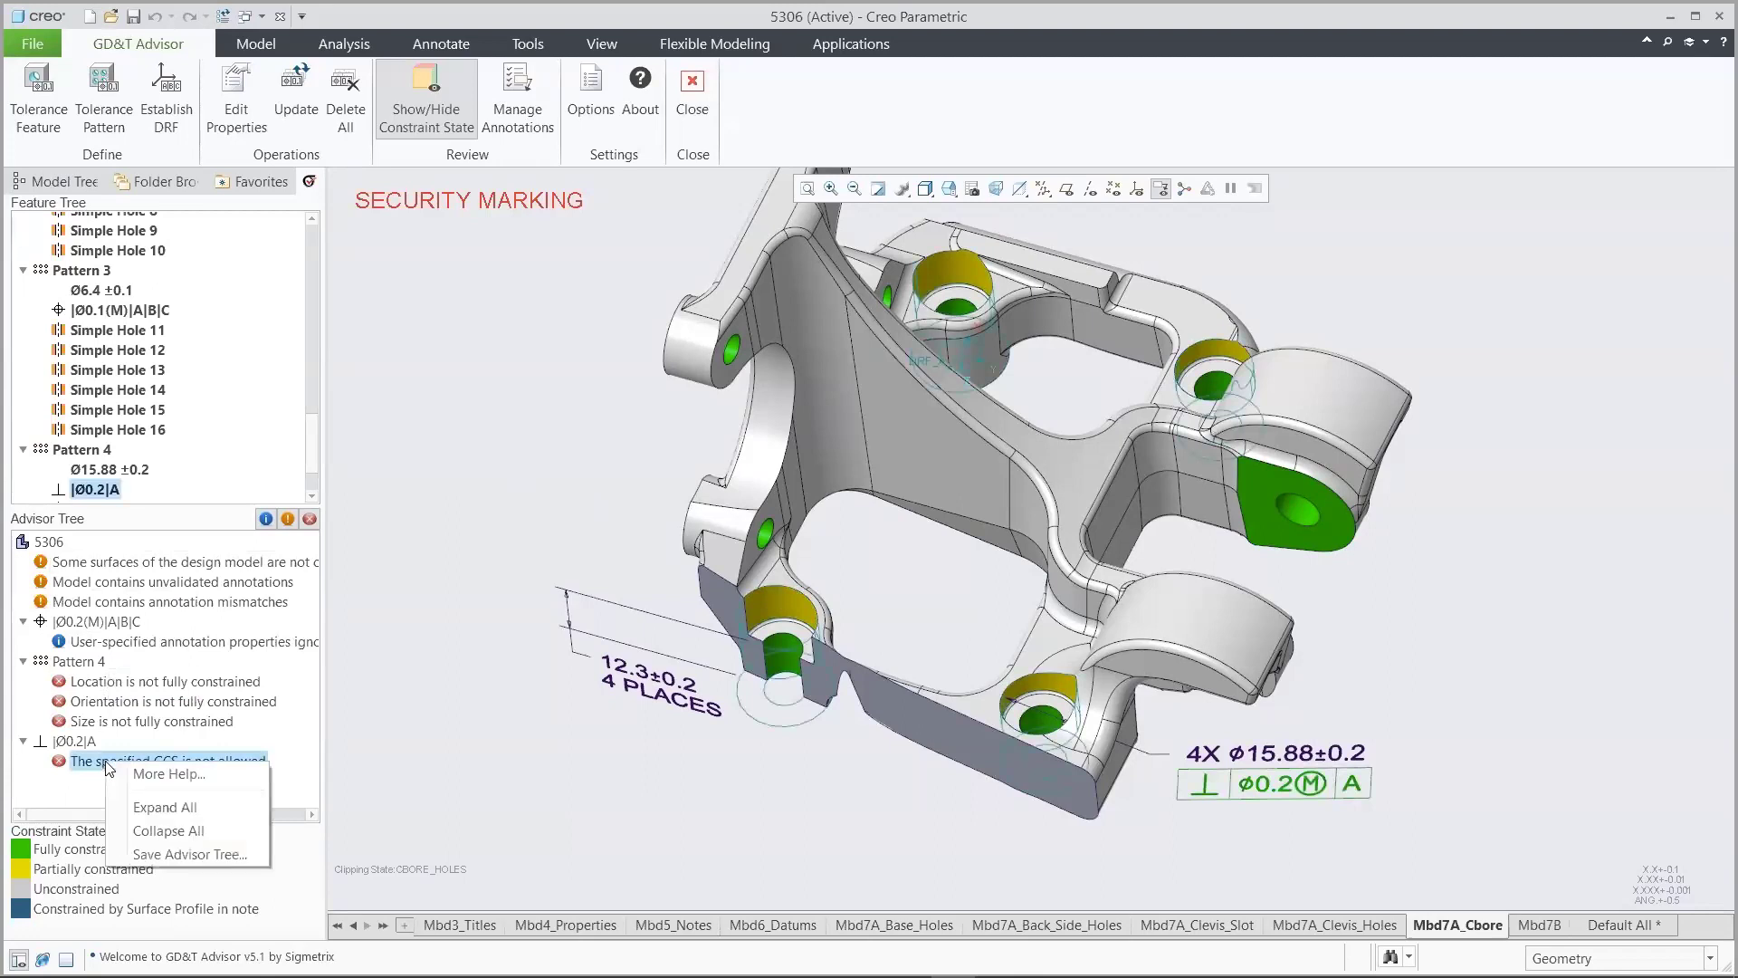
{"action": "left_click", "coordinate": [157, 777]}
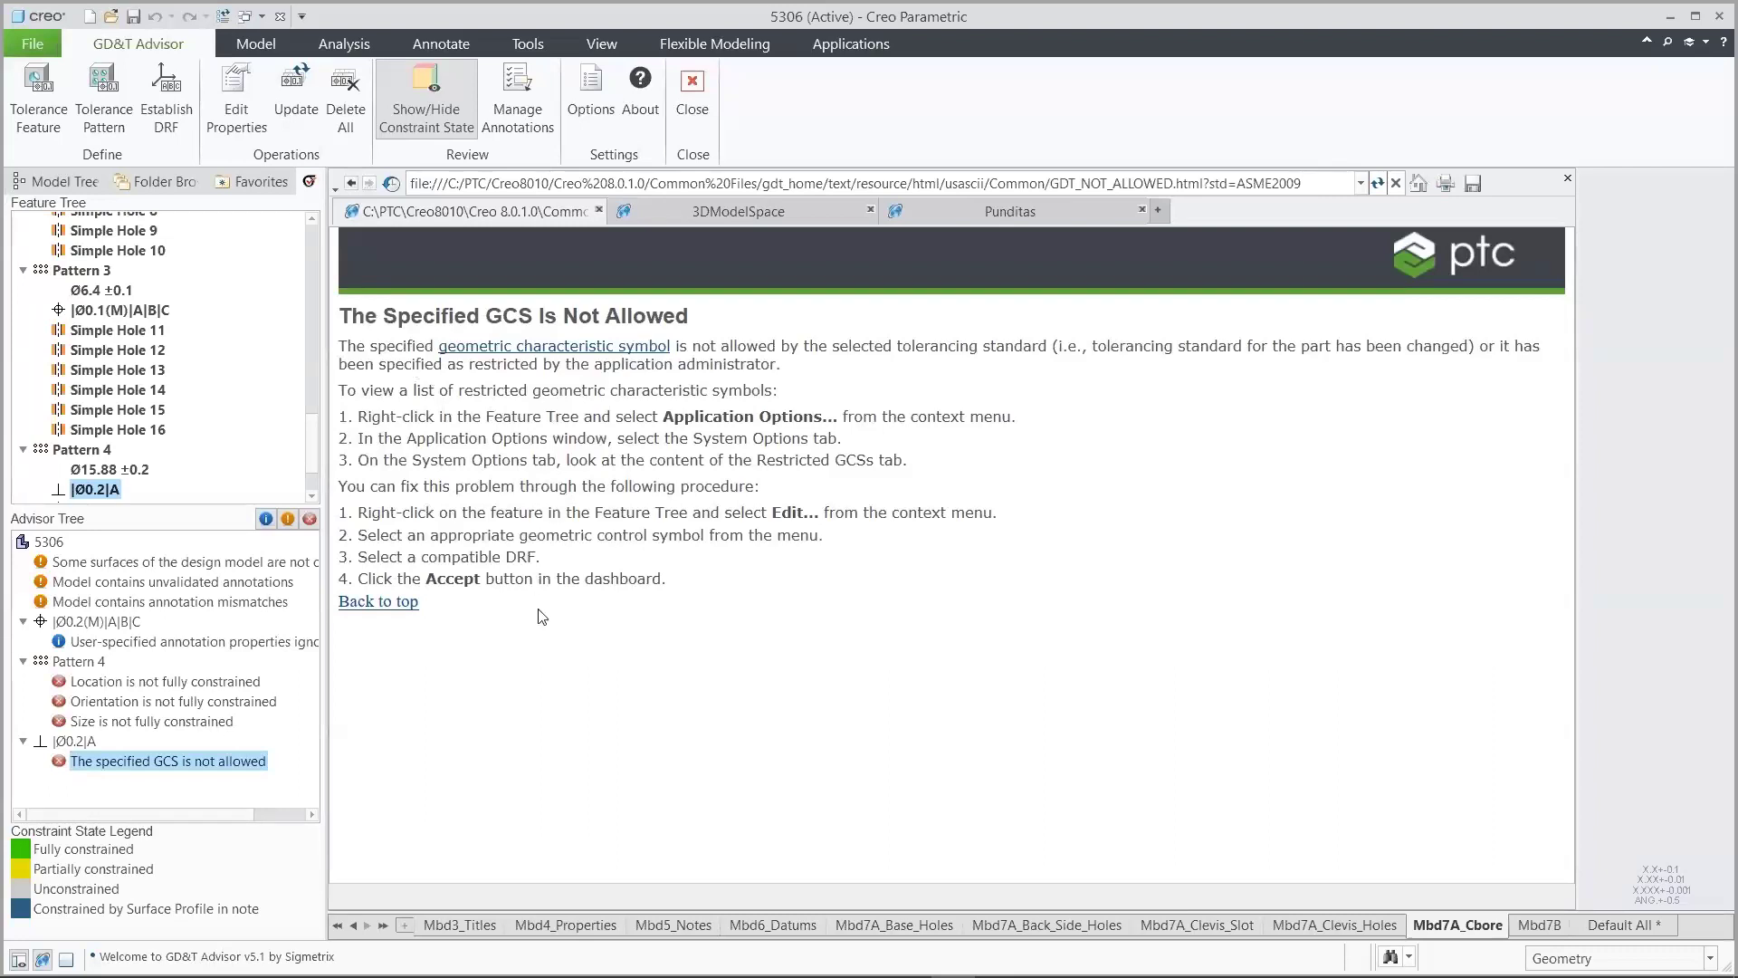
{"action": "left_click", "coordinate": [1567, 179]}
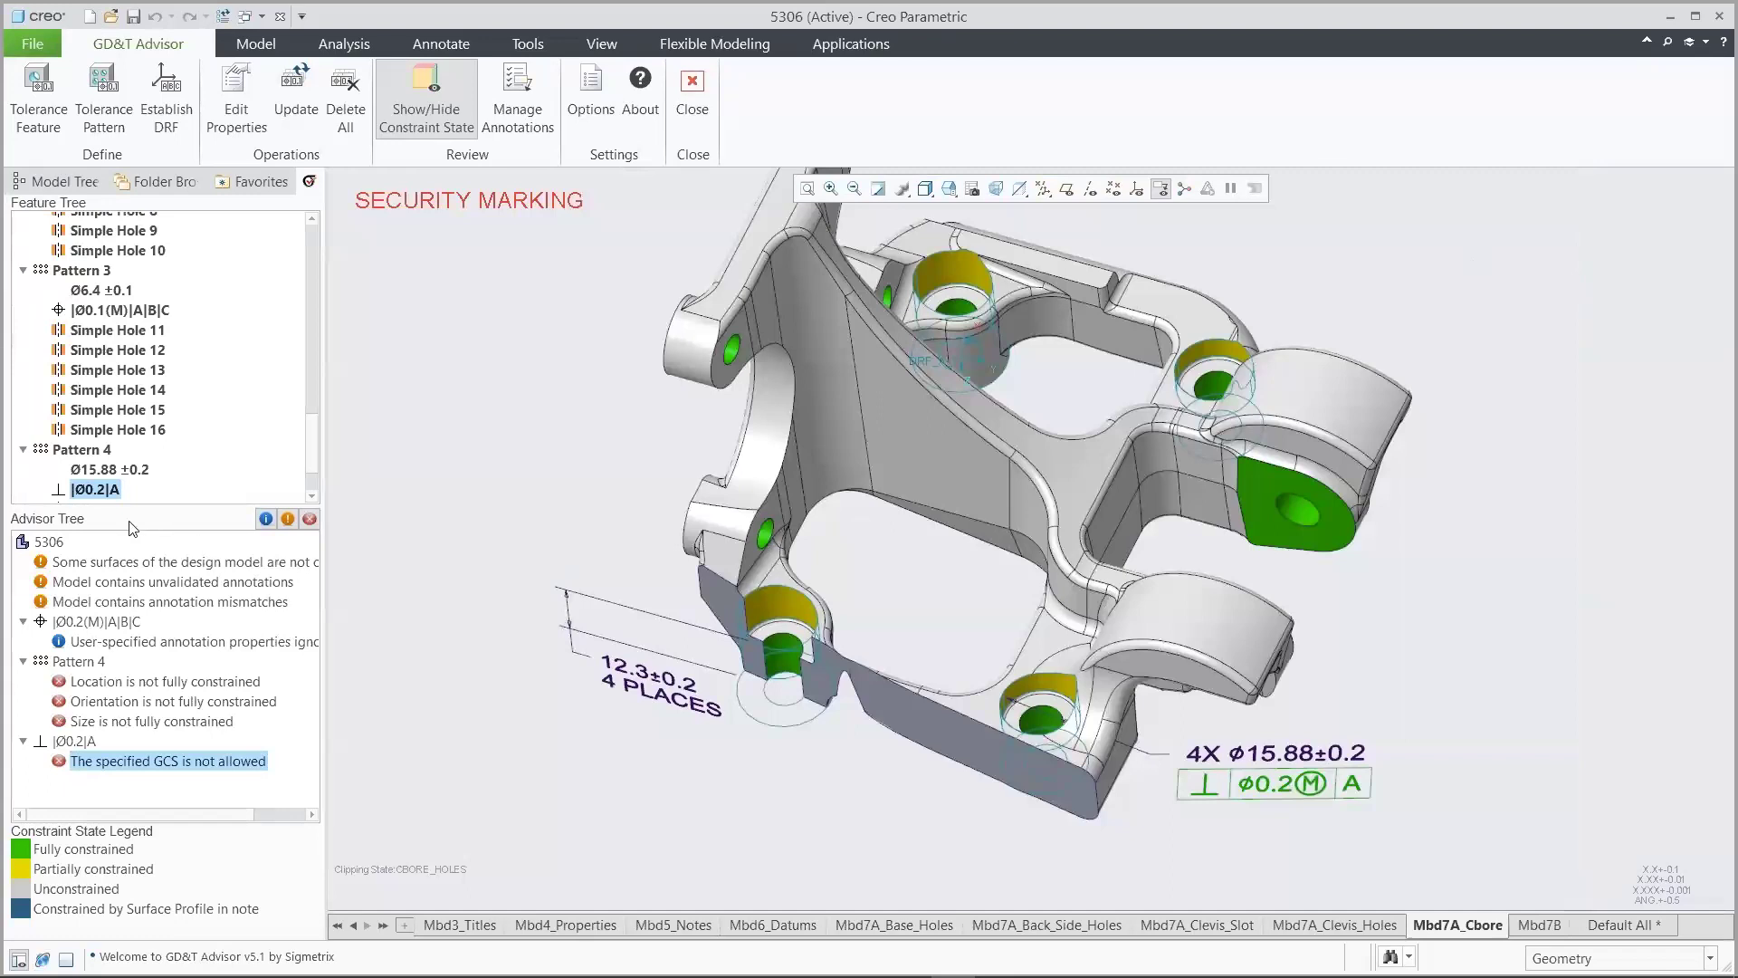
Change Pattern 4's geometric characteristic to Position with the maximum material modifier, accept it and hide the constraint state
{"action": "left_click", "coordinate": [96, 452]}
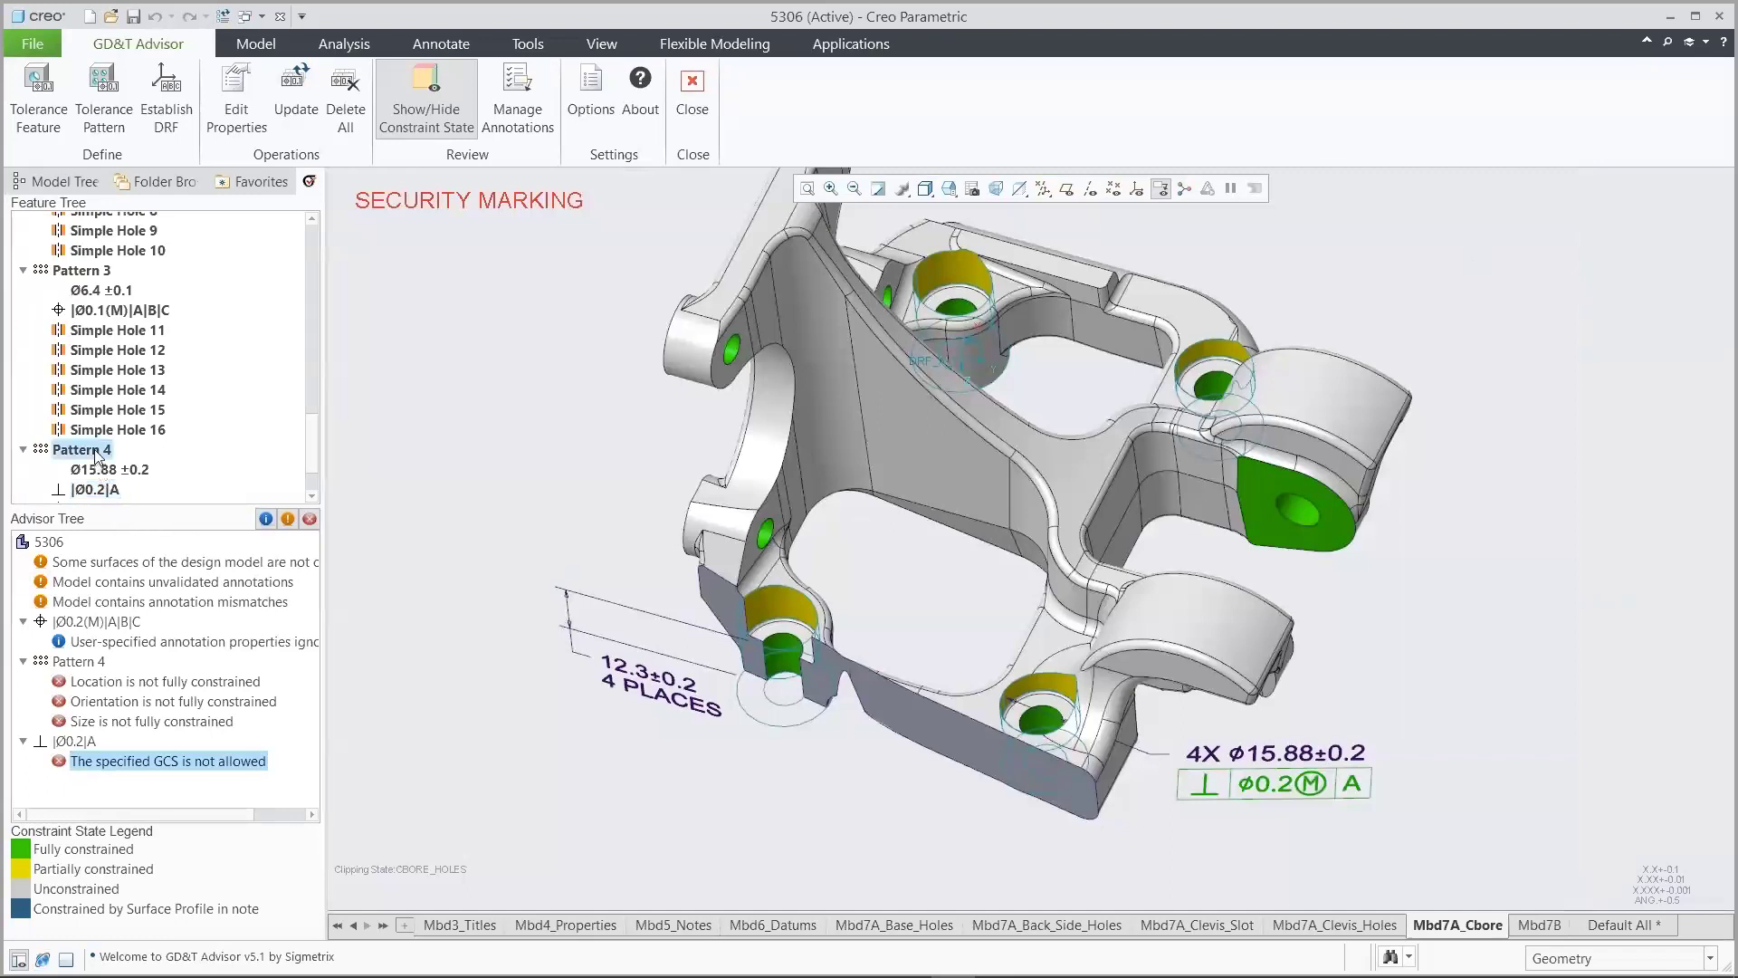
{"action": "right_click", "coordinate": [95, 450]}
{"action": "left_click", "coordinate": [142, 486]}
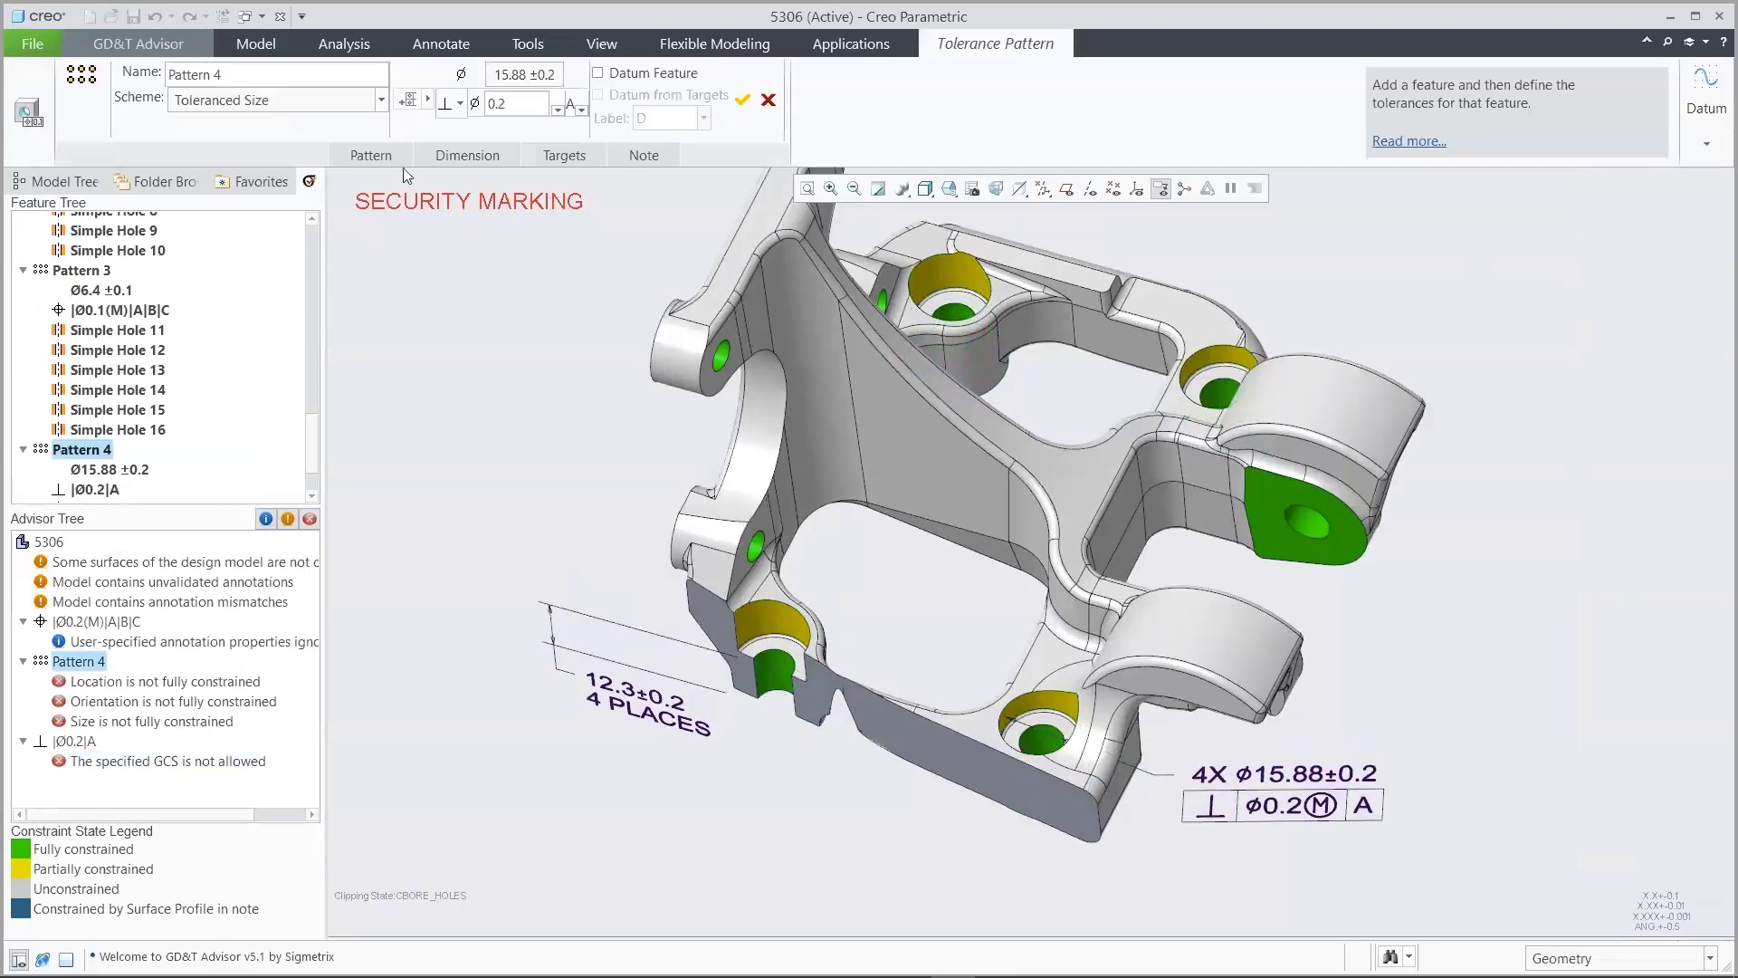
{"action": "left_click", "coordinate": [458, 103]}
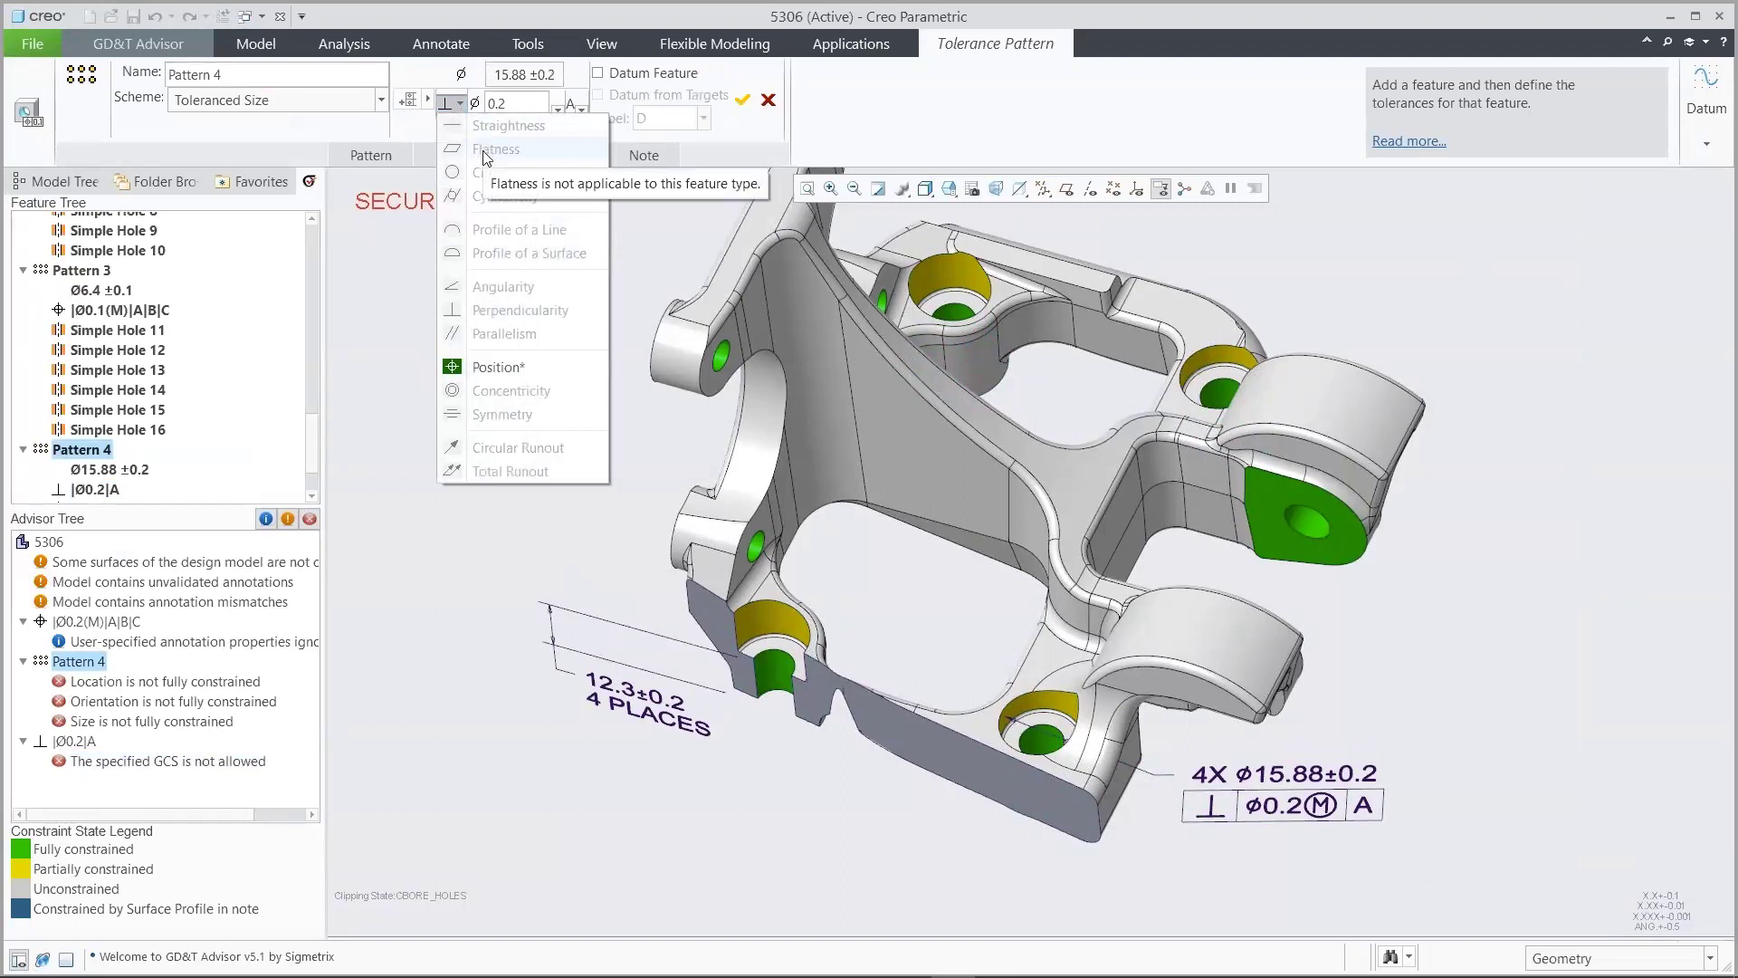
{"action": "left_click", "coordinate": [496, 368]}
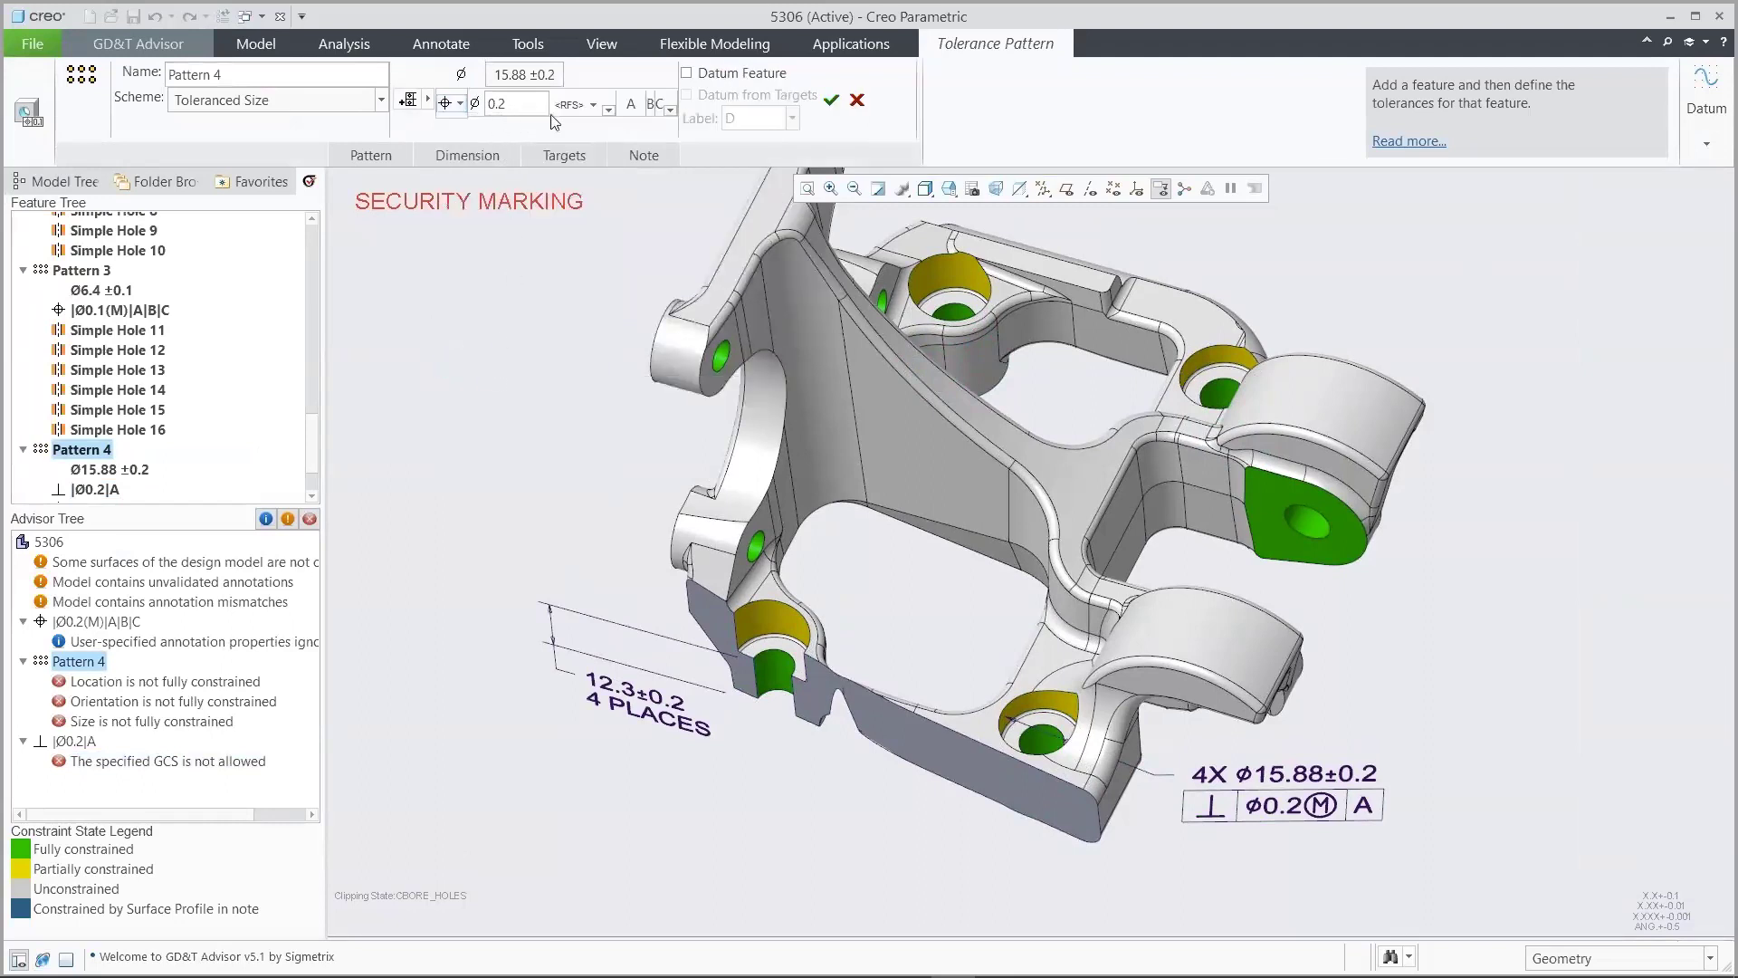
{"action": "left_click", "coordinate": [572, 105]}
{"action": "left_click", "coordinate": [577, 138]}
{"action": "left_click", "coordinate": [831, 103]}
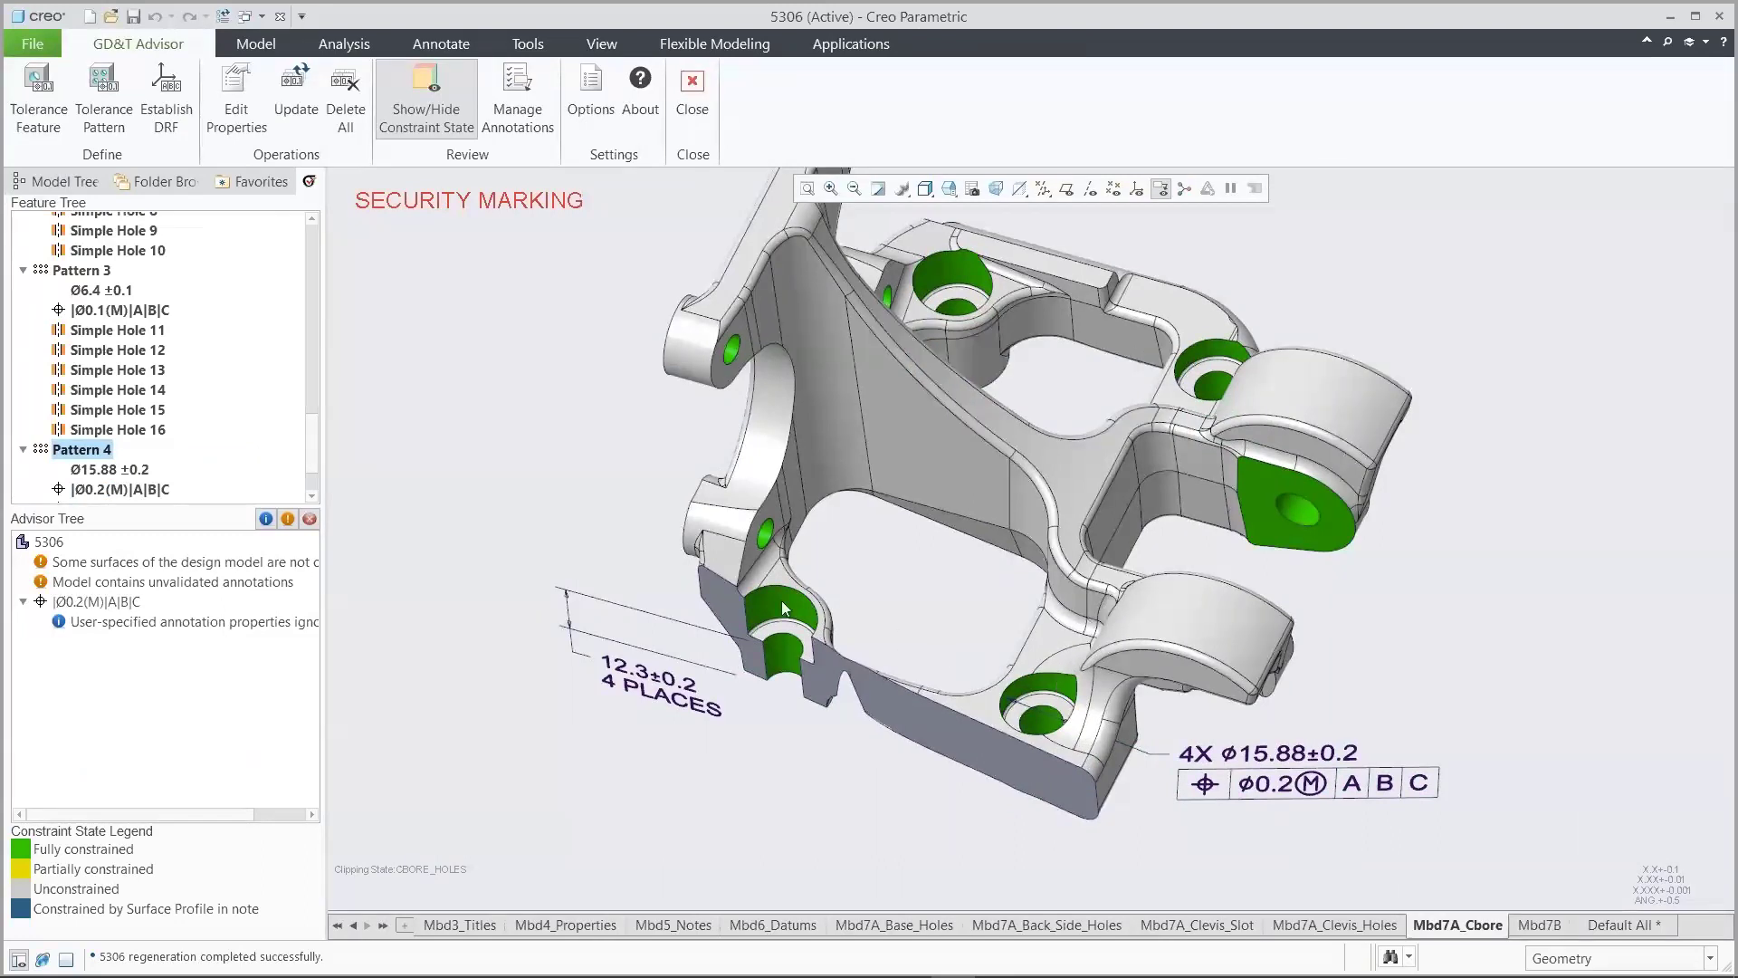
{"action": "left_click", "coordinate": [425, 90]}
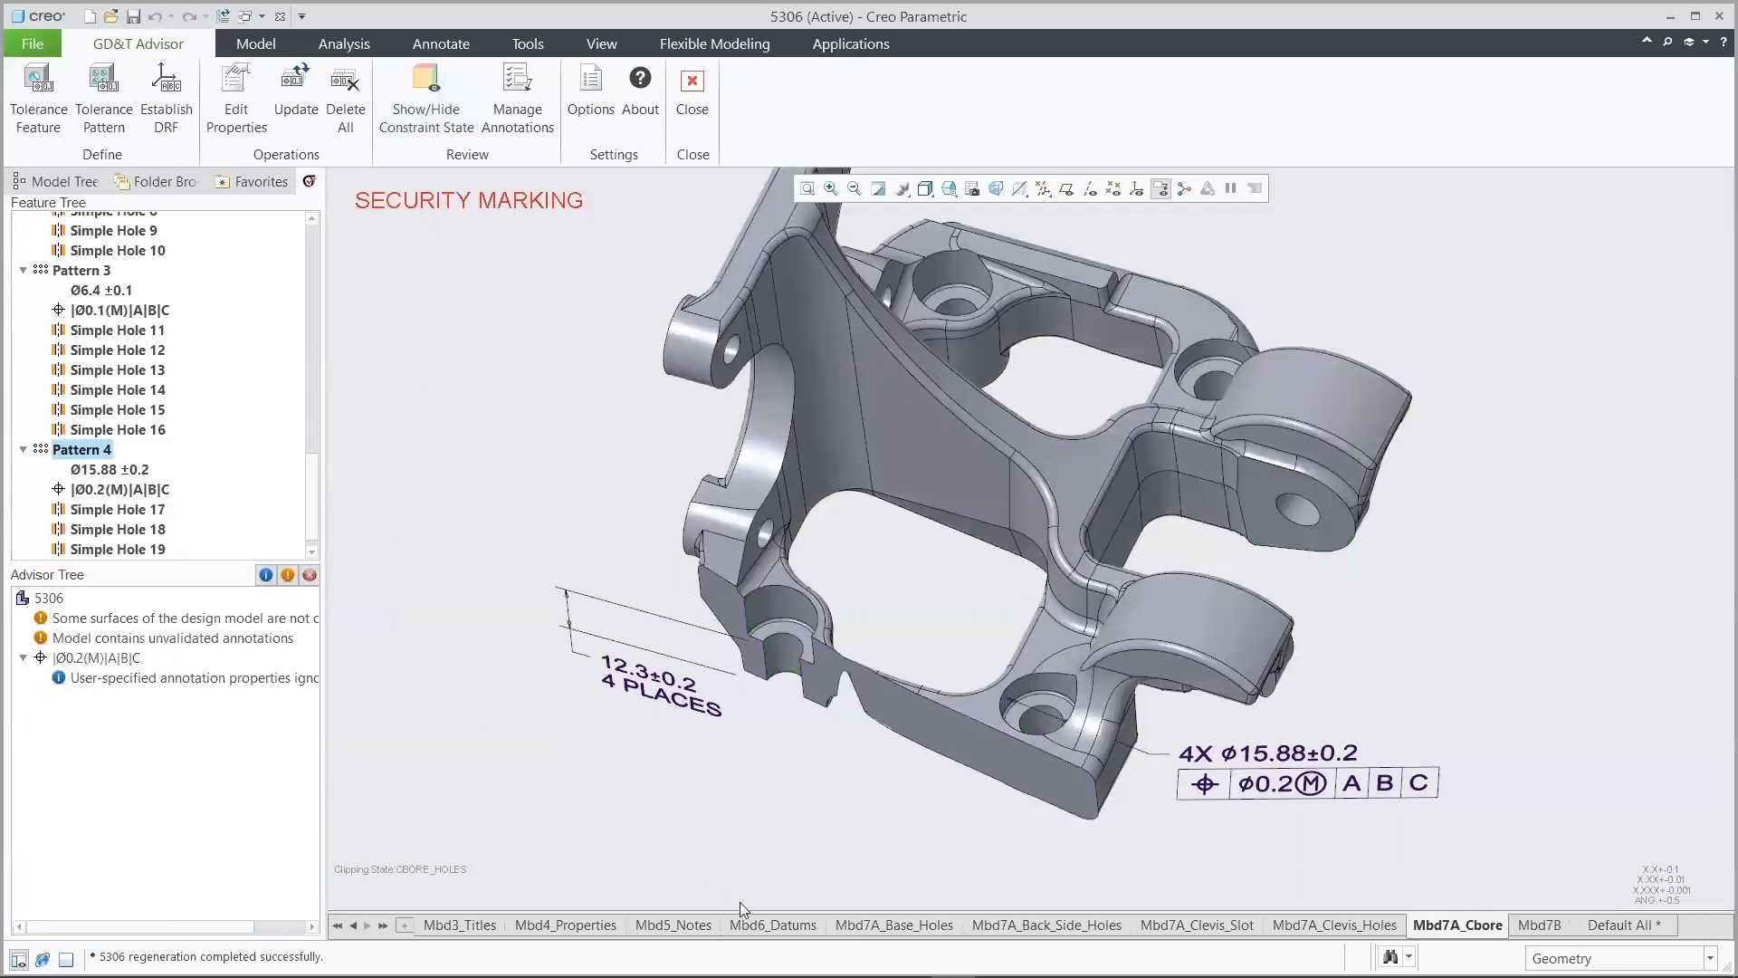
Switch to the Mbd6_Datums state and set the model type to Other in the model properties
{"action": "left_click", "coordinate": [765, 925]}
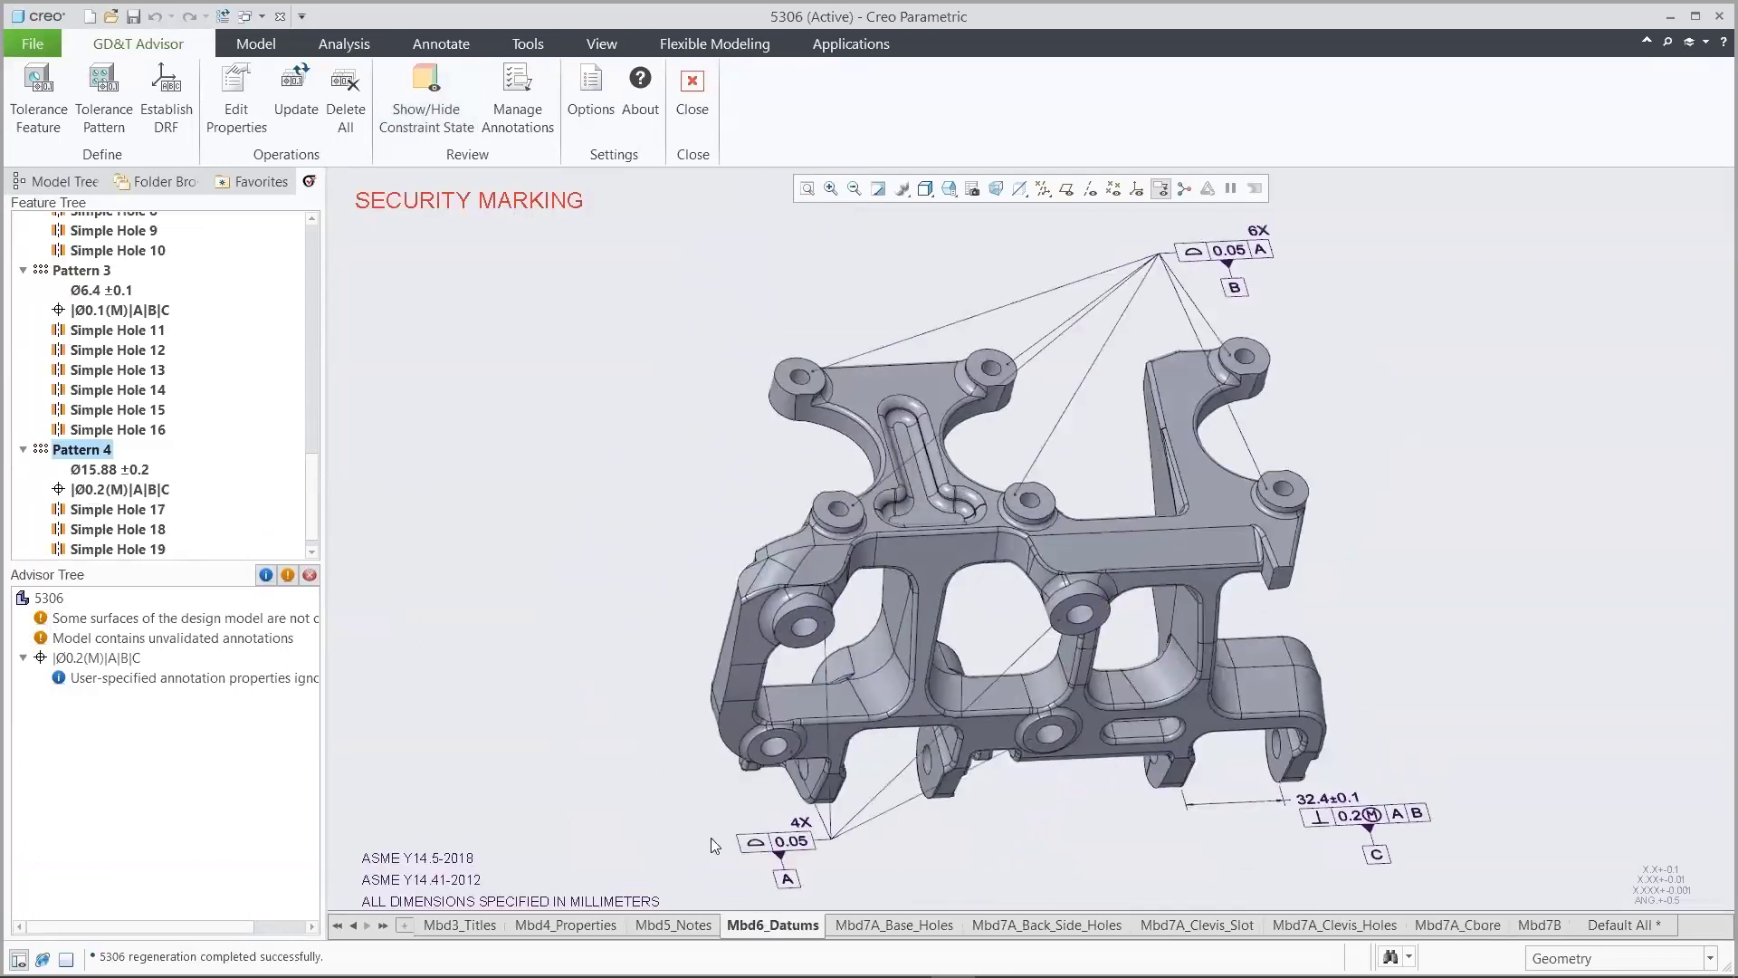
{"action": "left_click", "coordinate": [235, 99]}
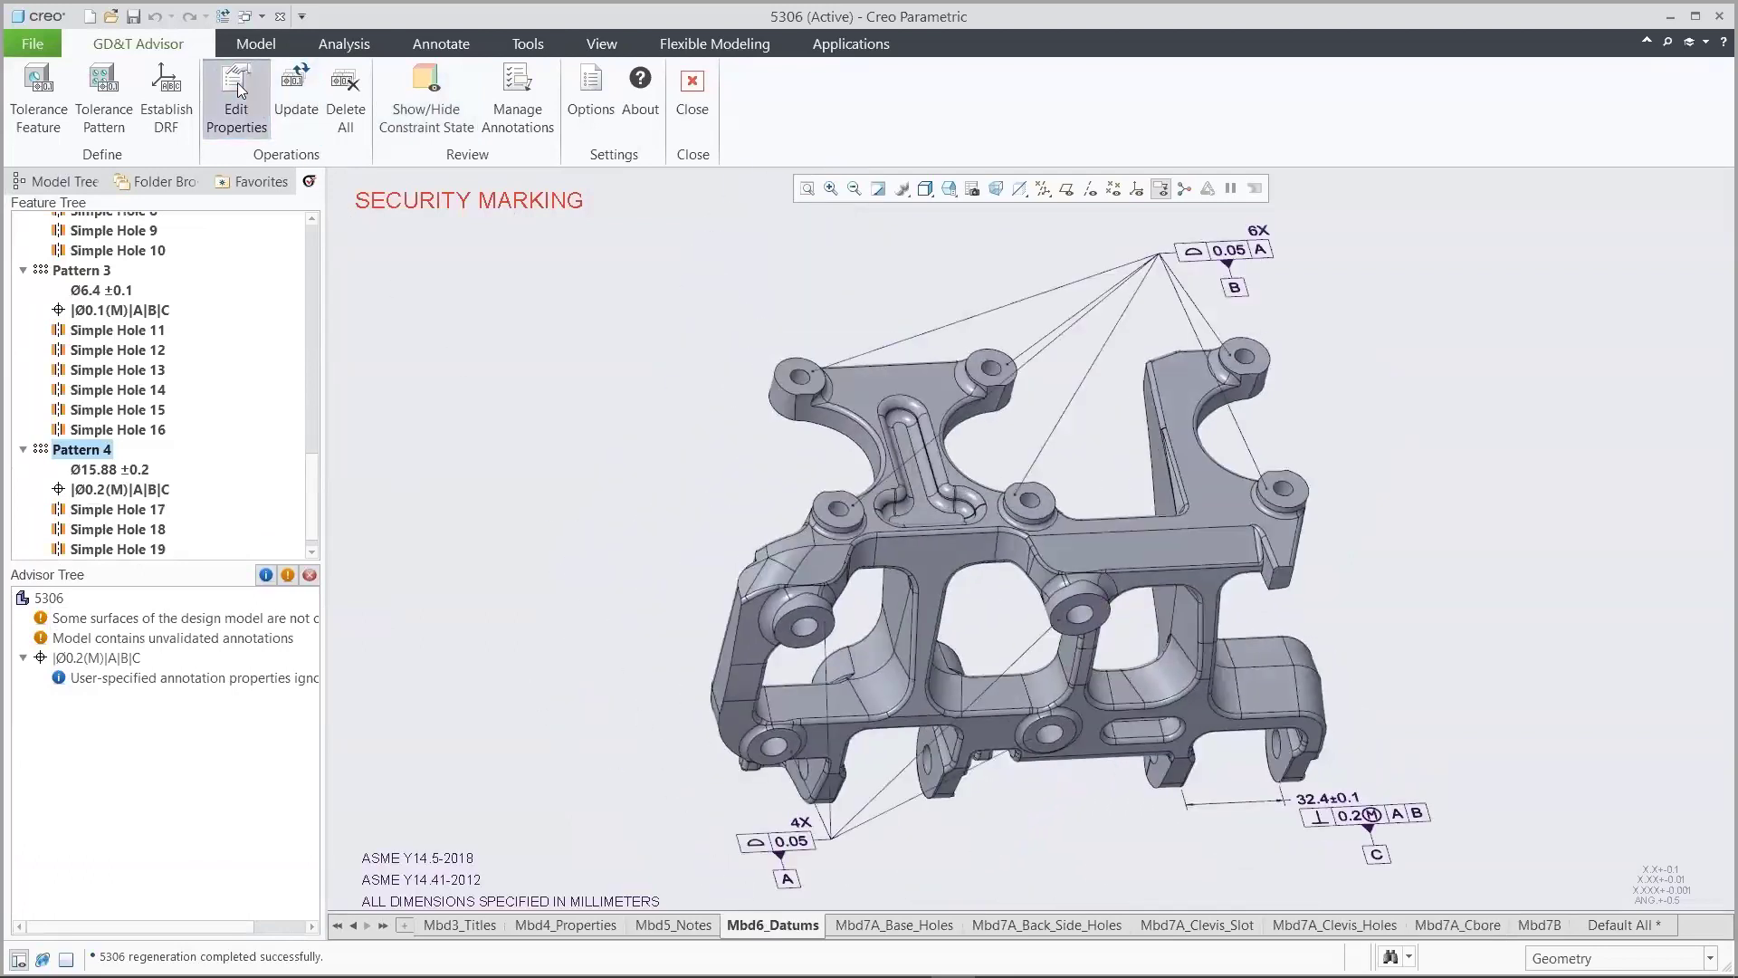
{"action": "left_click", "coordinate": [786, 311]}
{"action": "left_click", "coordinate": [710, 372]}
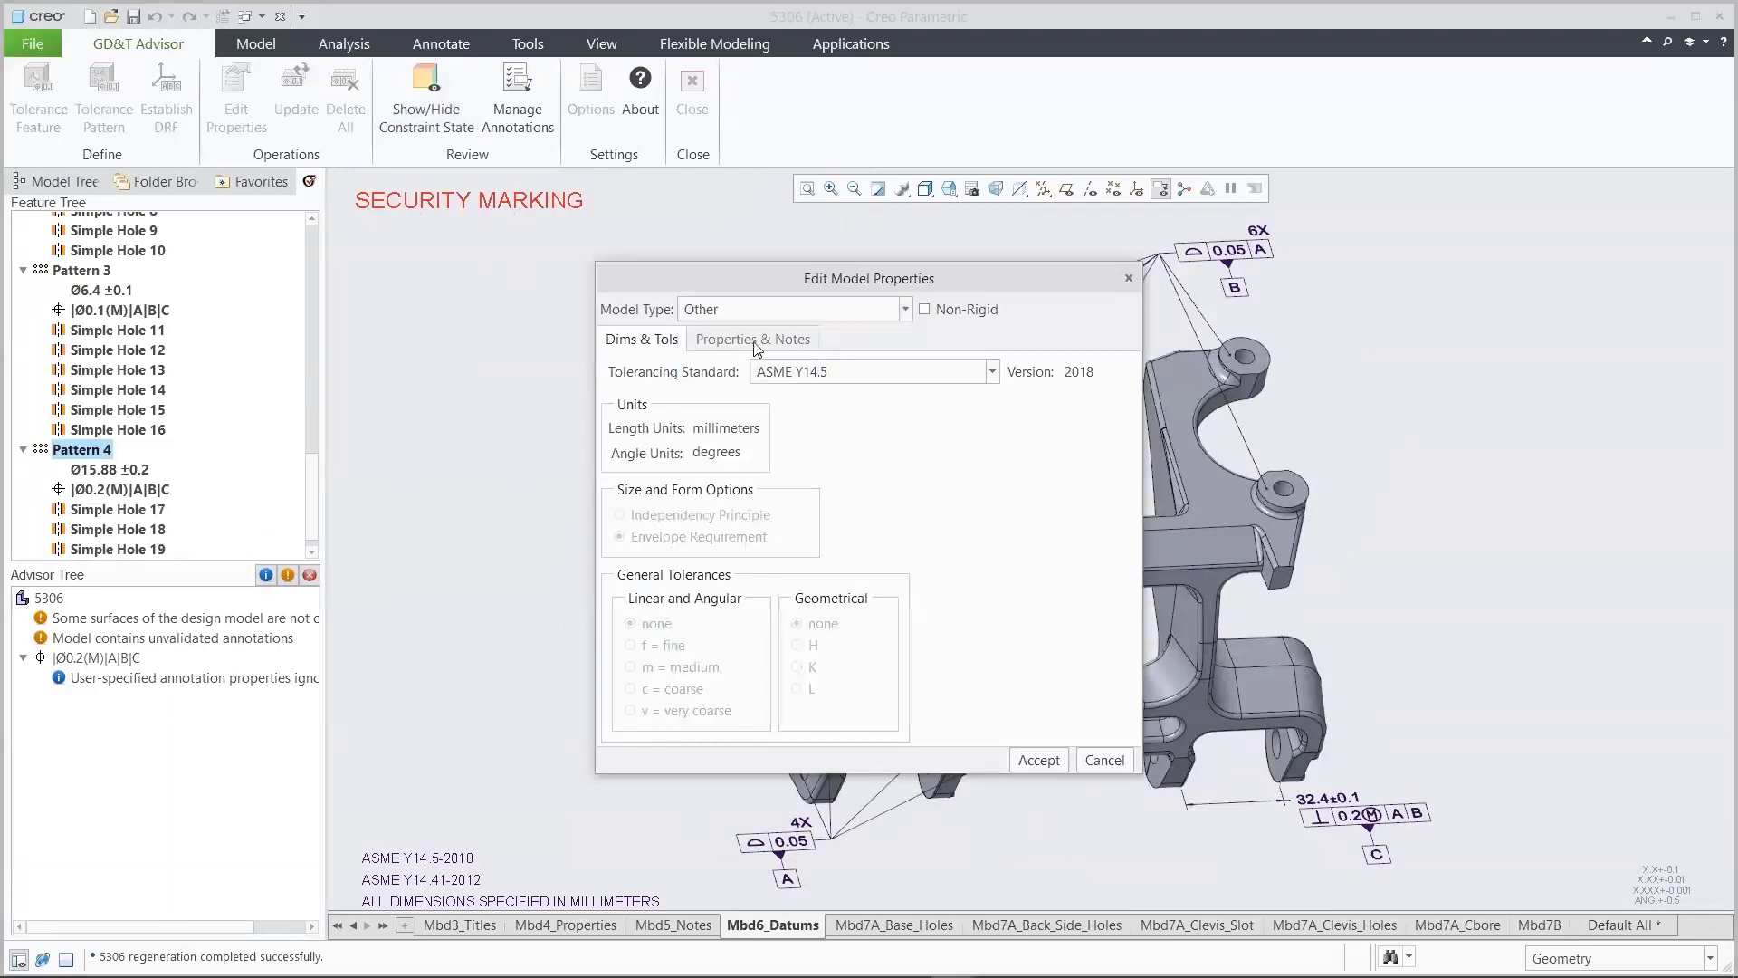
Add the General Profile note to the displayed notes with a general profile tolerance of 0.3 and accept the model properties
{"action": "left_click", "coordinate": [760, 344]}
{"action": "left_click", "coordinate": [944, 444]}
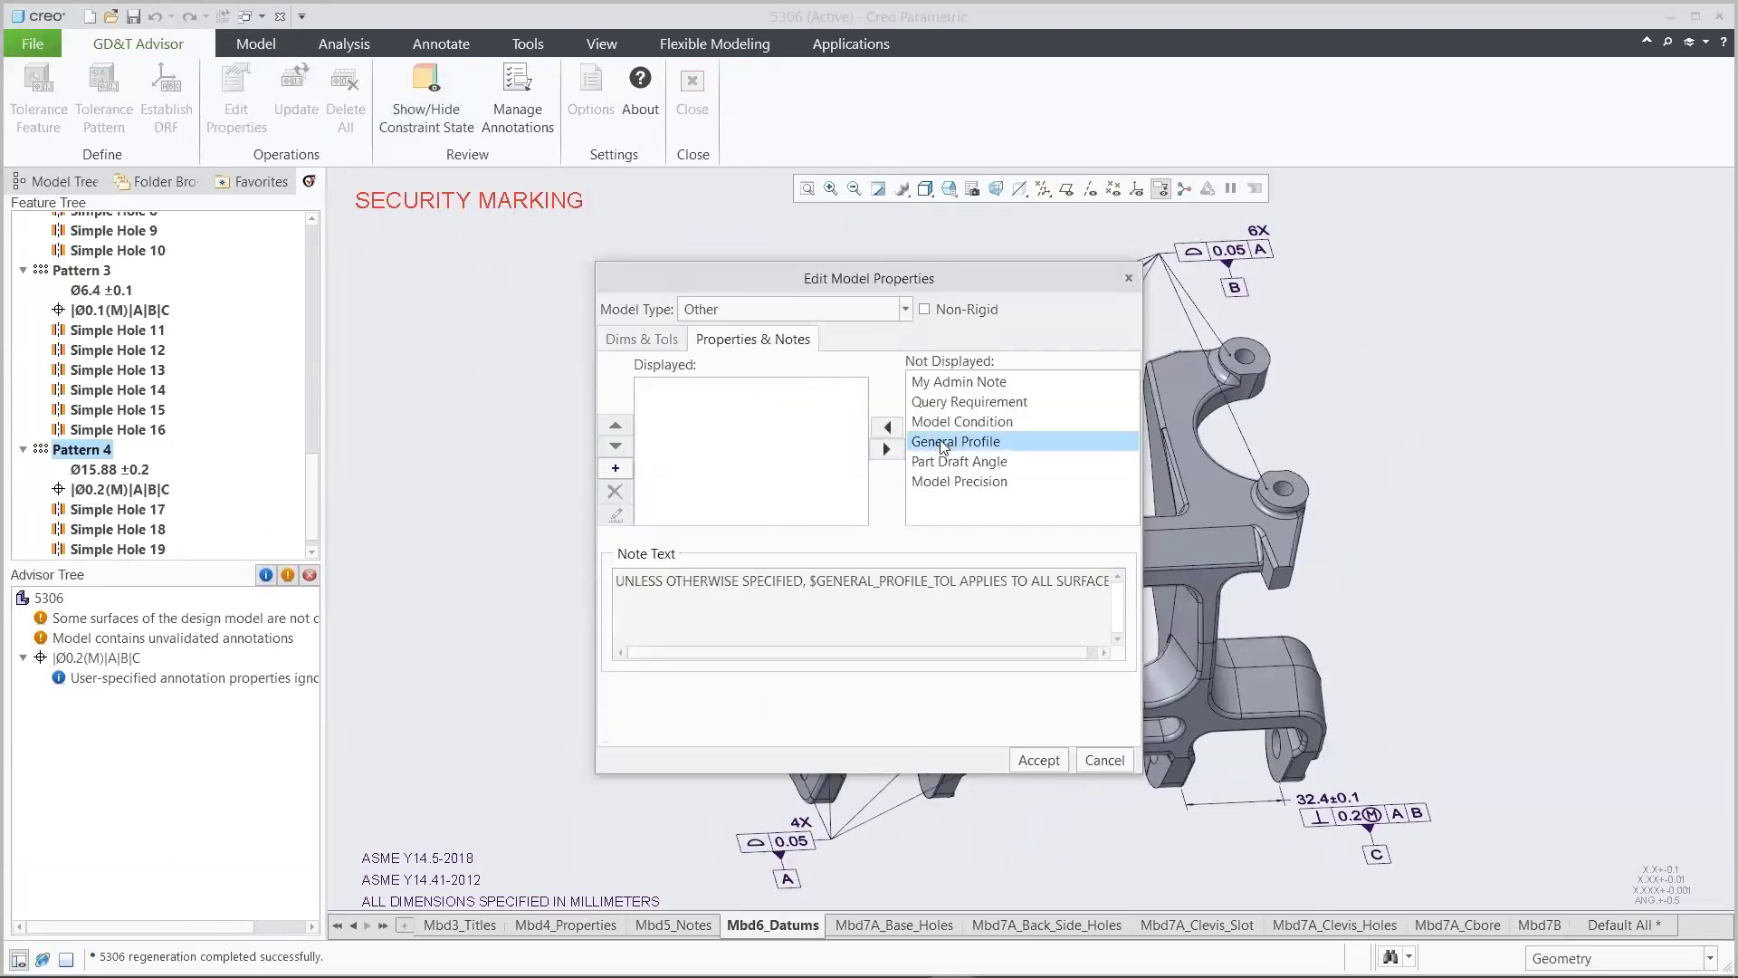
{"action": "left_click", "coordinate": [888, 427]}
{"action": "left_click", "coordinate": [719, 383]}
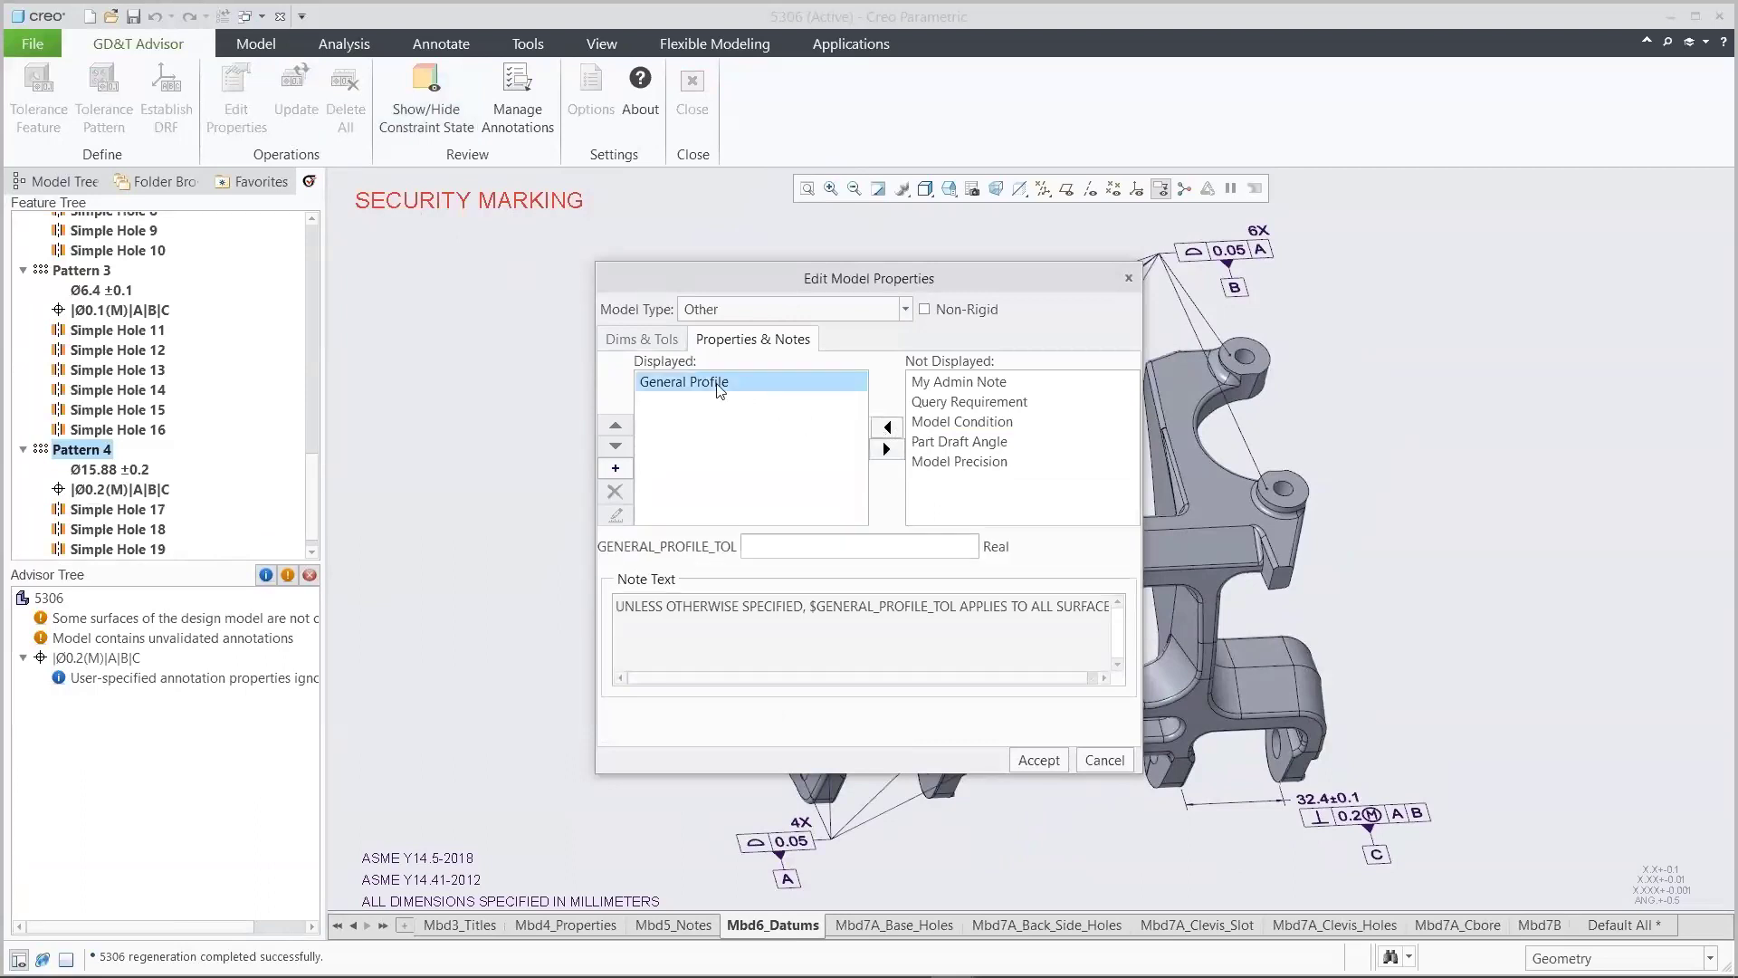
{"action": "left_click", "coordinate": [756, 544]}
{"action": "left_click", "coordinate": [1038, 759]}
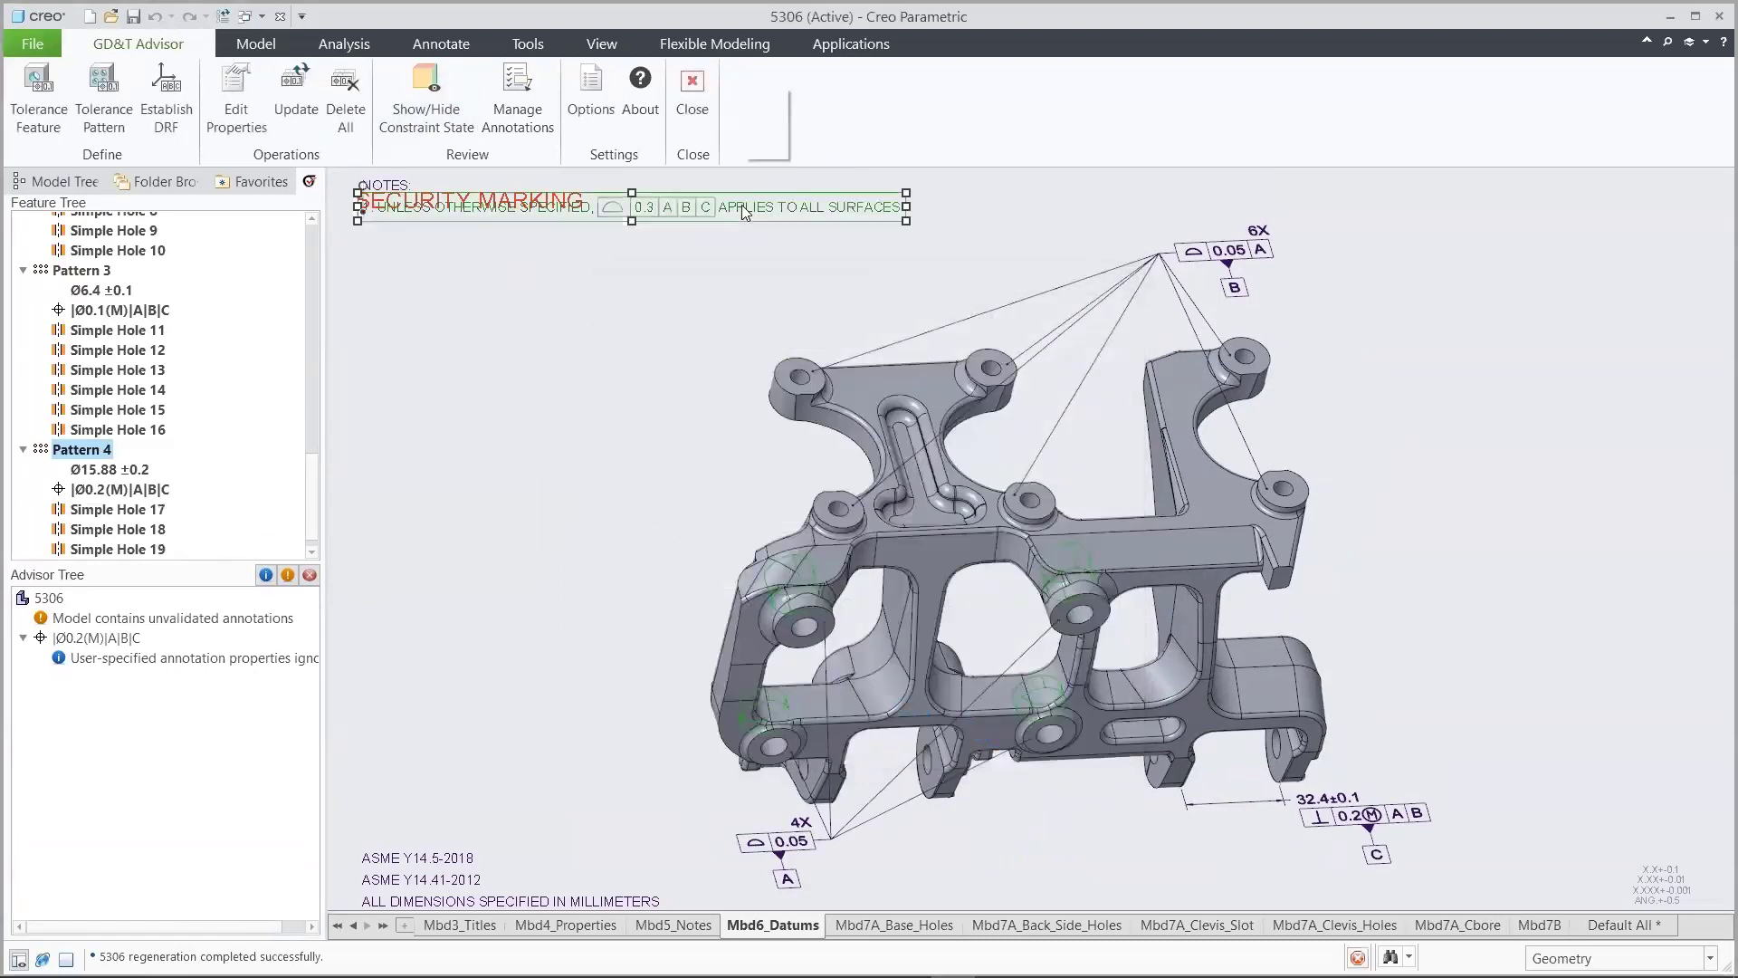
Move the general profile note and the NOTES heading below the SECURITY MARKING text, and check them in the Default All state
{"action": "left_click", "coordinate": [741, 208]}
{"action": "left_click_drag", "start_coordinate": [741, 208], "coordinate": [733, 279]}
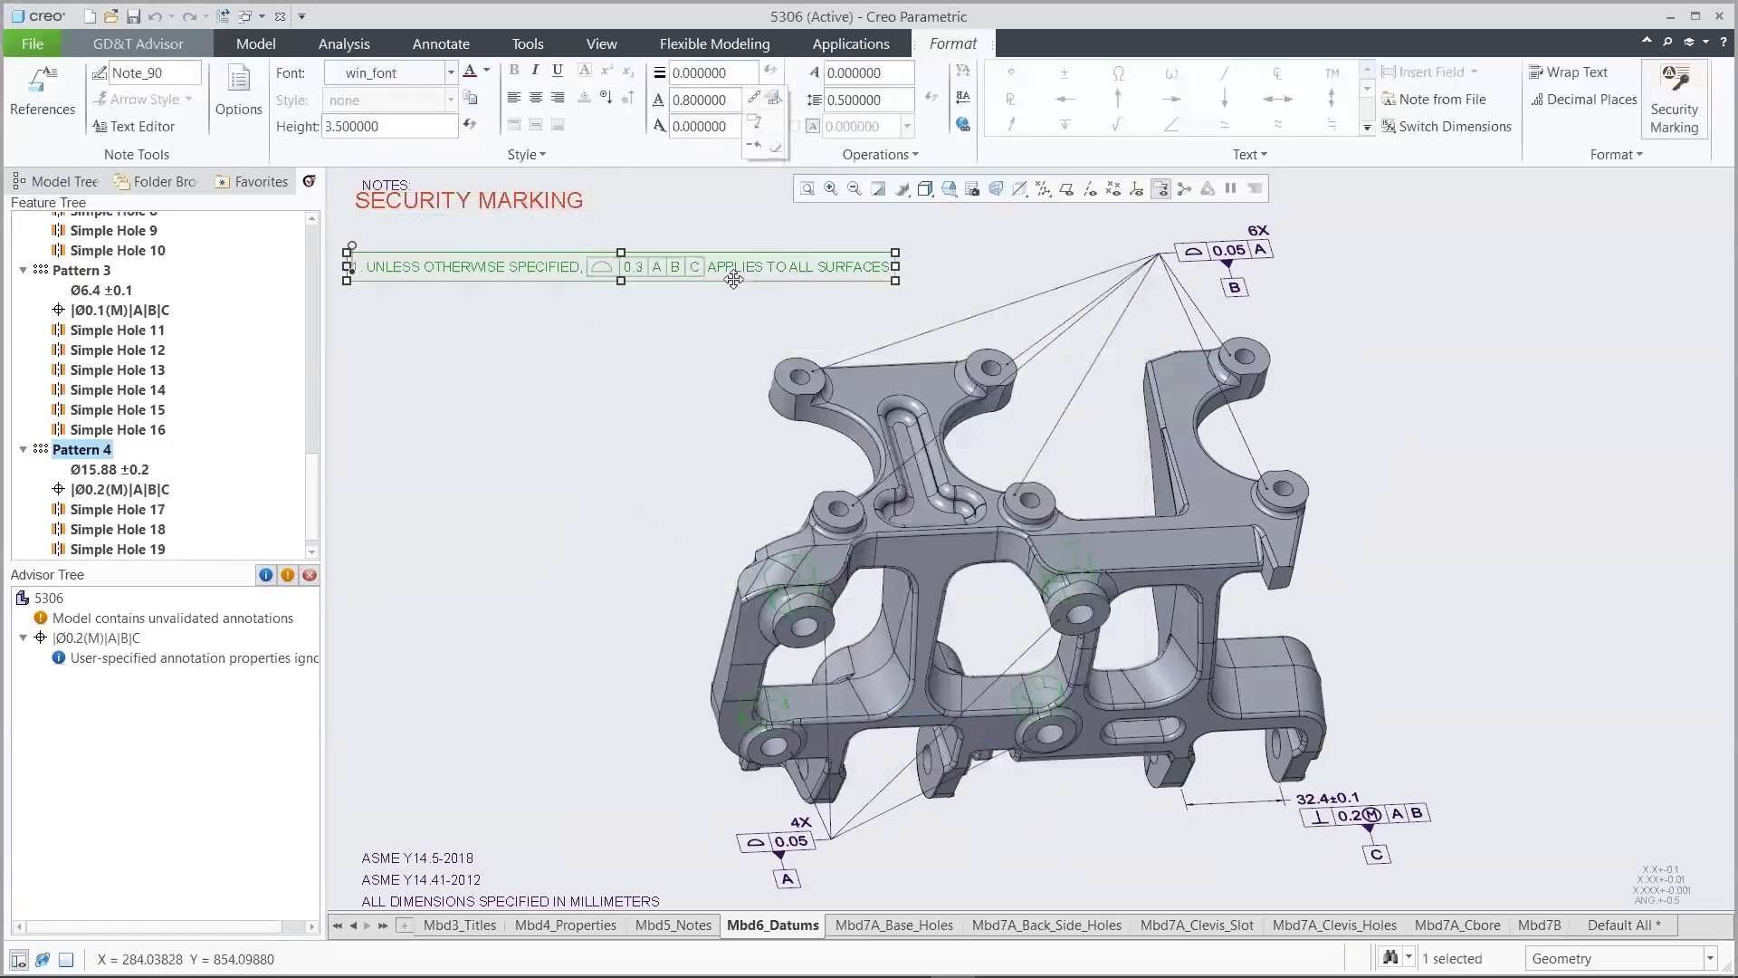
{"action": "left_click", "coordinate": [398, 191]}
{"action": "left_click_drag", "start_coordinate": [399, 191], "coordinate": [398, 243]}
{"action": "left_click", "coordinate": [507, 391]}
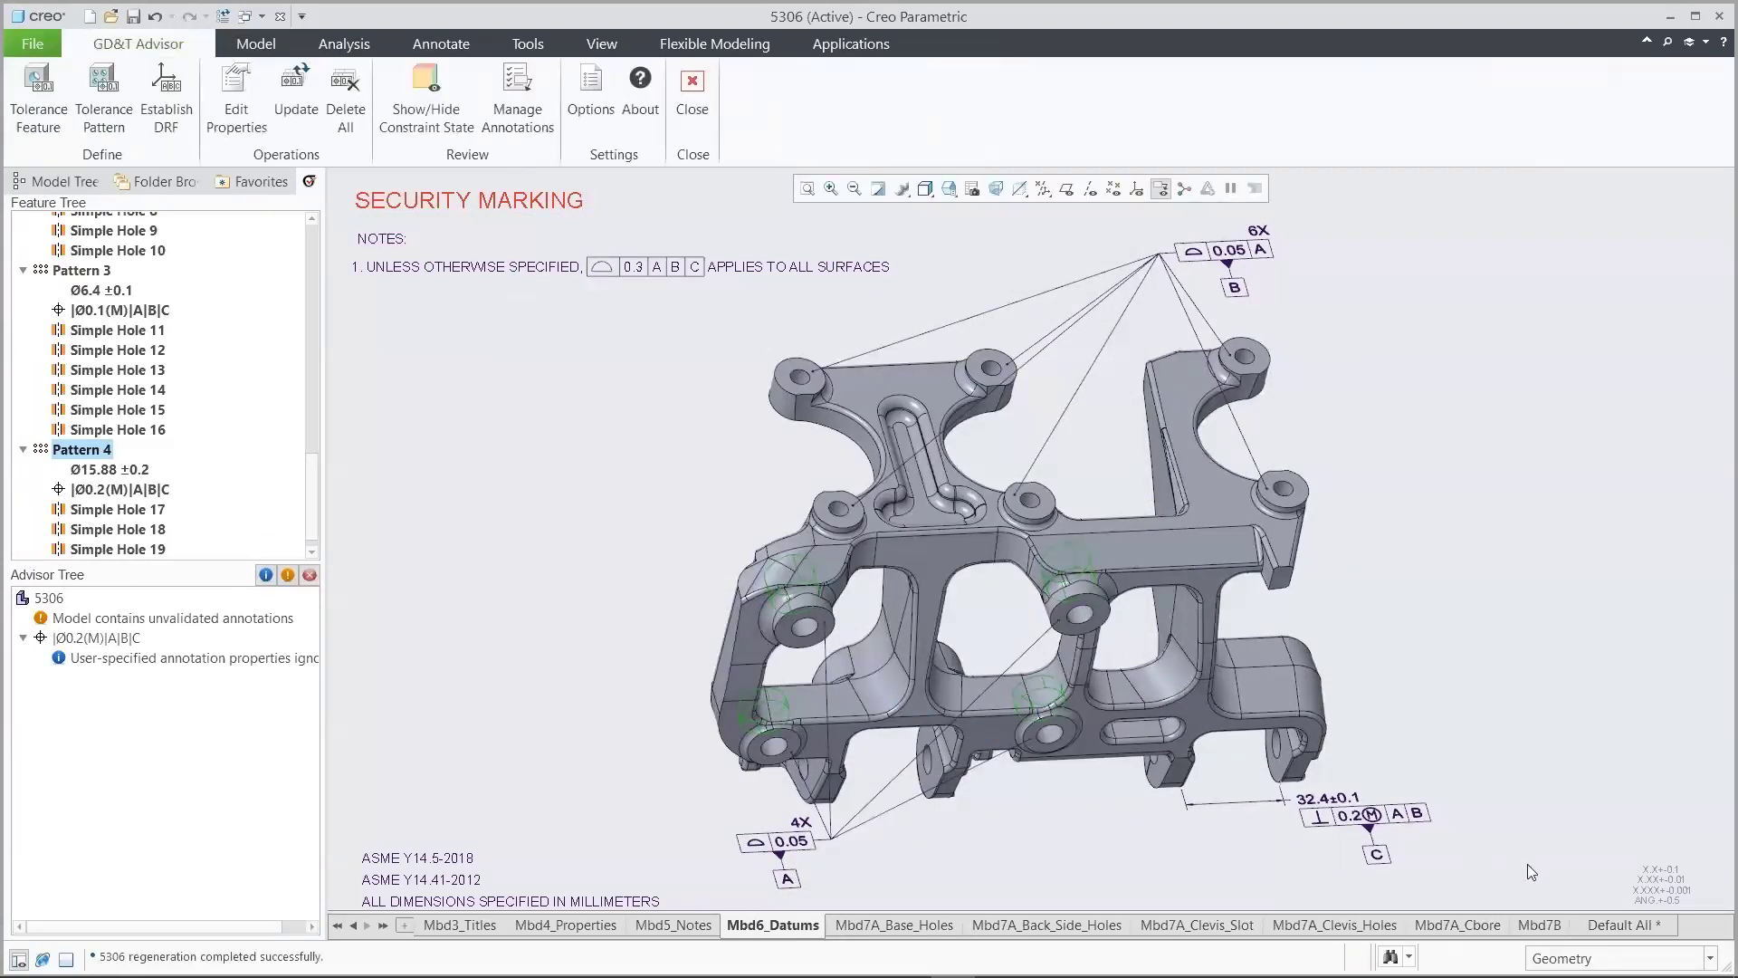
{"action": "left_click", "coordinate": [1625, 925]}
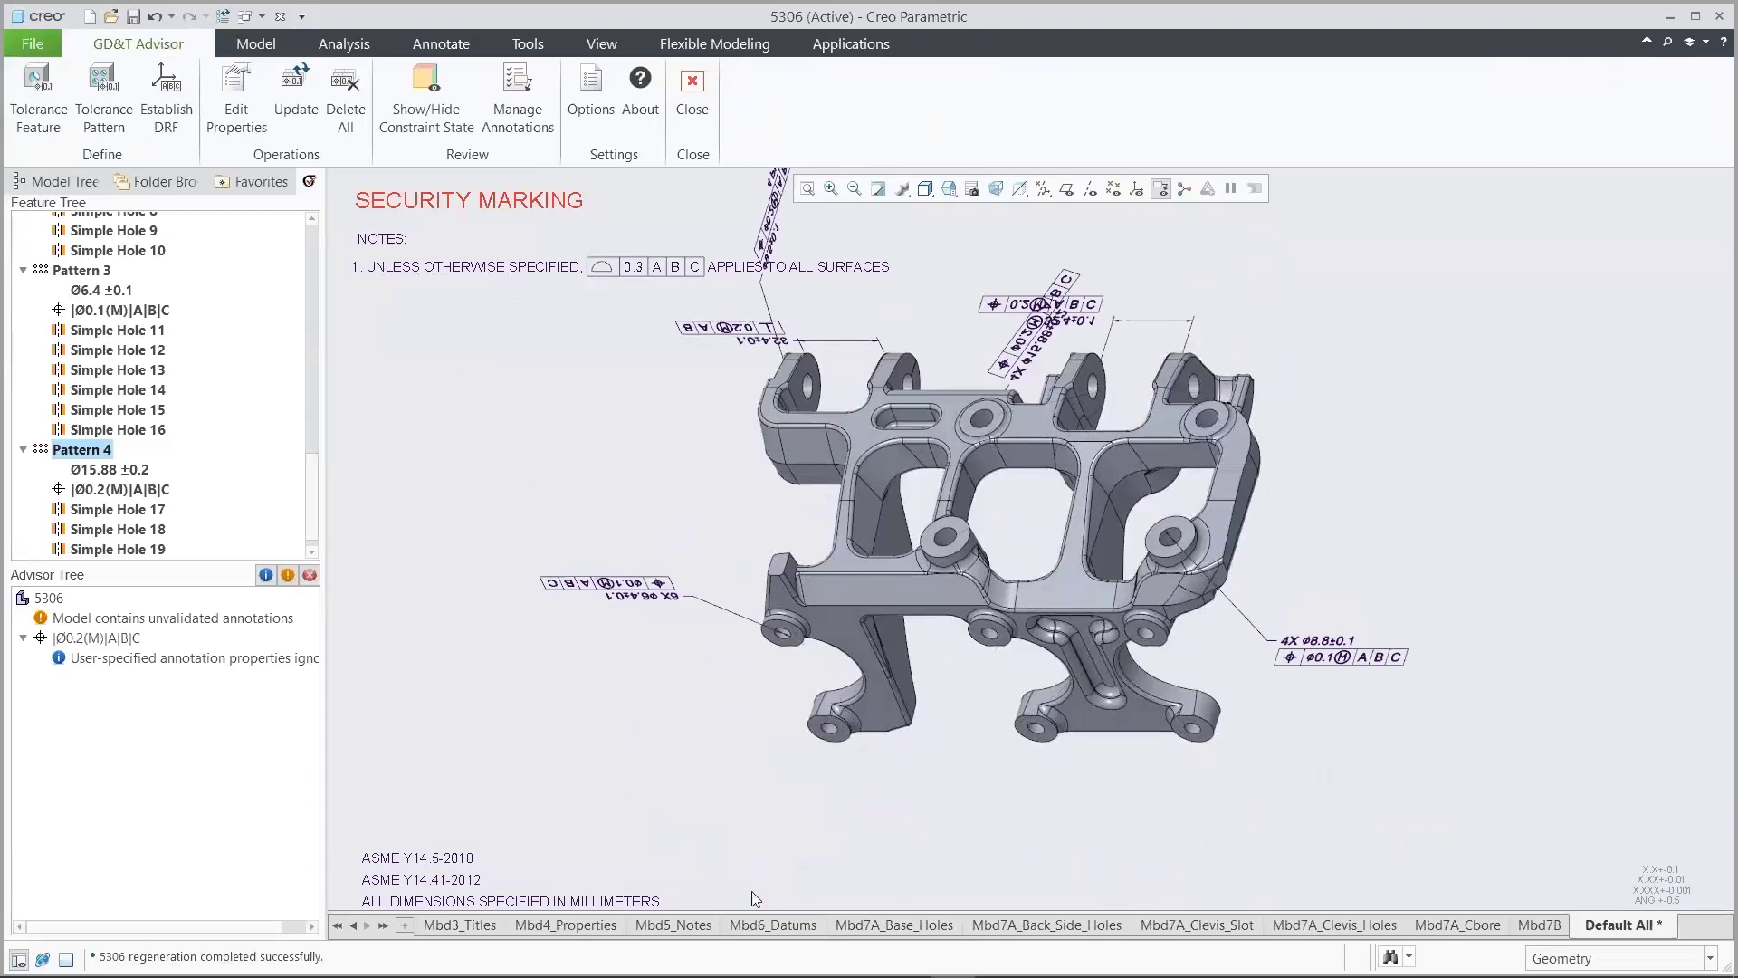
{"action": "left_click", "coordinate": [774, 925]}
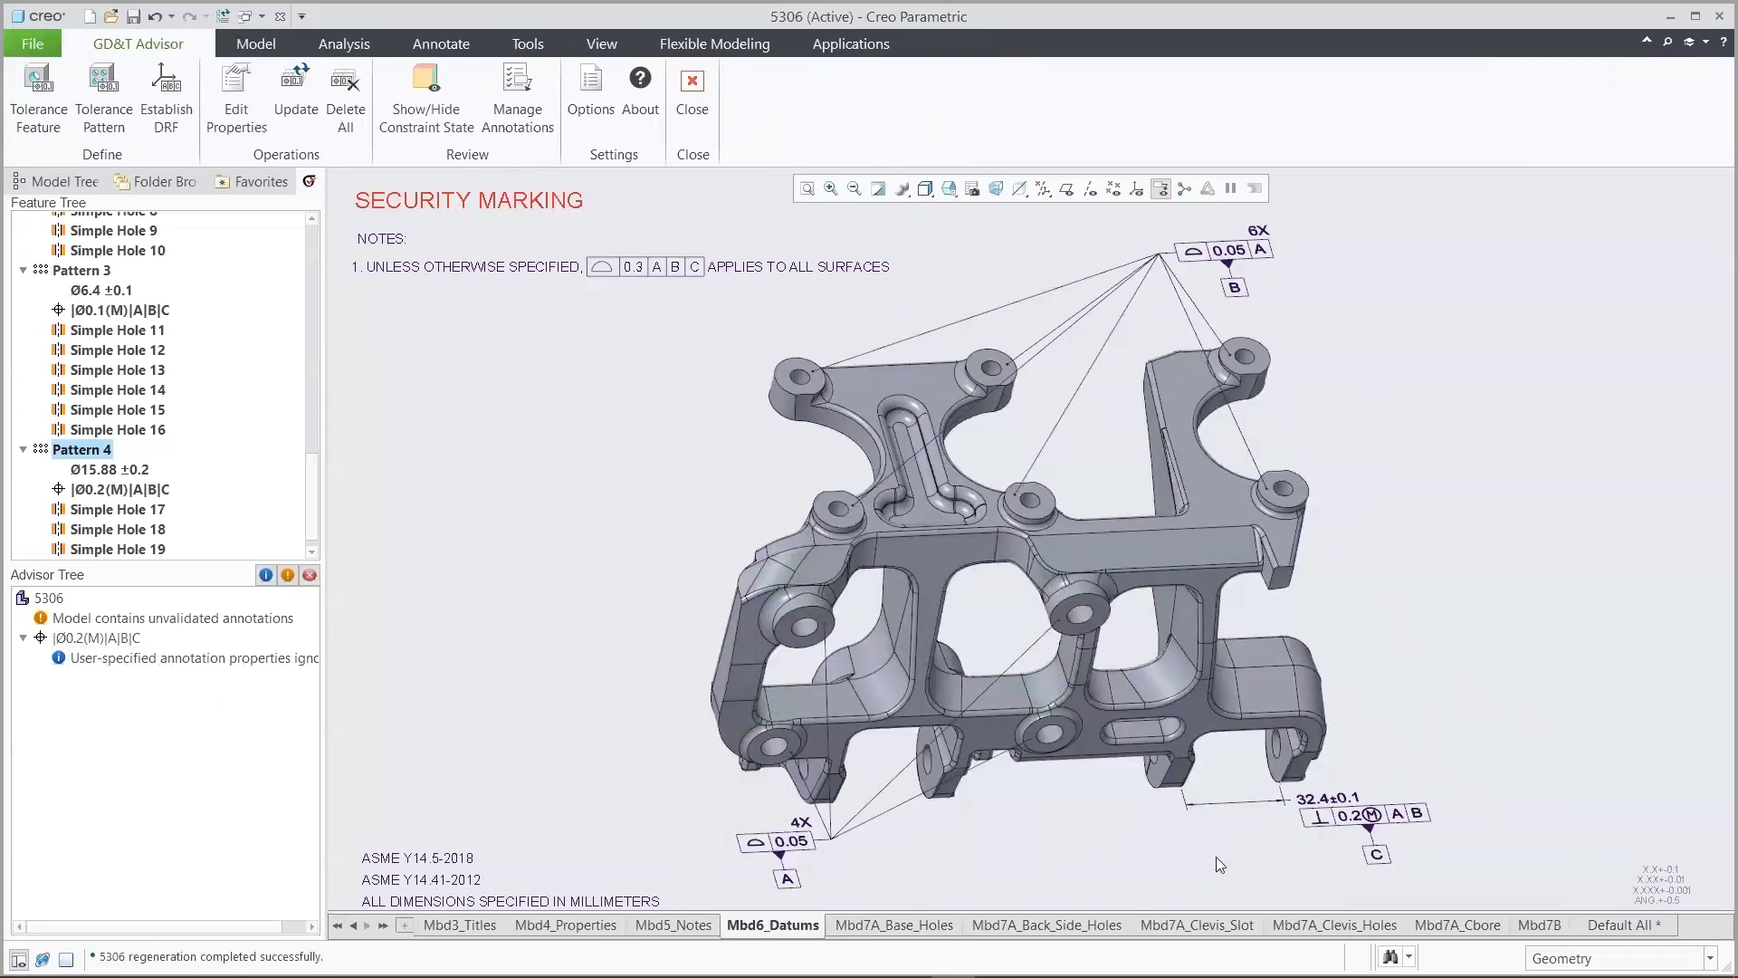
In the Mbd7A_Clevis_Holes state, remove the additional text 4 PLACES below the position tolerance frame of the 9.5 mm holes
{"action": "left_click", "coordinate": [1353, 925]}
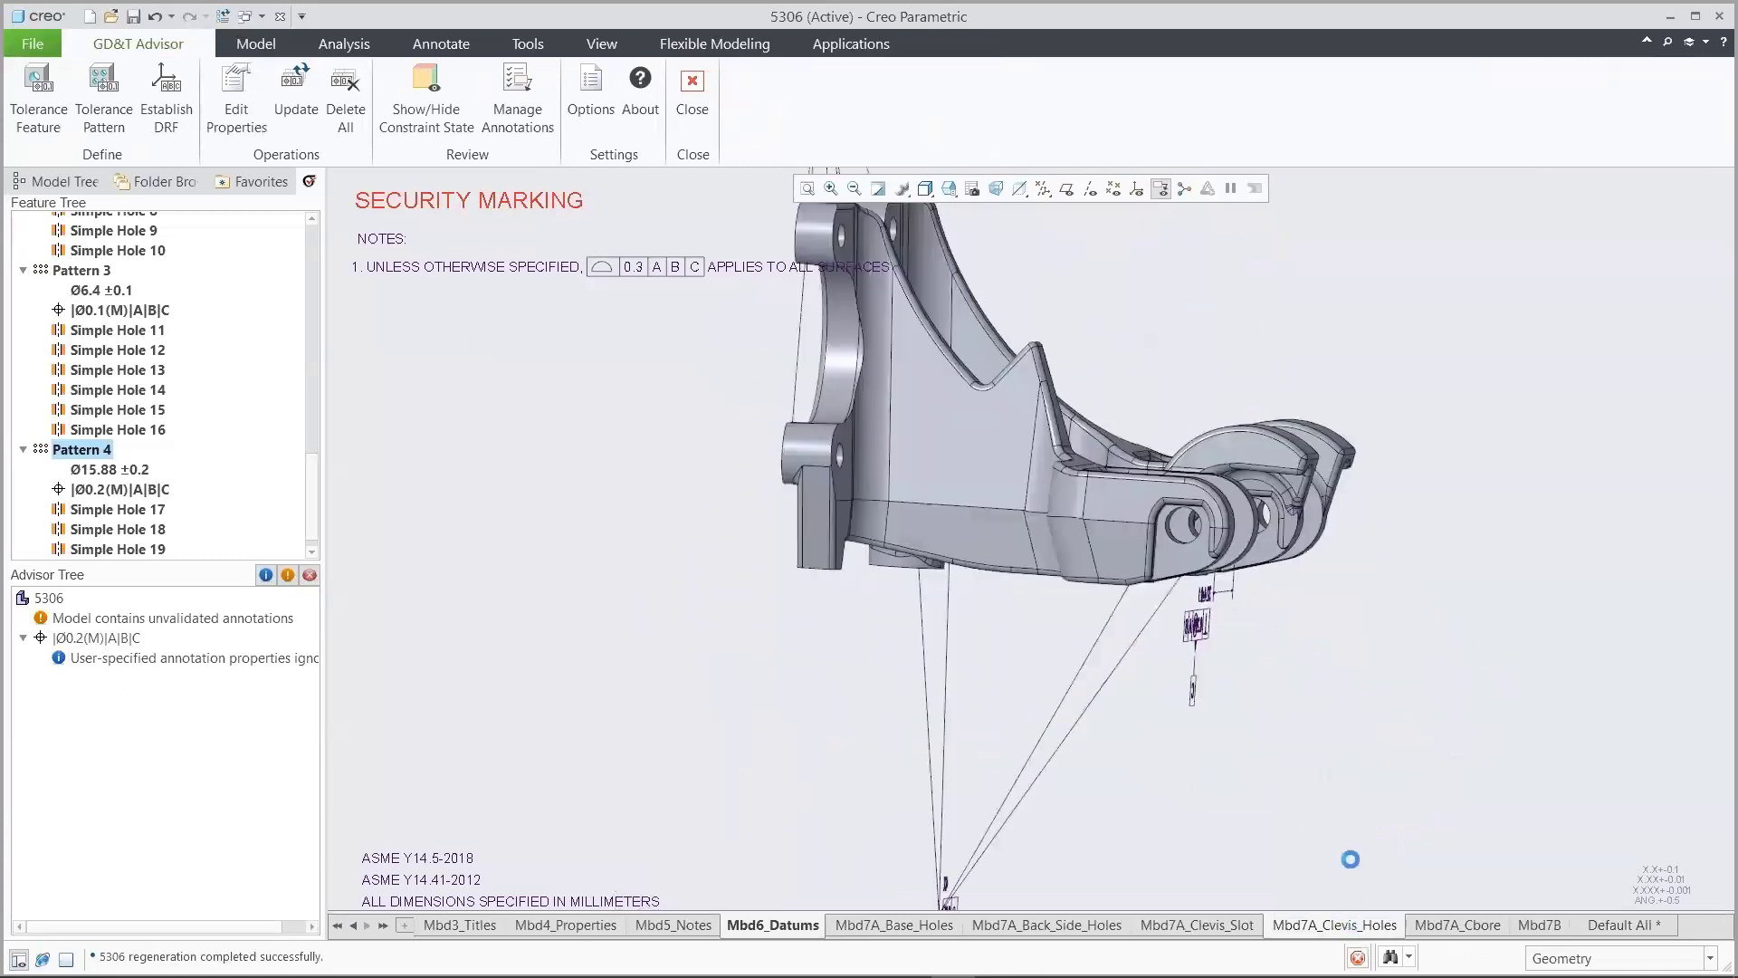
{"action": "left_click", "coordinate": [180, 658]}
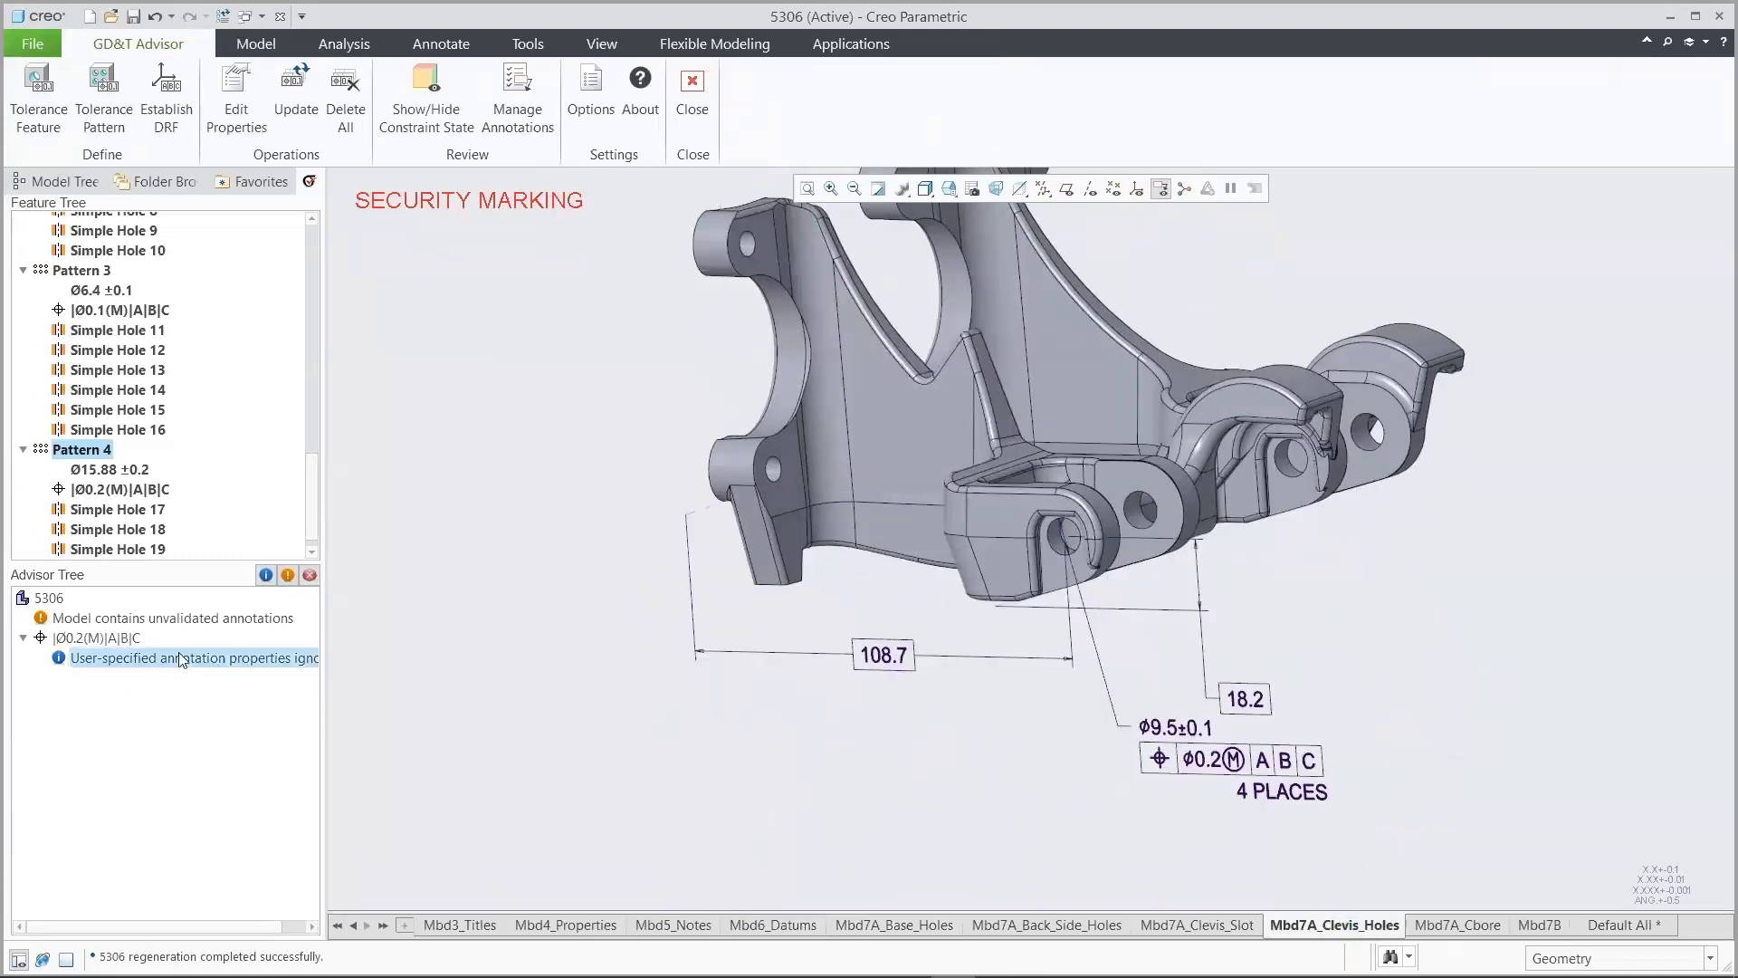
{"action": "left_click", "coordinate": [1213, 760]}
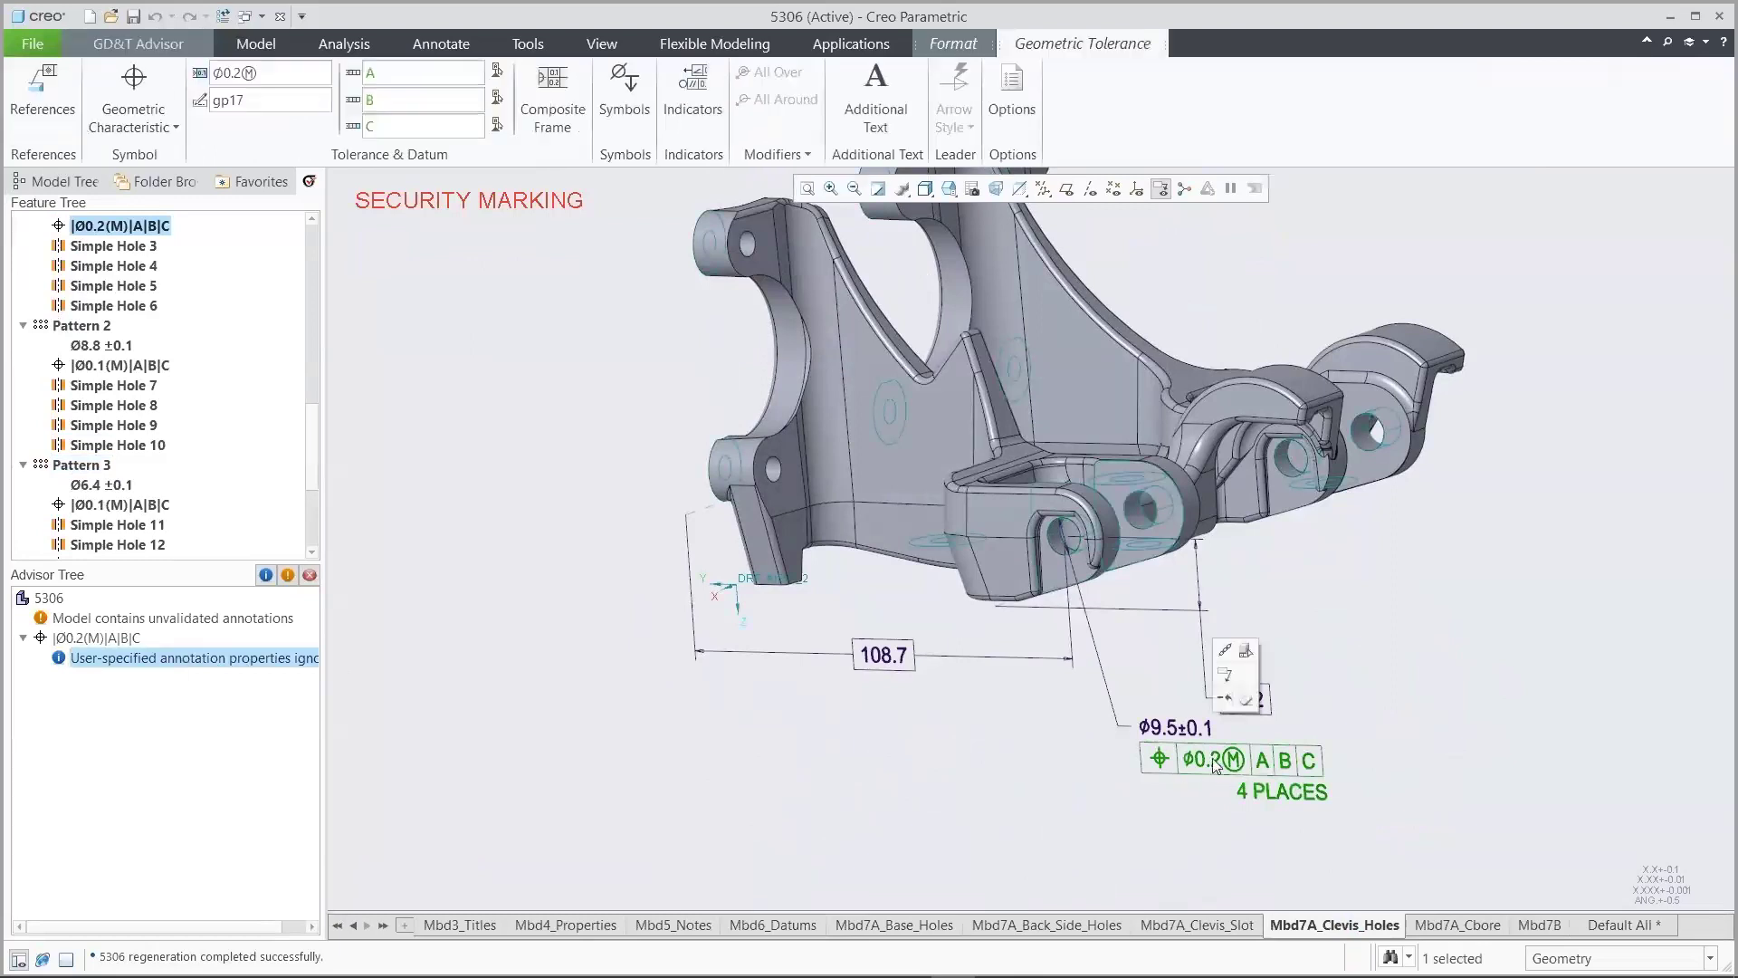
{"action": "left_click", "coordinate": [883, 90]}
{"action": "left_click_drag", "start_coordinate": [1006, 347], "coordinate": [943, 349]}
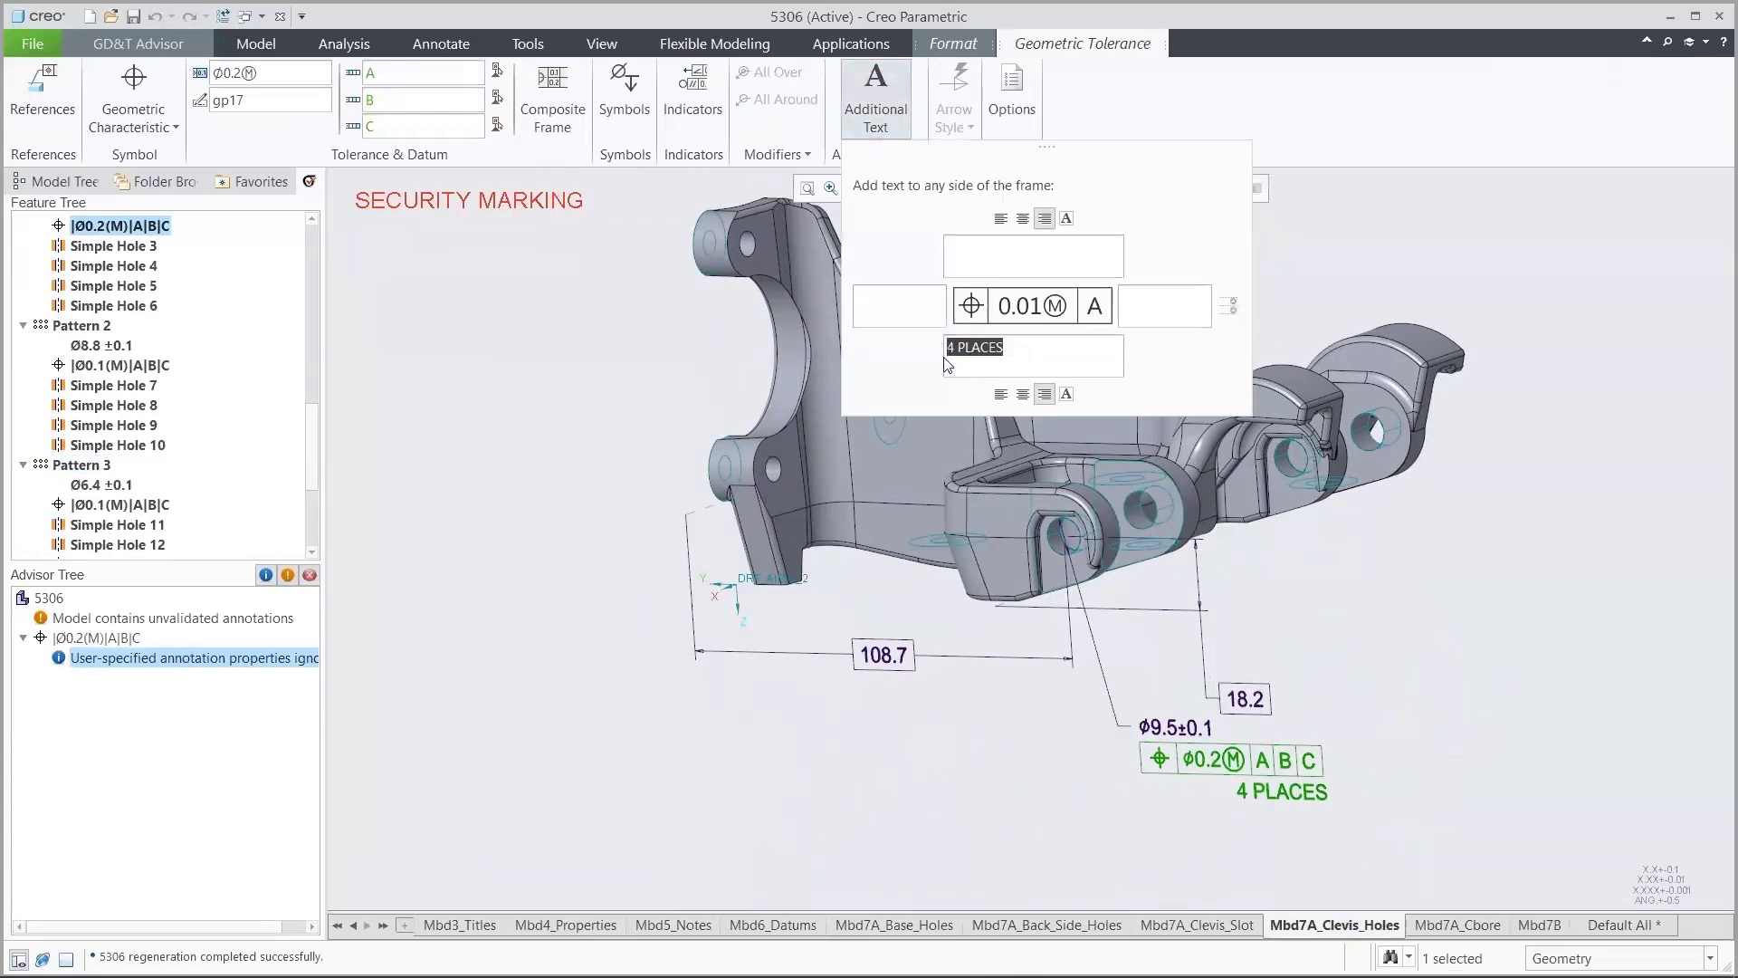
{"action": "key", "text": "Delete"}
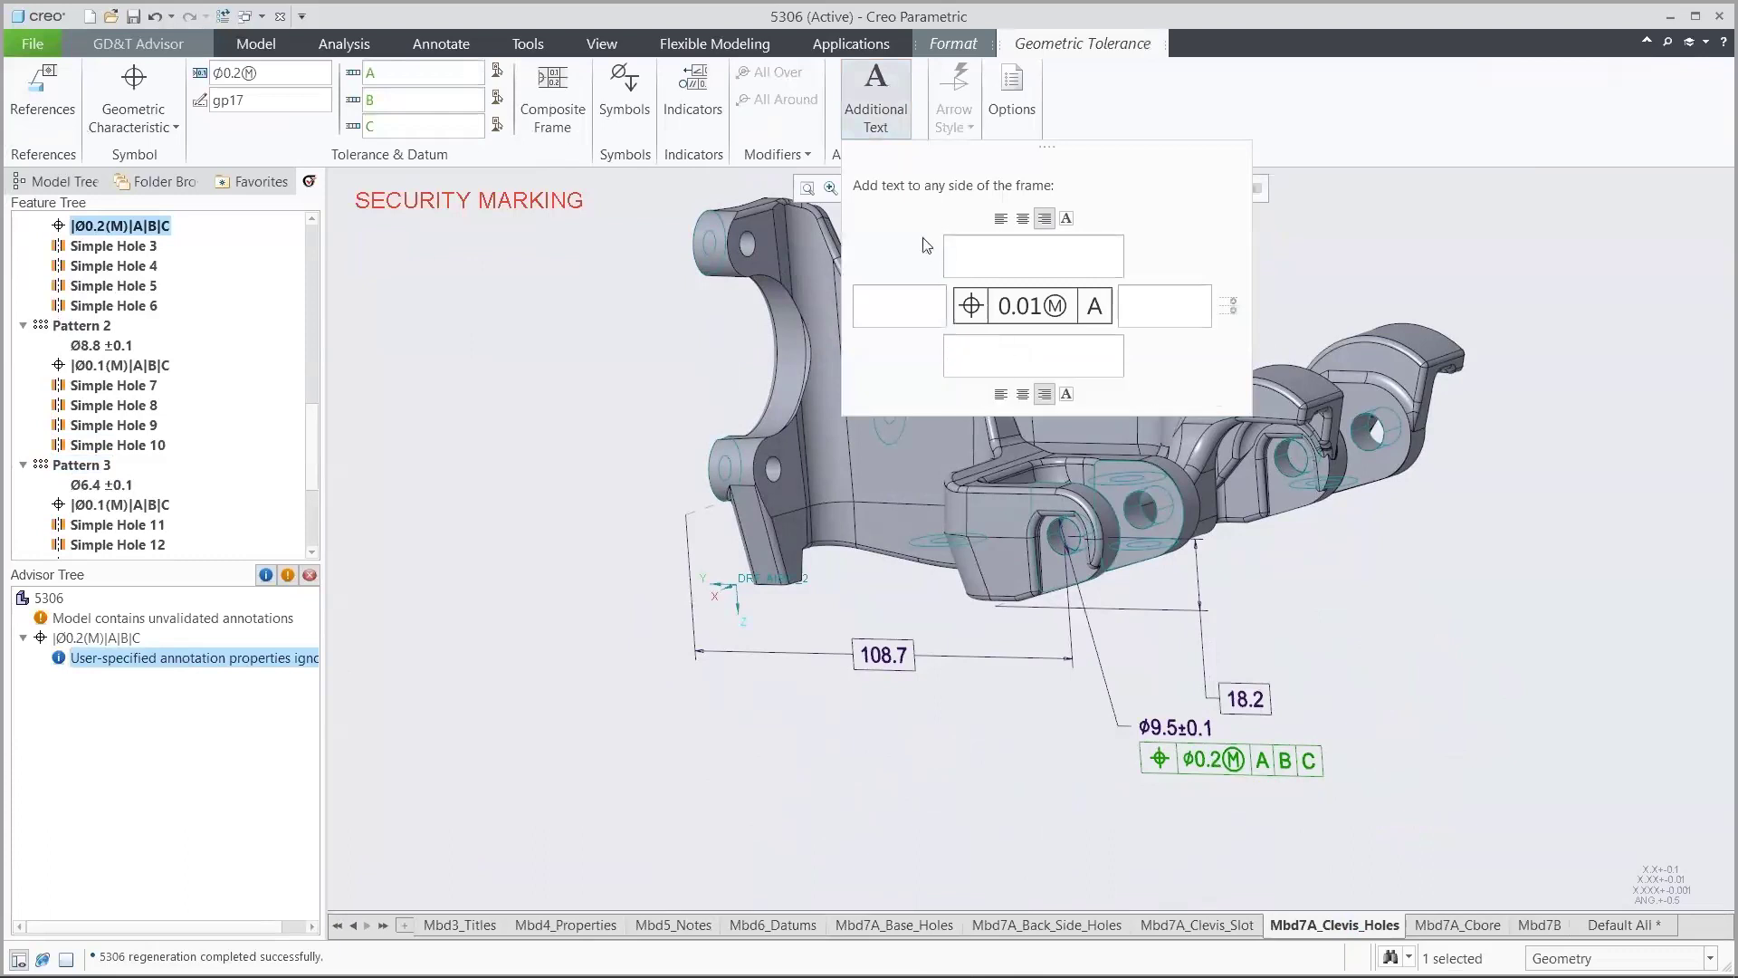
Update the GD&T Advisor results and correct the mismatched pattern member count of dimension ad42 on the clevis holes
{"action": "left_click", "coordinate": [885, 84]}
{"action": "left_click", "coordinate": [676, 353]}
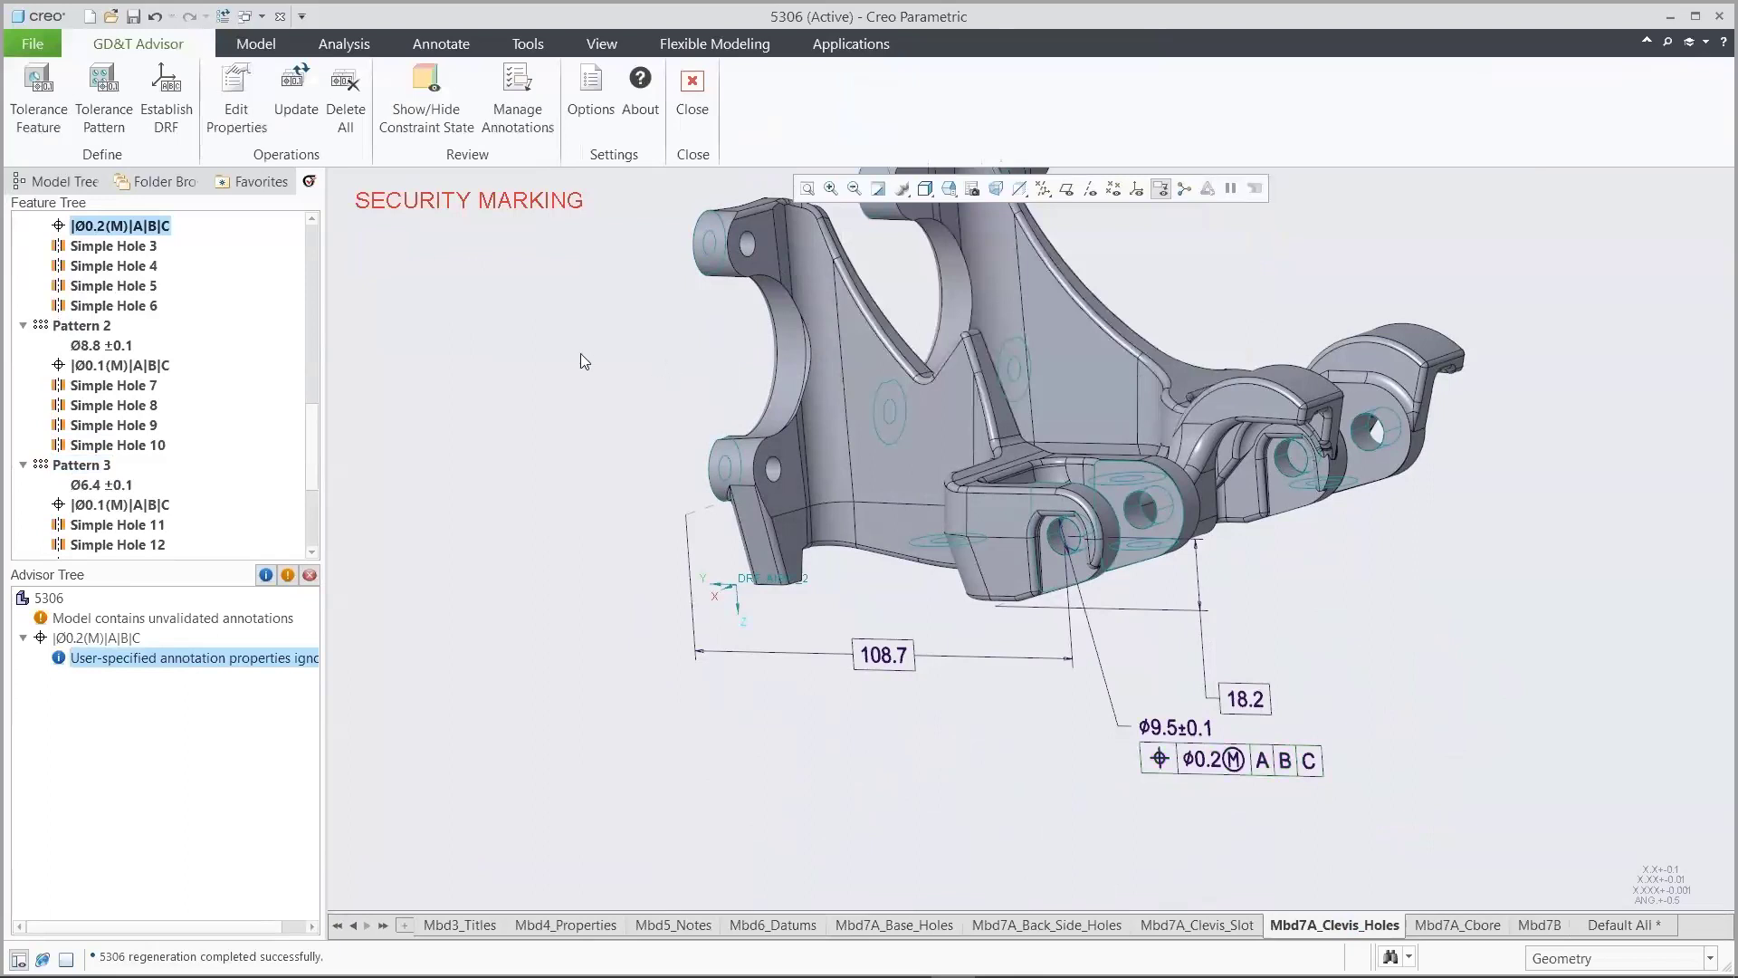
{"action": "left_click", "coordinate": [296, 90]}
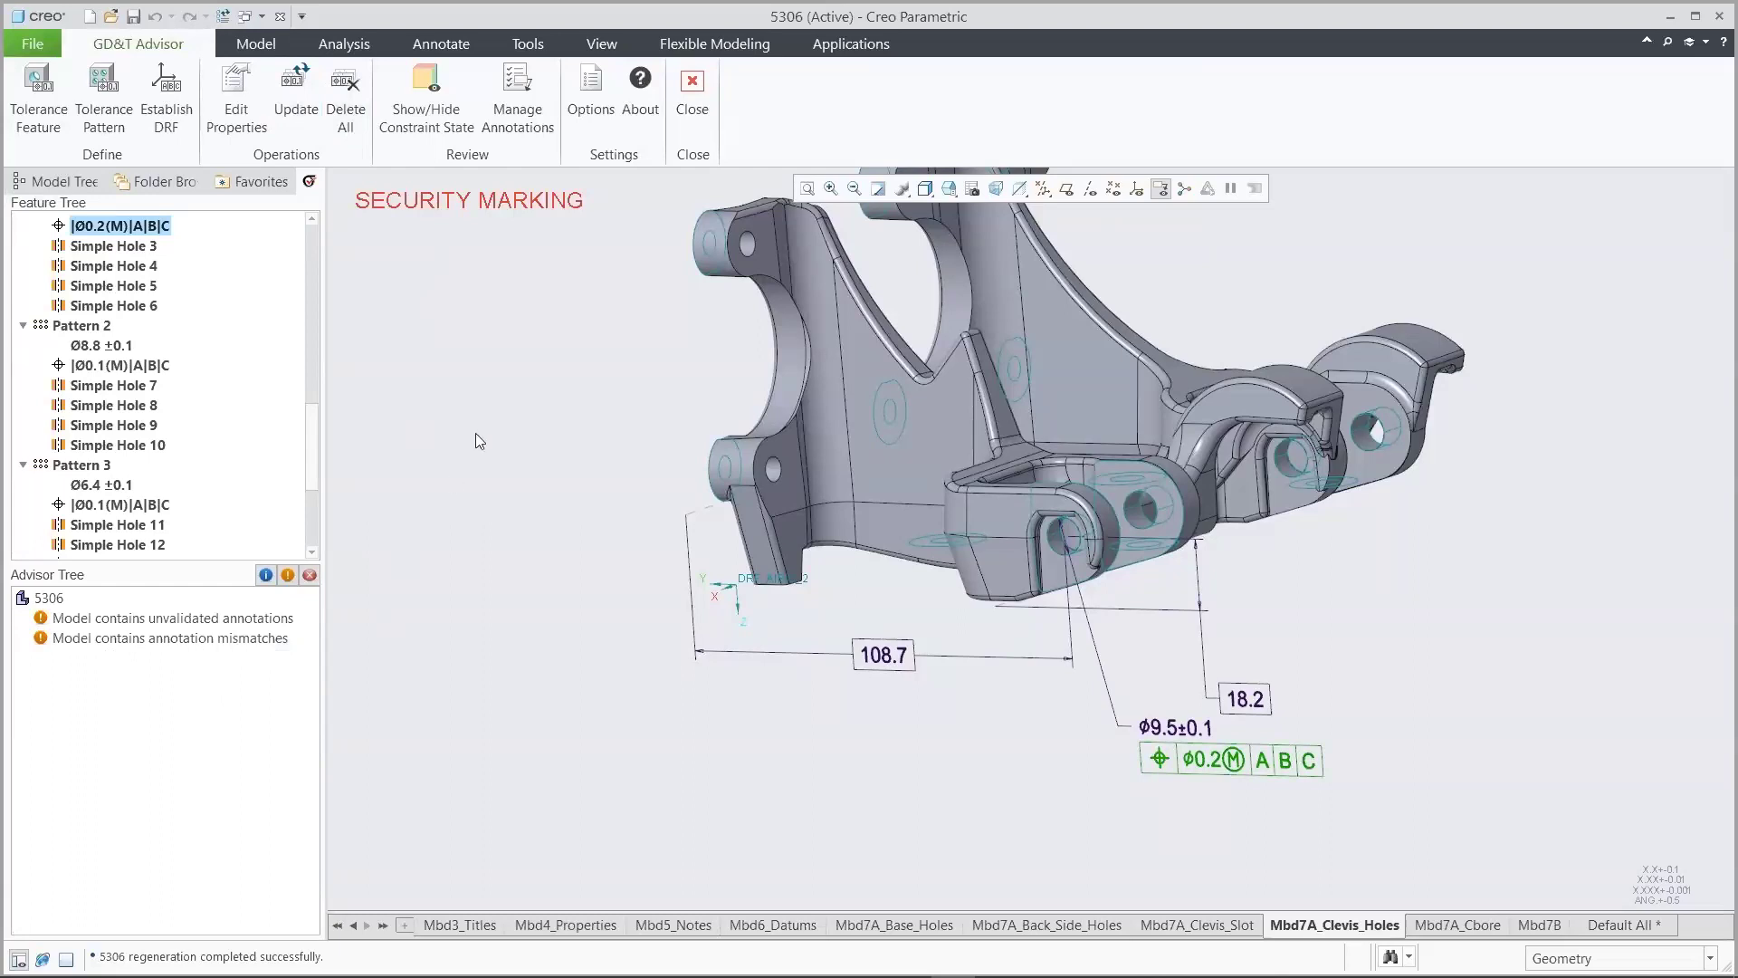
{"action": "left_click", "coordinate": [523, 92]}
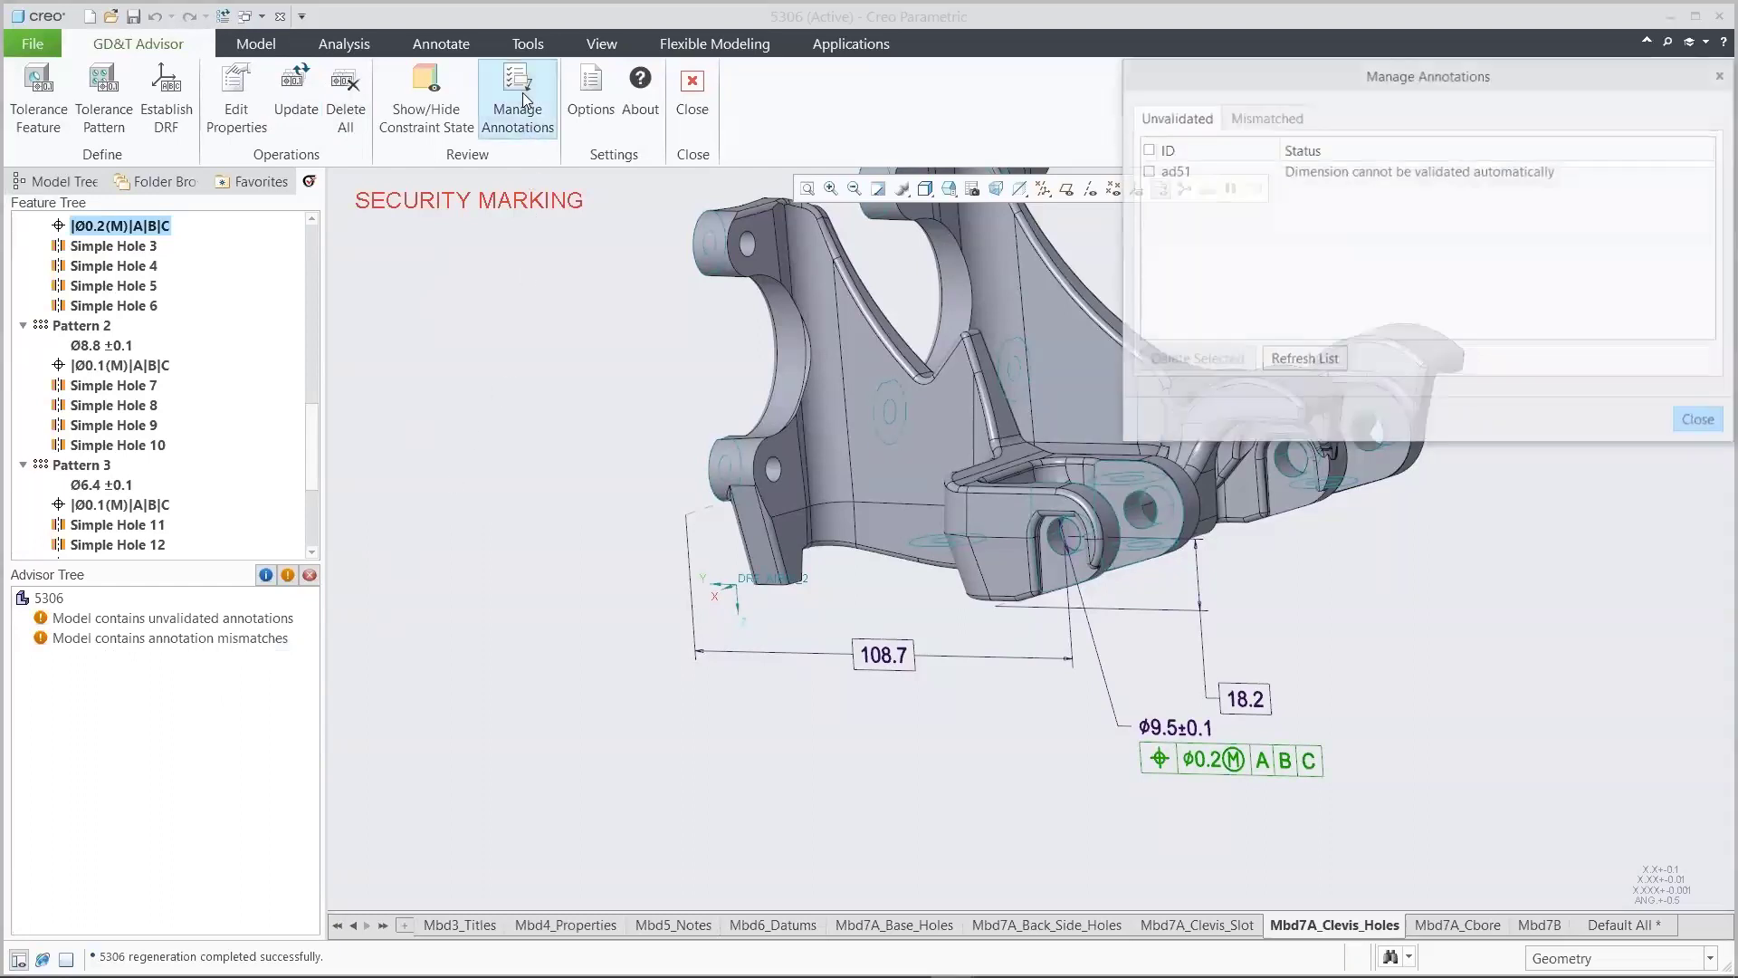
{"action": "left_click", "coordinate": [1262, 118]}
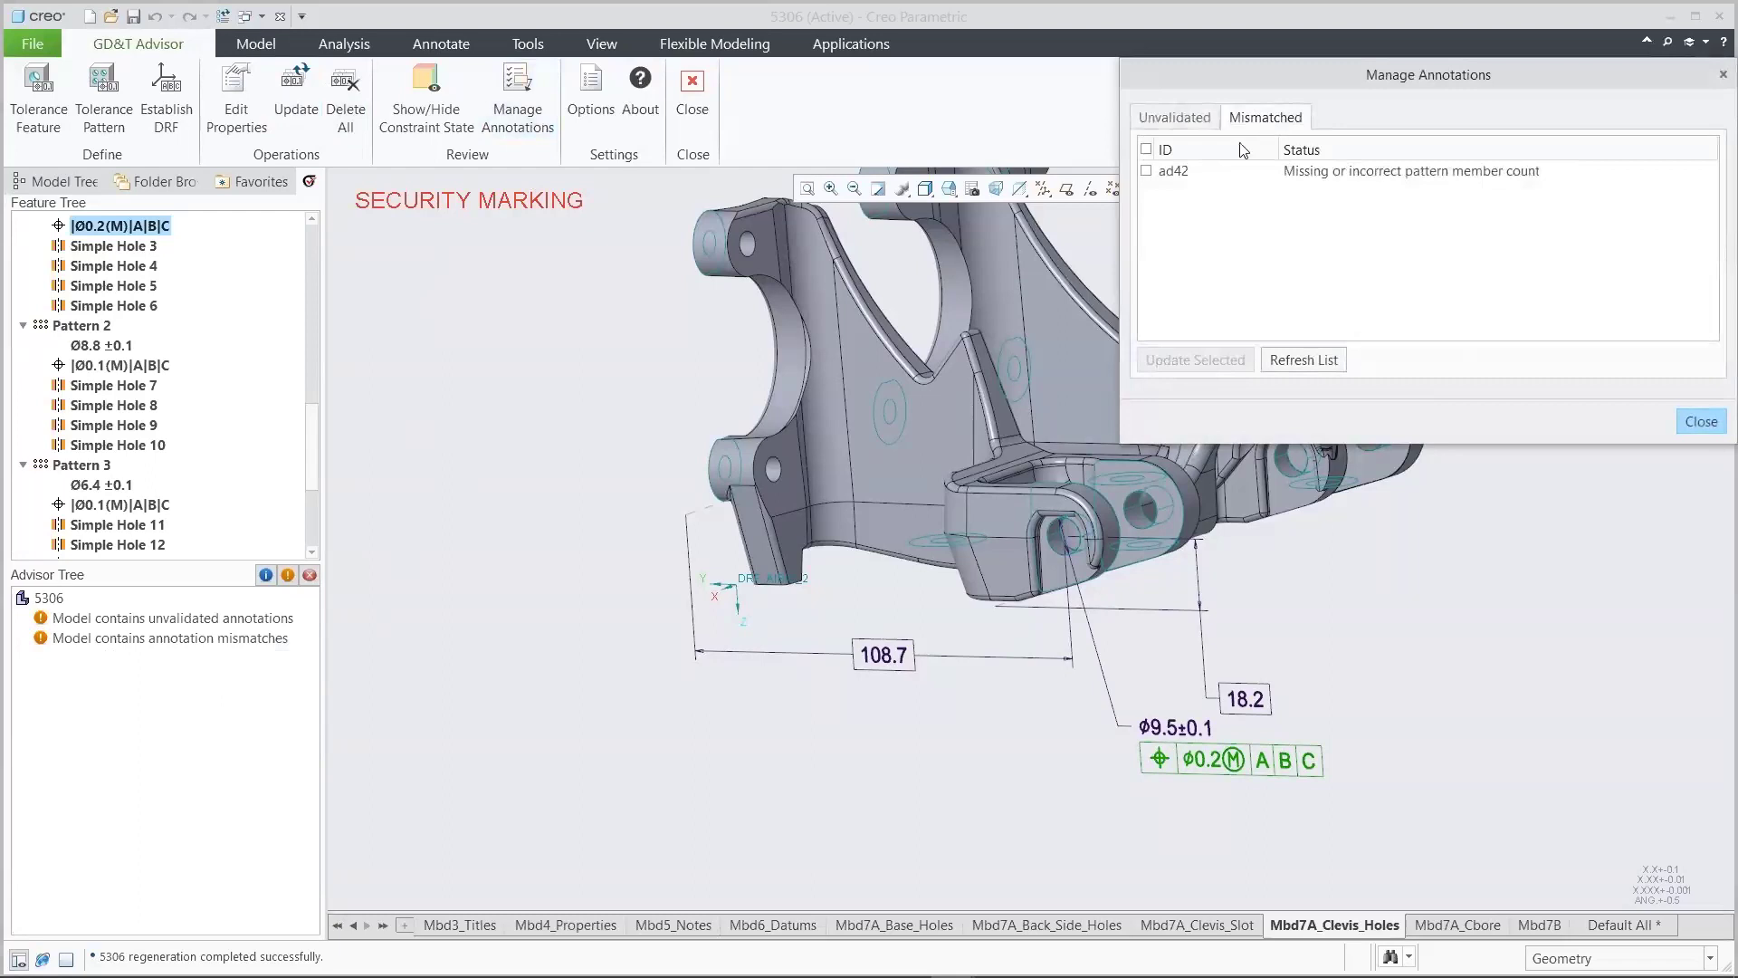
{"action": "left_click", "coordinate": [1188, 171]}
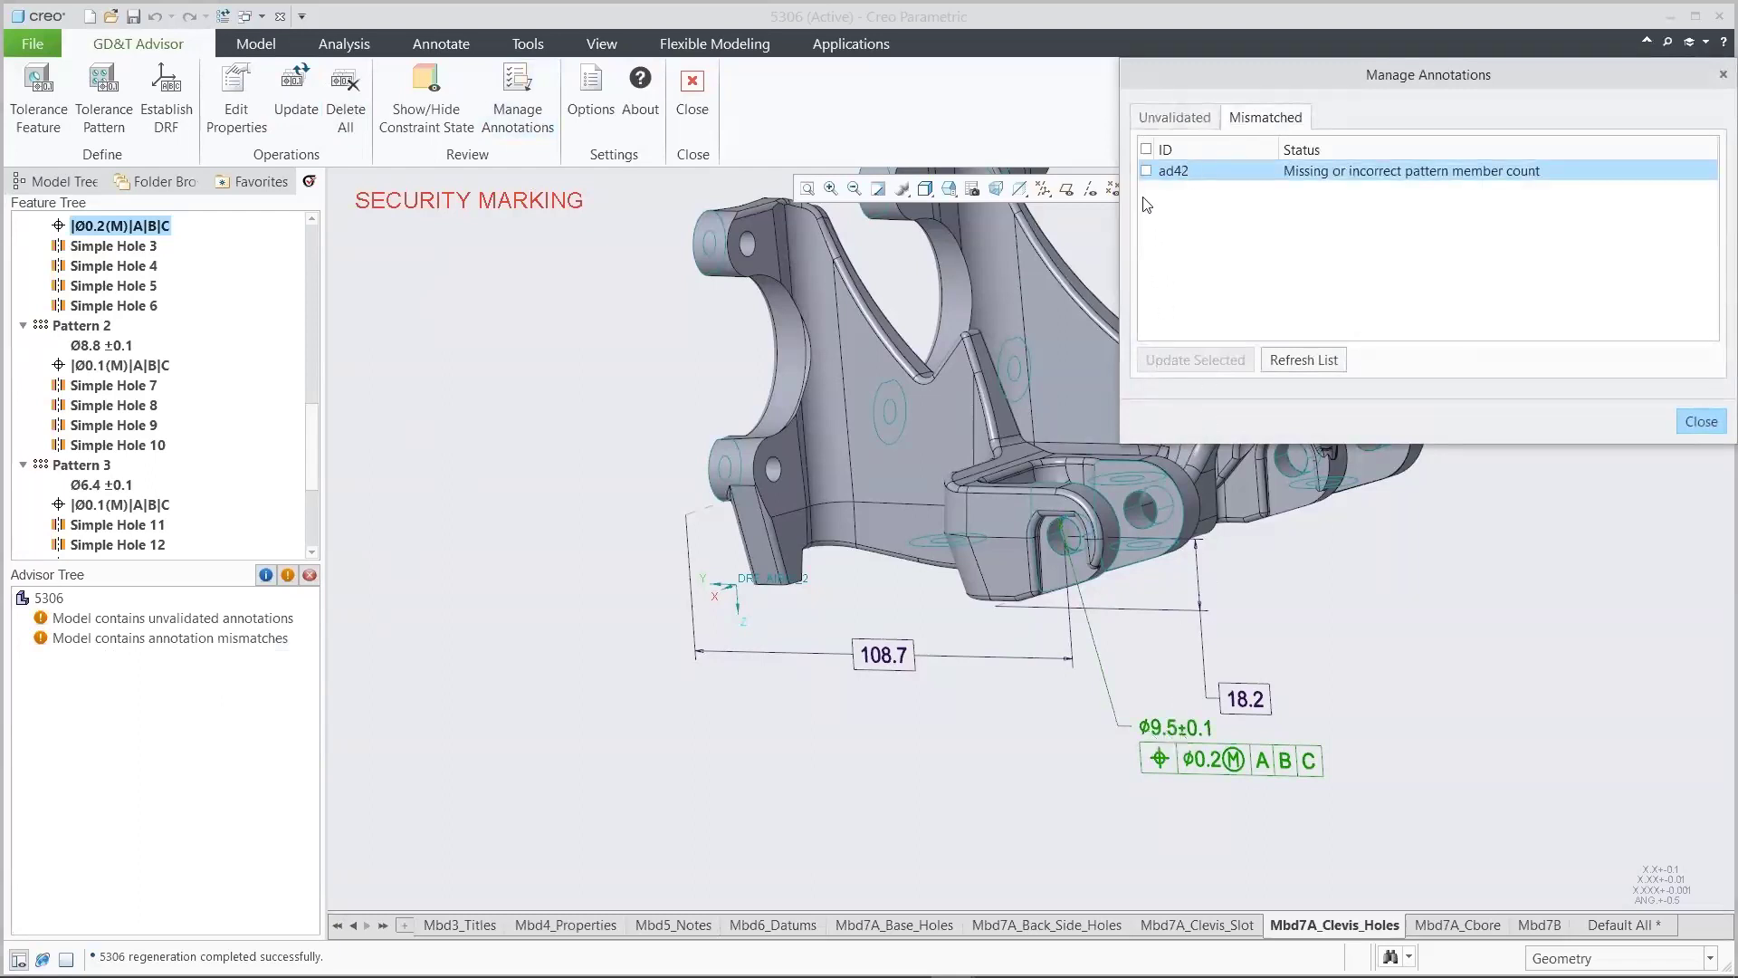
{"action": "left_click", "coordinate": [1146, 171]}
{"action": "left_click", "coordinate": [1188, 362]}
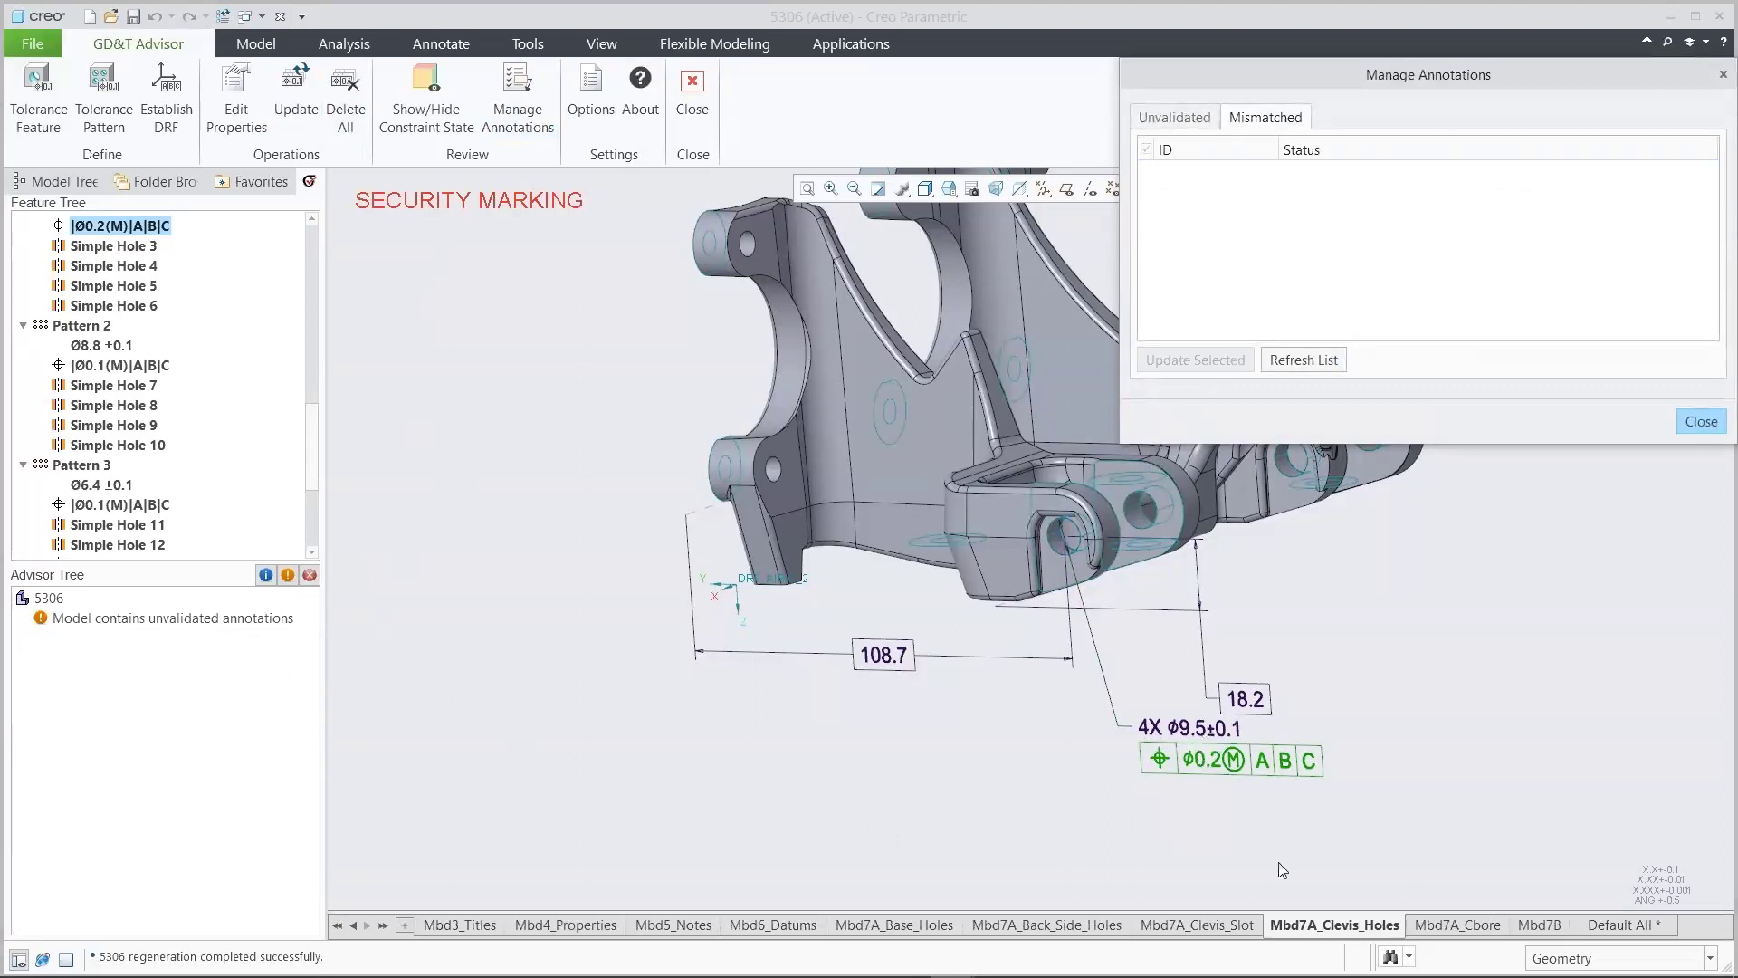
Switch to the Mbd7A_Cbore state and locate the unvalidated dimension ad51 in the model
{"action": "left_click", "coordinate": [1457, 924]}
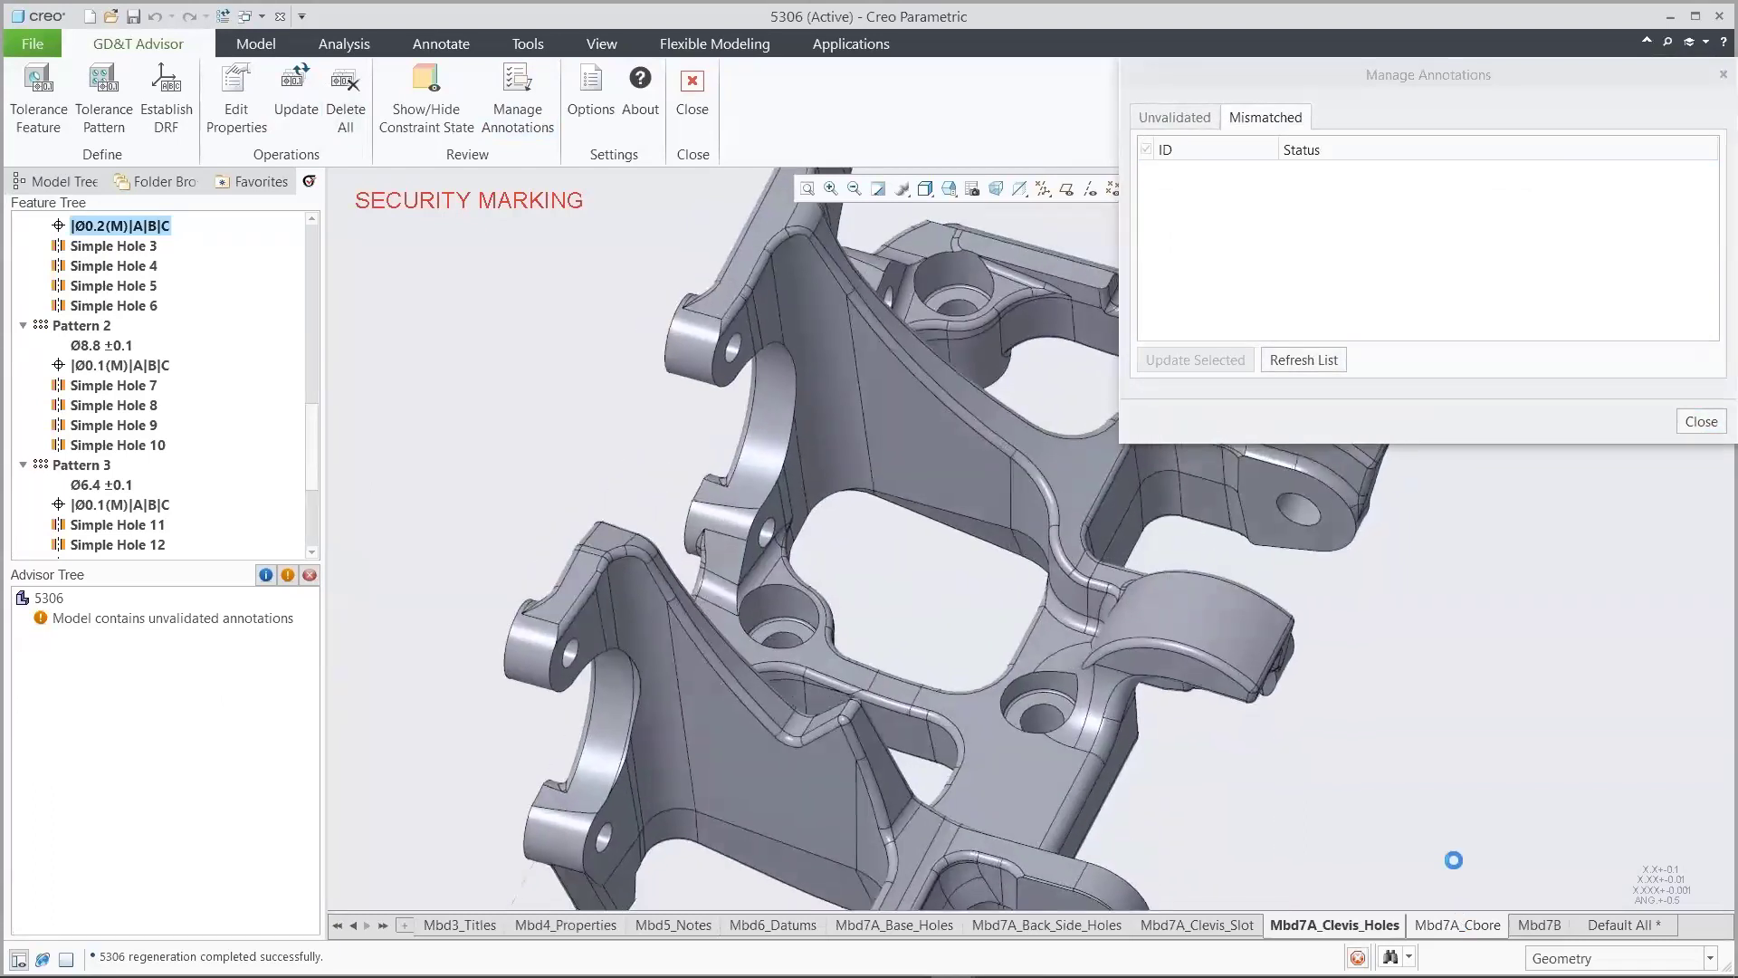
{"action": "left_click", "coordinate": [1193, 119]}
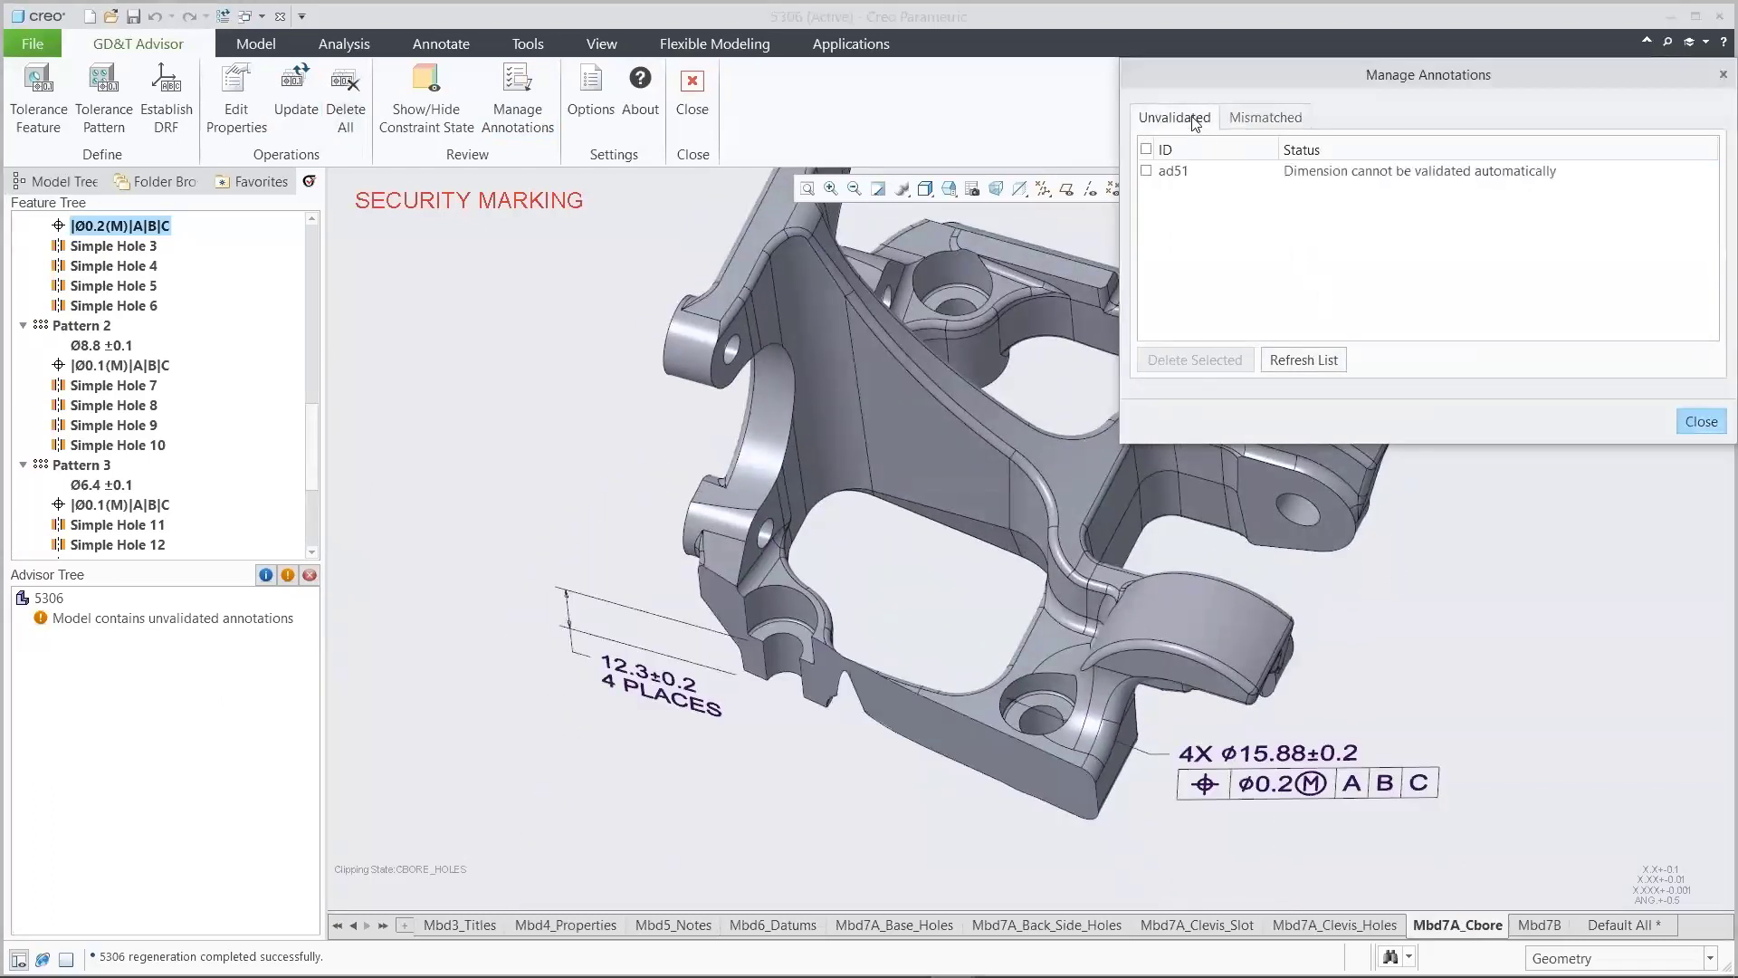
{"action": "left_click", "coordinate": [1187, 170]}
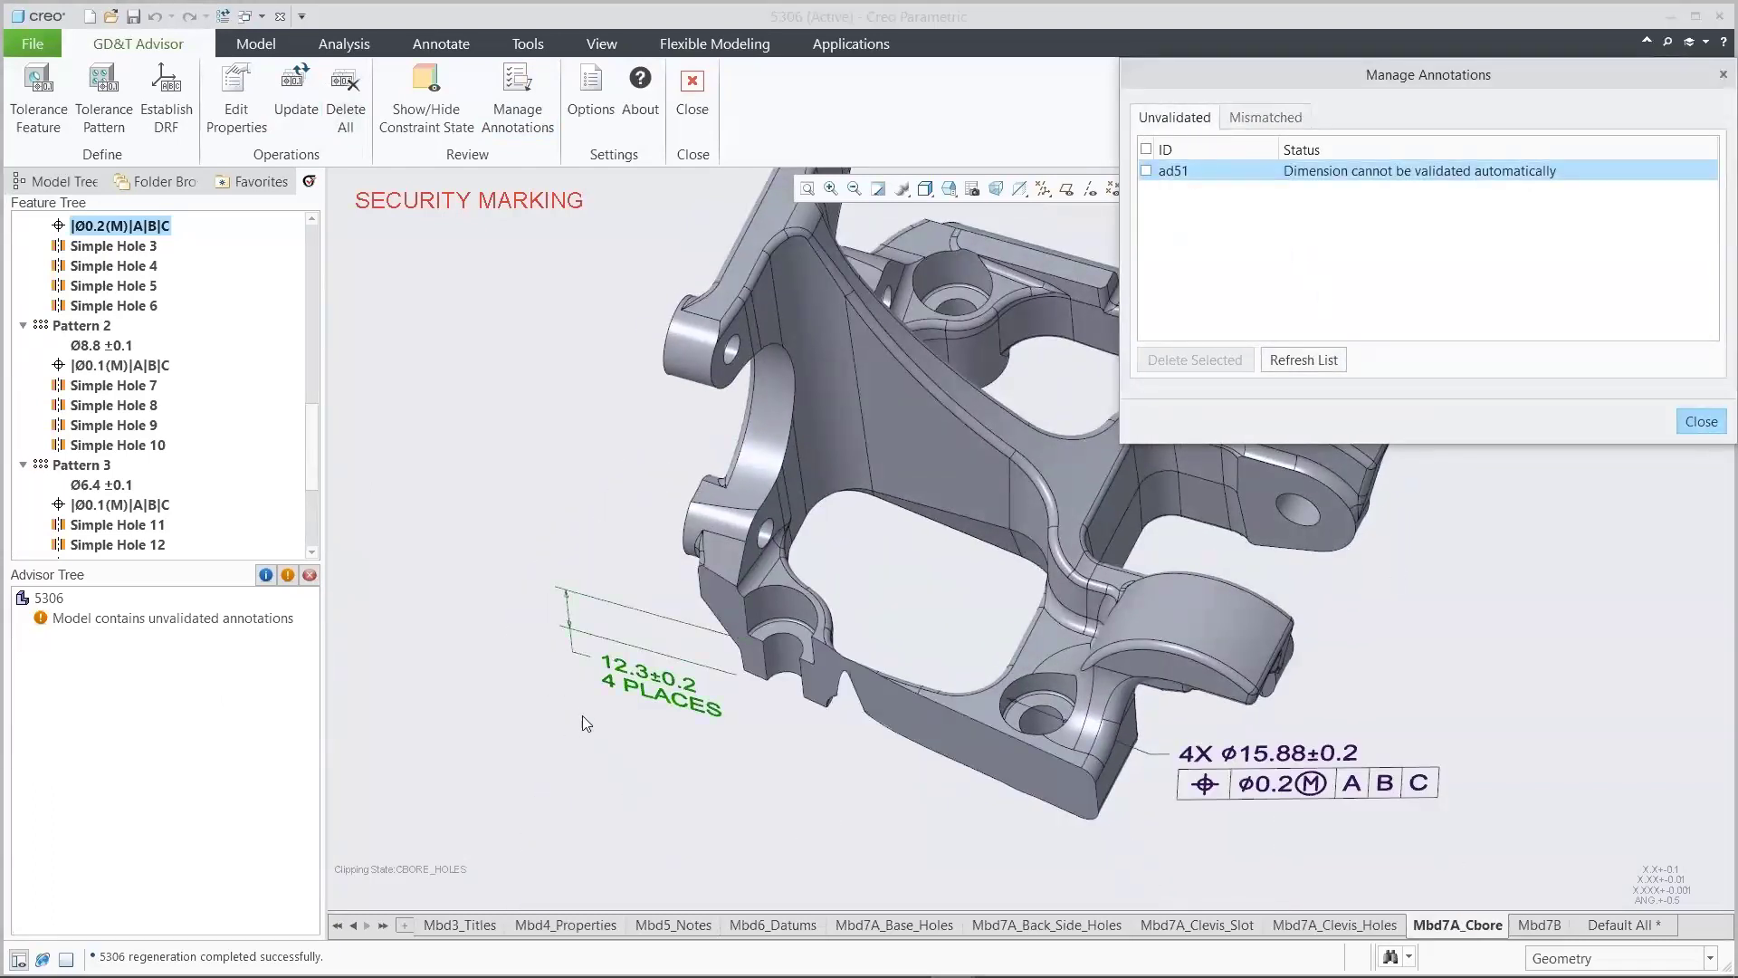
{"action": "left_click", "coordinate": [1687, 424]}
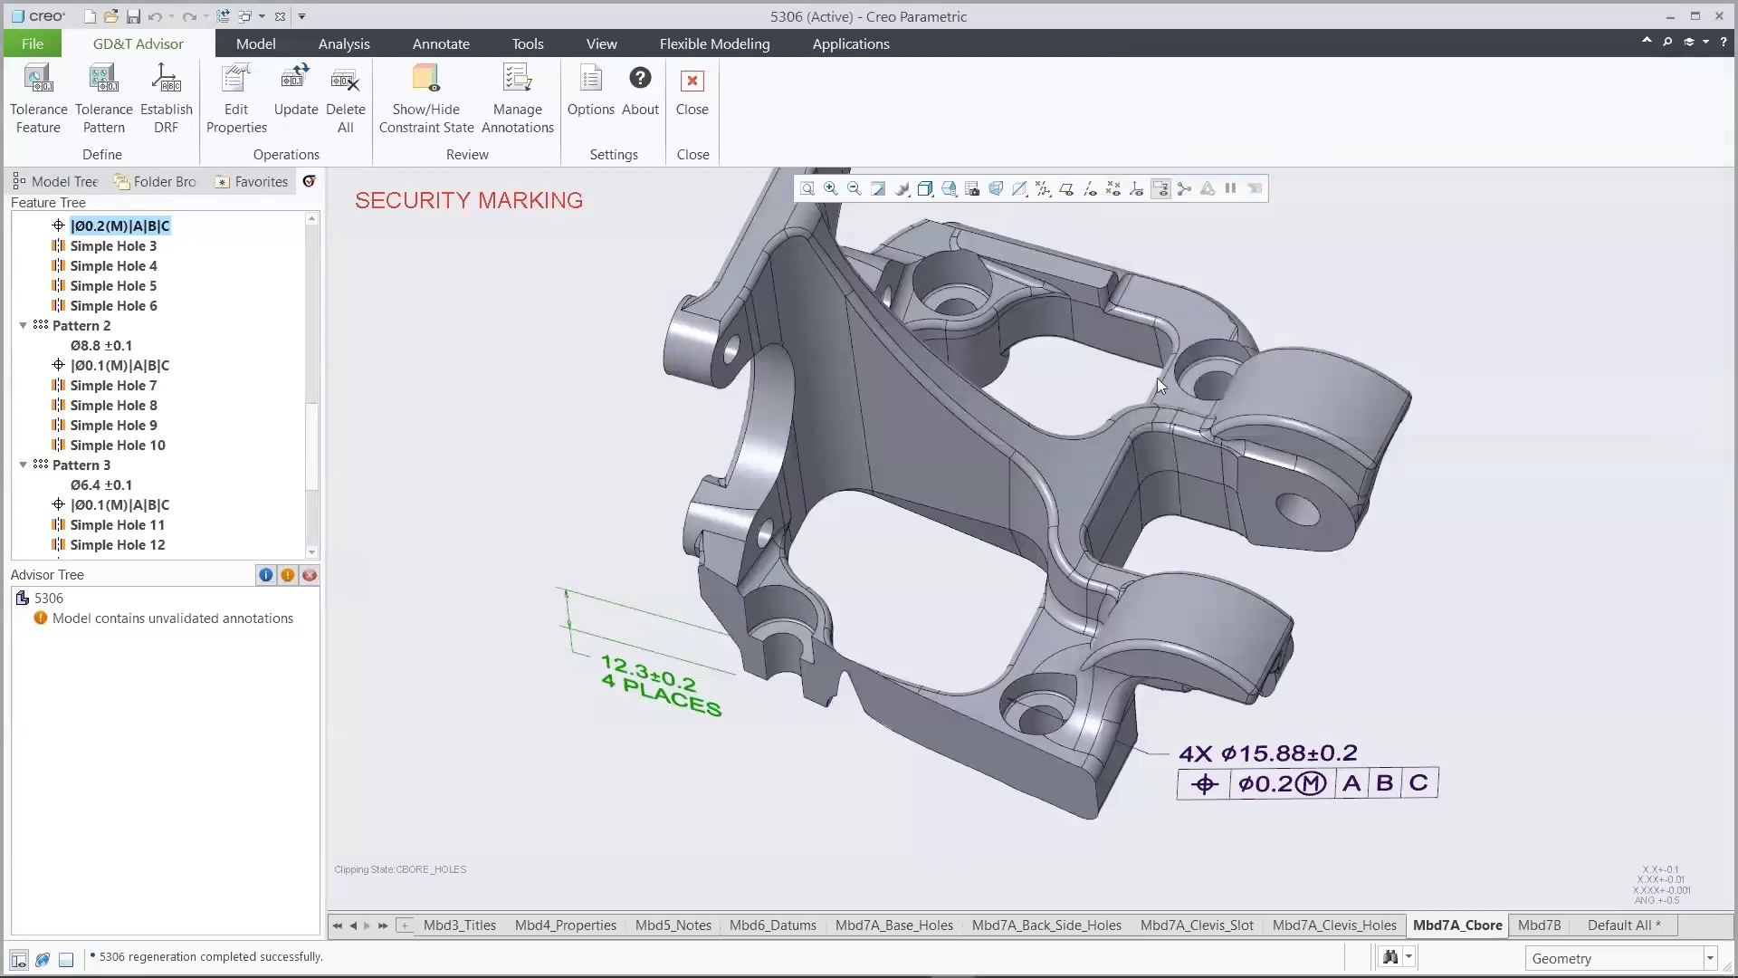
Start a tolerance feature and add the four counterbore floor surfaces to it as a coplanar group
{"action": "left_click", "coordinate": [39, 86]}
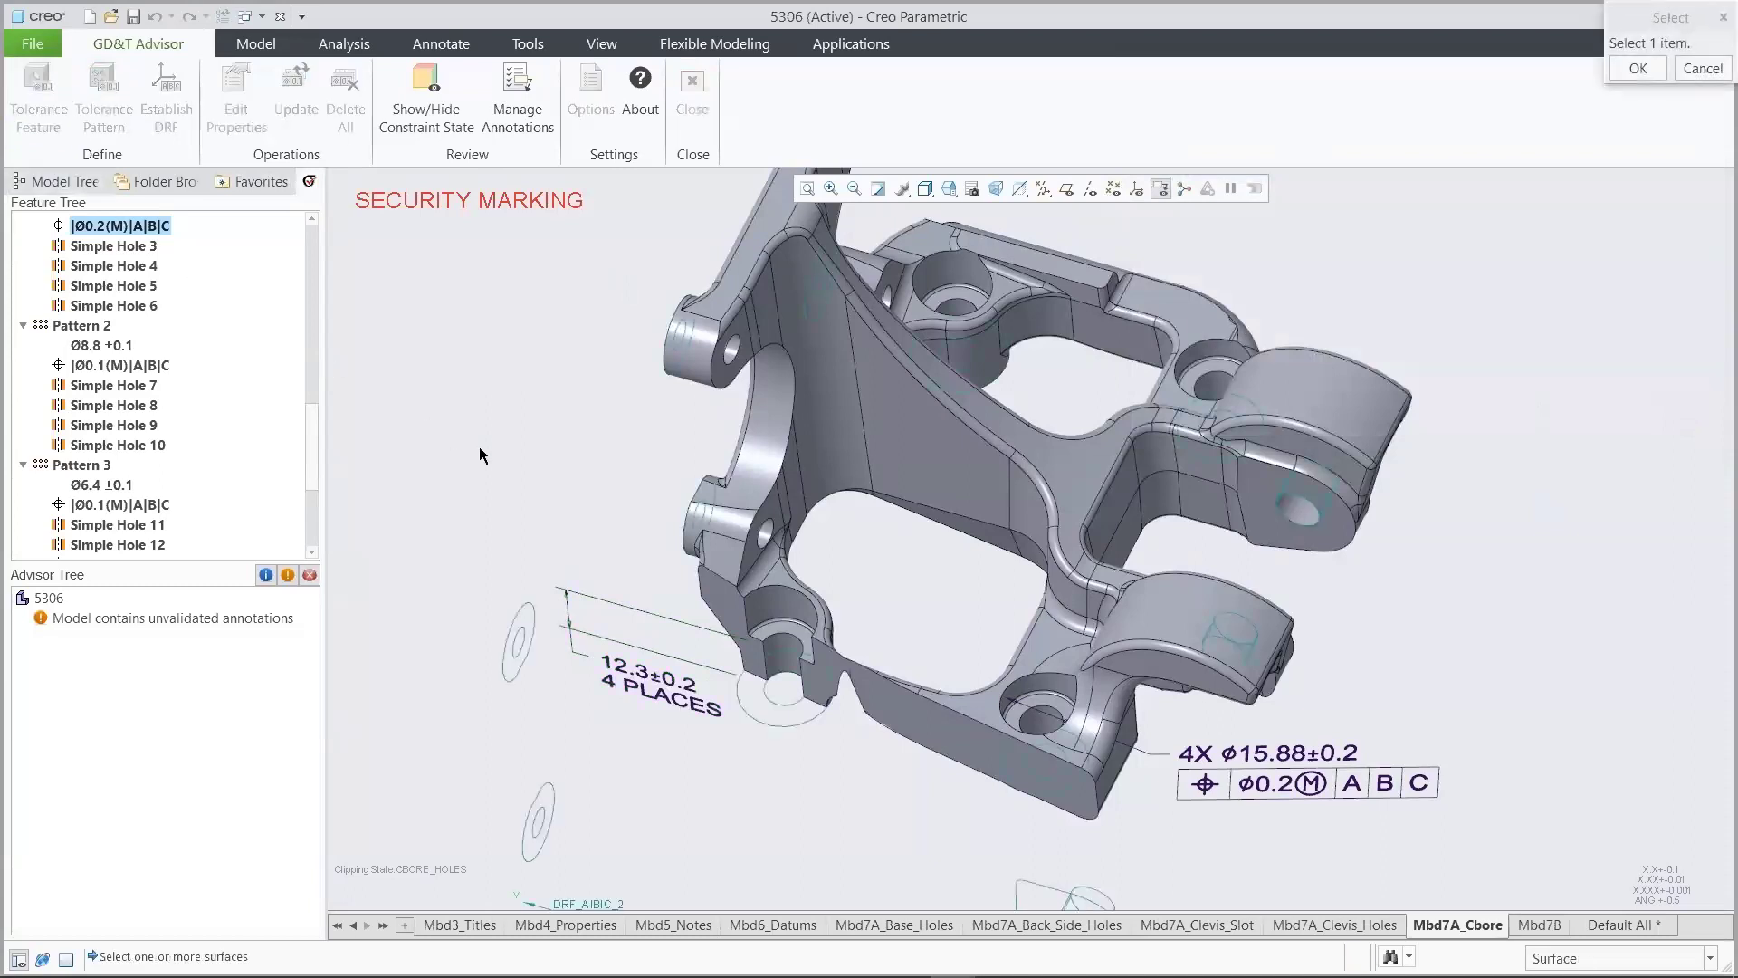
{"action": "left_click", "coordinate": [785, 631]}
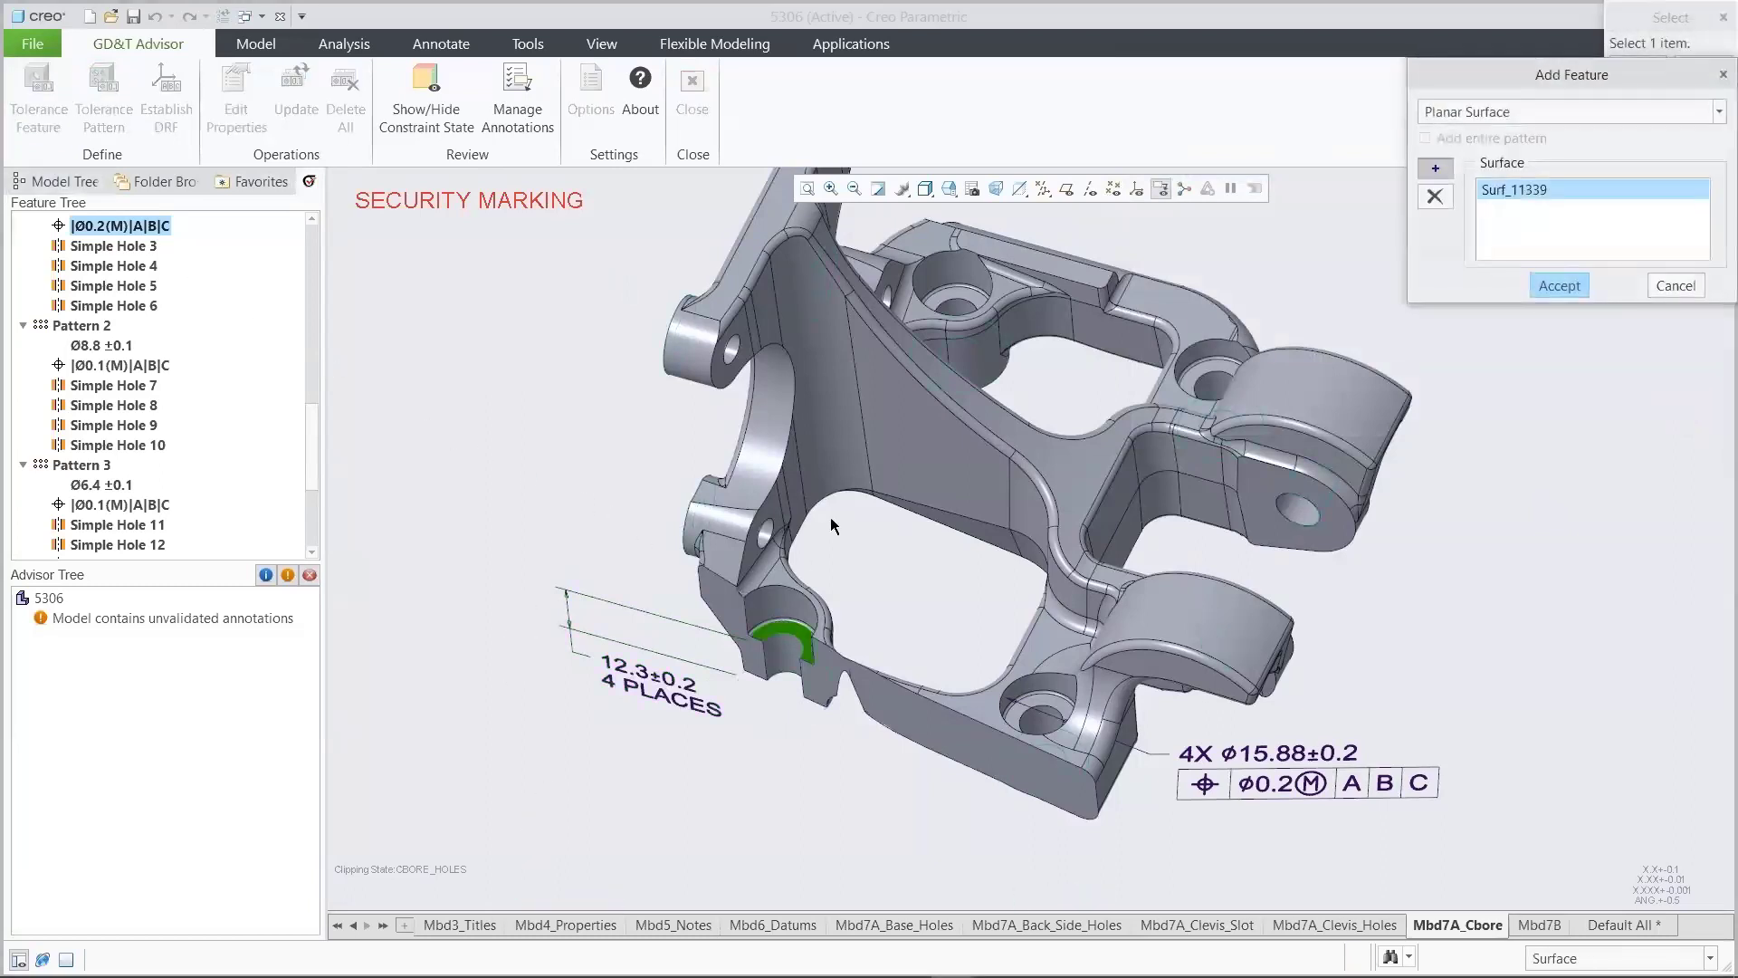
{"action": "left_click", "coordinate": [947, 298], "text": "ctrl"}
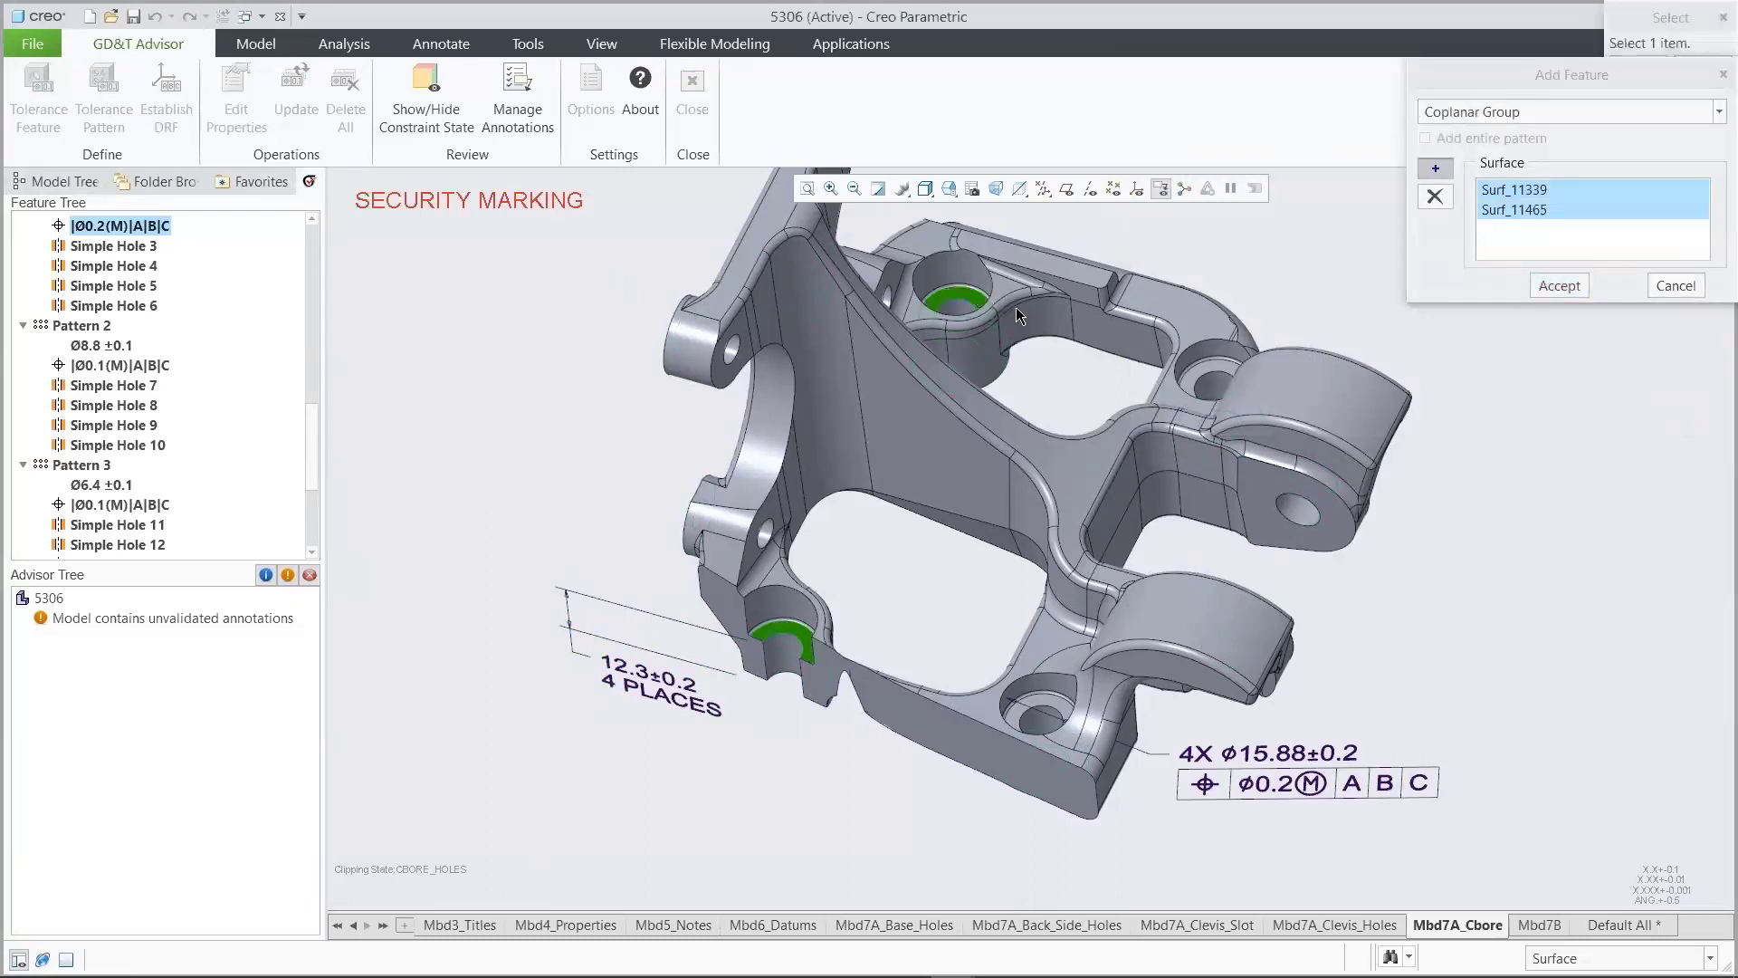
{"action": "left_click", "coordinate": [1228, 373], "text": "ctrl"}
{"action": "left_click", "coordinate": [1053, 705], "text": "ctrl"}
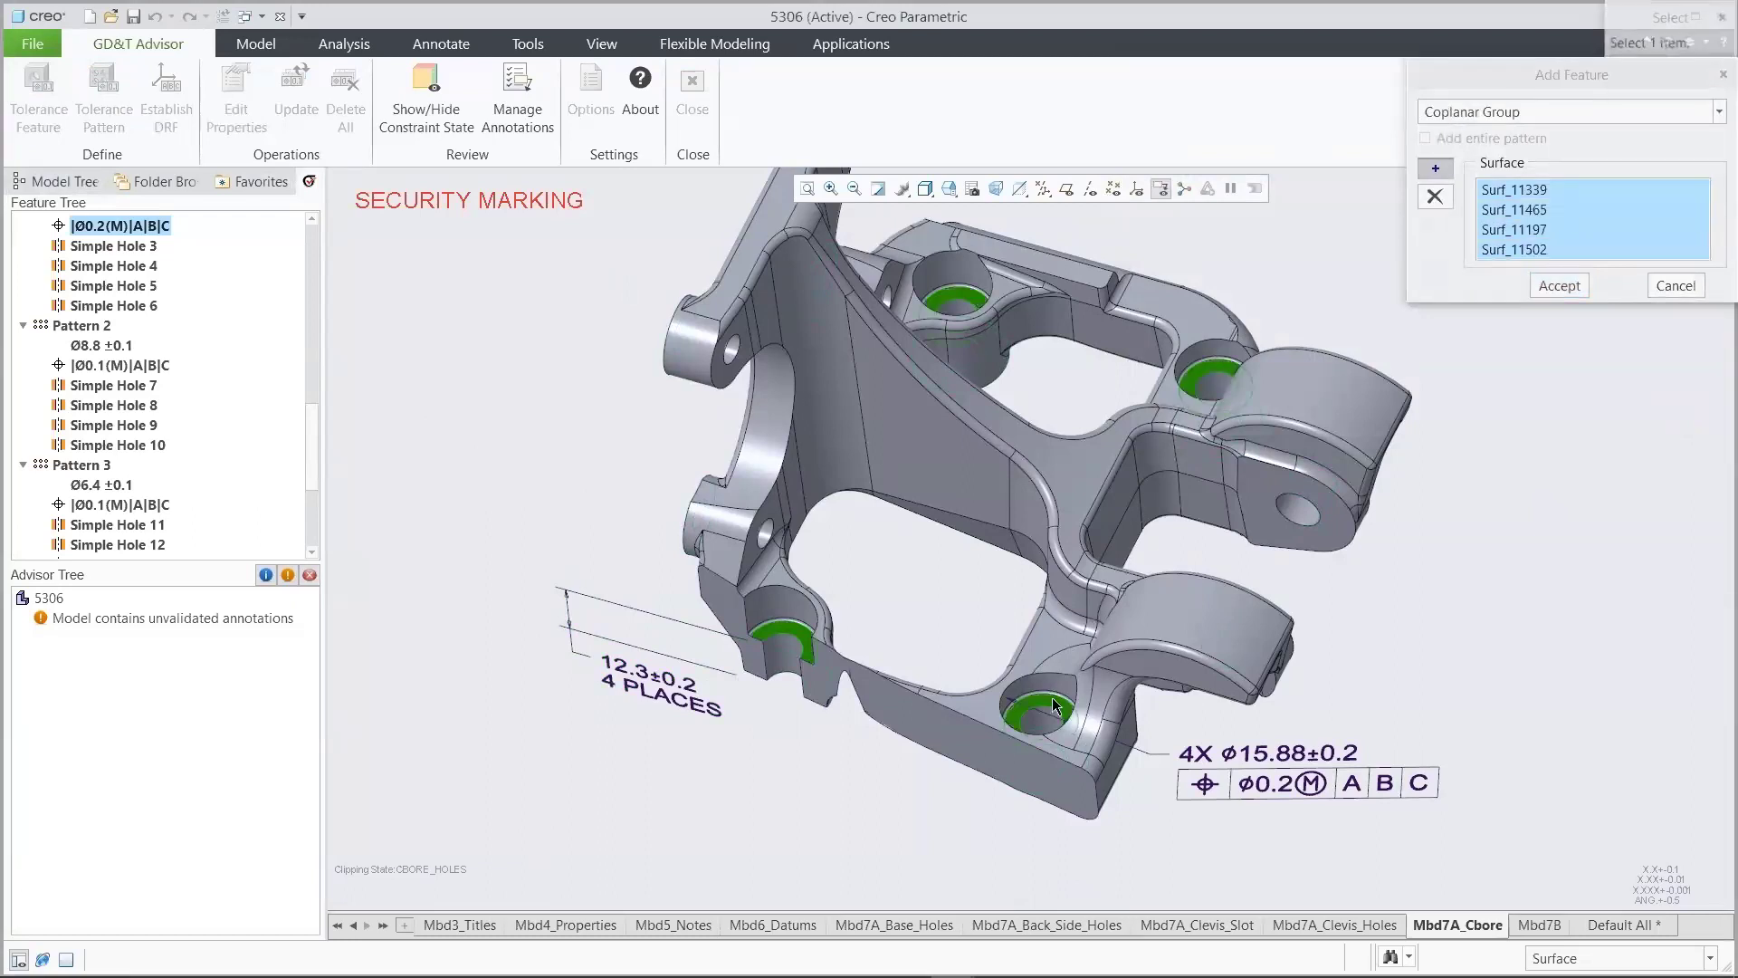
{"action": "left_click", "coordinate": [1540, 290]}
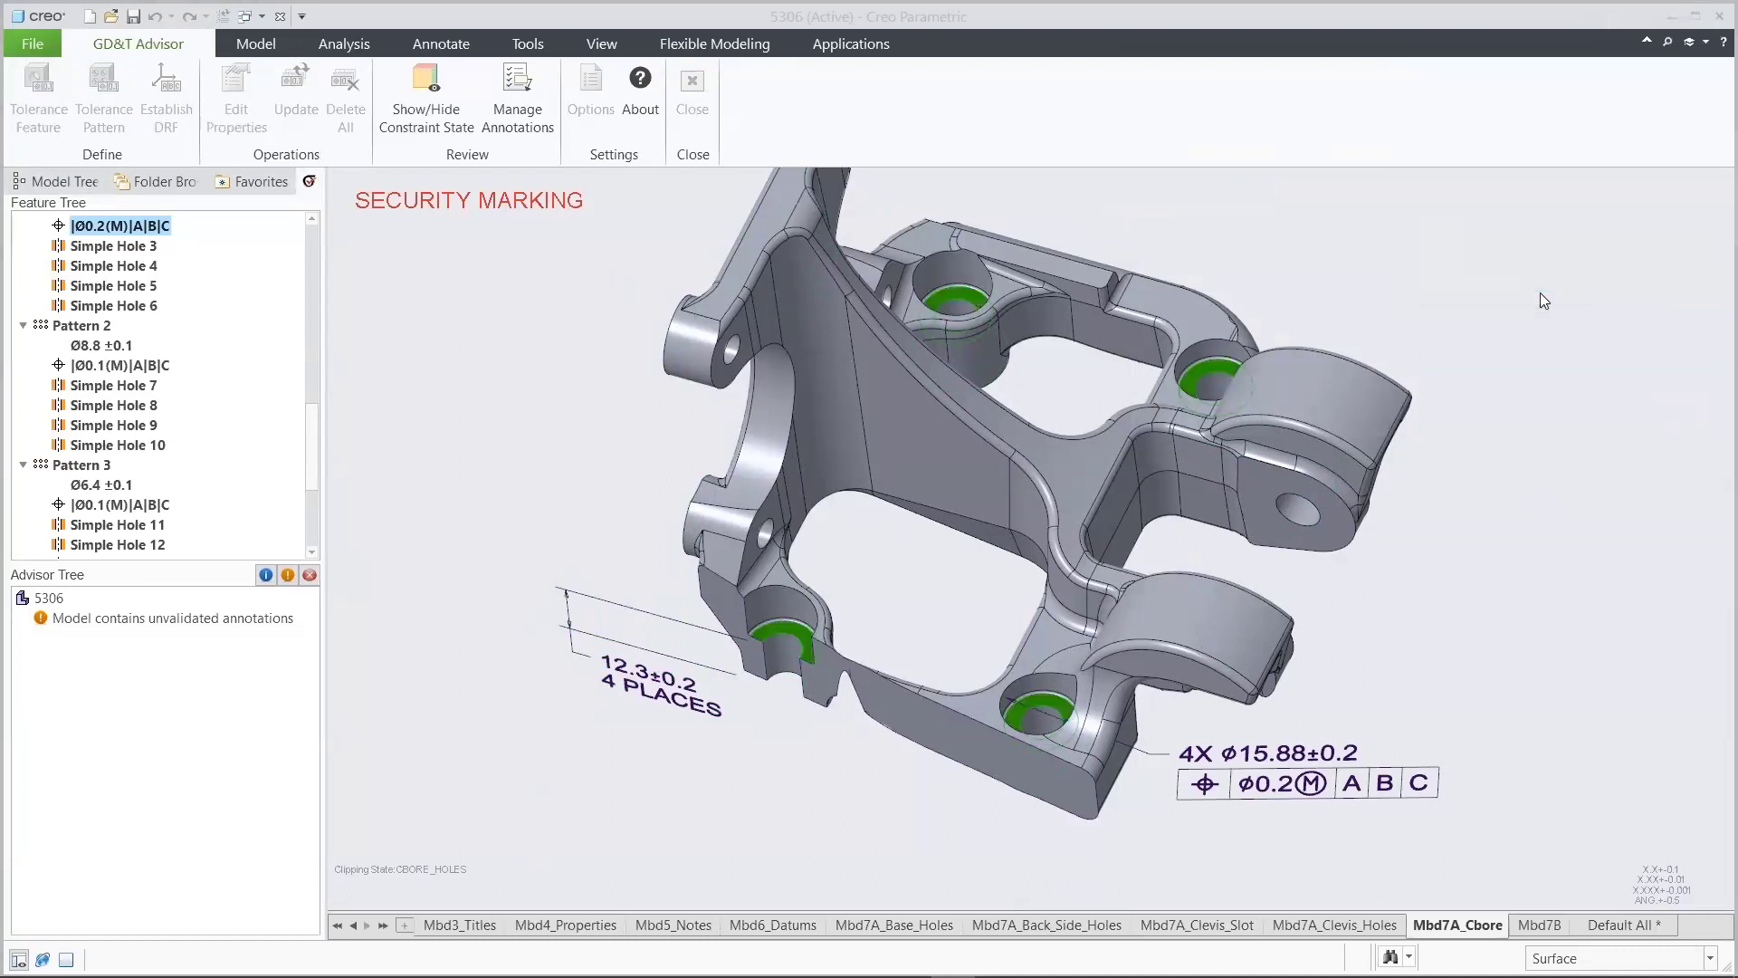
Give the coplanar group the Size Dimension scheme with auto-matched dimension ad51, accept the feature and close GD&T Advisor
{"action": "left_click", "coordinate": [308, 100]}
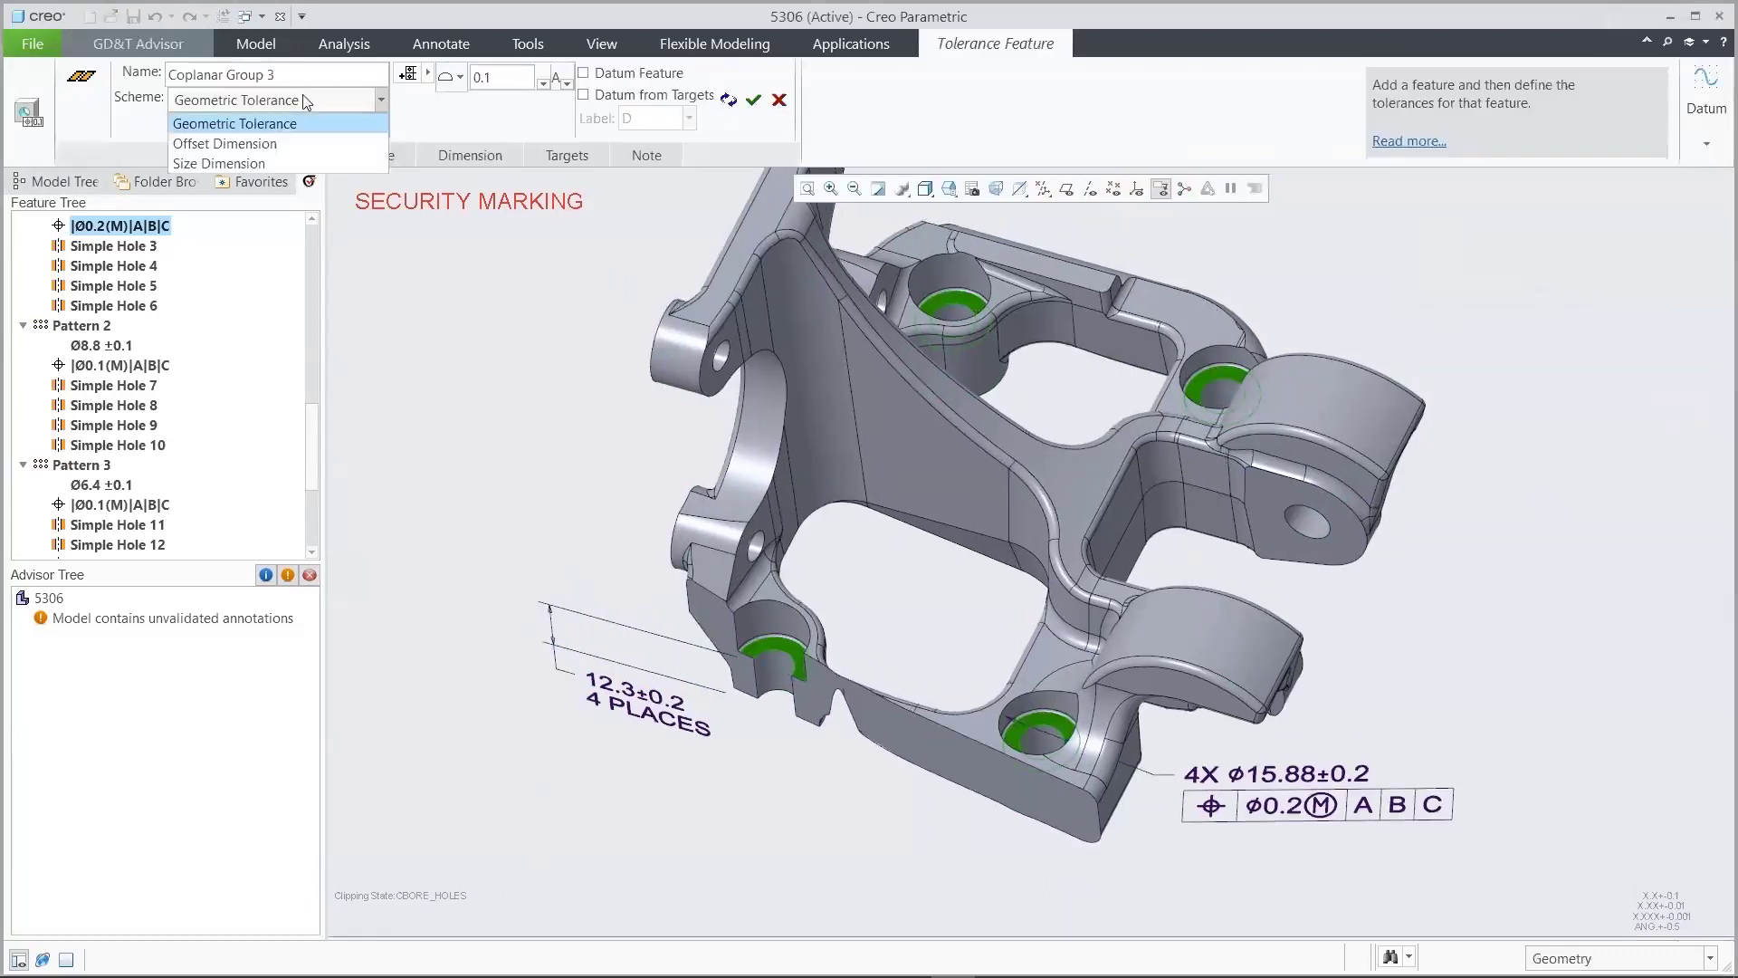
{"action": "left_click", "coordinate": [255, 163]}
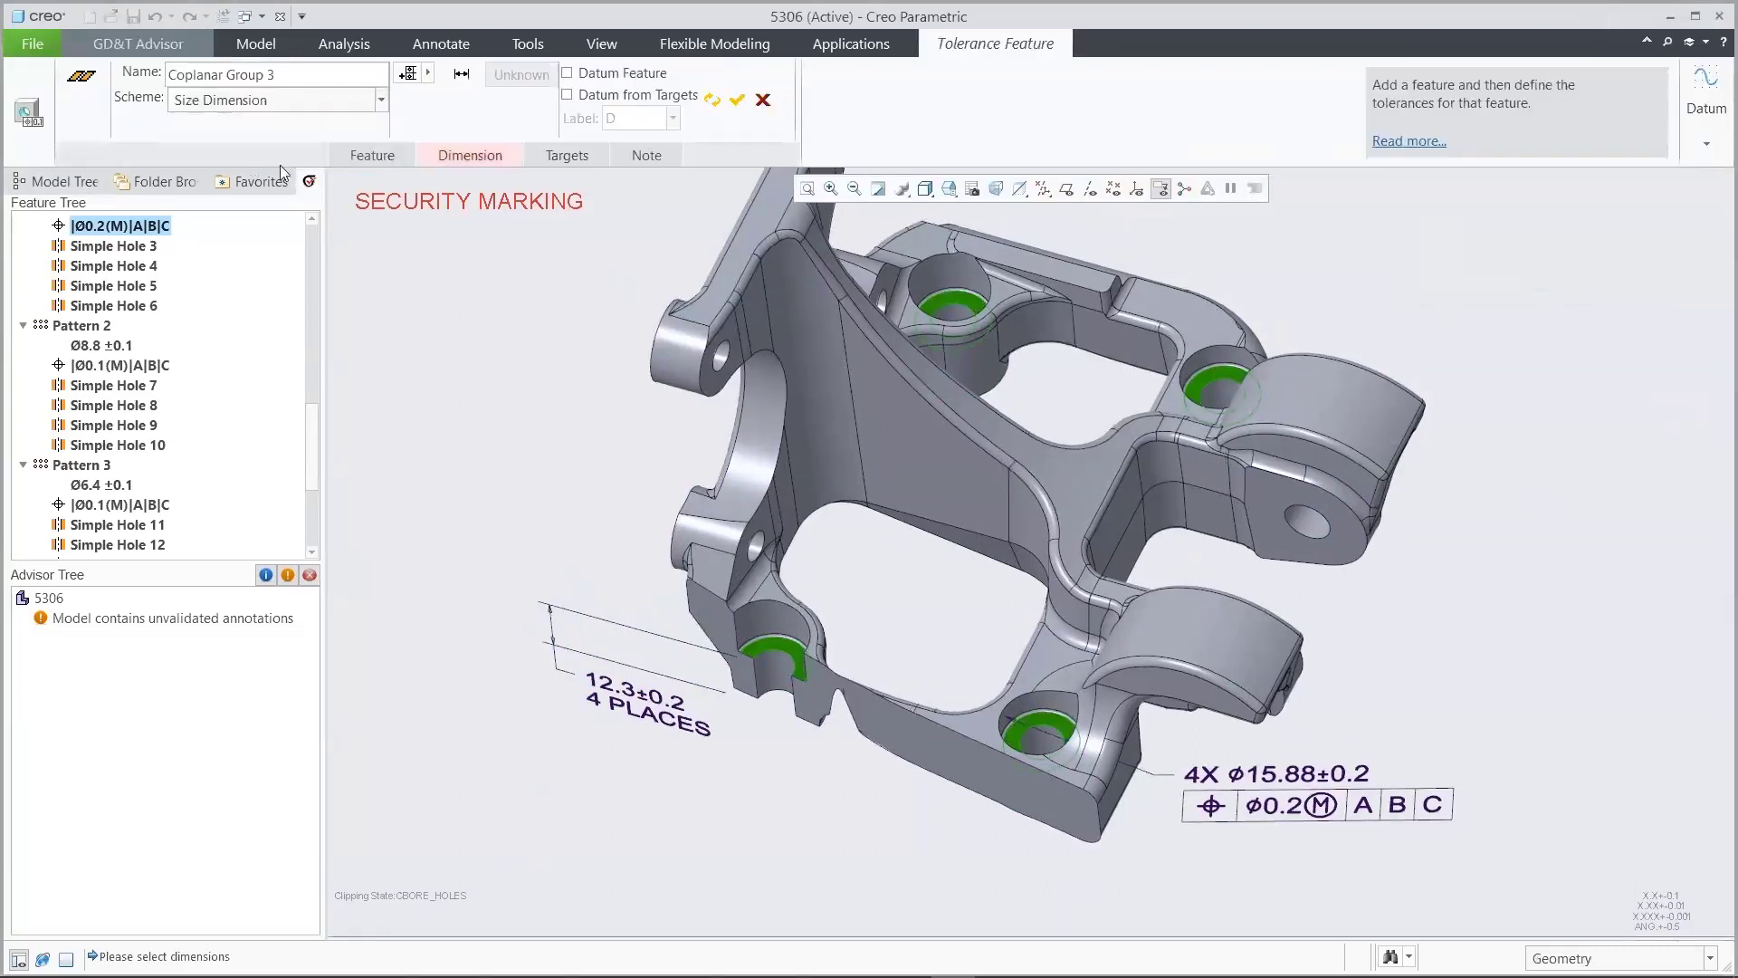
{"action": "left_click", "coordinate": [470, 156]}
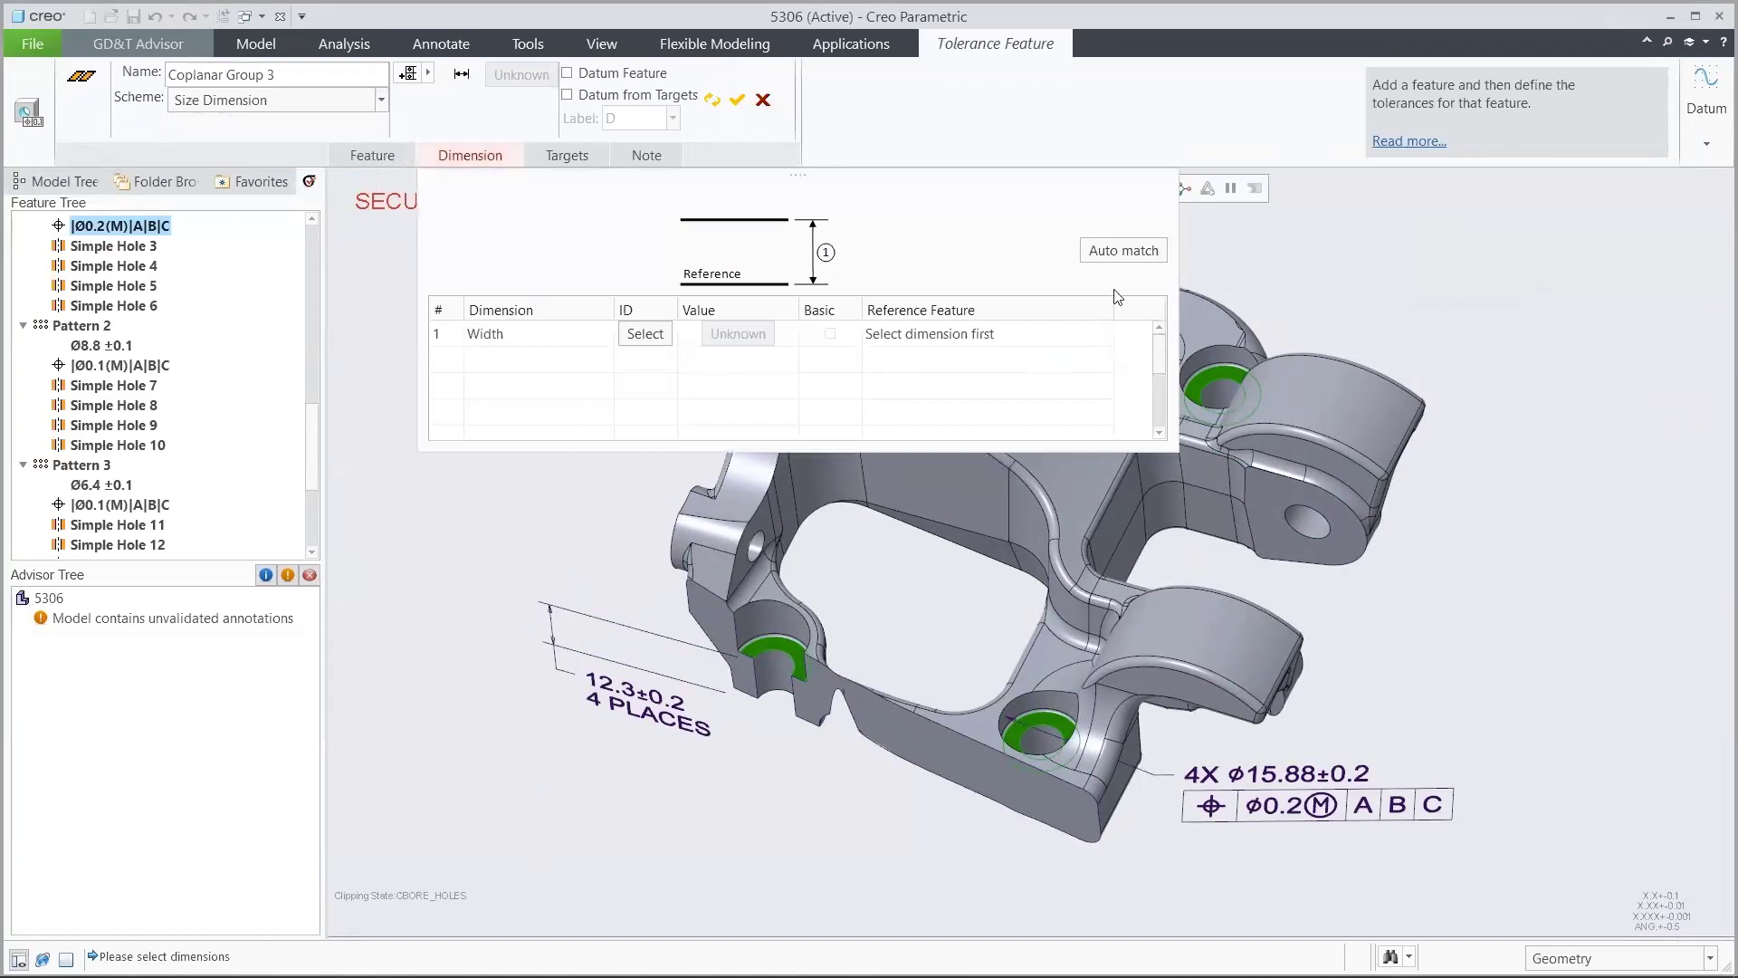
{"action": "left_click", "coordinate": [1118, 256]}
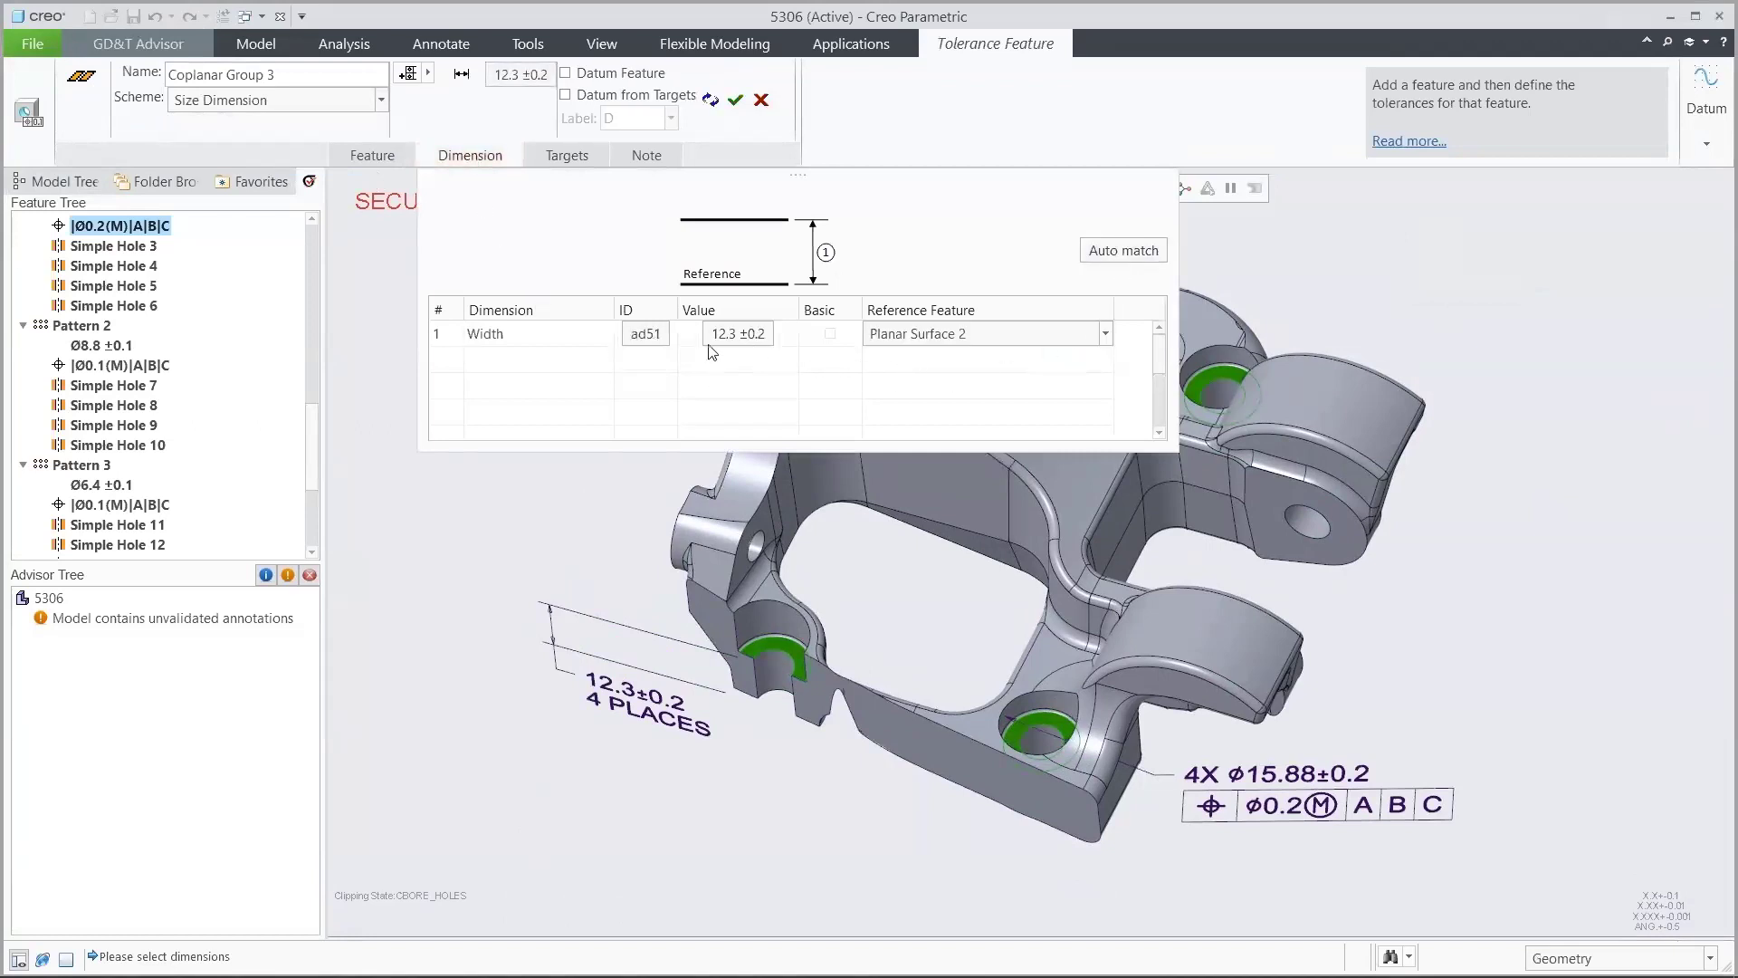
{"action": "left_click", "coordinate": [466, 155]}
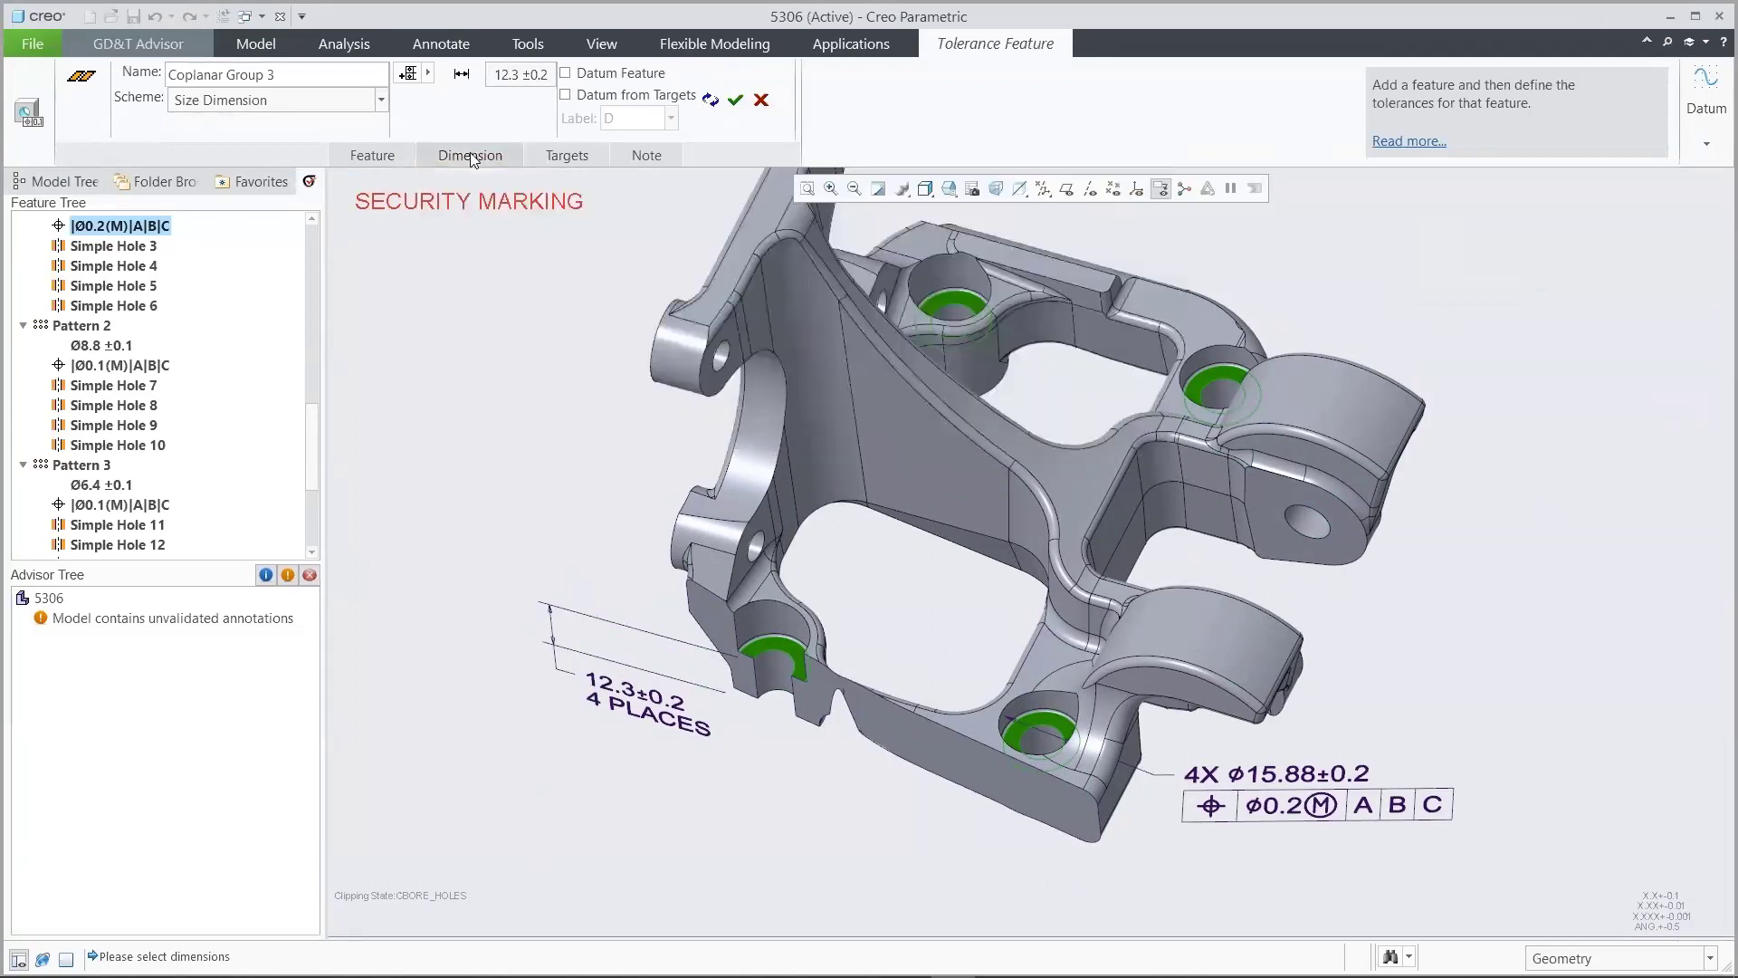
{"action": "left_click", "coordinate": [735, 99]}
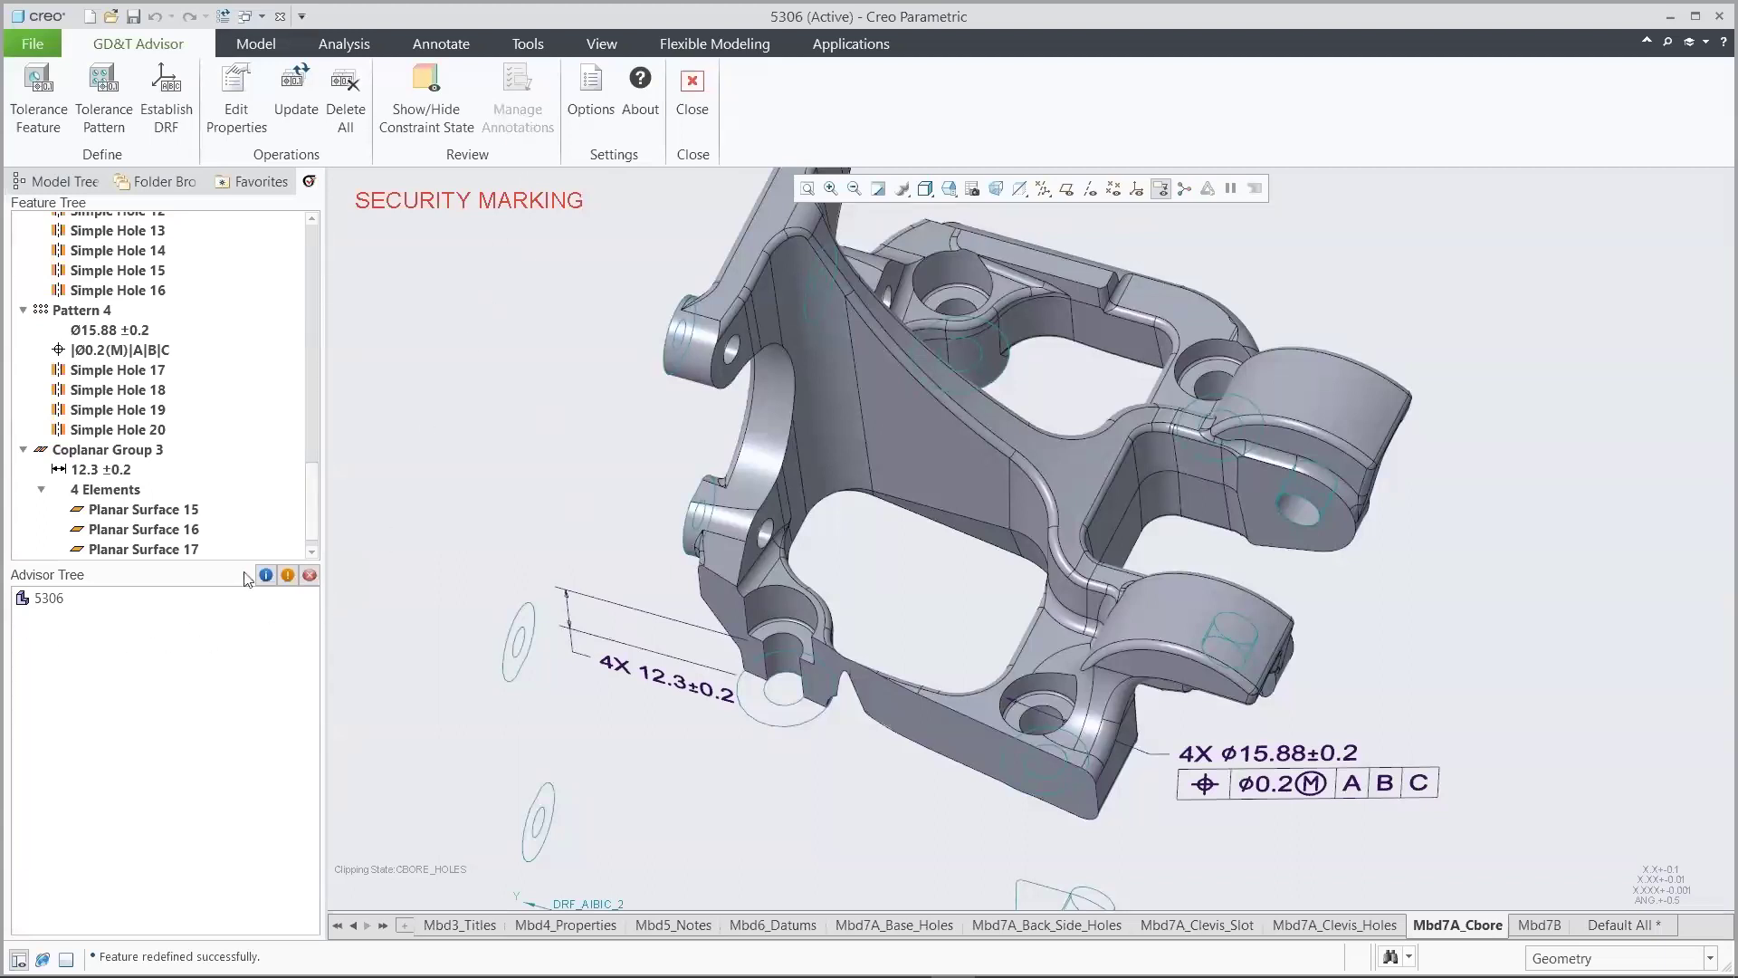
{"action": "left_click", "coordinate": [694, 97]}
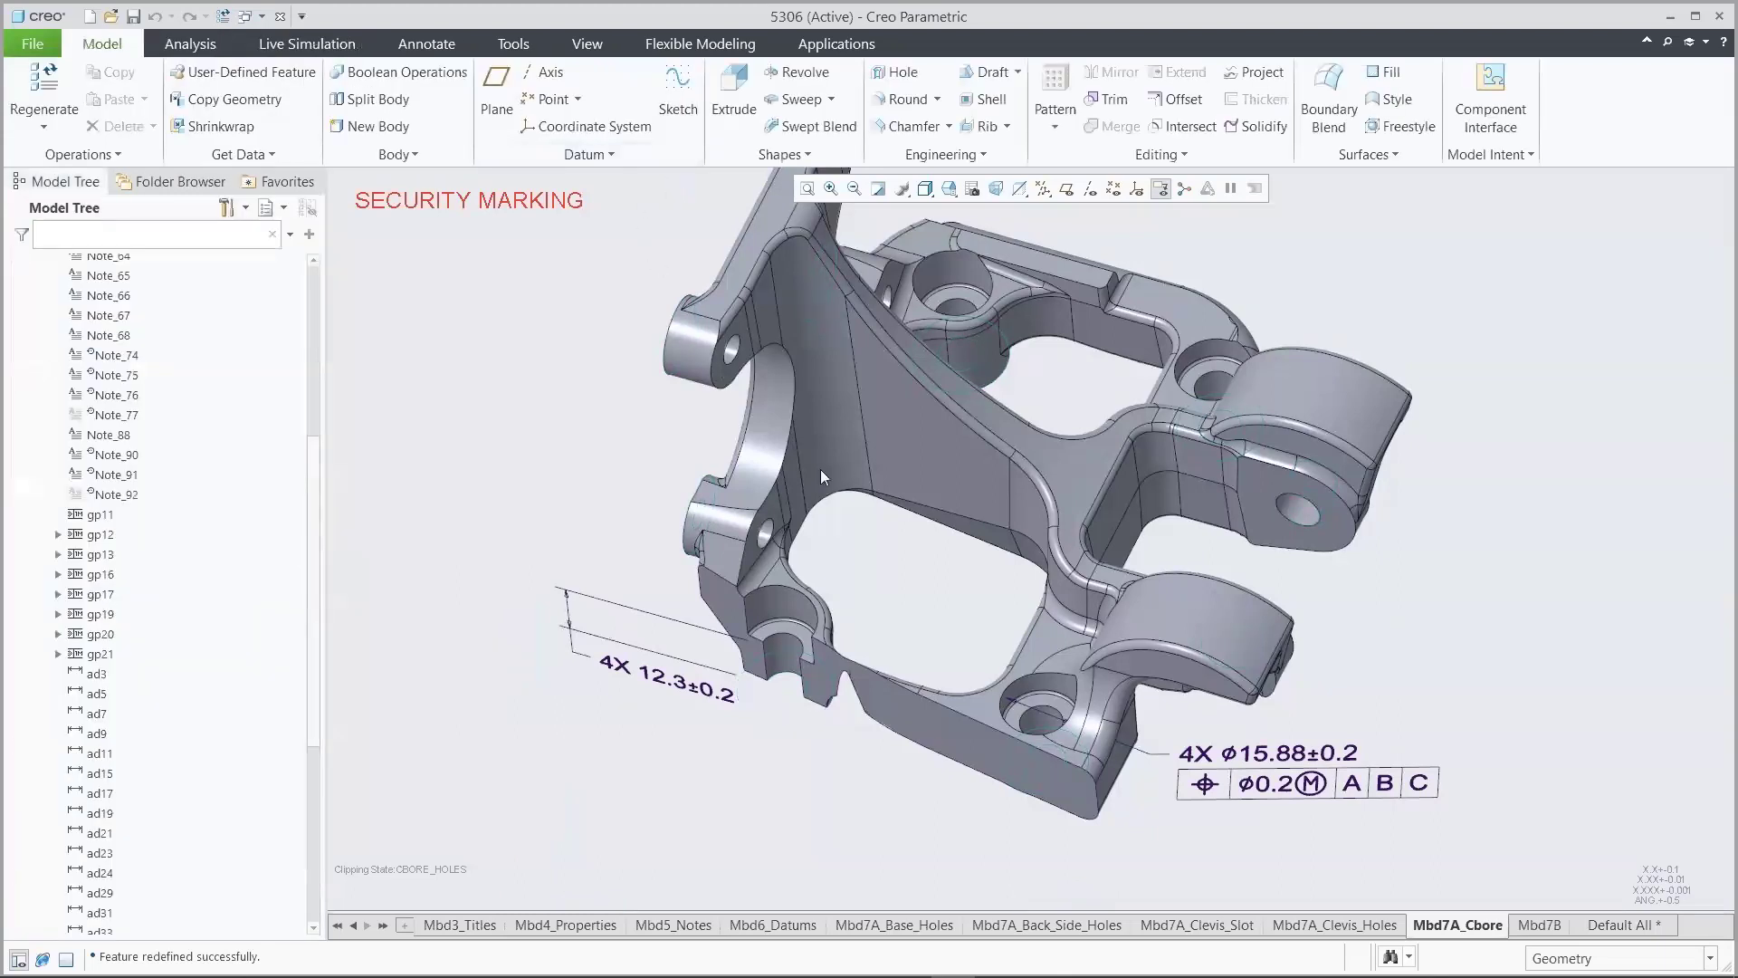
Add a composite row of Ø0.1 at maximum material condition with datums A, B and C to the counterbores' position tolerance
{"action": "left_click", "coordinate": [1268, 786]}
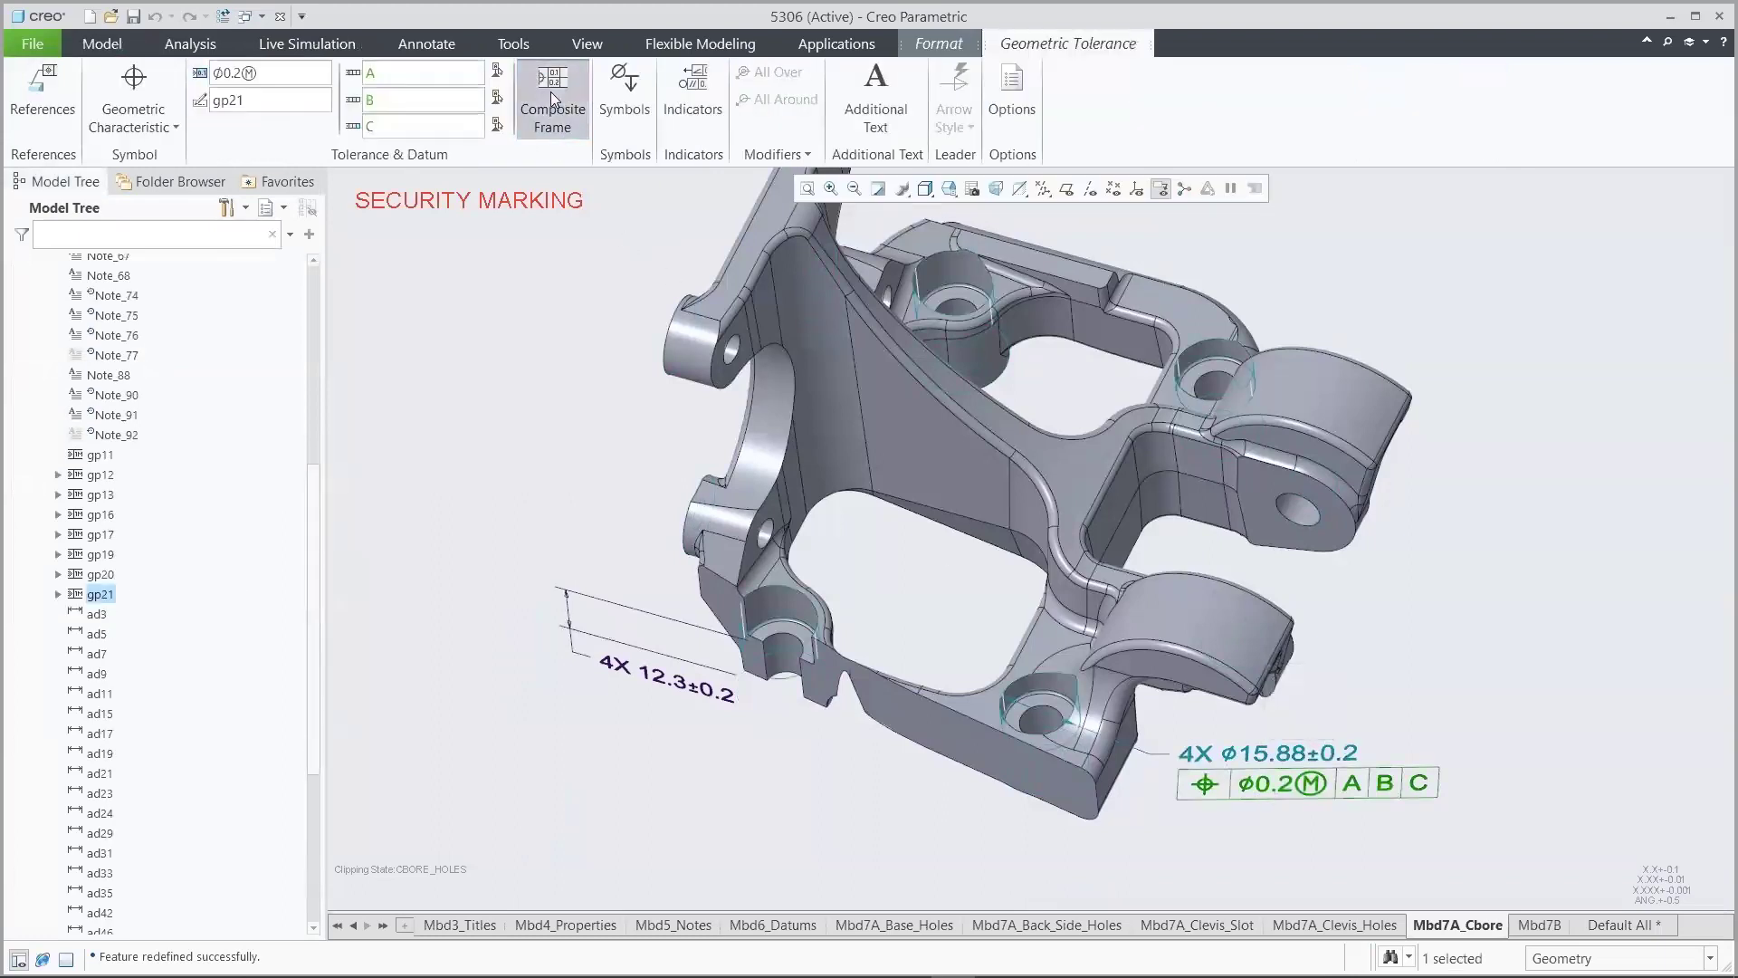
{"action": "left_click", "coordinate": [557, 127]}
{"action": "left_click", "coordinate": [541, 345]}
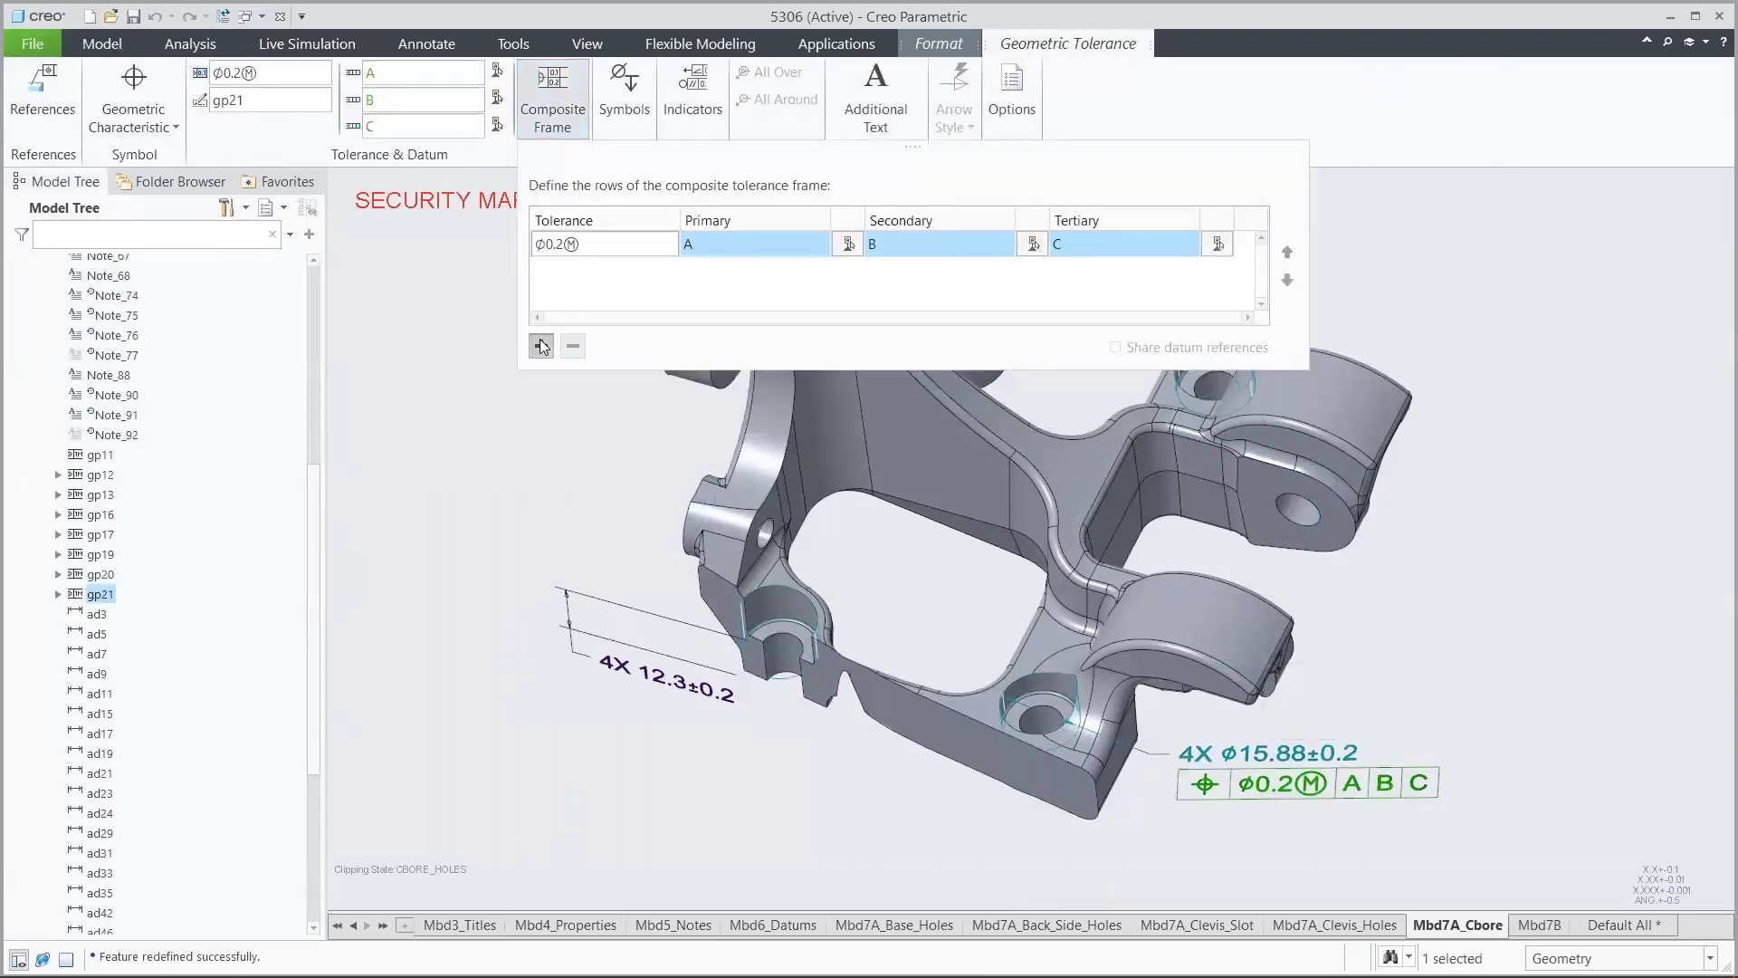
{"action": "left_click", "coordinate": [563, 272]}
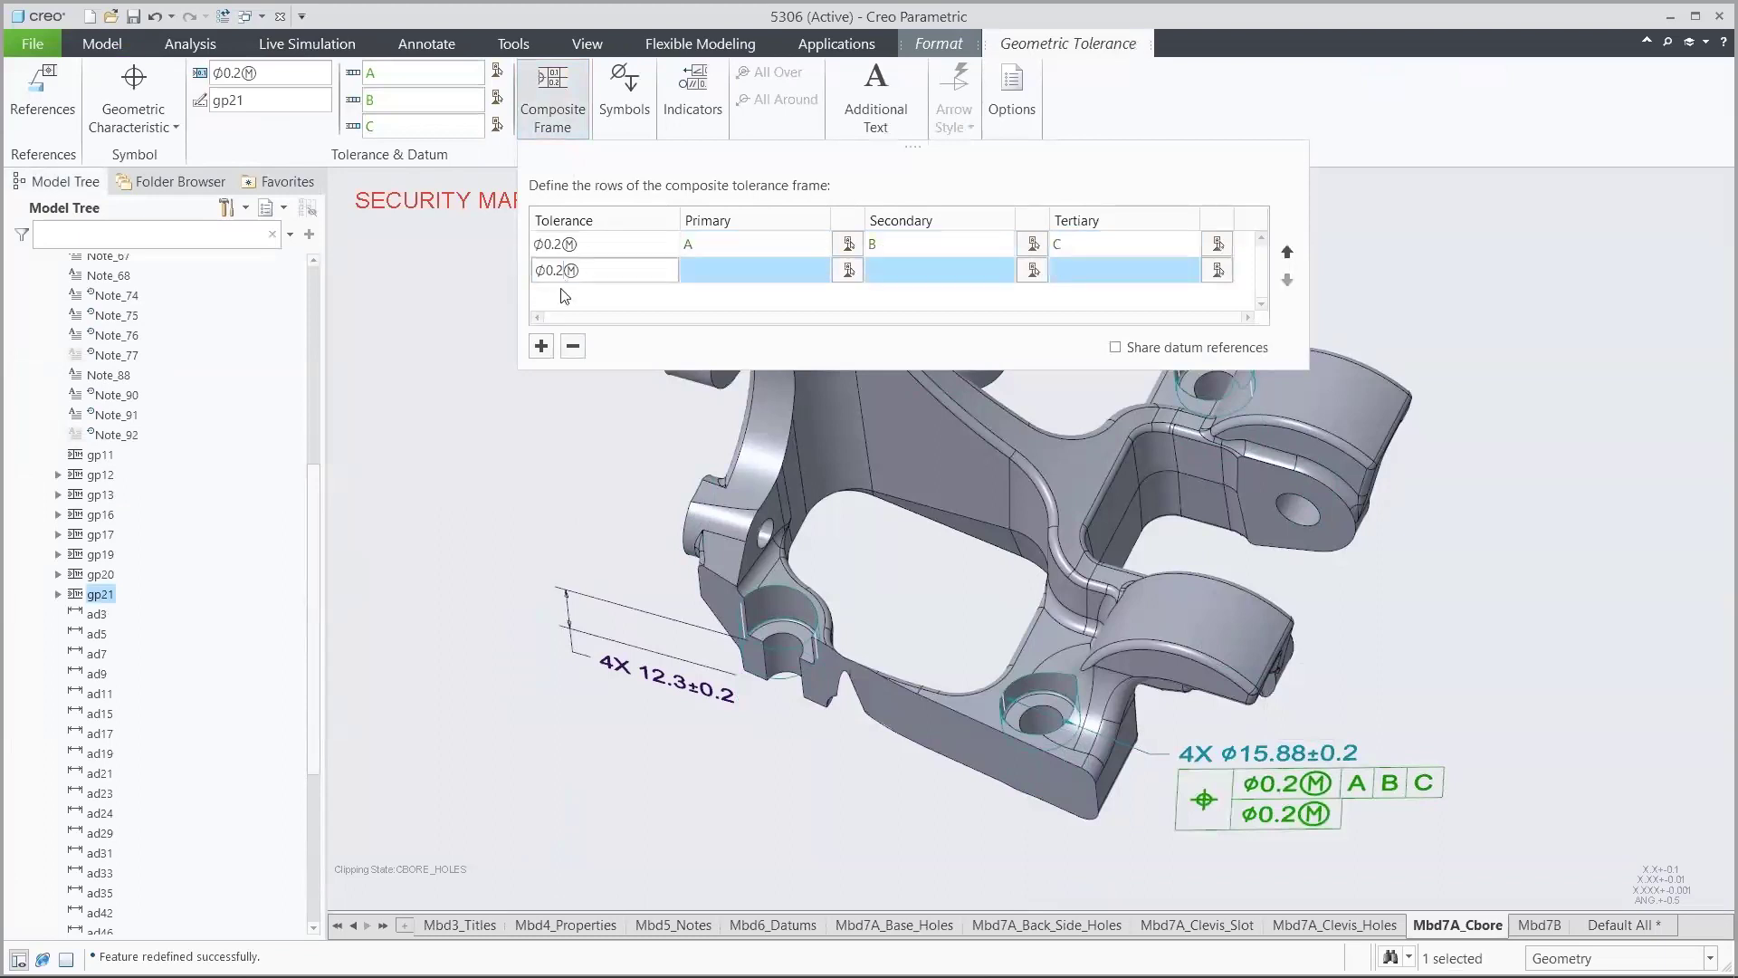
{"action": "key", "text": "BackSpace"}
{"action": "type", "text": "1"}
{"action": "left_click", "coordinate": [715, 277]}
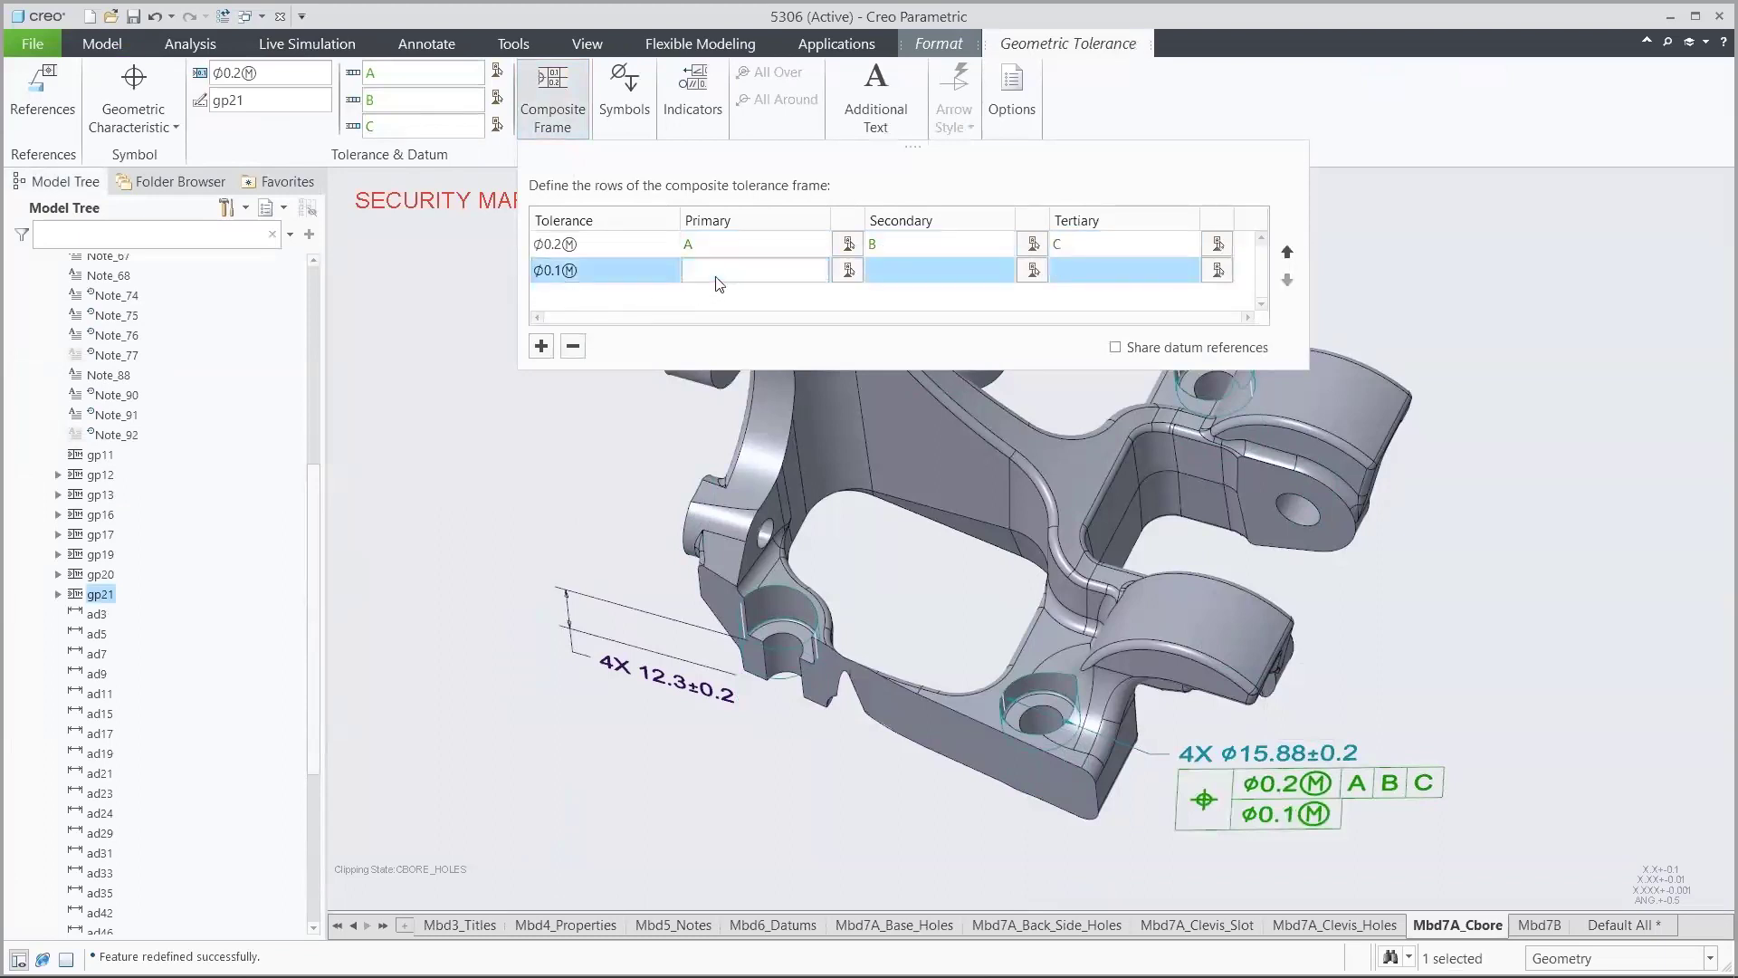
{"action": "left_click", "coordinate": [901, 276]}
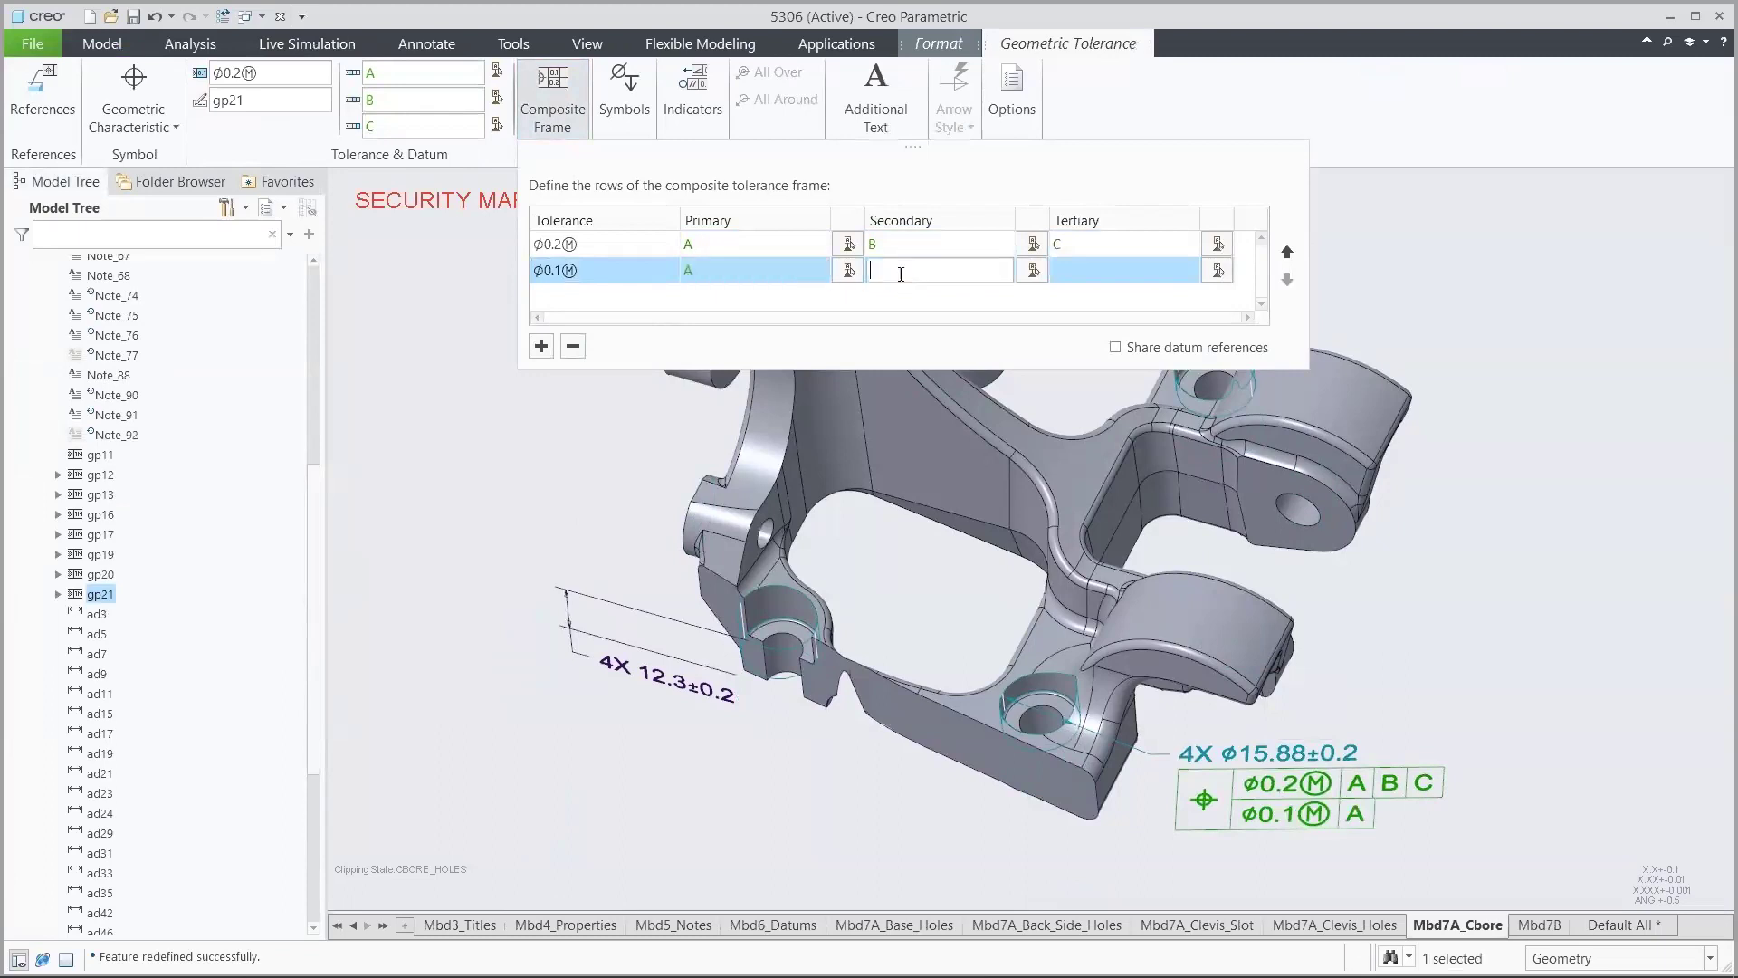
{"action": "left_click", "coordinate": [1068, 272]}
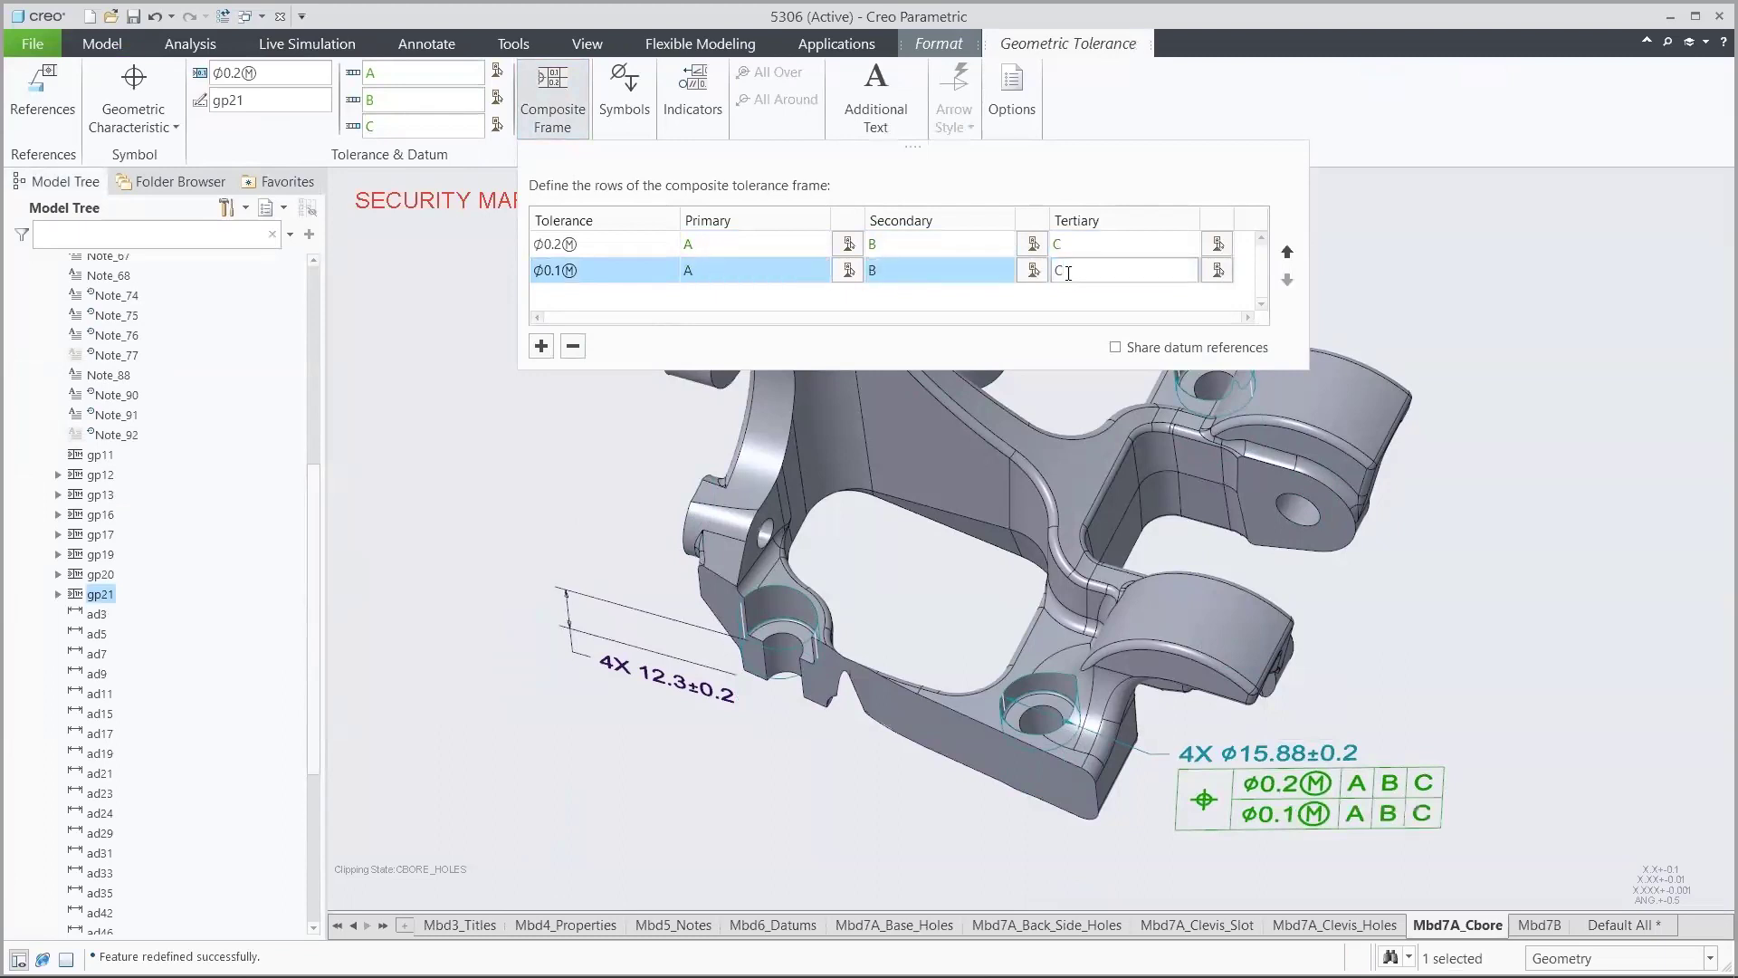
{"action": "middle_click", "coordinate": [610, 436]}
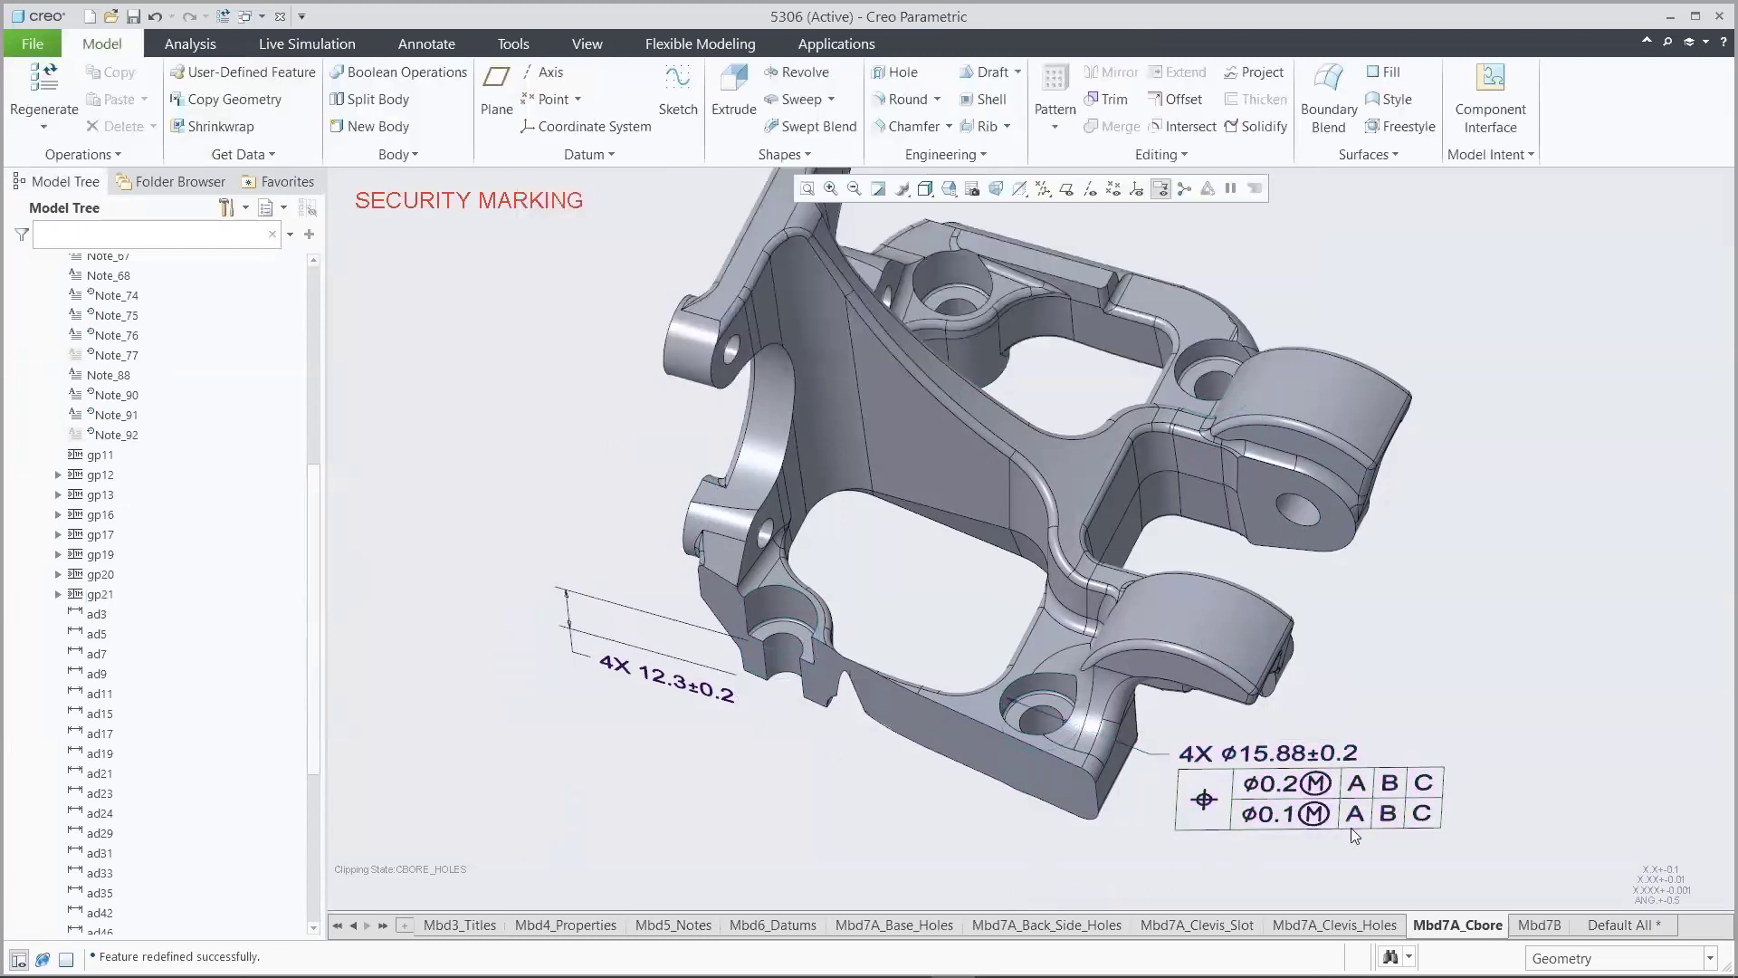
Set up printing for a range of combination states, view the selectable states without choosing any, and accept the printer configuration
{"action": "left_click", "coordinate": [32, 48]}
{"action": "mouse_move", "coordinate": [81, 226]}
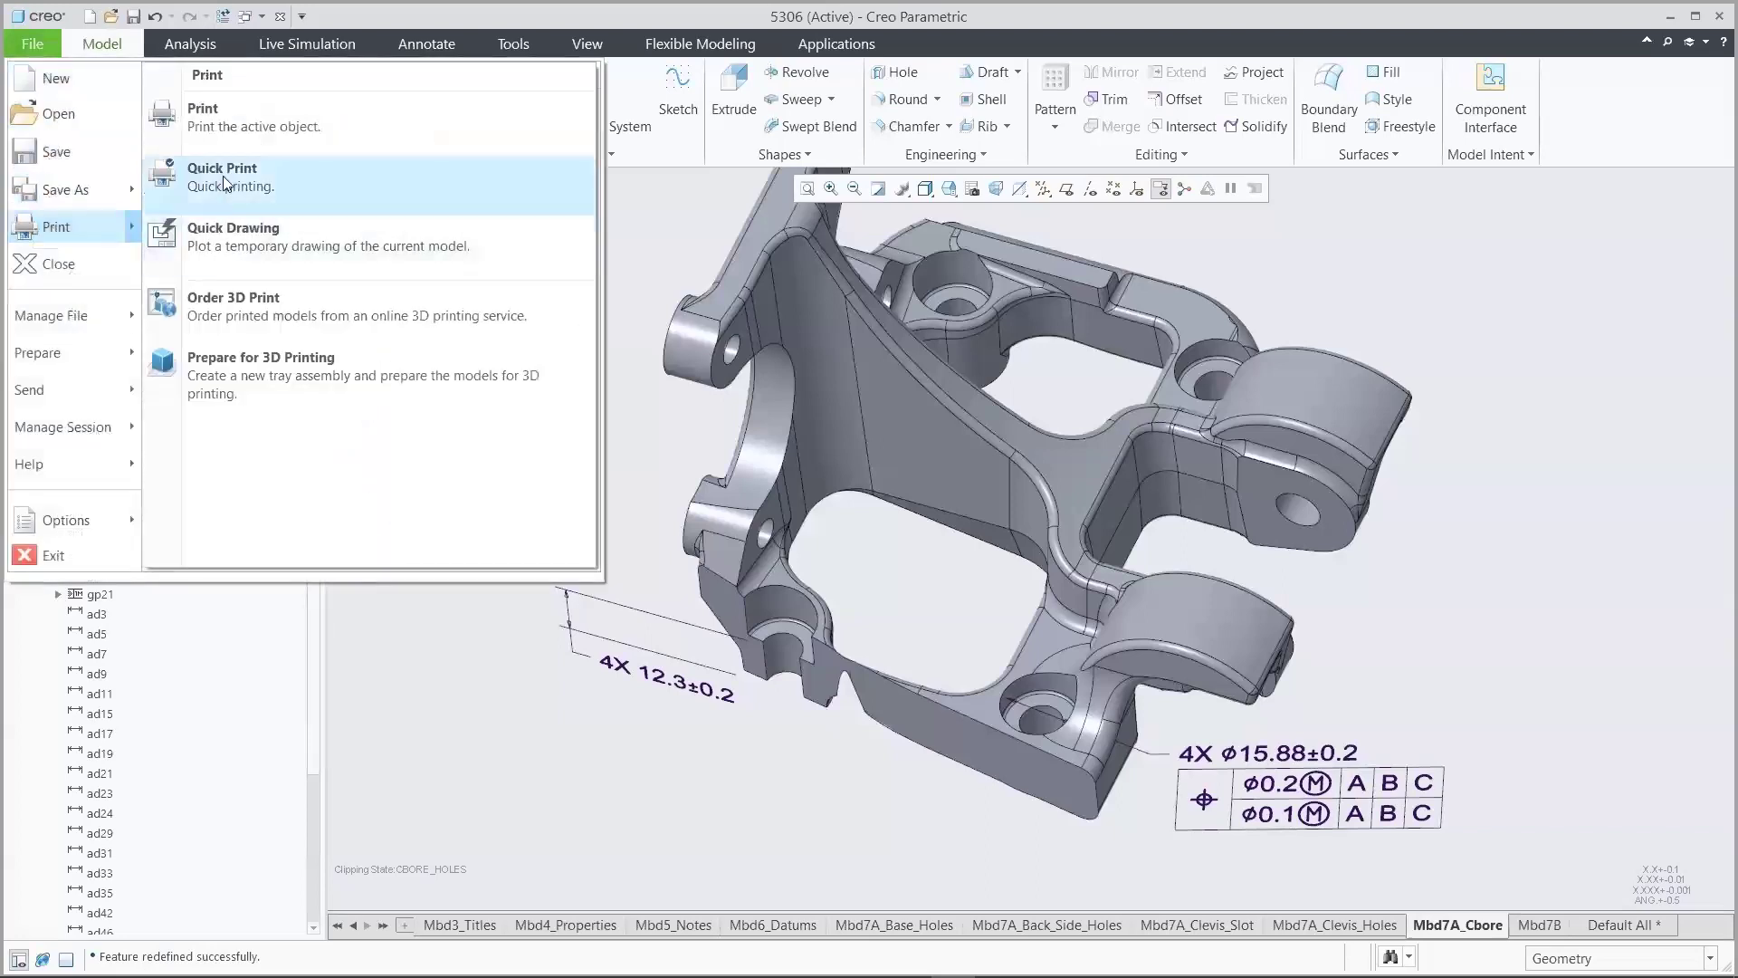
{"action": "left_click", "coordinate": [224, 112]}
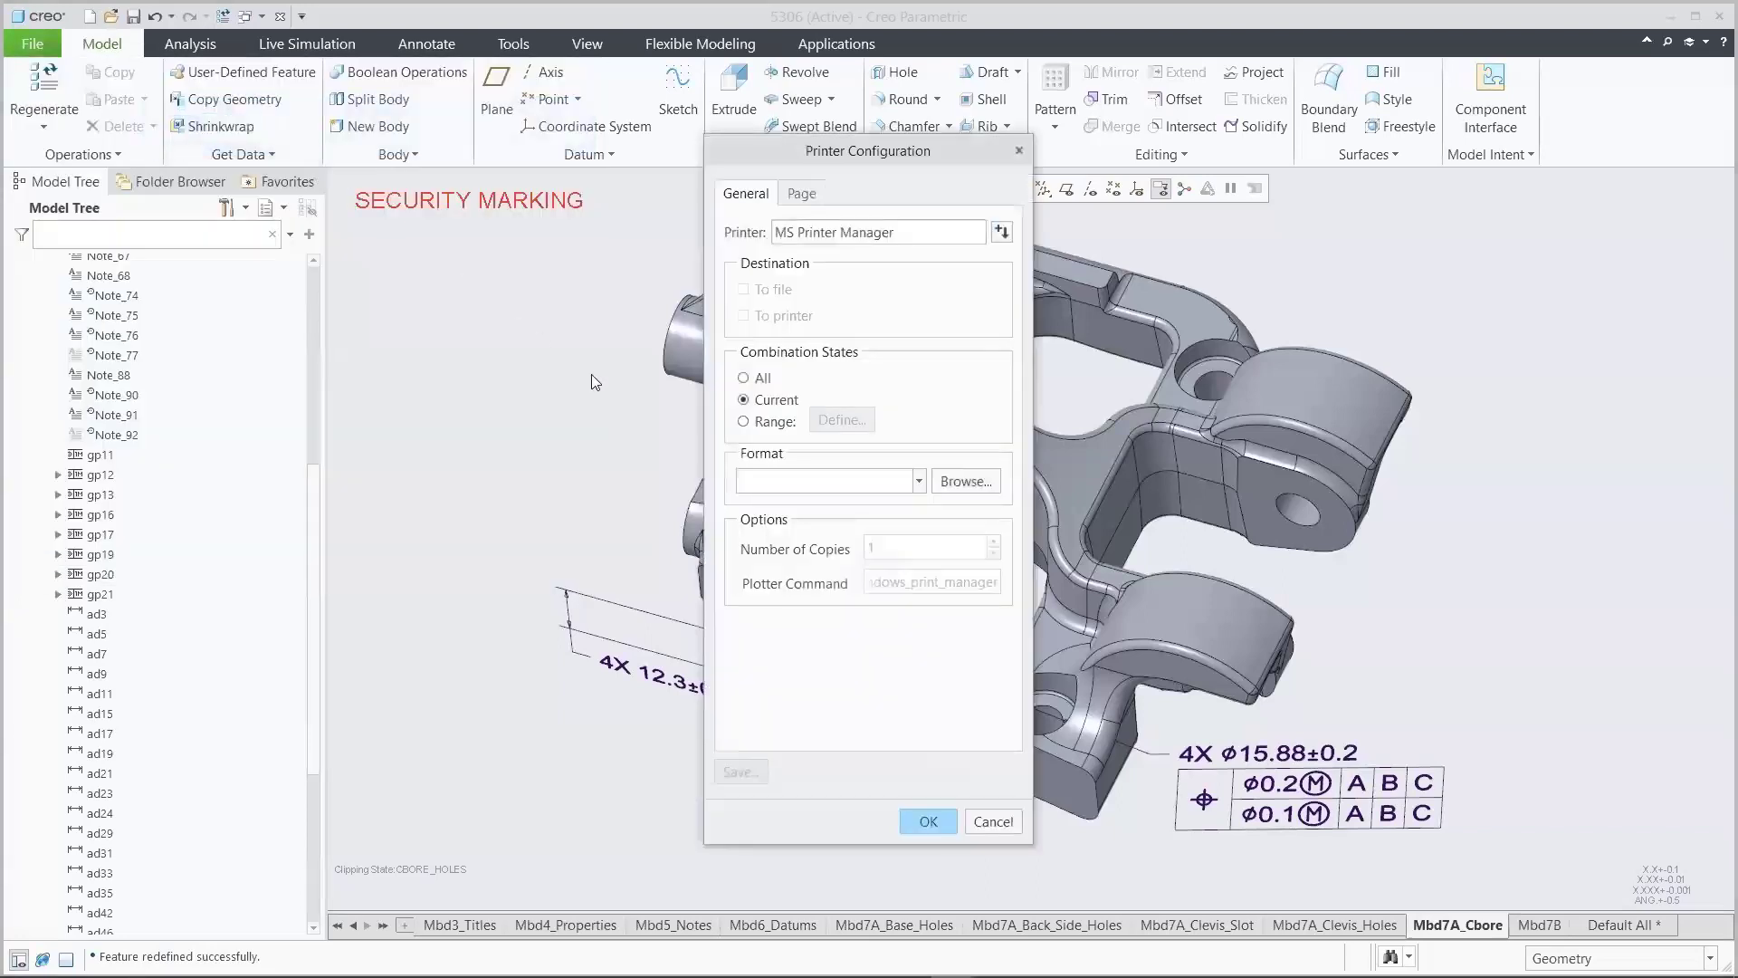
{"action": "left_click", "coordinate": [762, 424]}
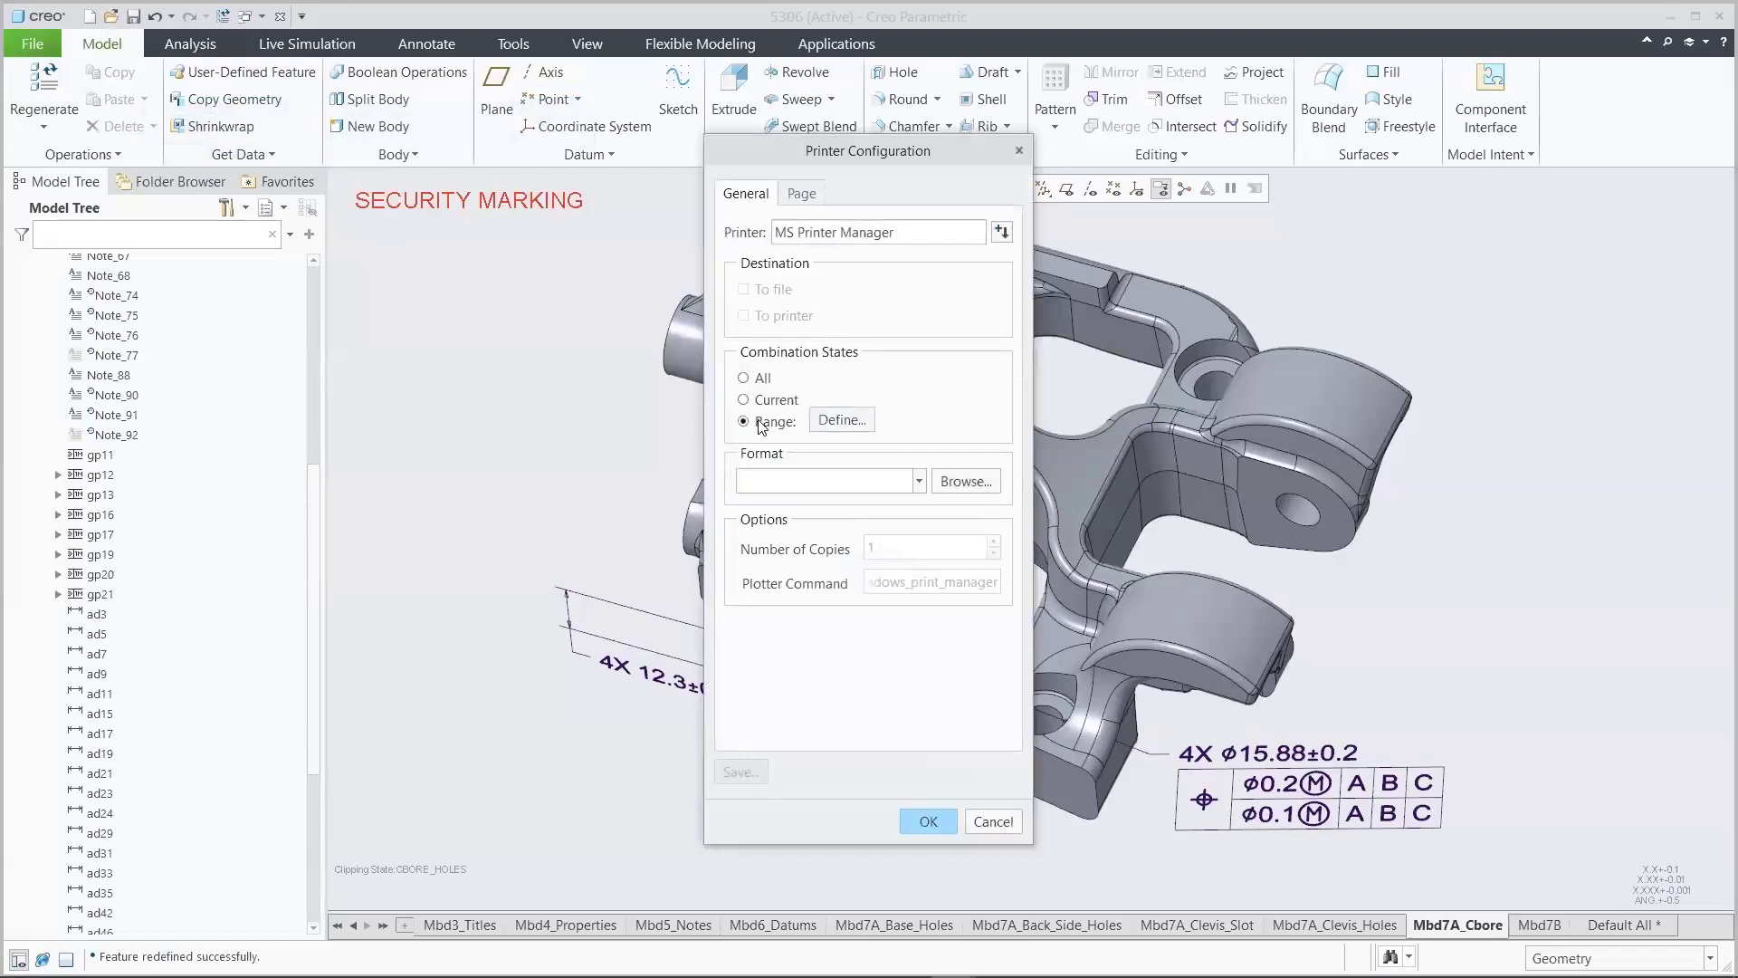
{"action": "left_click", "coordinate": [837, 421]}
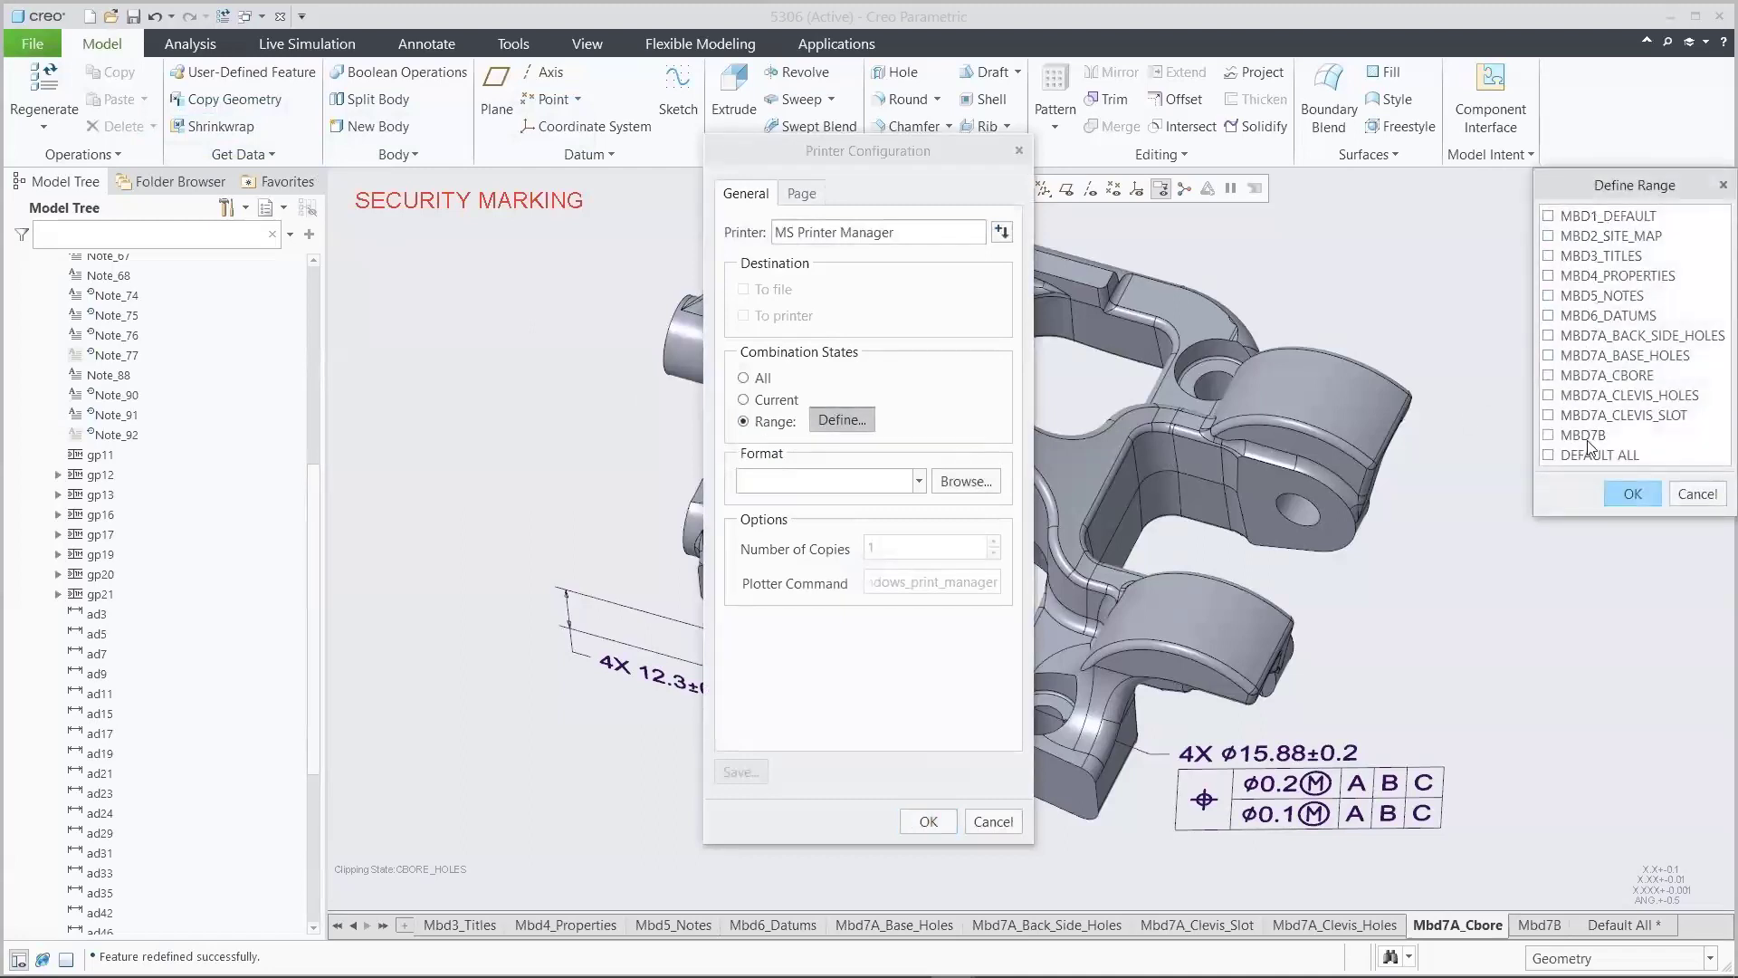
{"action": "left_click", "coordinate": [1696, 494]}
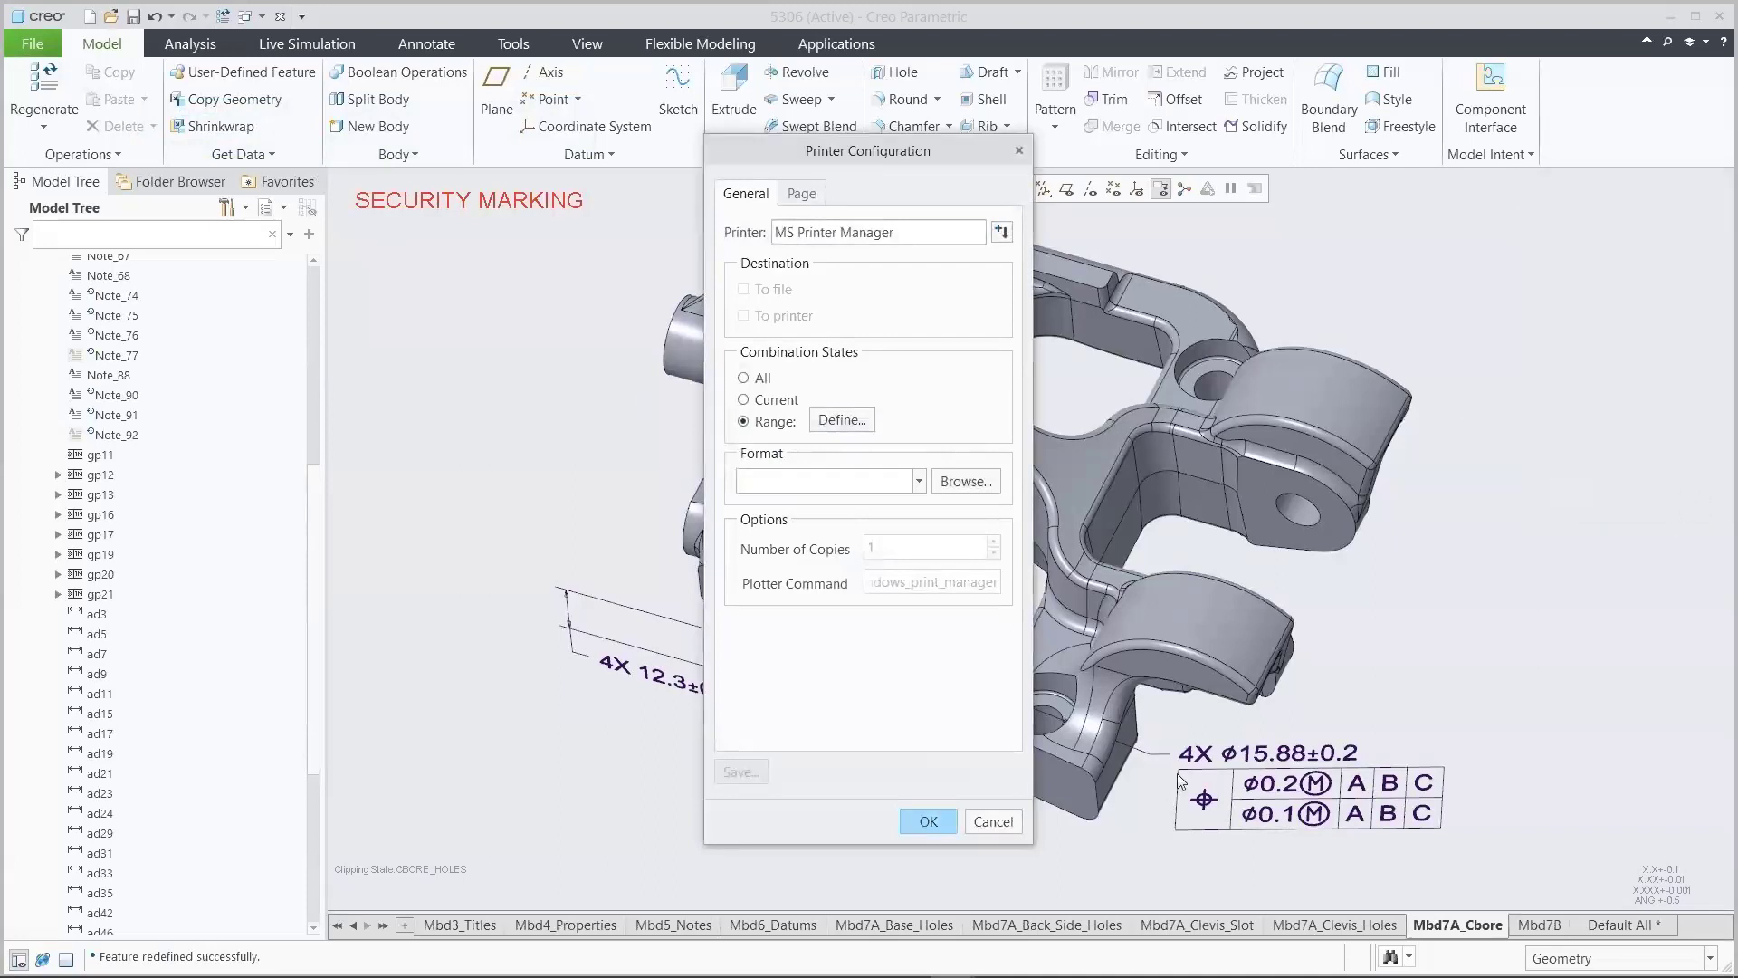
{"action": "left_click", "coordinate": [931, 826]}
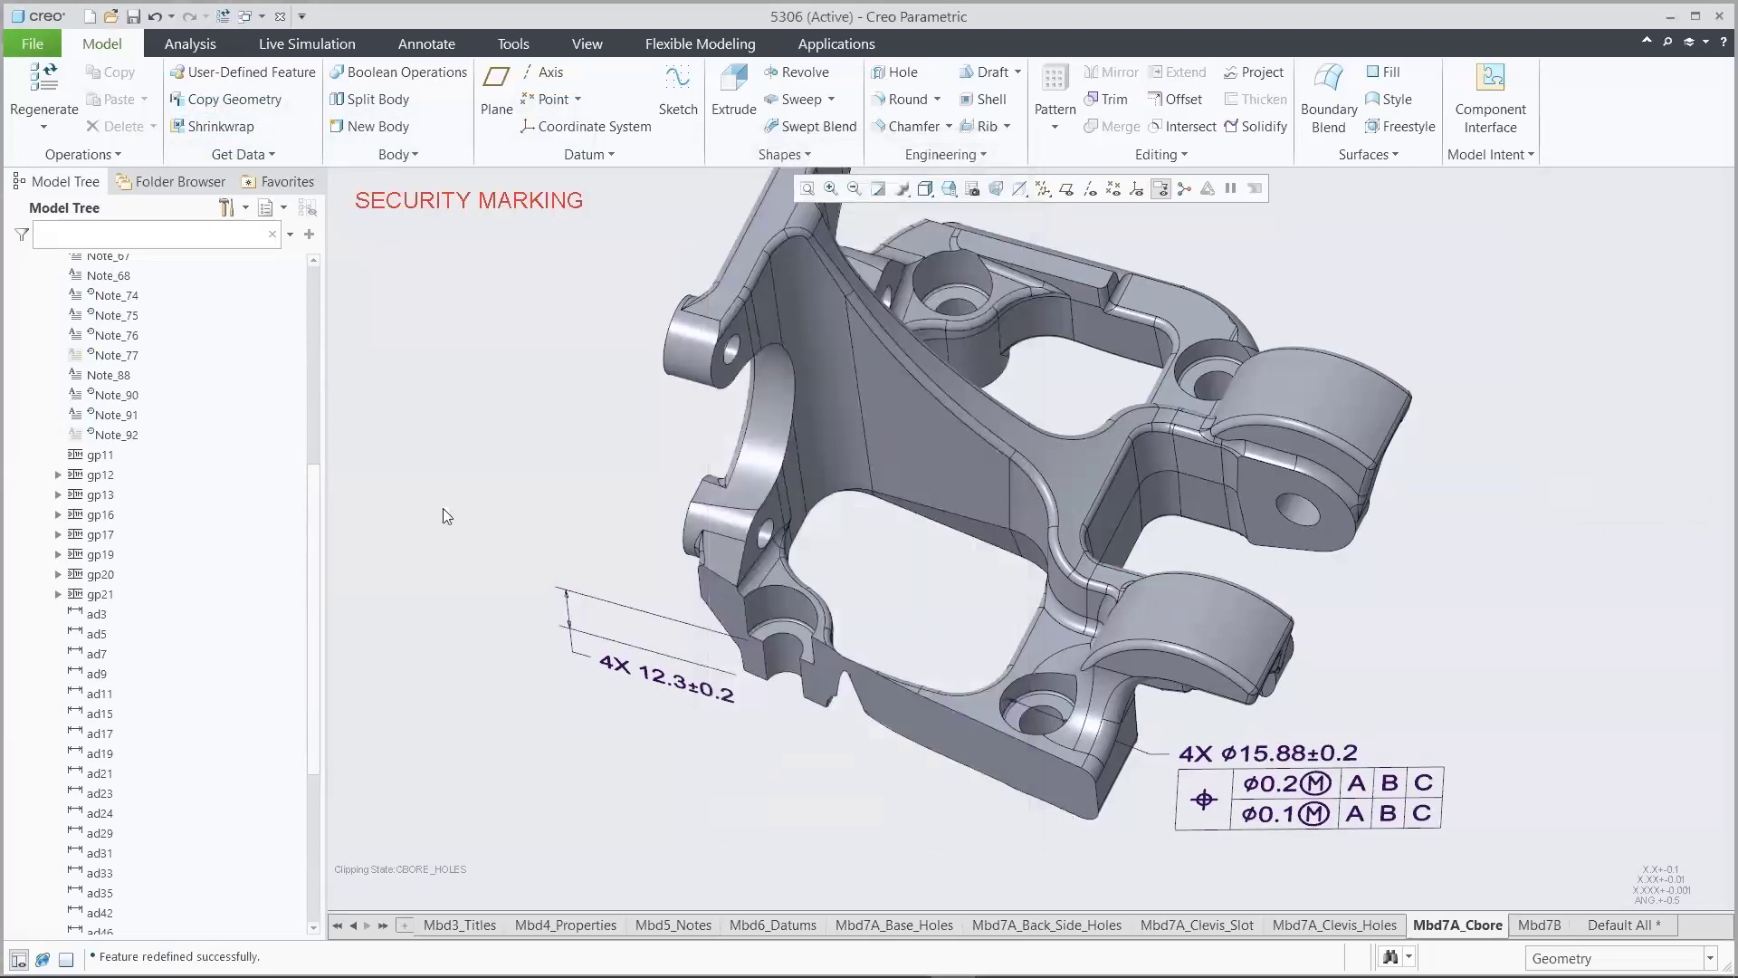
Begin saving a copy of the part as a Creo View (*.pvz) file named 5306_MBD
{"action": "left_click", "coordinate": [31, 44]}
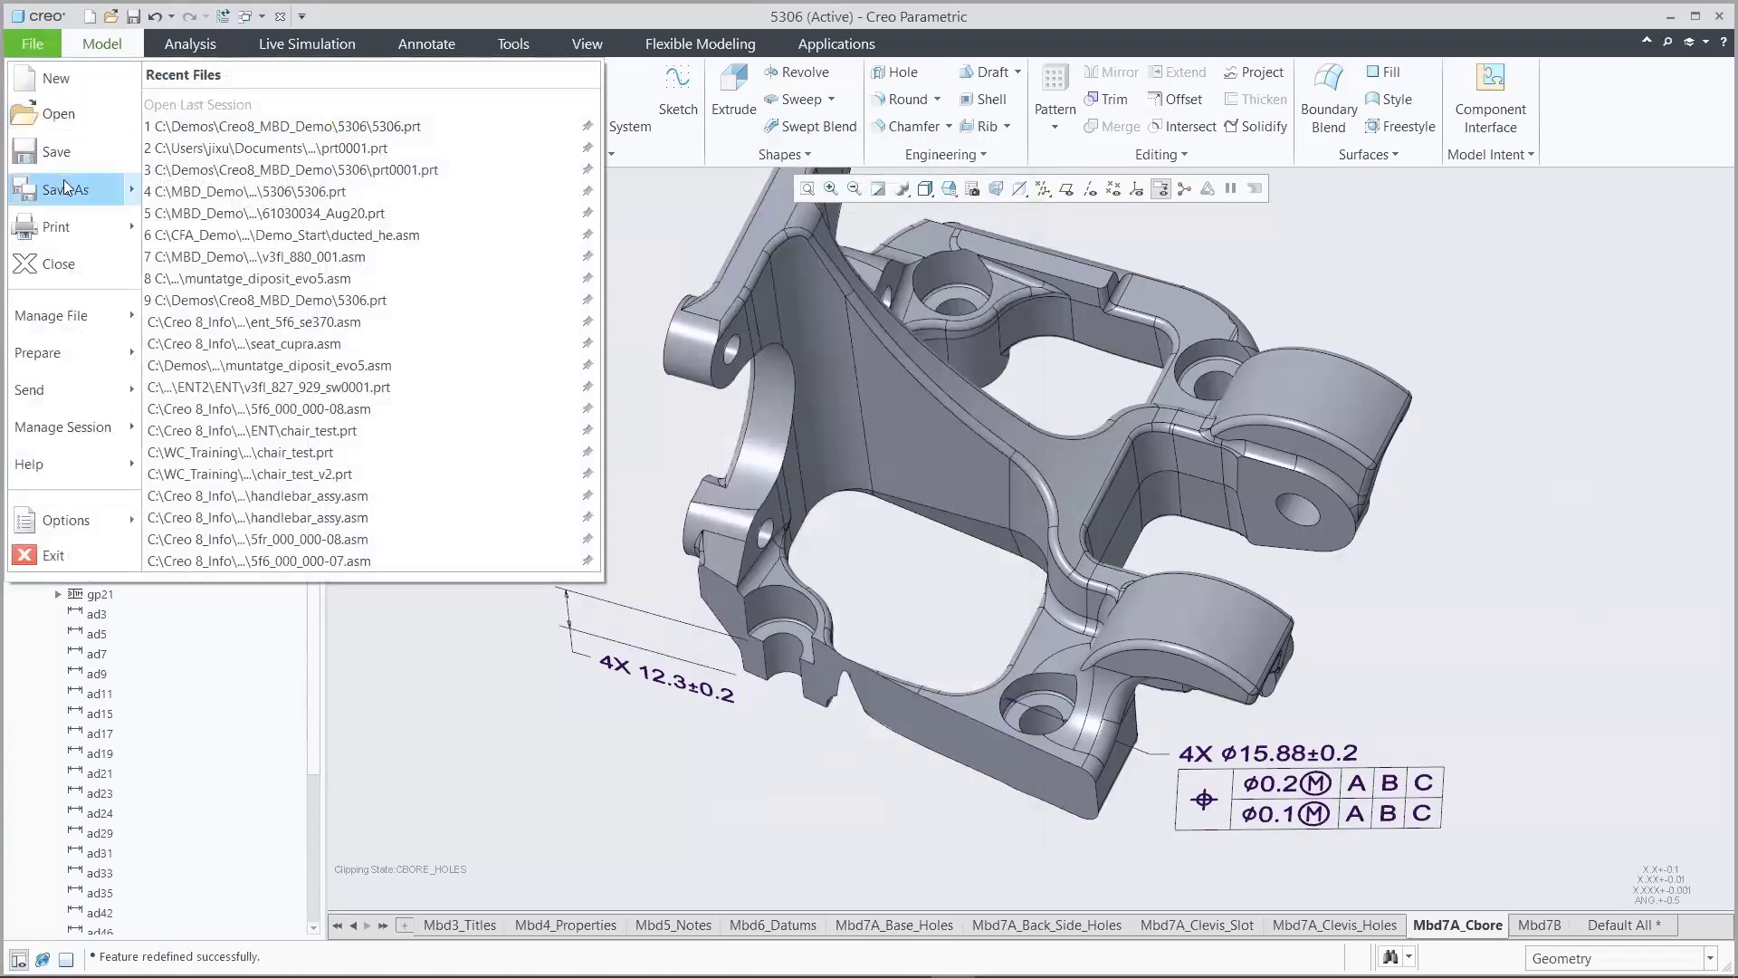
{"action": "mouse_move", "coordinate": [64, 187]}
{"action": "left_click", "coordinate": [237, 111]}
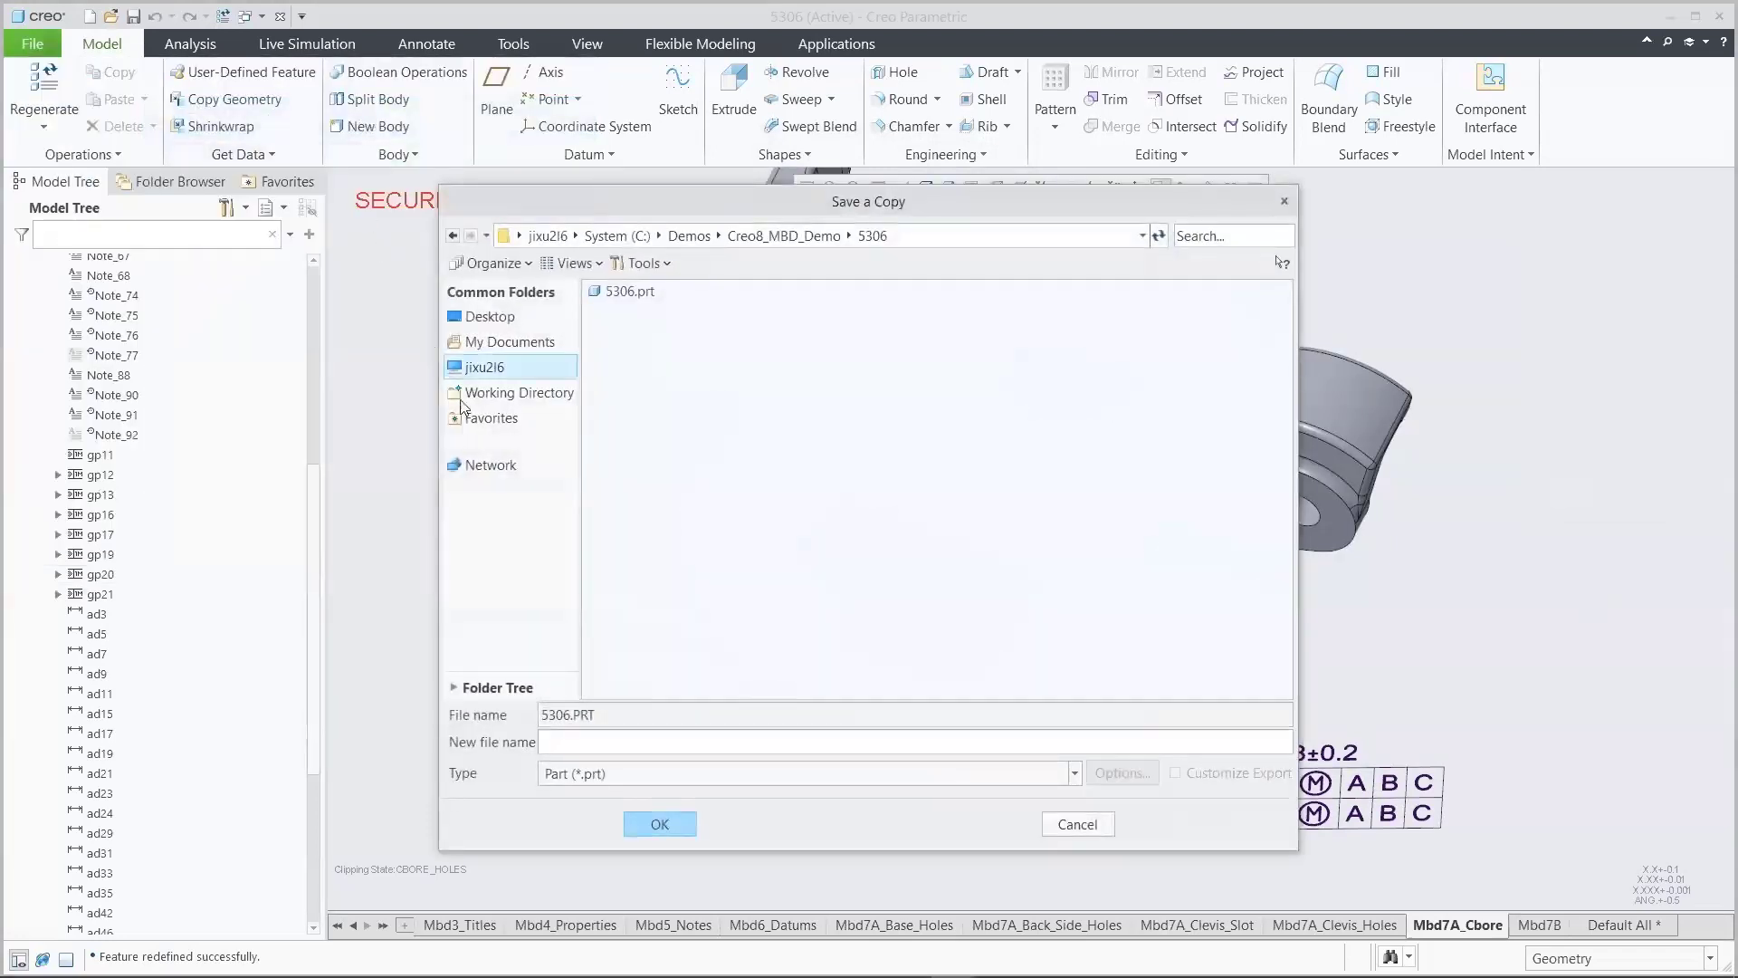
{"action": "left_click", "coordinate": [640, 775]}
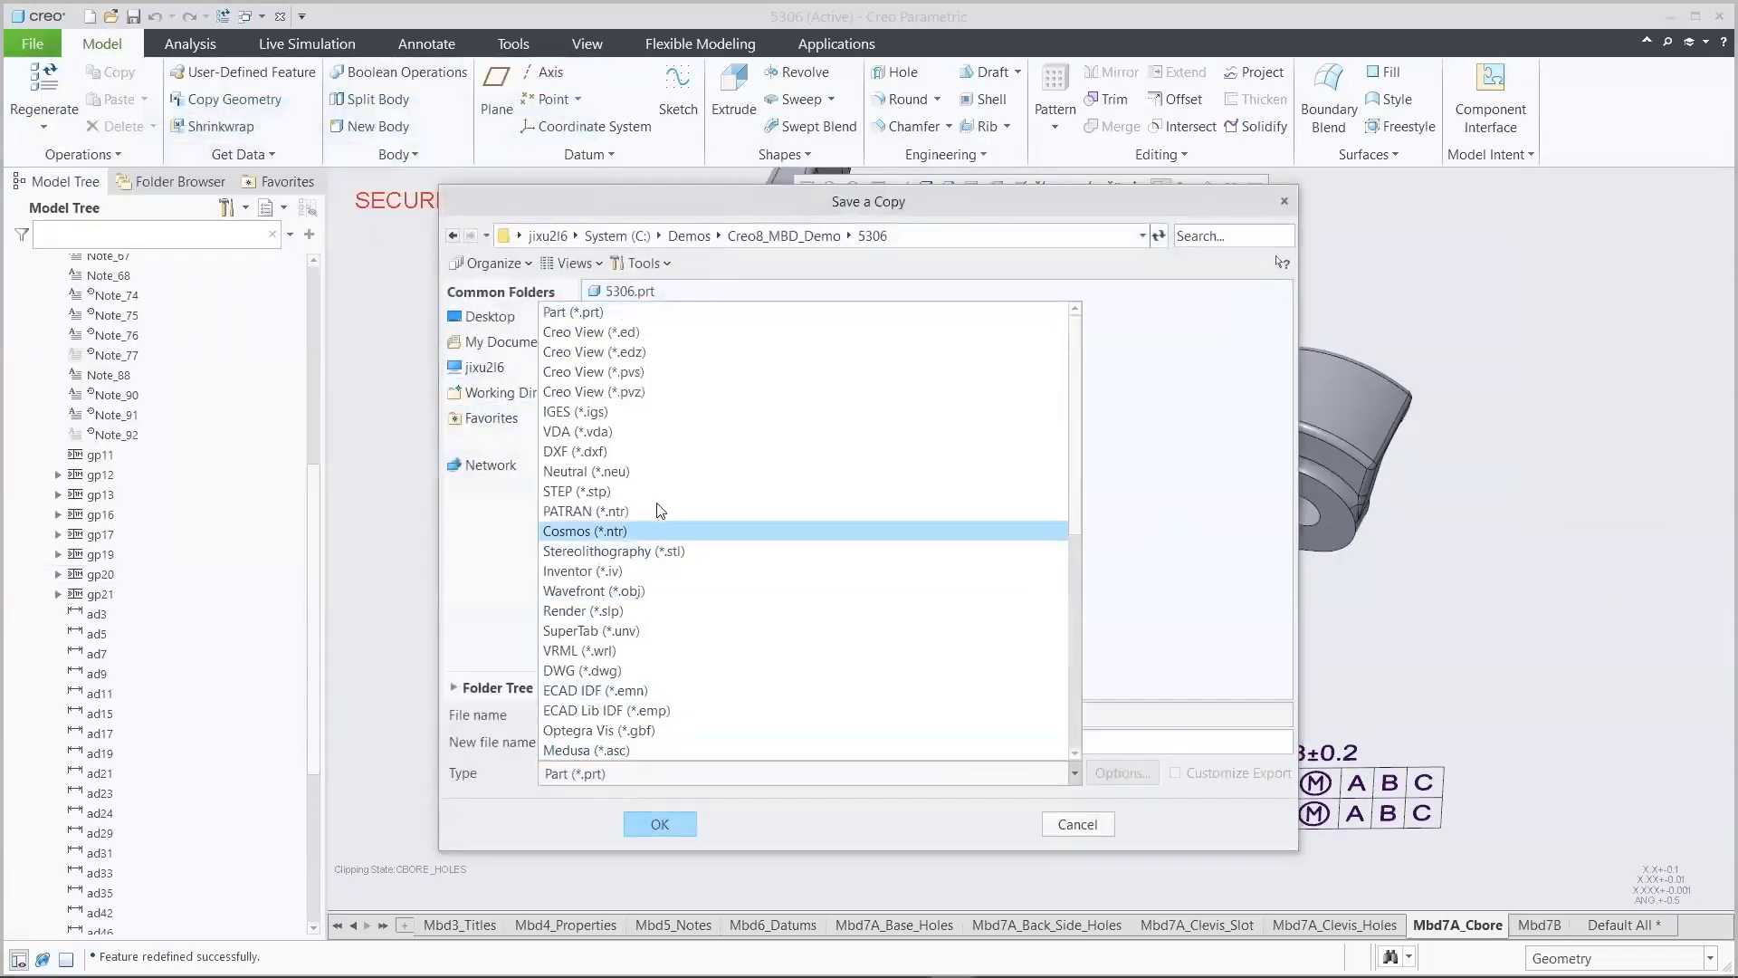
{"action": "left_click", "coordinate": [652, 404]}
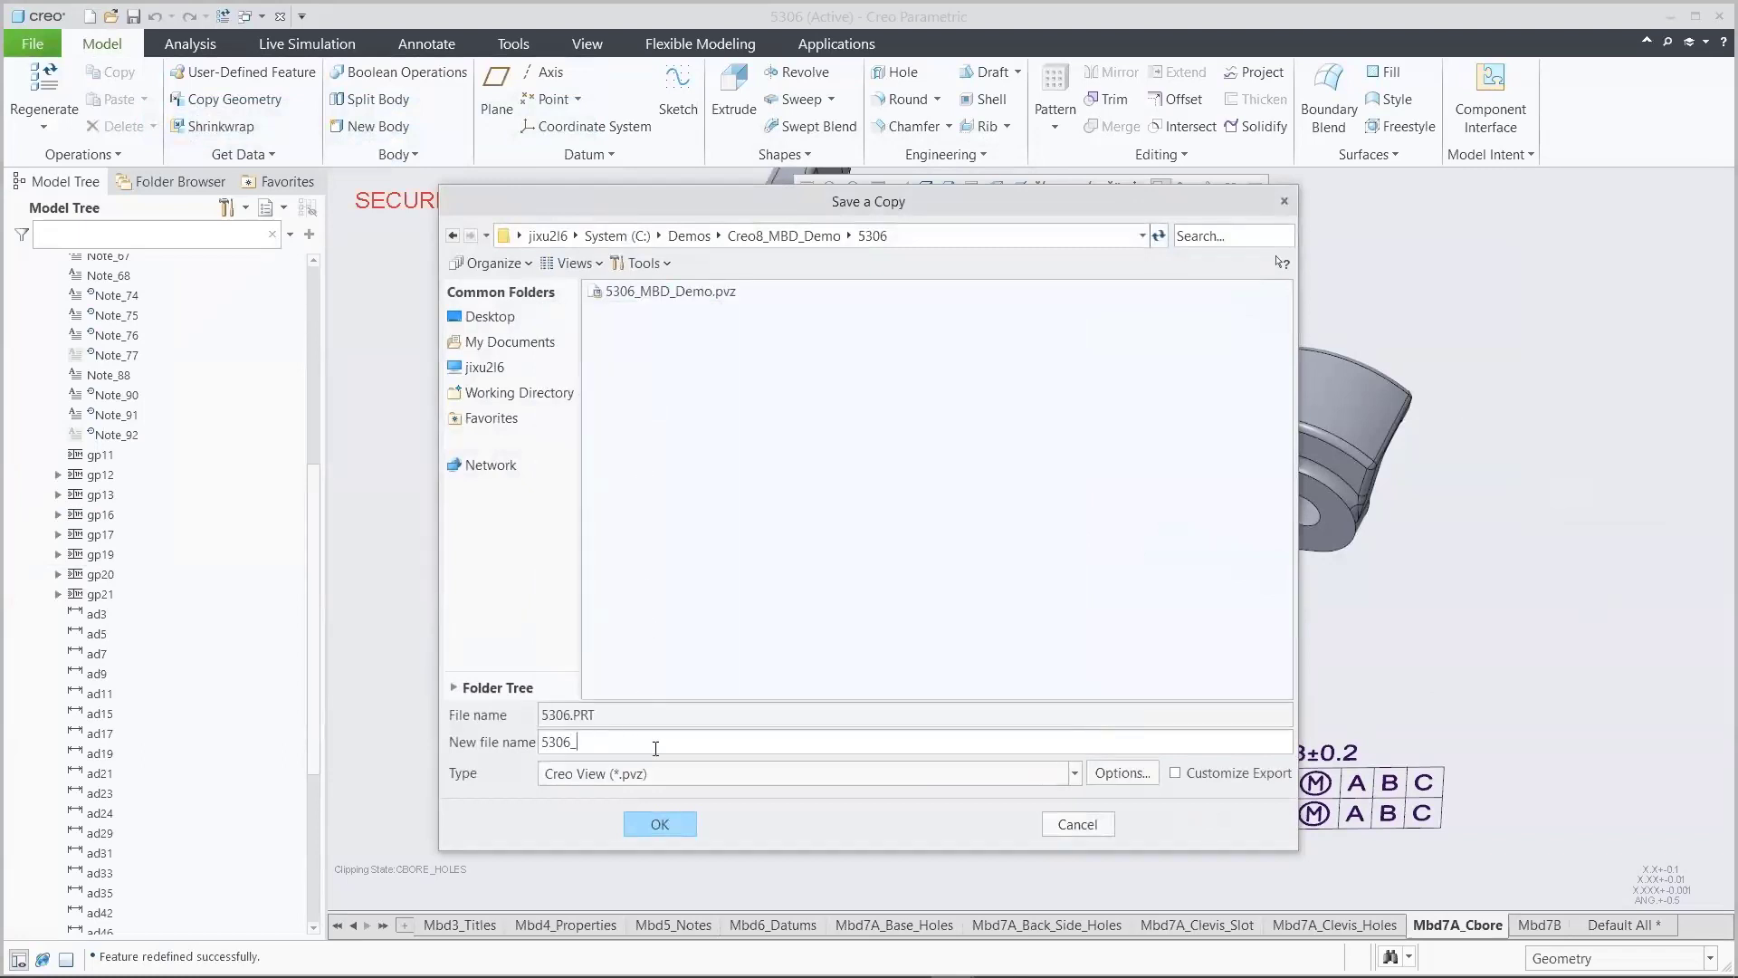
Assign the recipe cust_export_pvs.rcp to .pvs/.pvz files in the export profile settings and export the copy
{"action": "left_click", "coordinate": [1105, 772]}
{"action": "left_click", "coordinate": [1056, 442]}
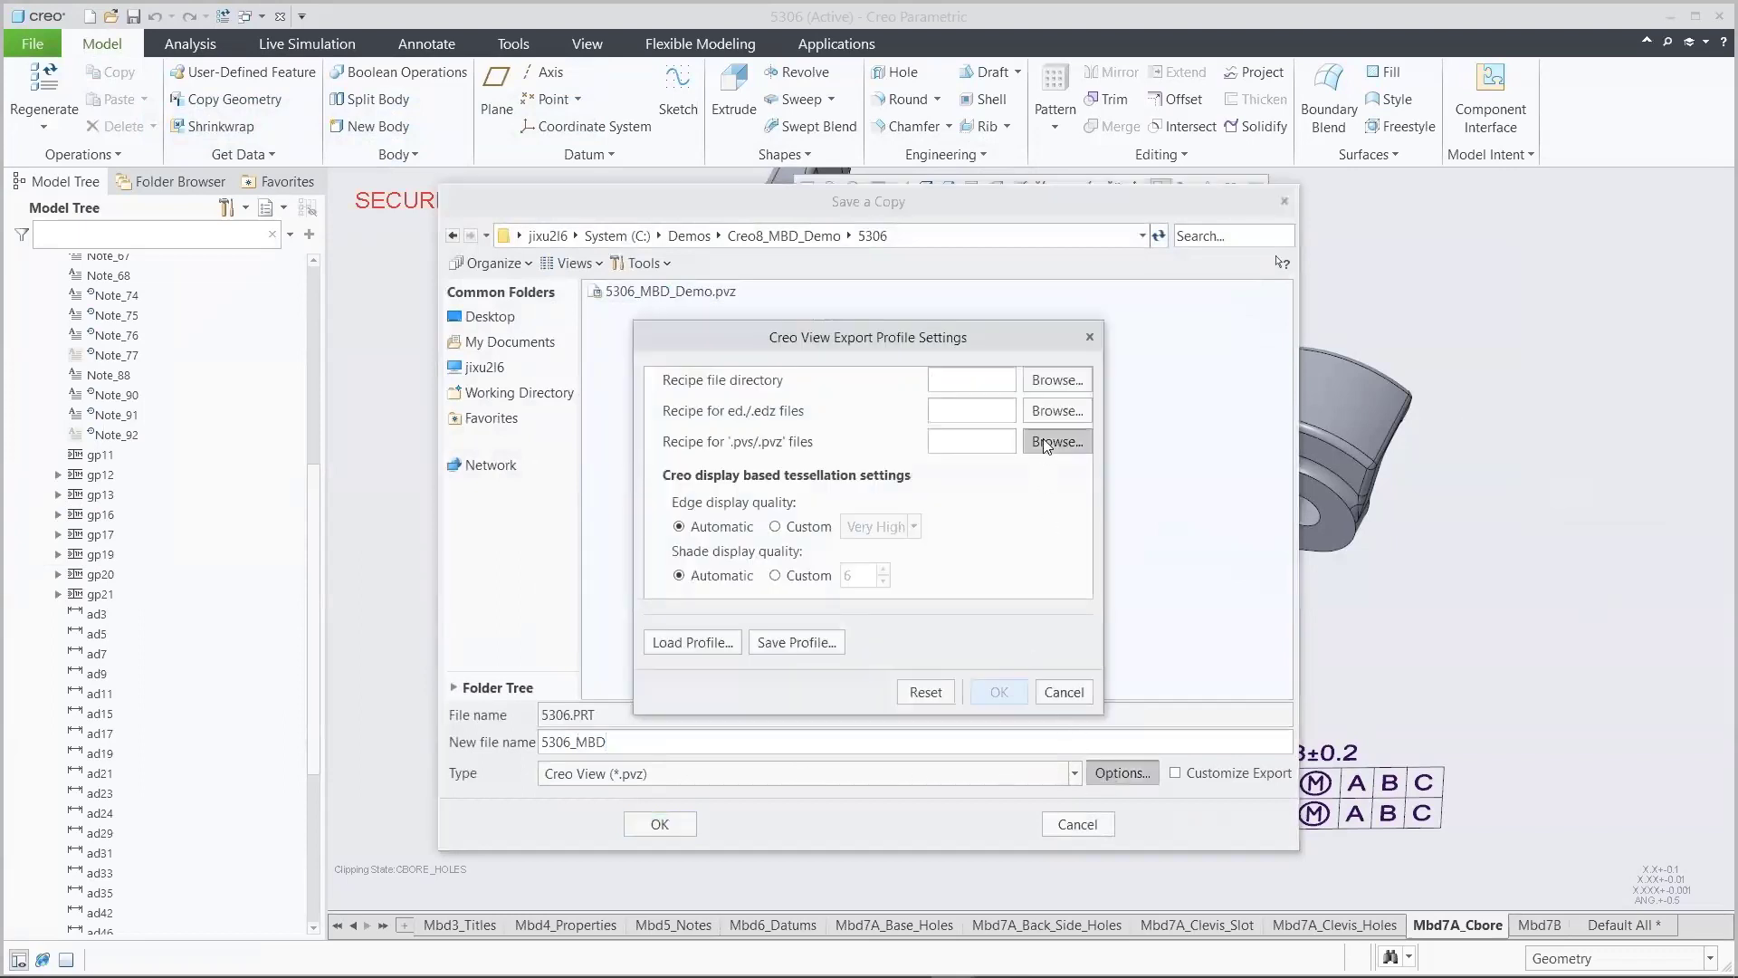
{"action": "left_click", "coordinate": [704, 366]}
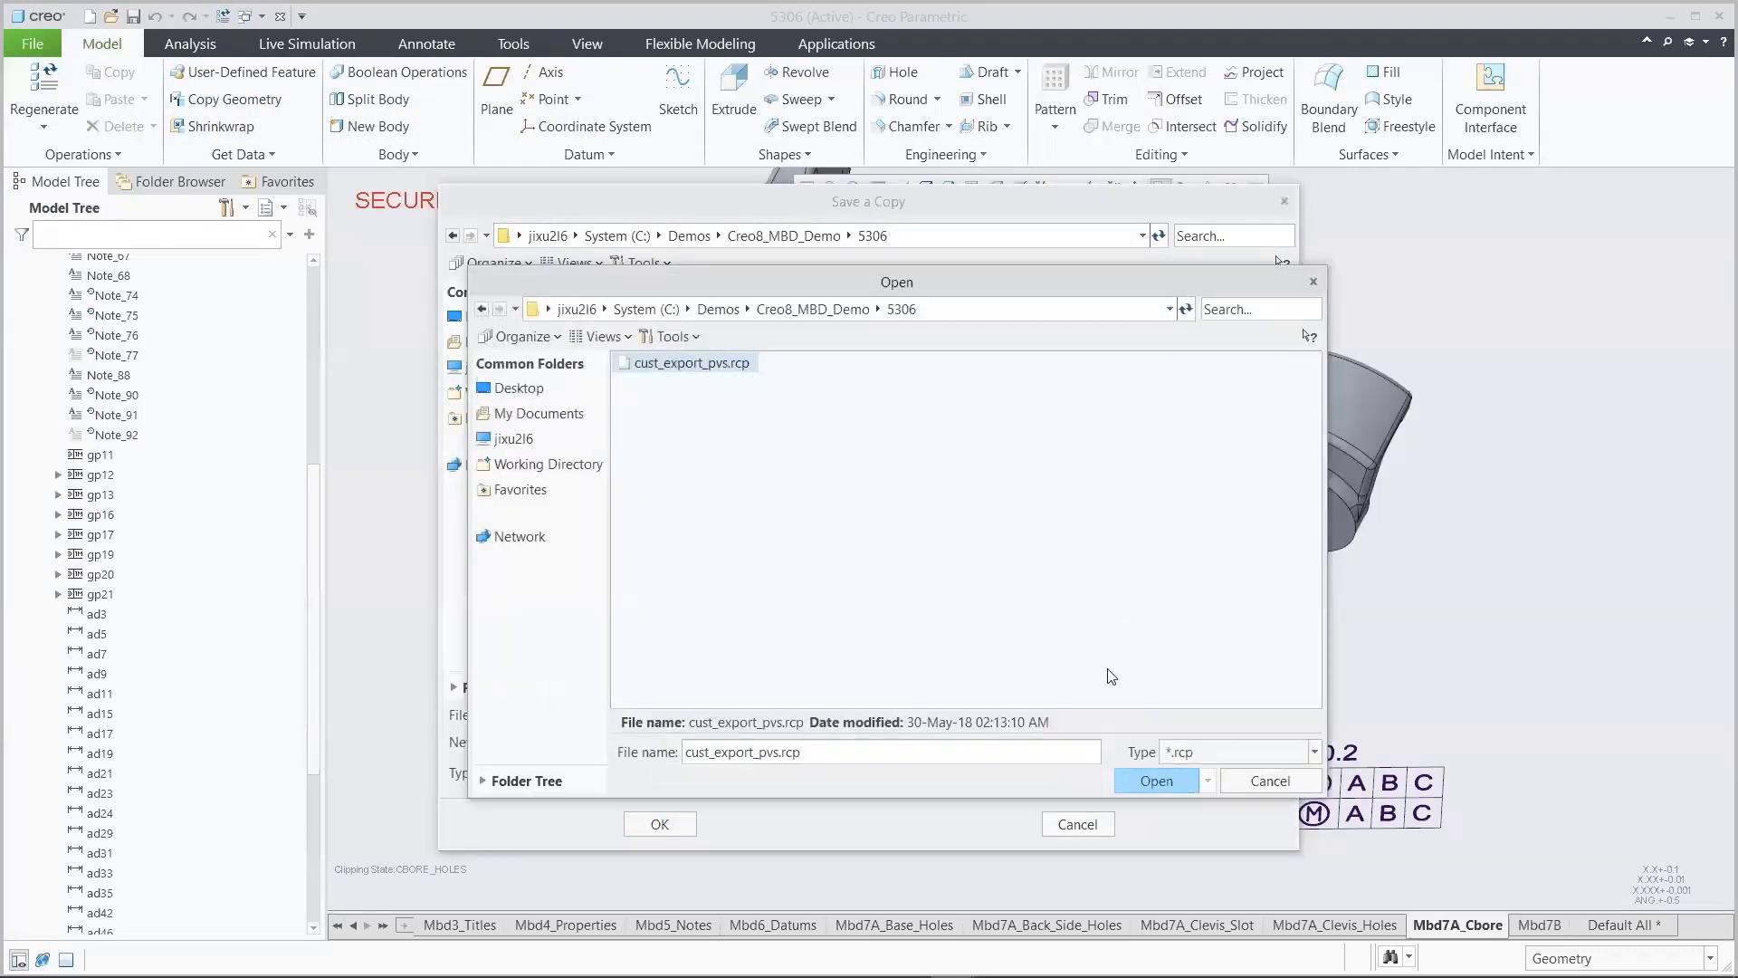
{"action": "left_click", "coordinate": [1153, 780]}
{"action": "left_click", "coordinate": [1000, 694]}
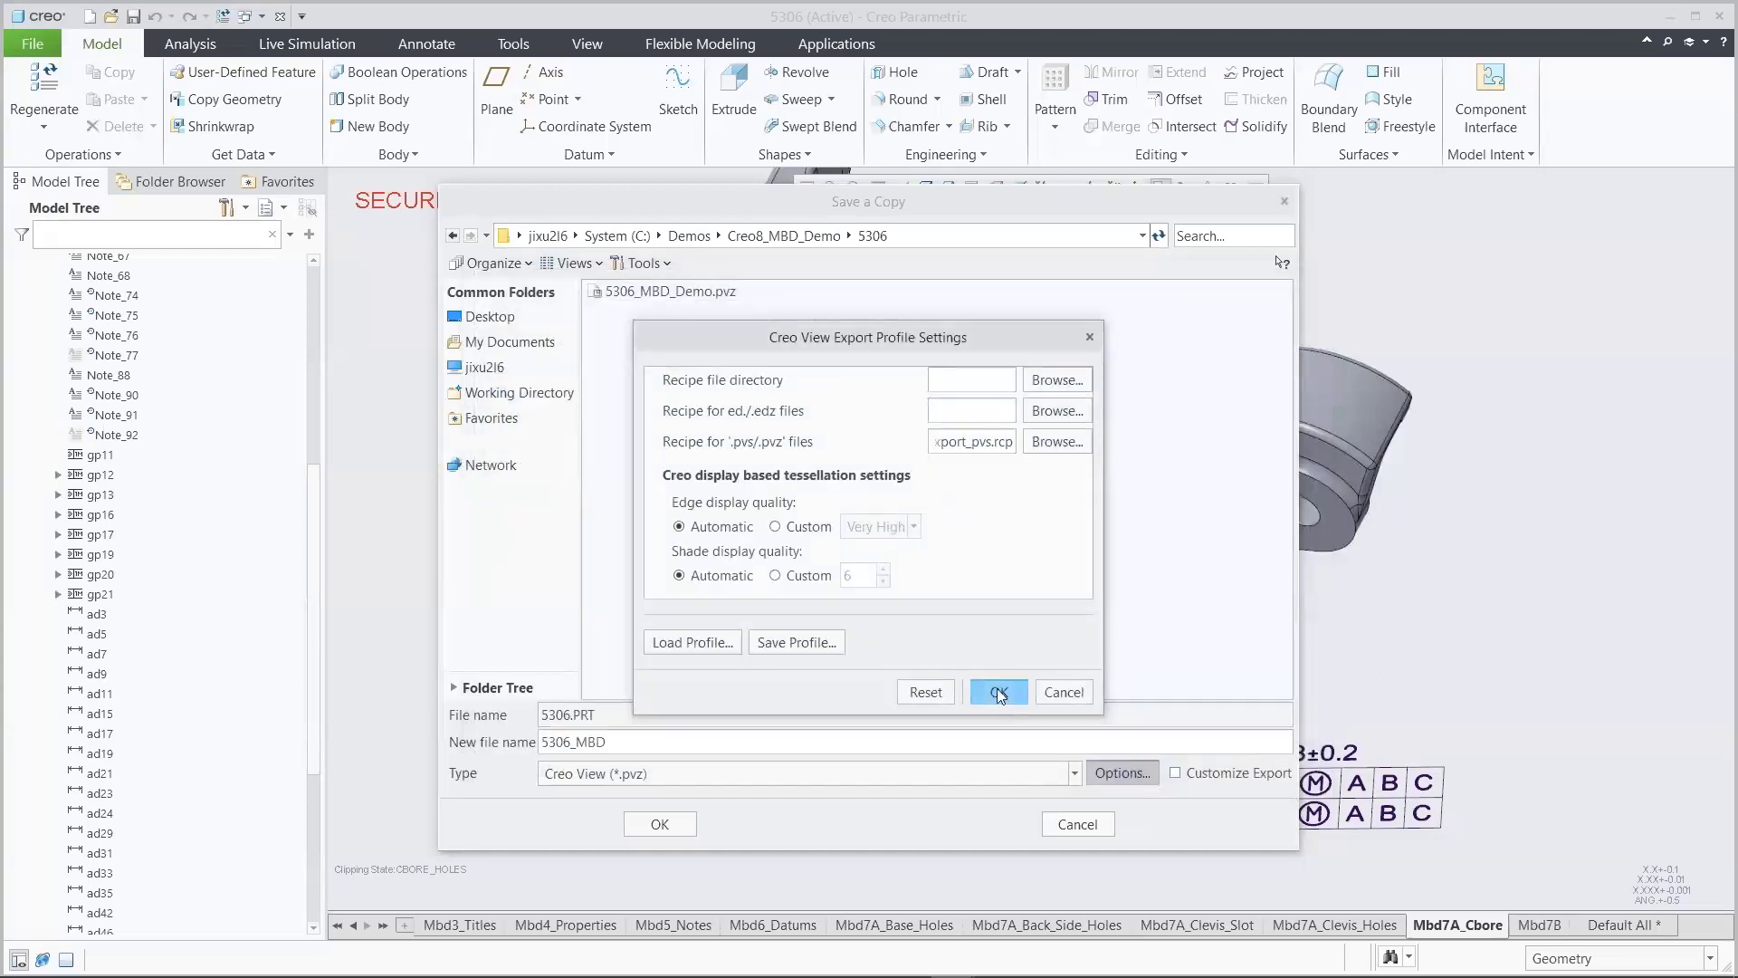
{"action": "left_click", "coordinate": [659, 827]}
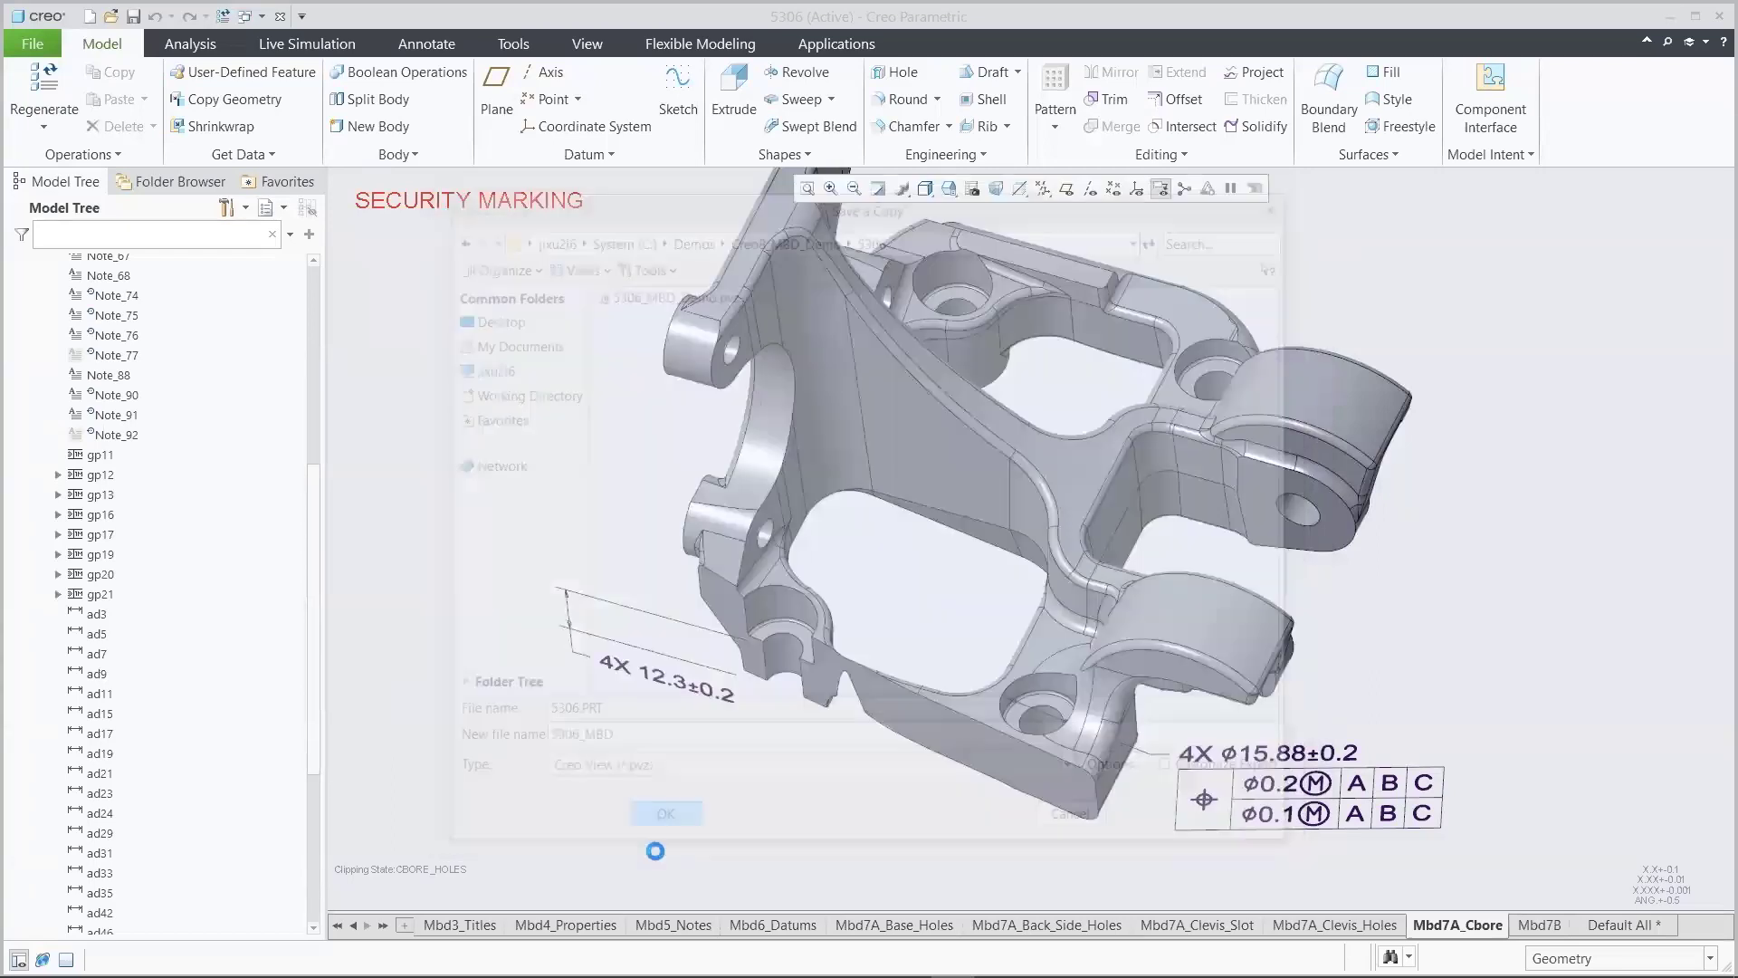
Switch to Creo View and review the MBD2_SITE_MAP, MBD3_TITLES, MBD6_DATUMS and MBD7A_BASE_HOLES view states of the exported bracket
{"action": "left_click", "coordinate": [280, 17]}
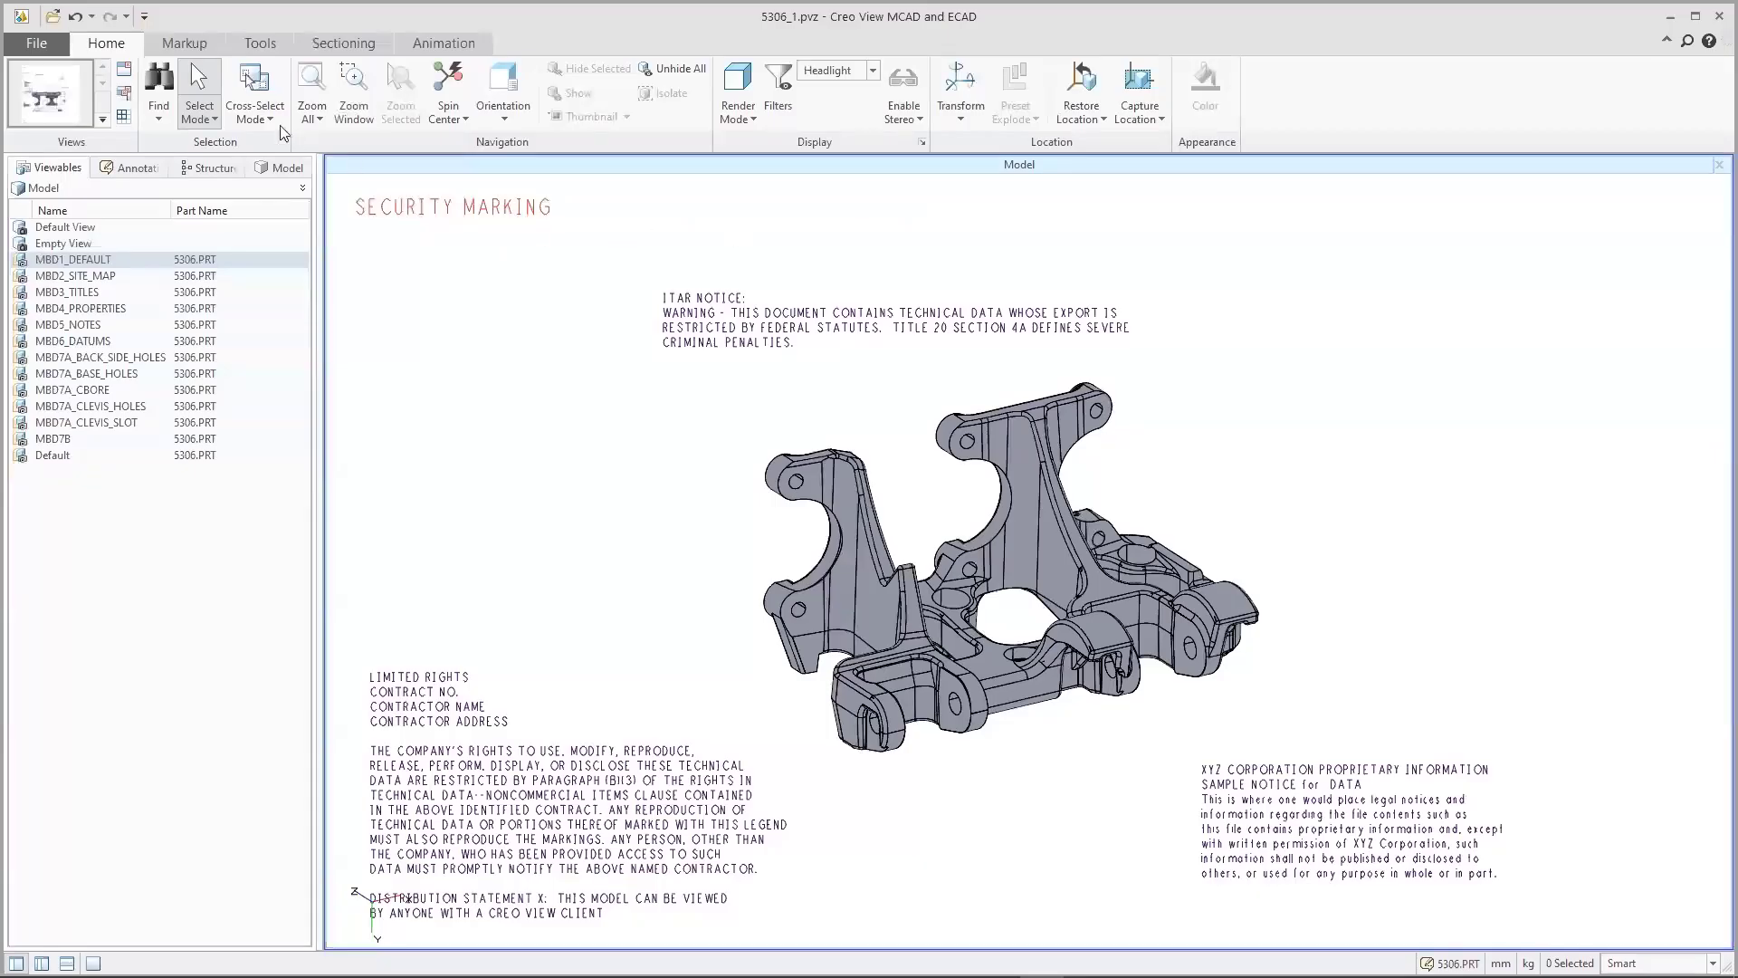
{"action": "left_click", "coordinate": [184, 43]}
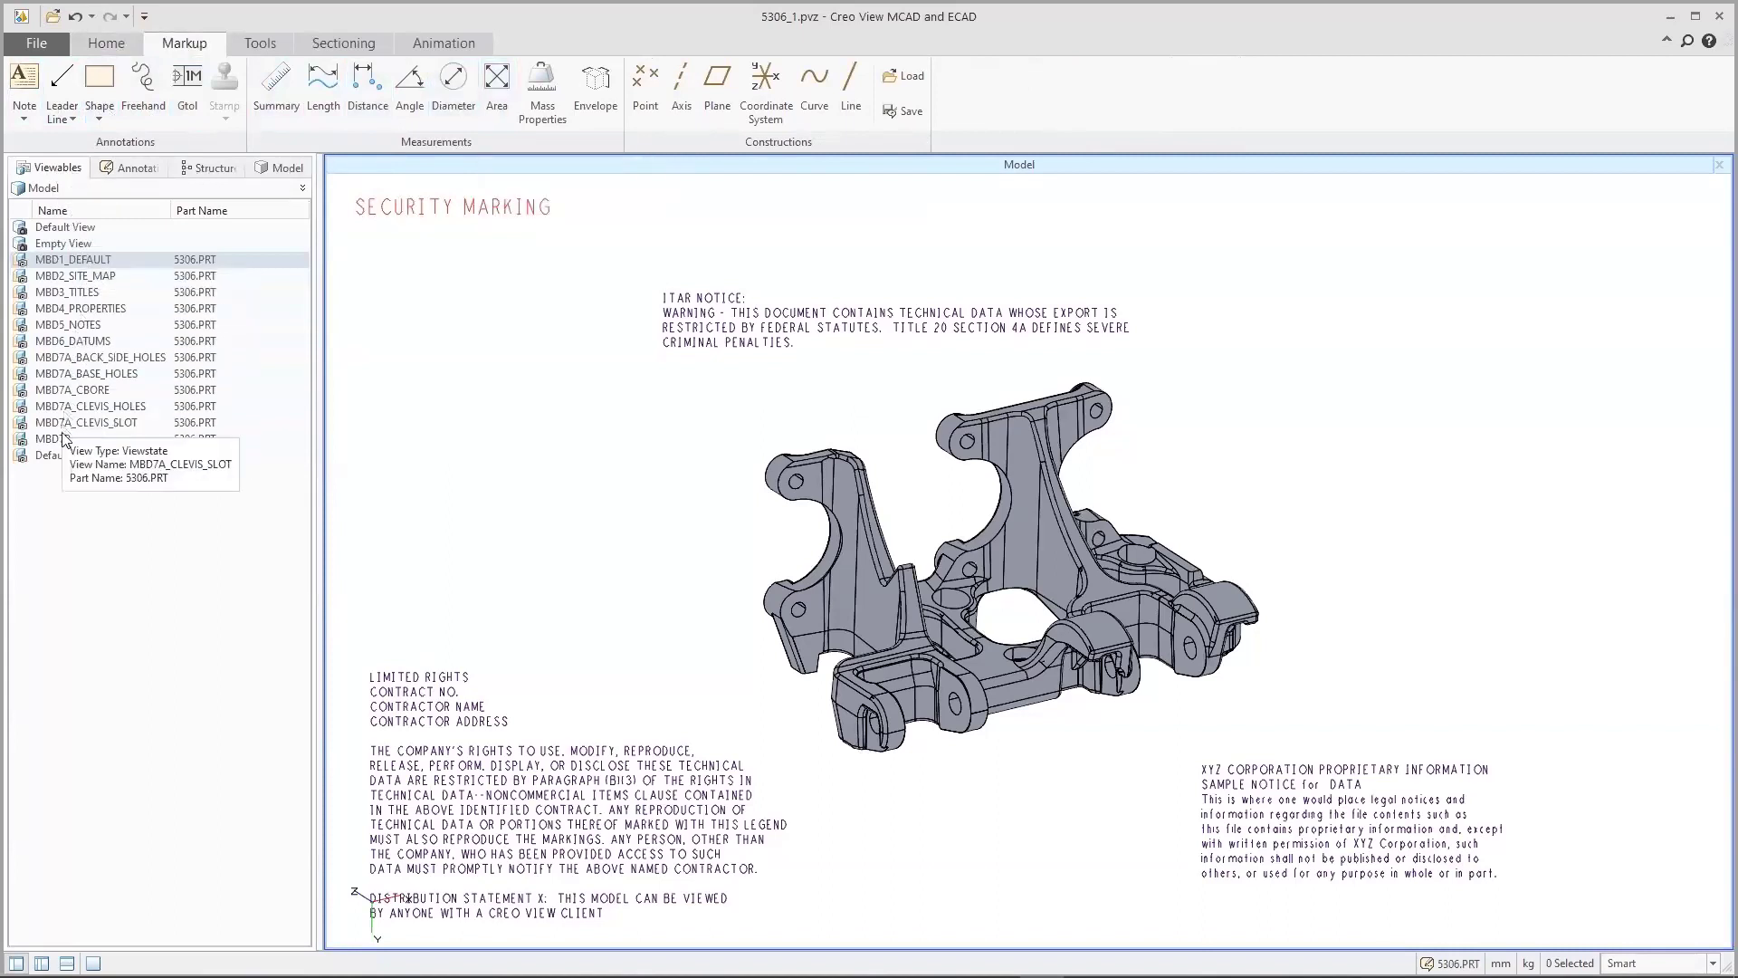
{"action": "left_click", "coordinate": [100, 277]}
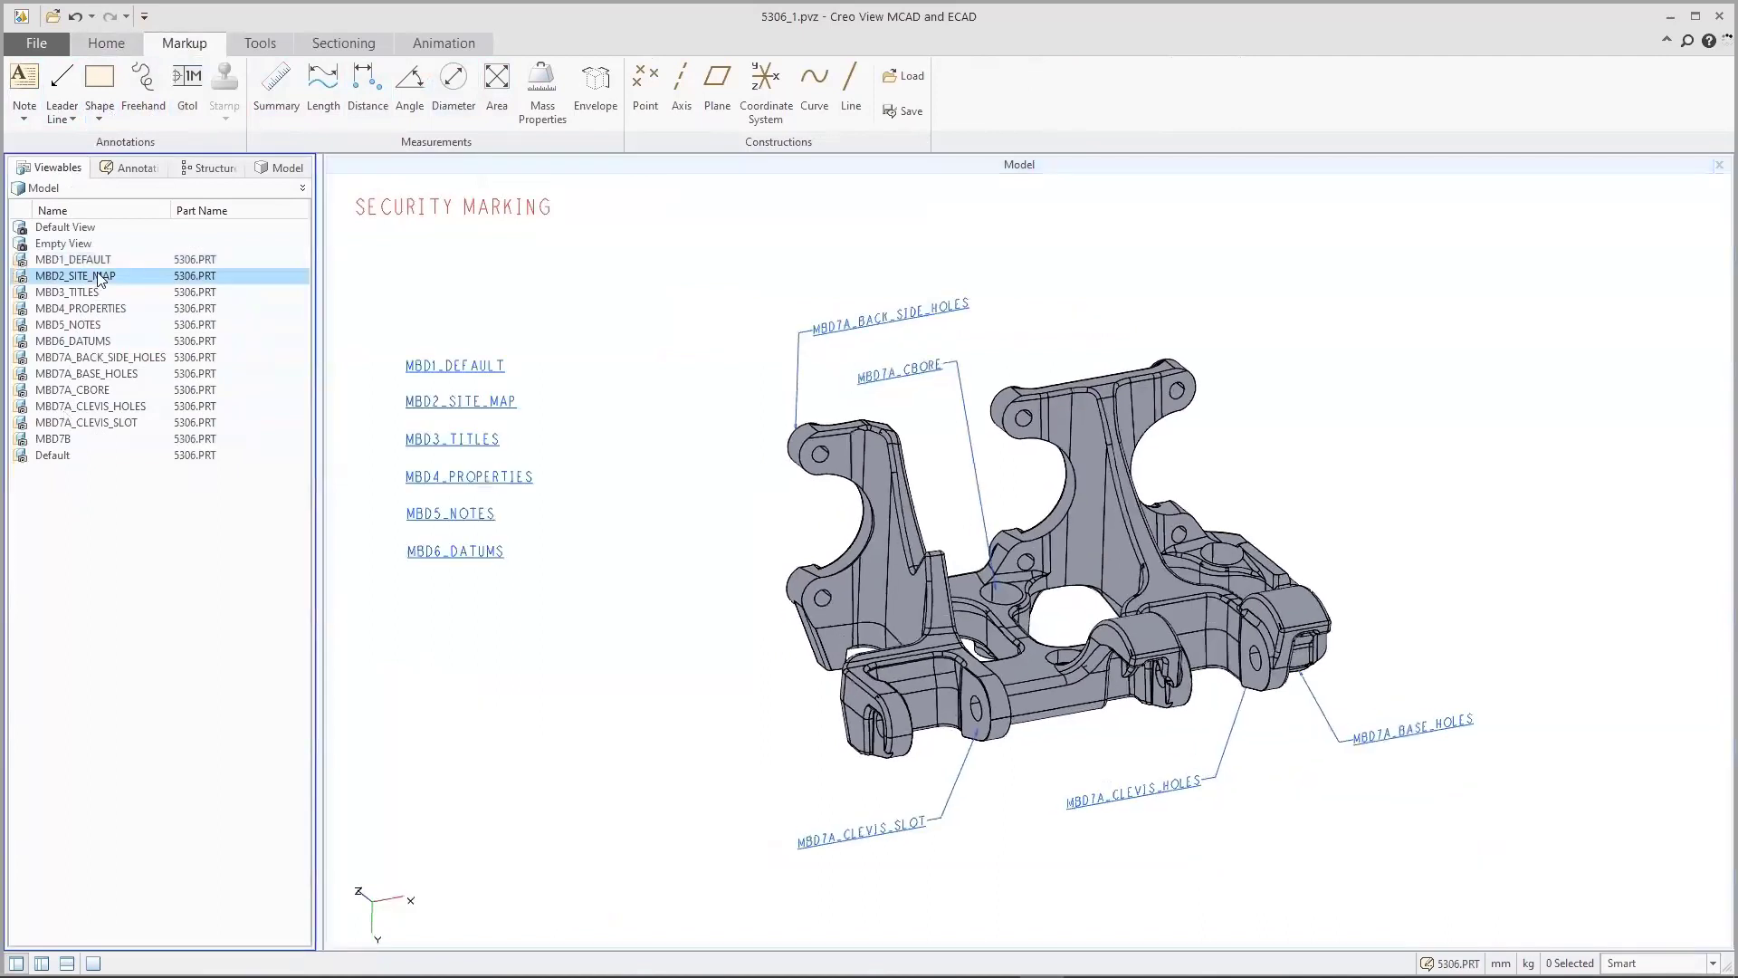
{"action": "left_click", "coordinate": [79, 292]}
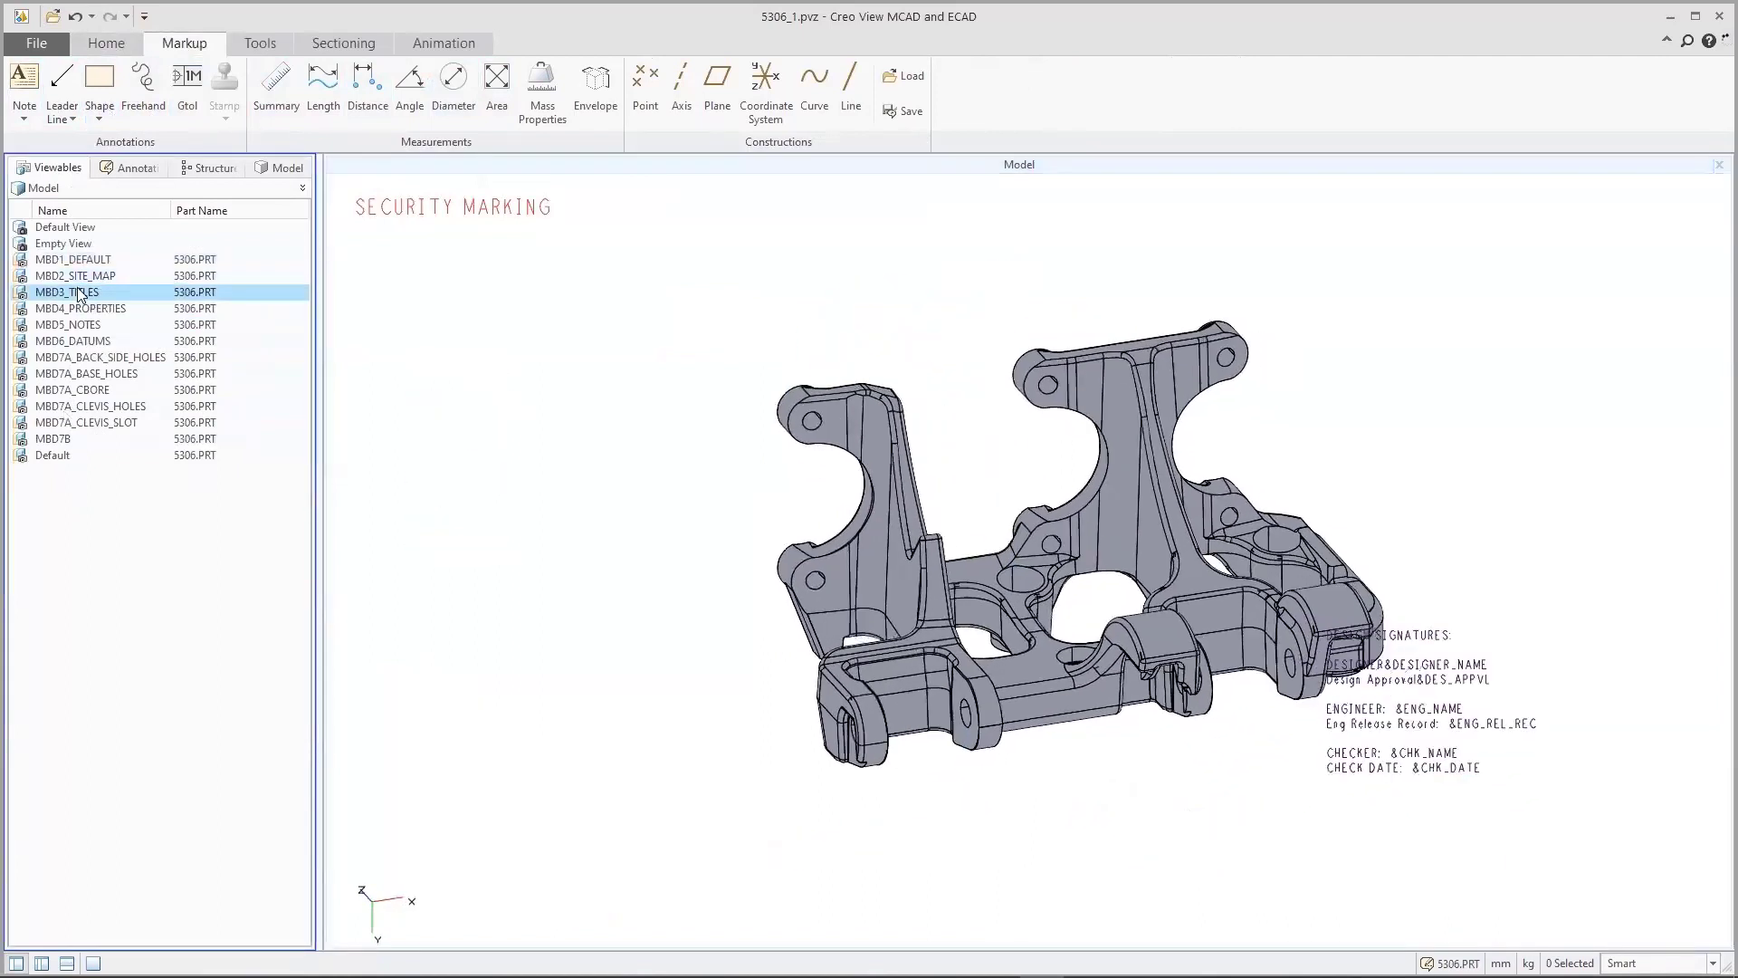
{"action": "left_click", "coordinate": [100, 341]}
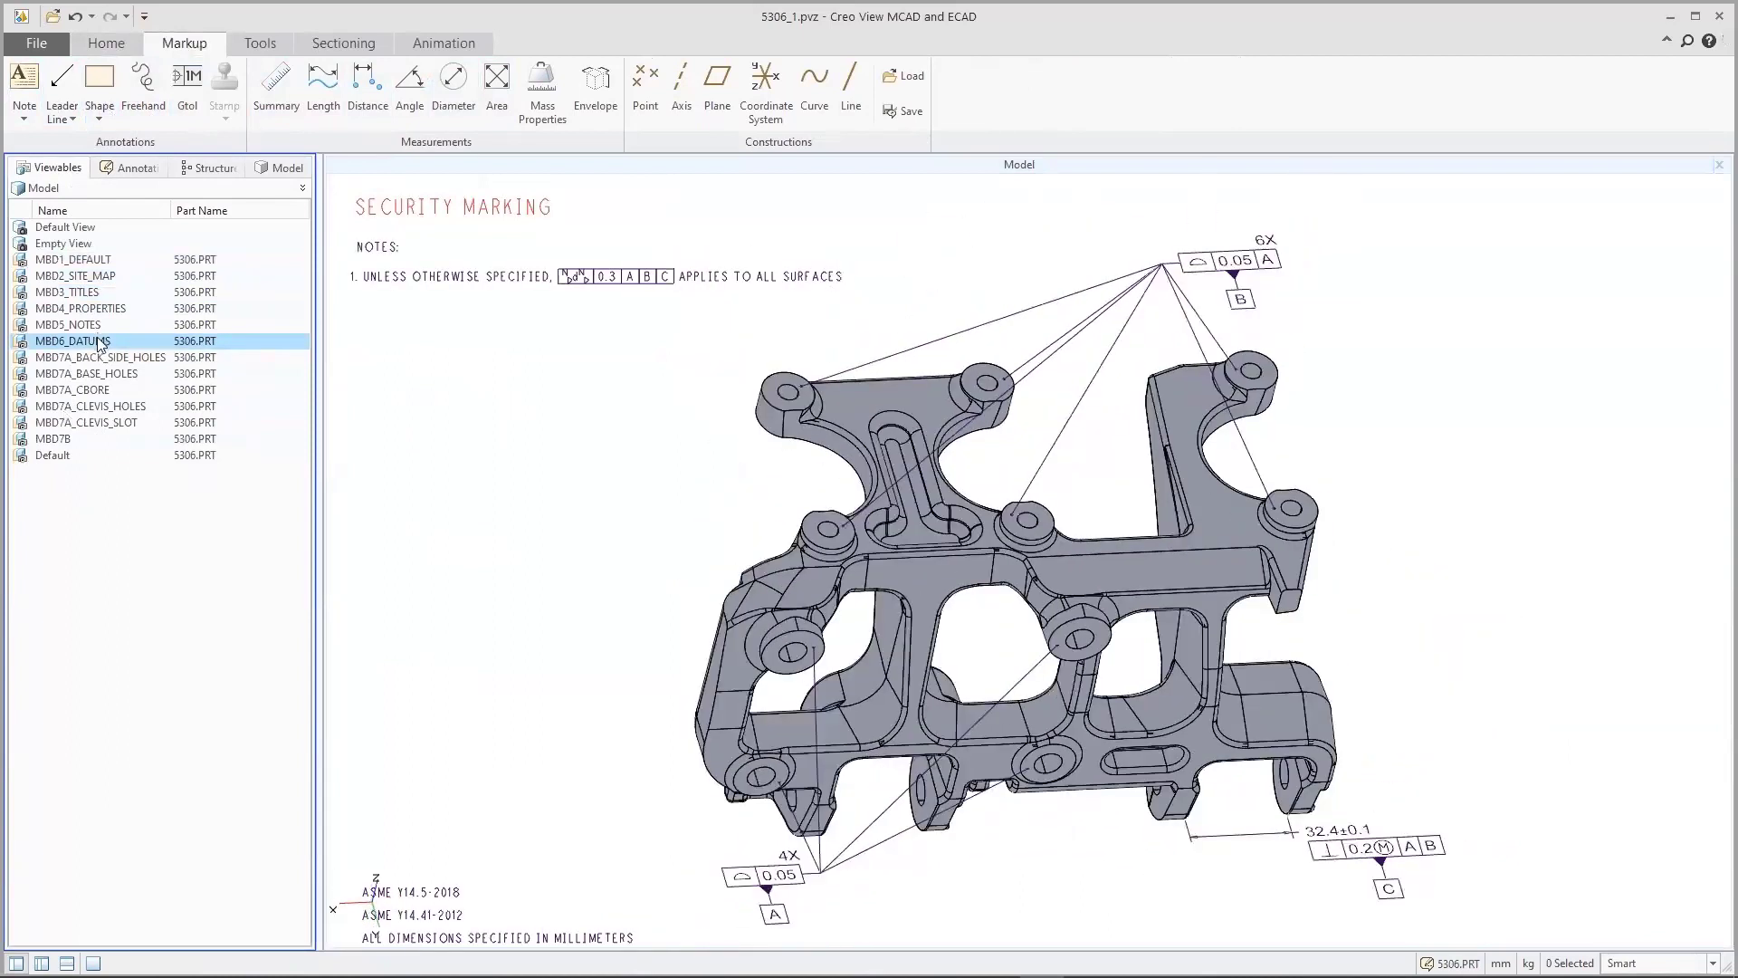
{"action": "left_click", "coordinate": [112, 376]}
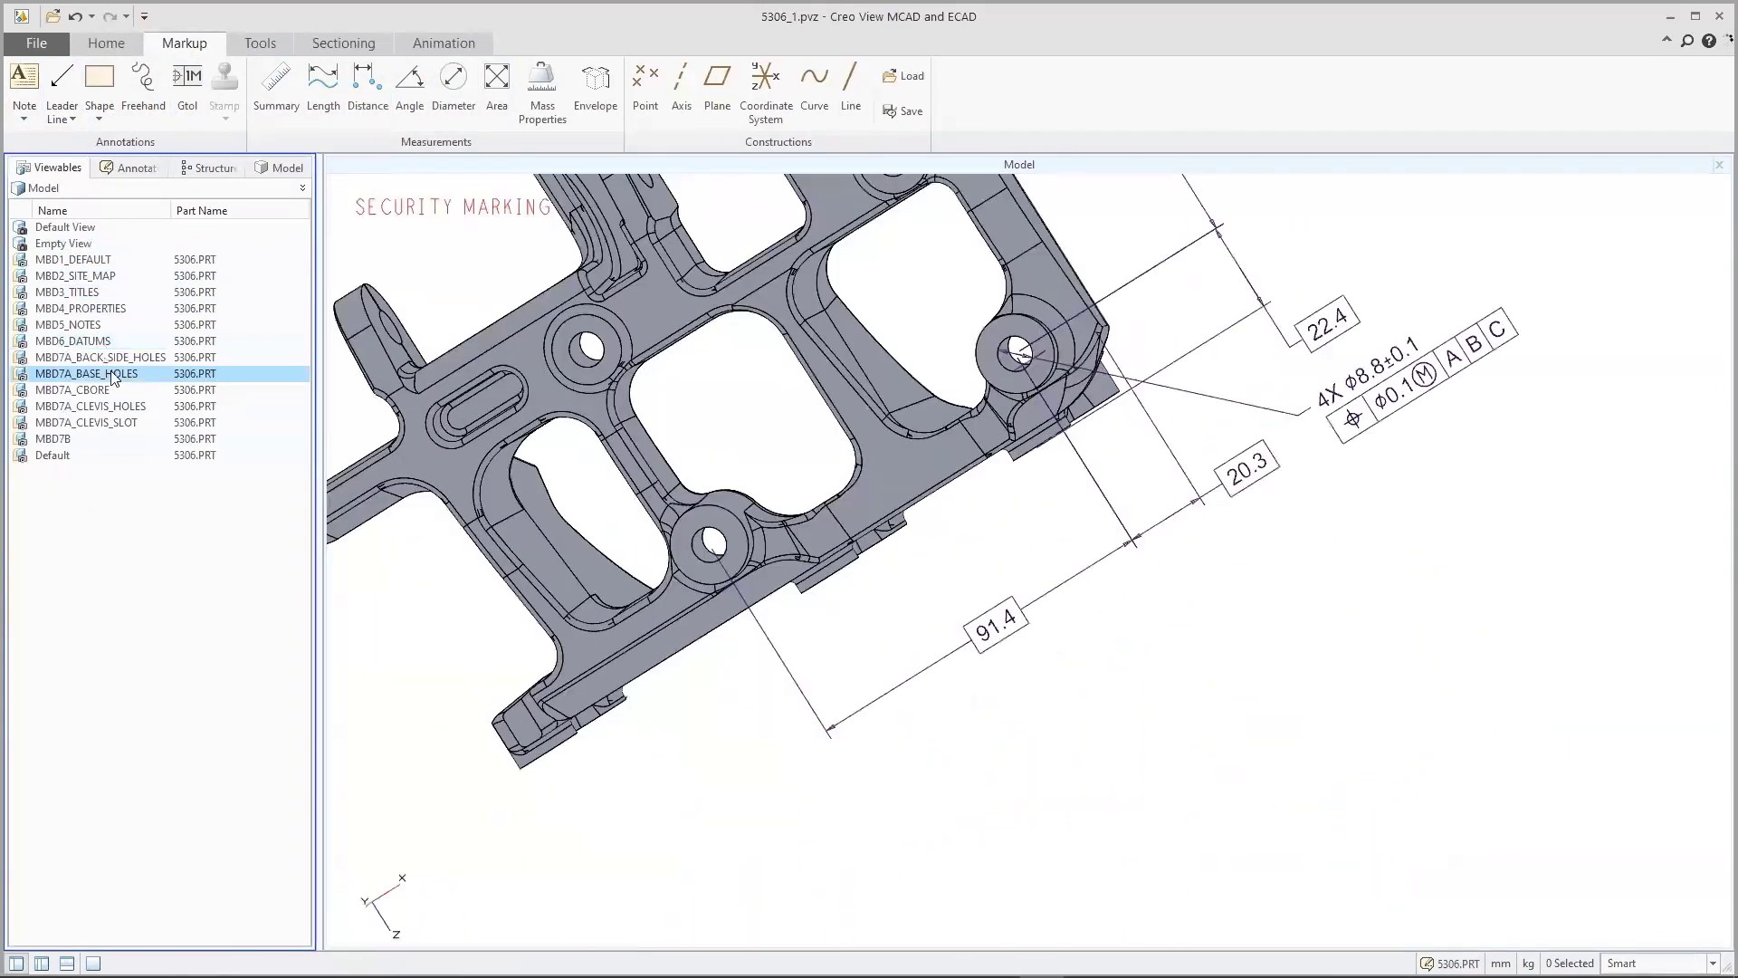
Display the MBD7A_CBORE view state and turn on Design Check for it
{"action": "left_click", "coordinate": [106, 389]}
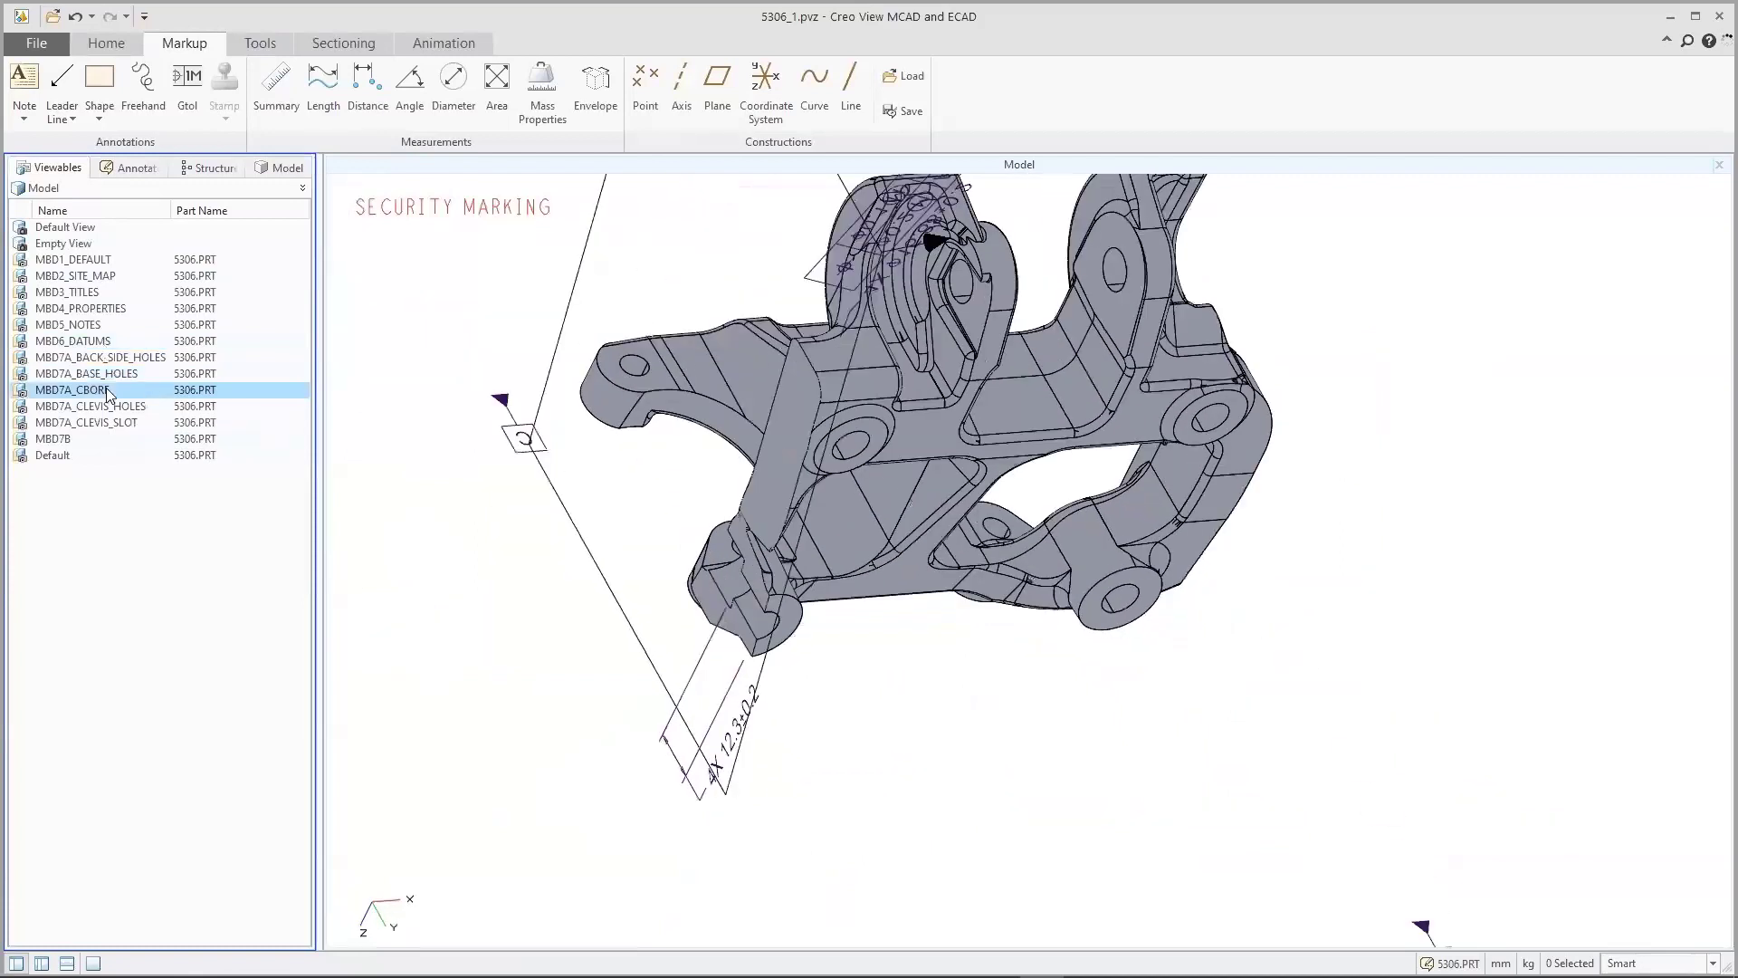
{"action": "left_click", "coordinate": [261, 45]}
{"action": "left_click", "coordinate": [192, 91]}
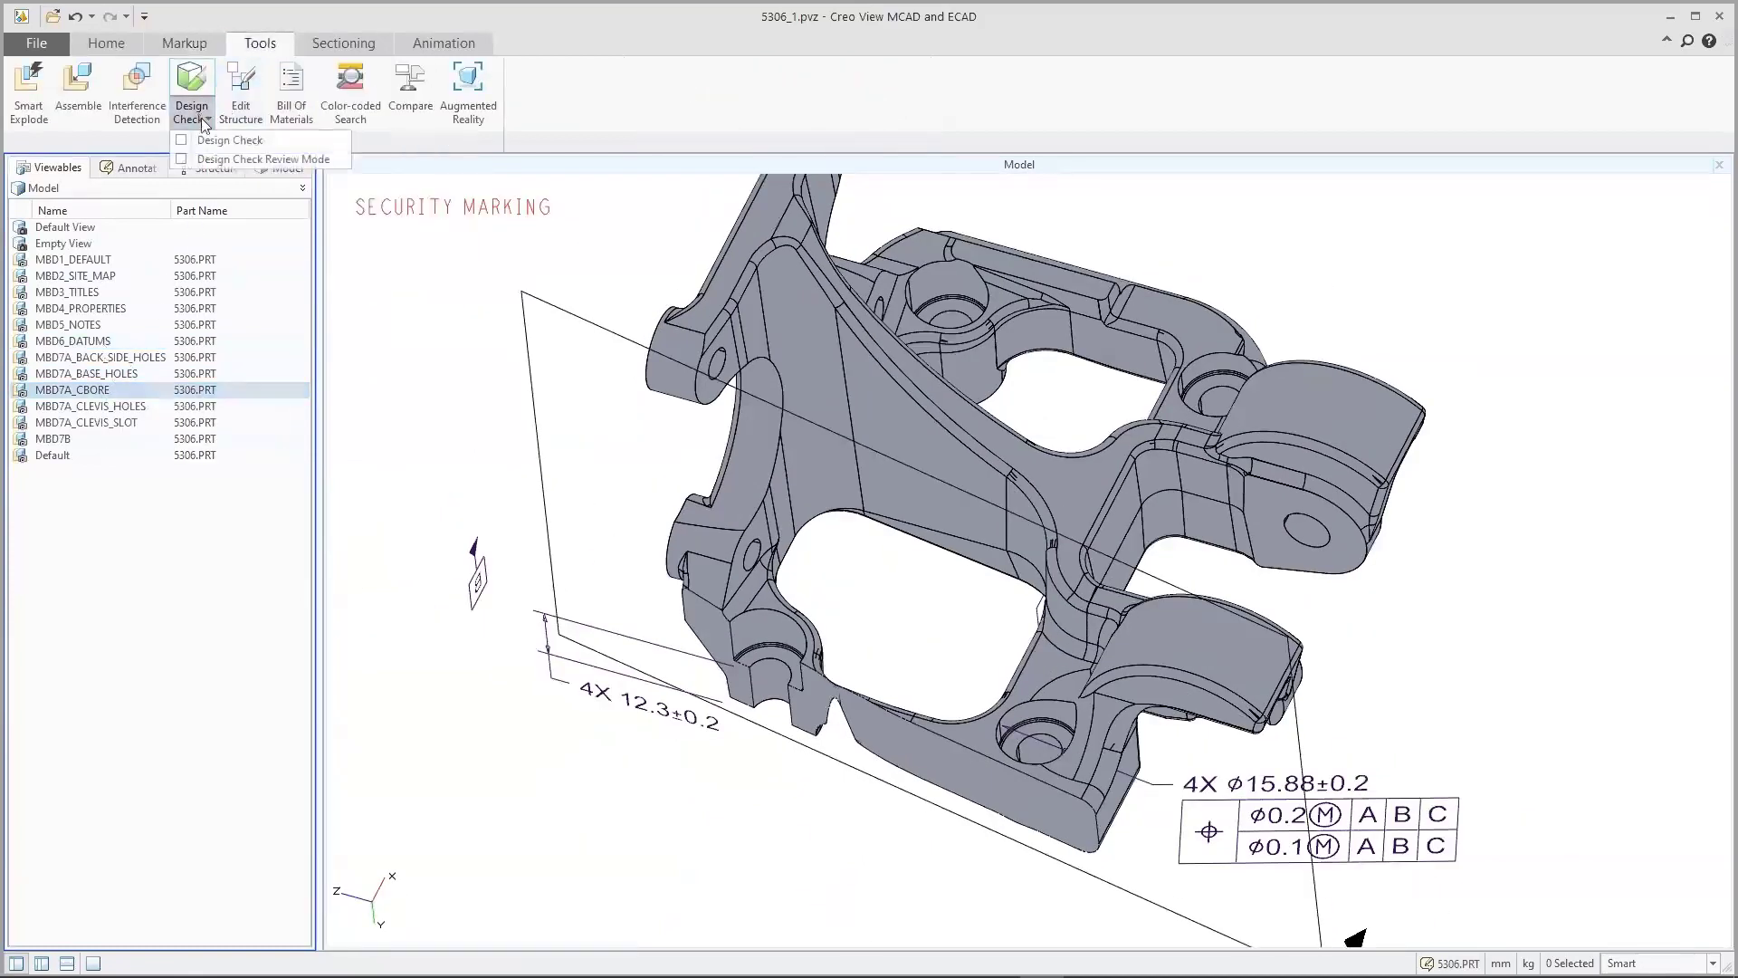
{"action": "left_click", "coordinate": [204, 143]}
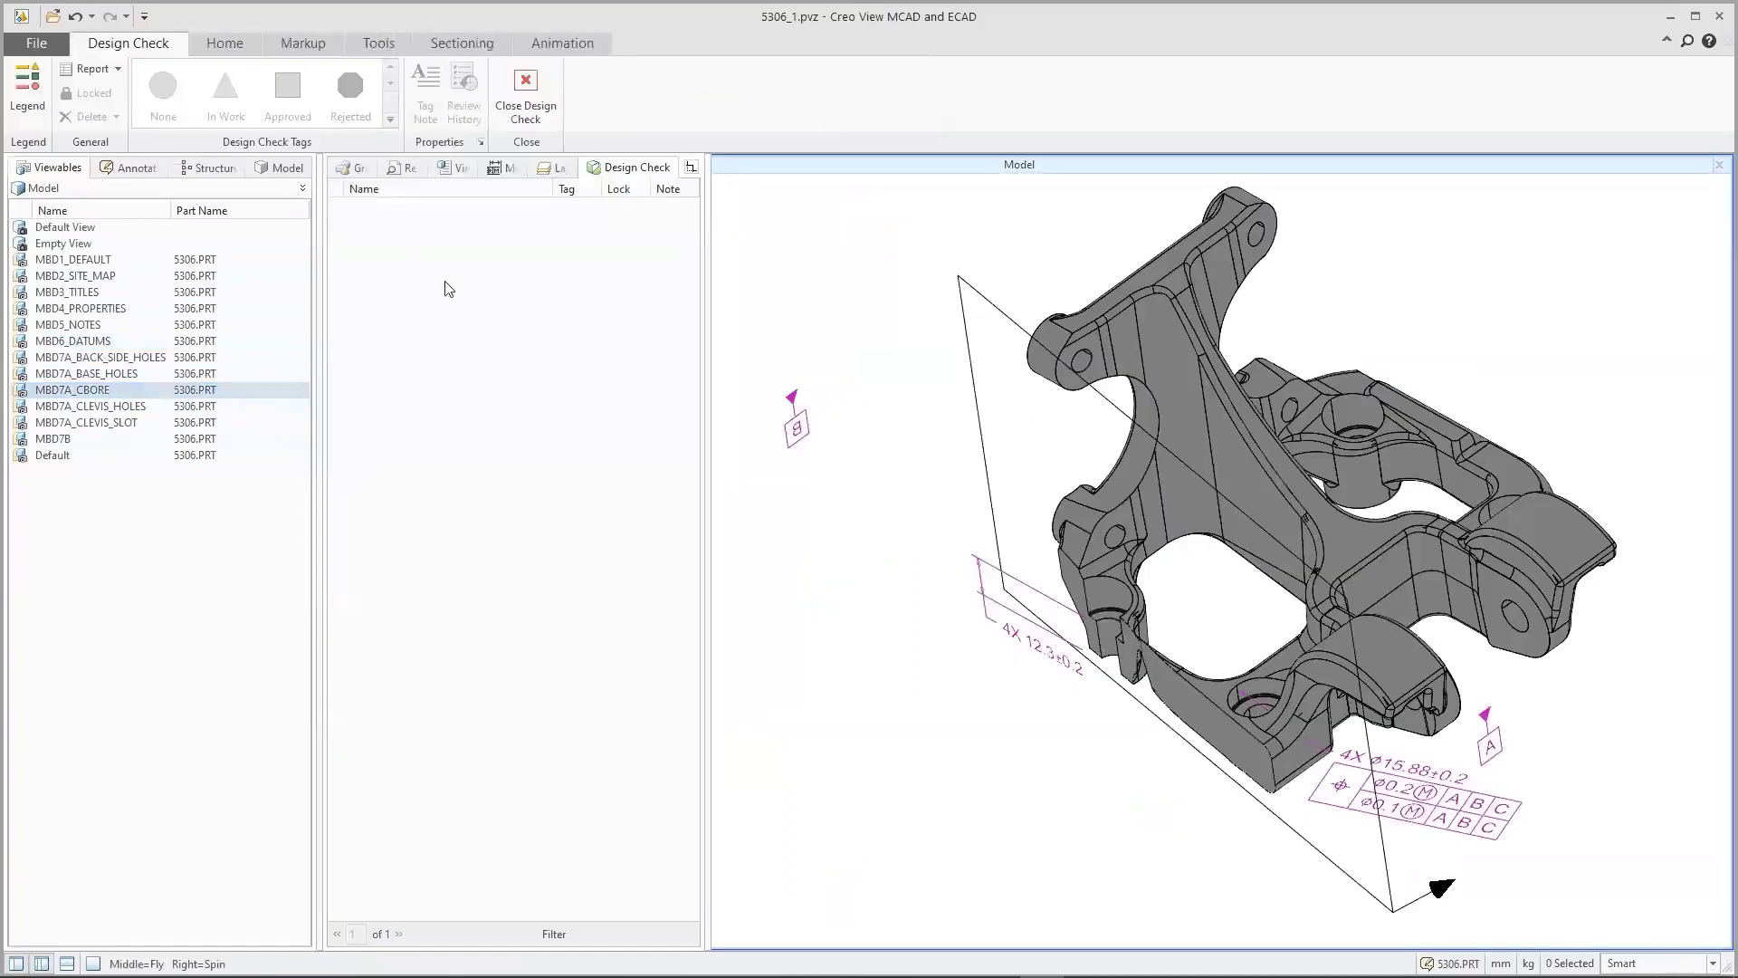
Tag datum B as Rejected and give the tag the note "Remove from combination state."
{"action": "left_click", "coordinate": [800, 432]}
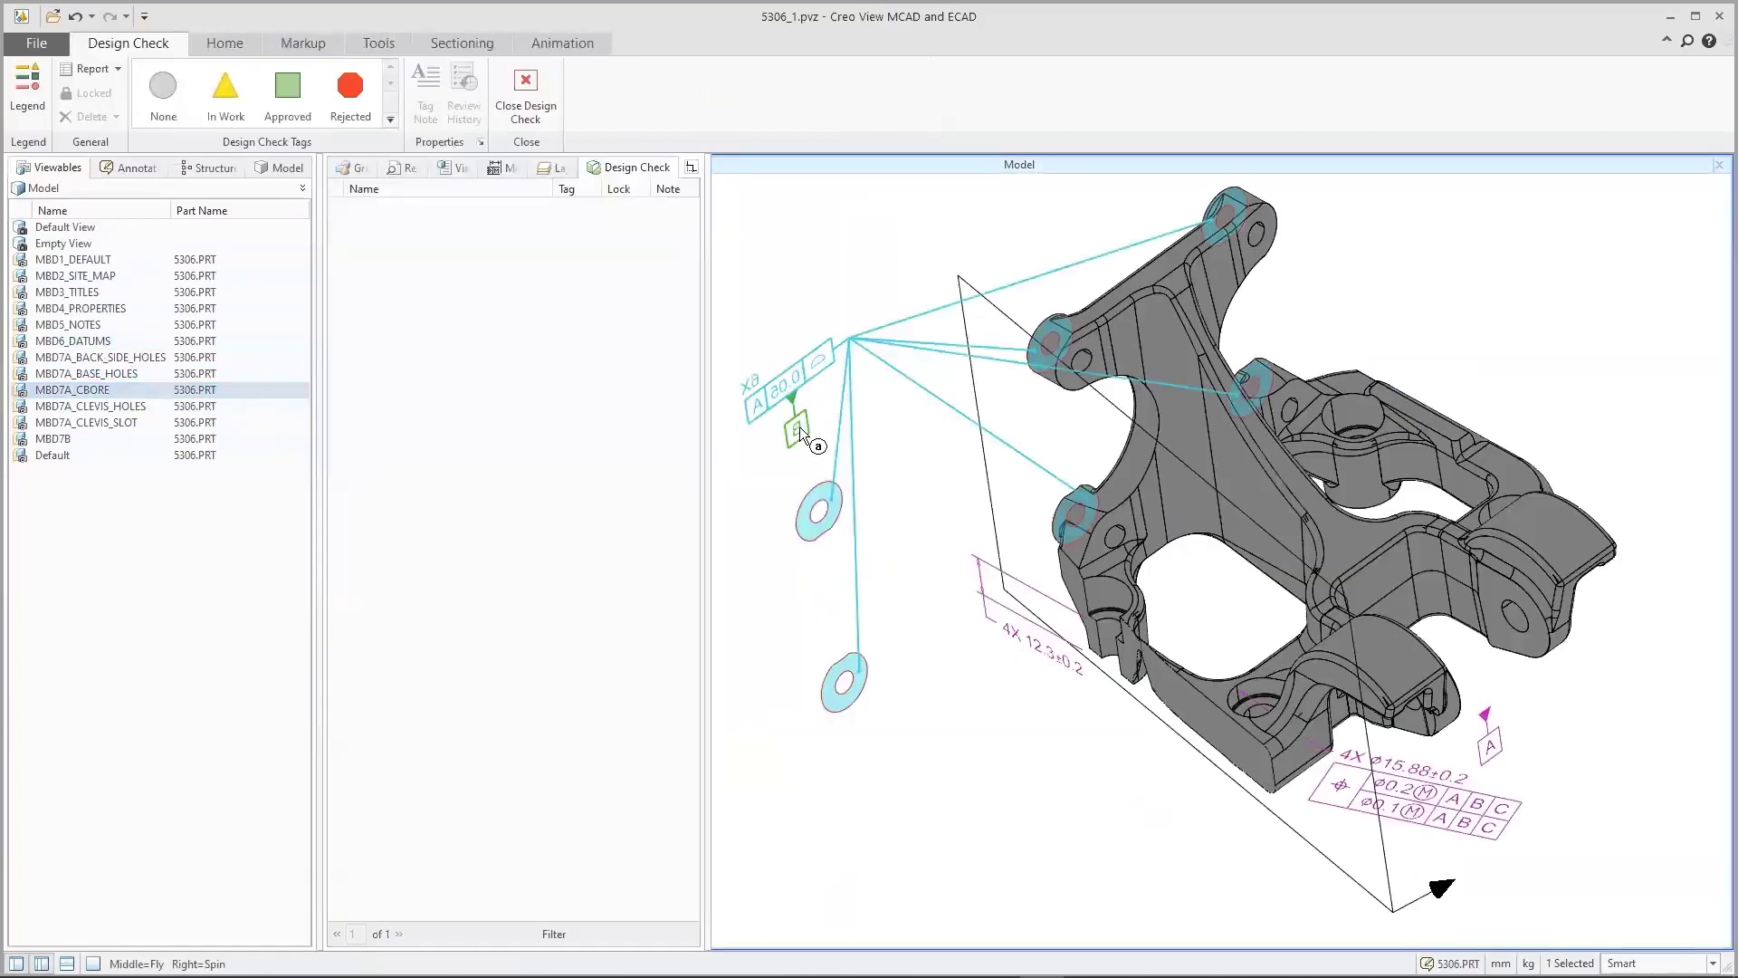
{"action": "left_click", "coordinate": [353, 96]}
{"action": "left_click", "coordinate": [494, 207]}
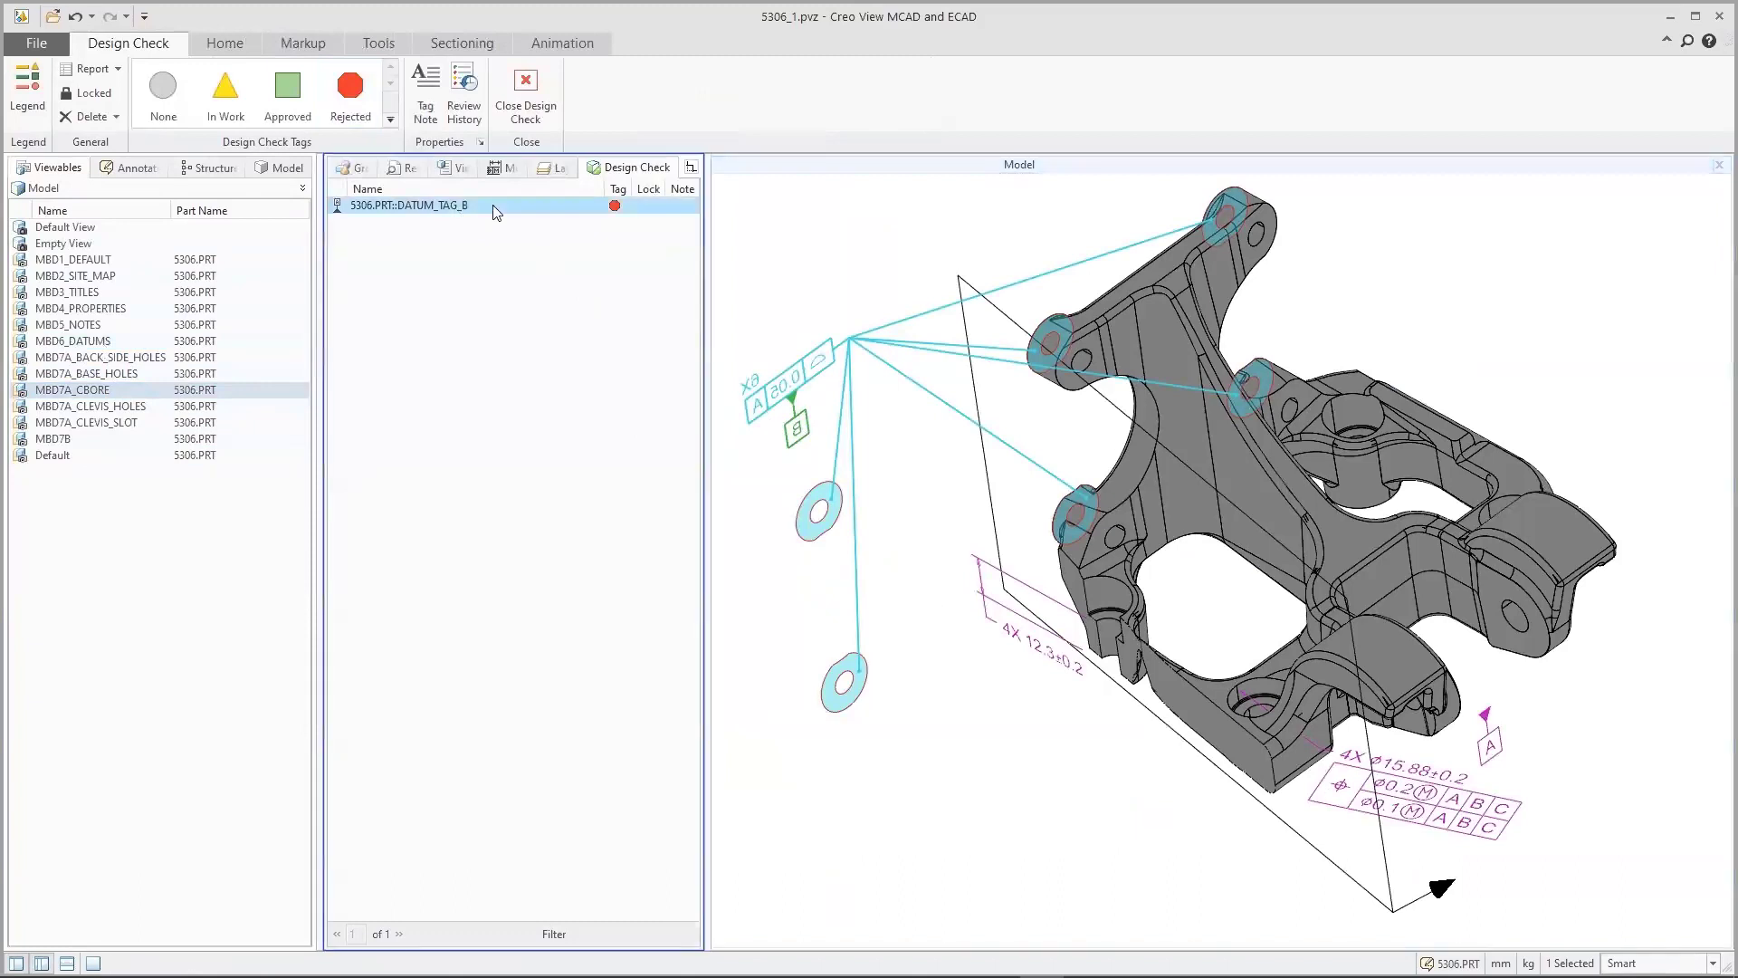
{"action": "left_click", "coordinate": [425, 90]}
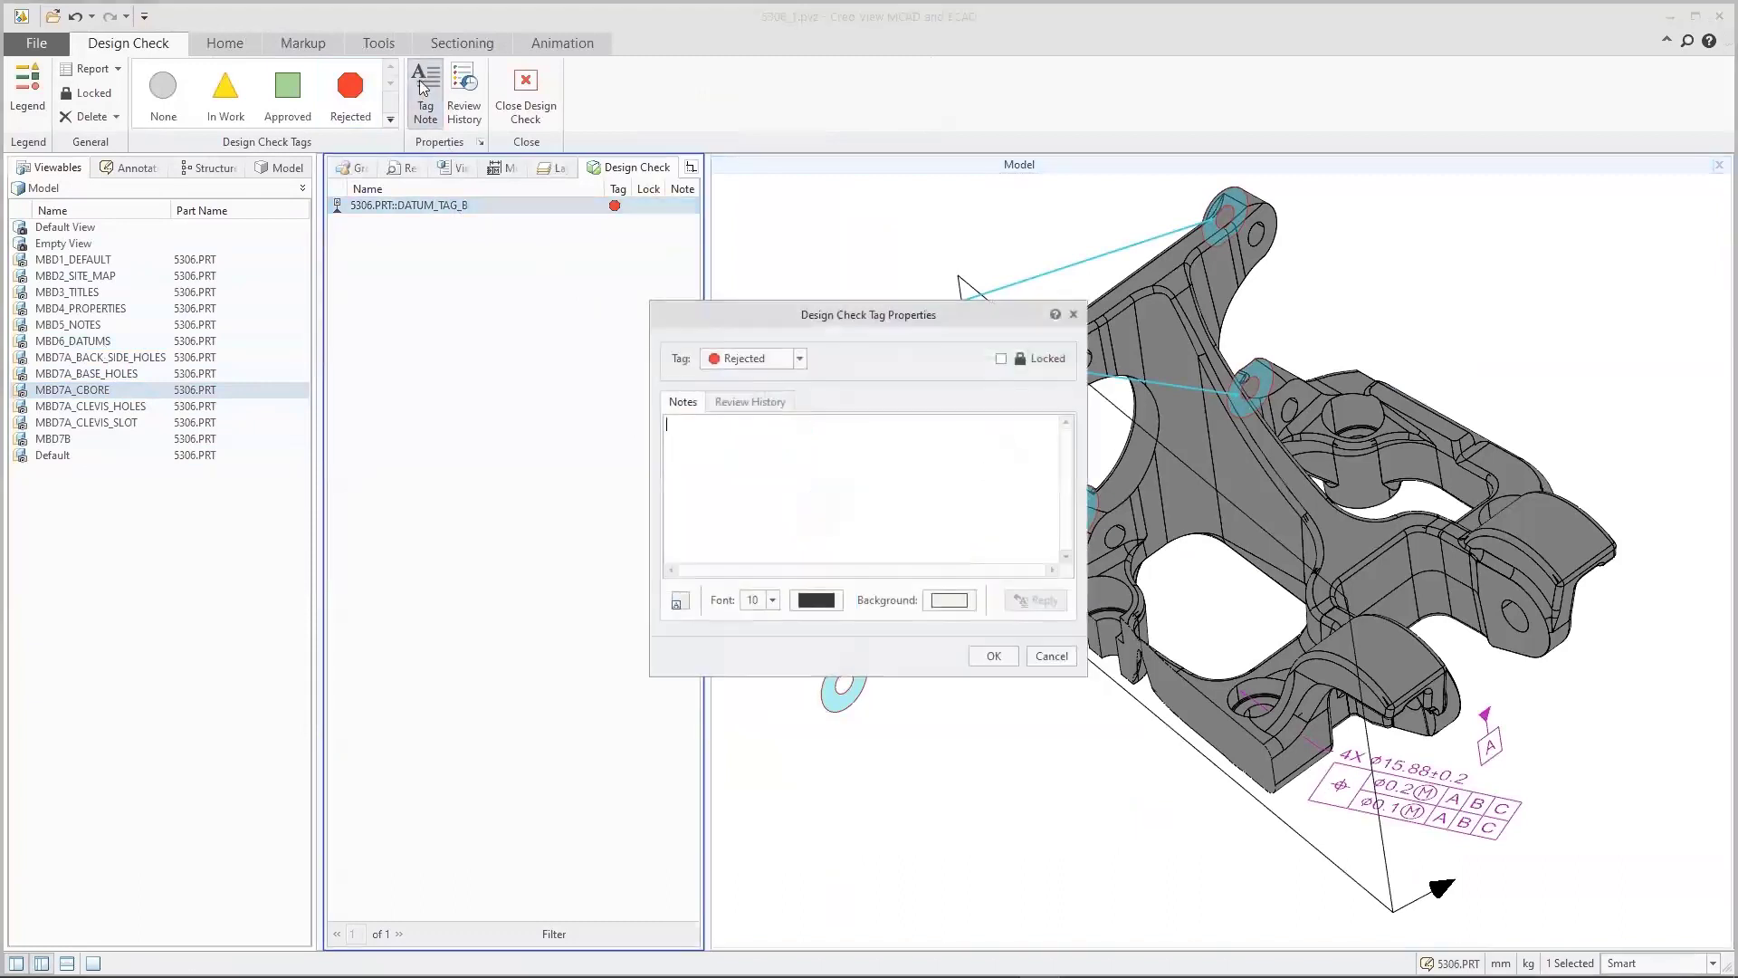
{"action": "type", "text": "Remove from combination state."}
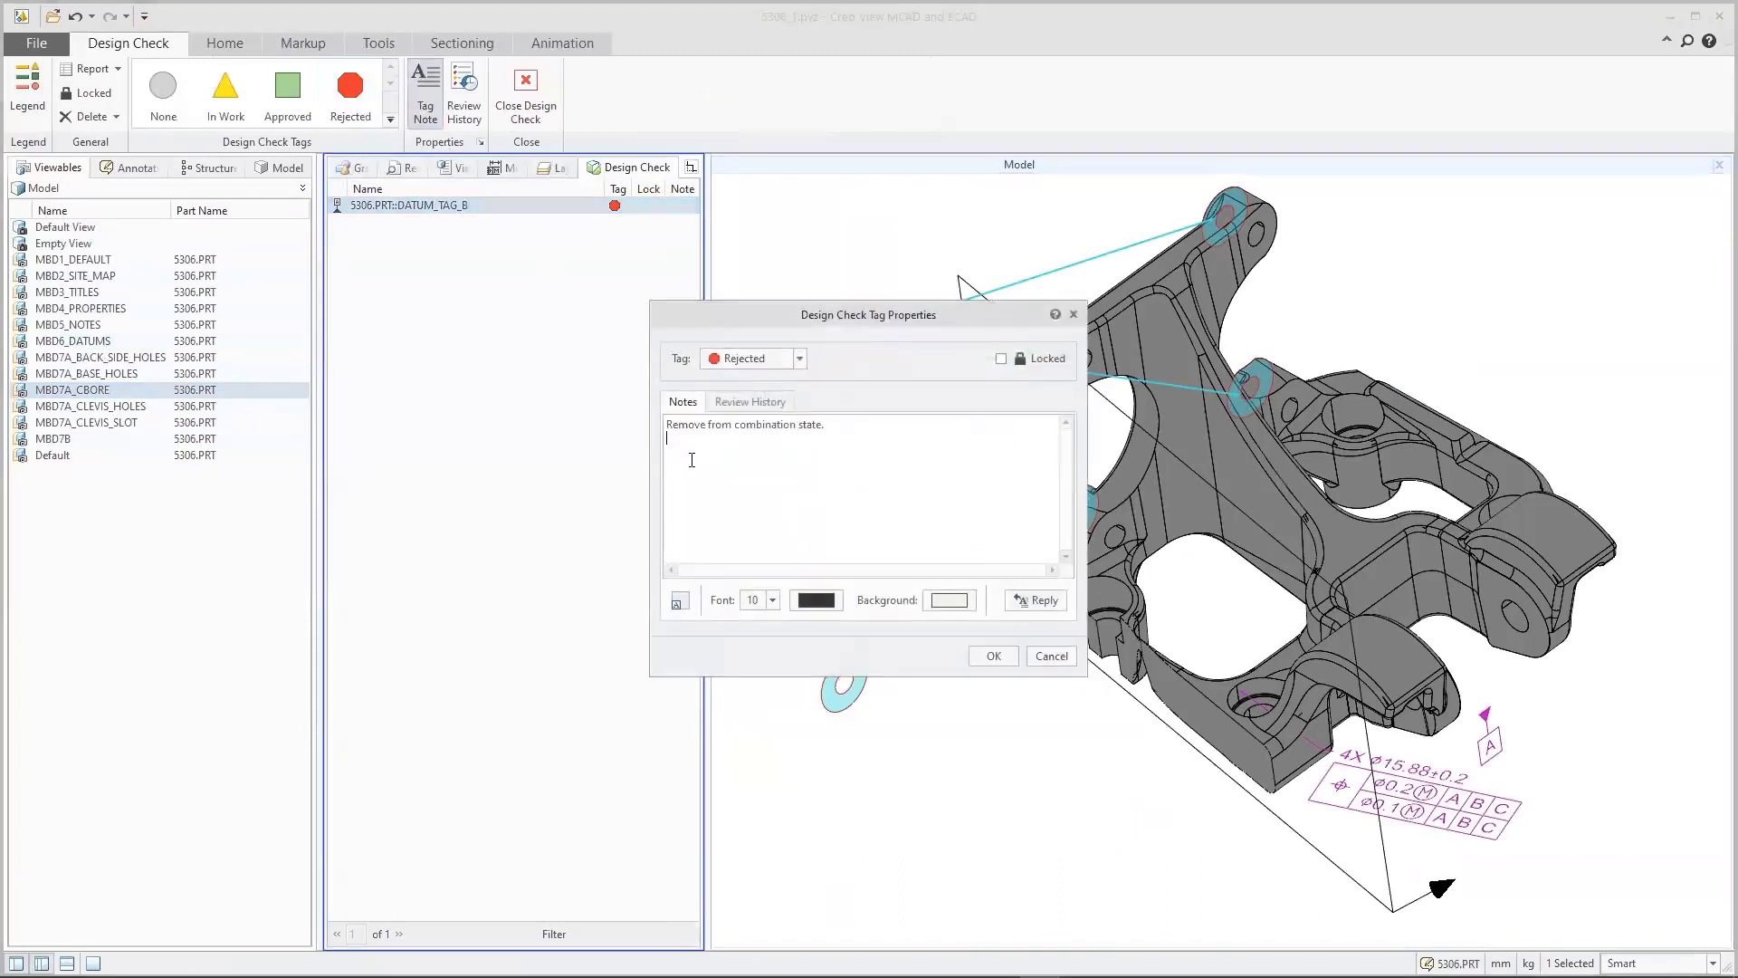
{"action": "left_click", "coordinate": [993, 655]}
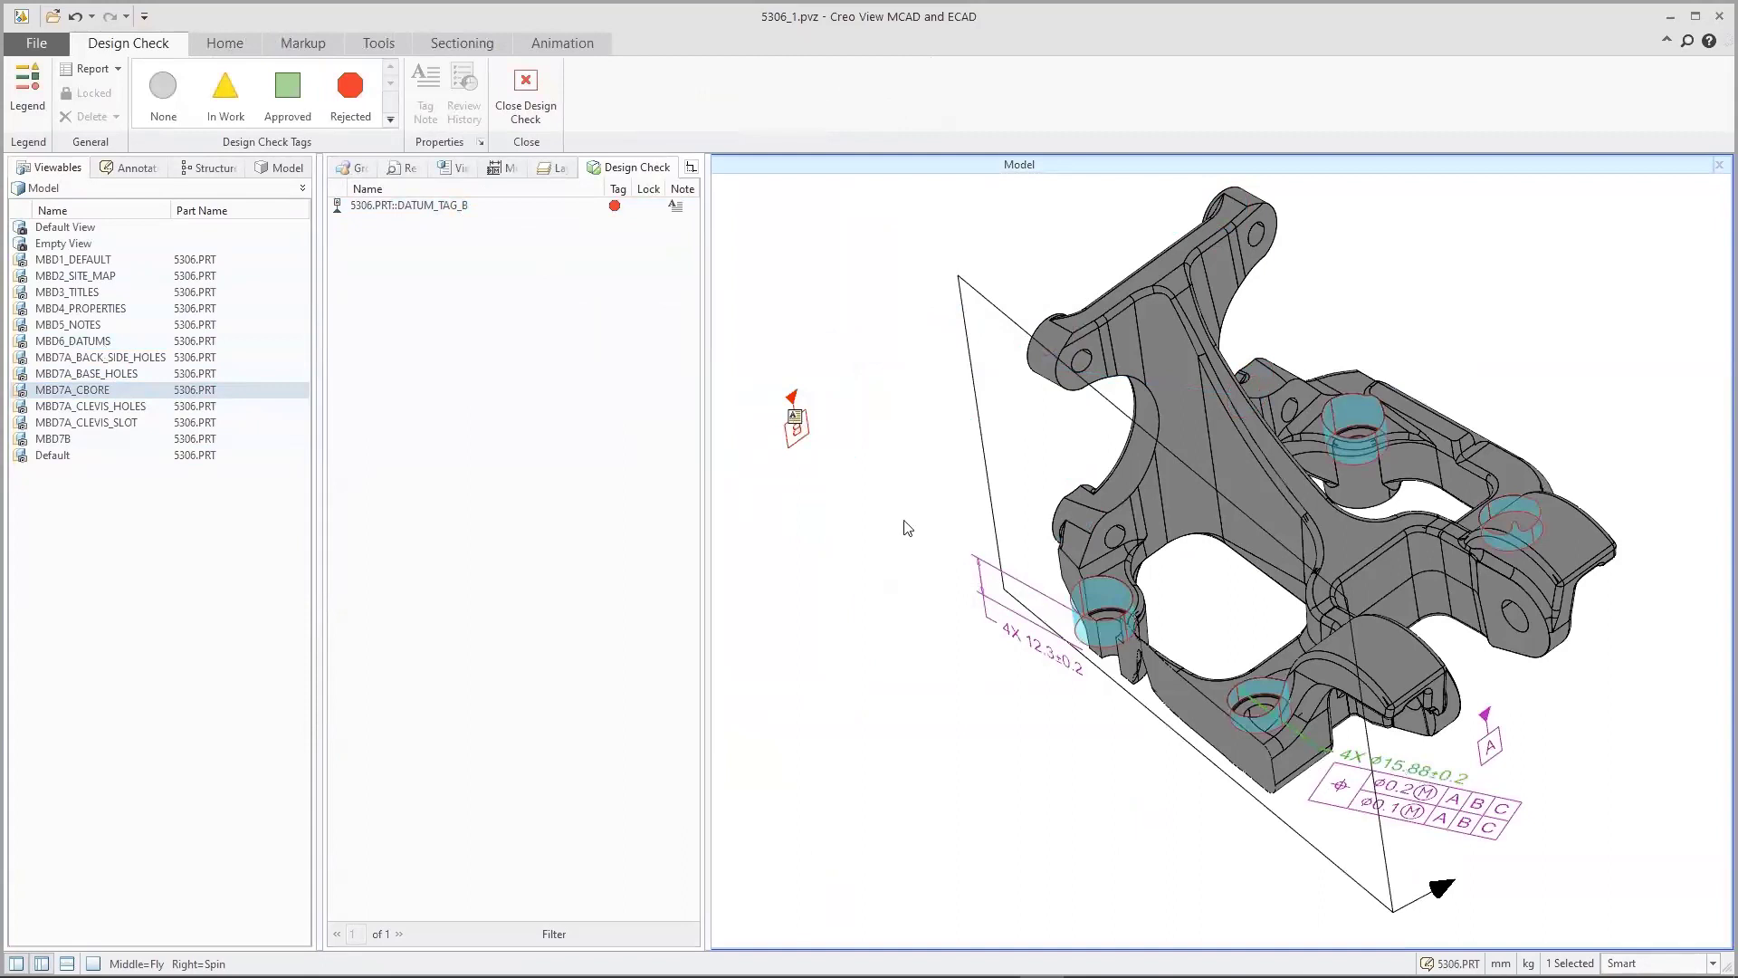
Tag the counterbores' Ø15.88 dimension as Approved and their 12.3 depth dimension as In Work
{"action": "left_click", "coordinate": [295, 92]}
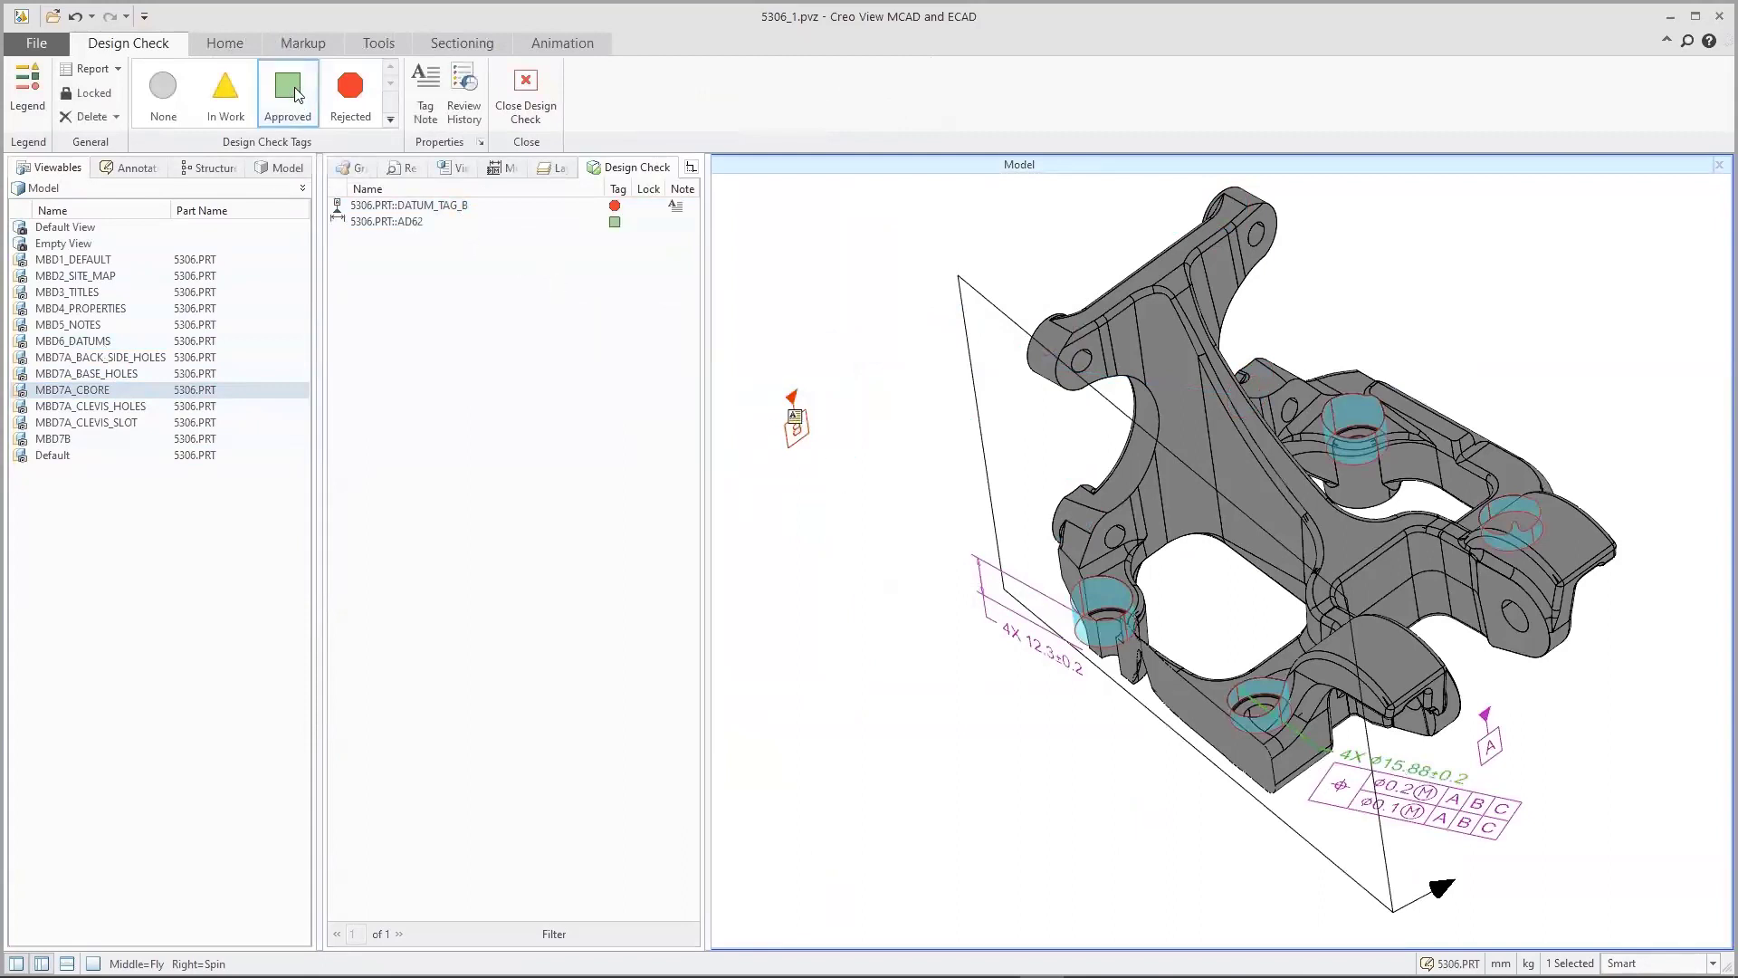
{"action": "left_click", "coordinate": [1041, 652]}
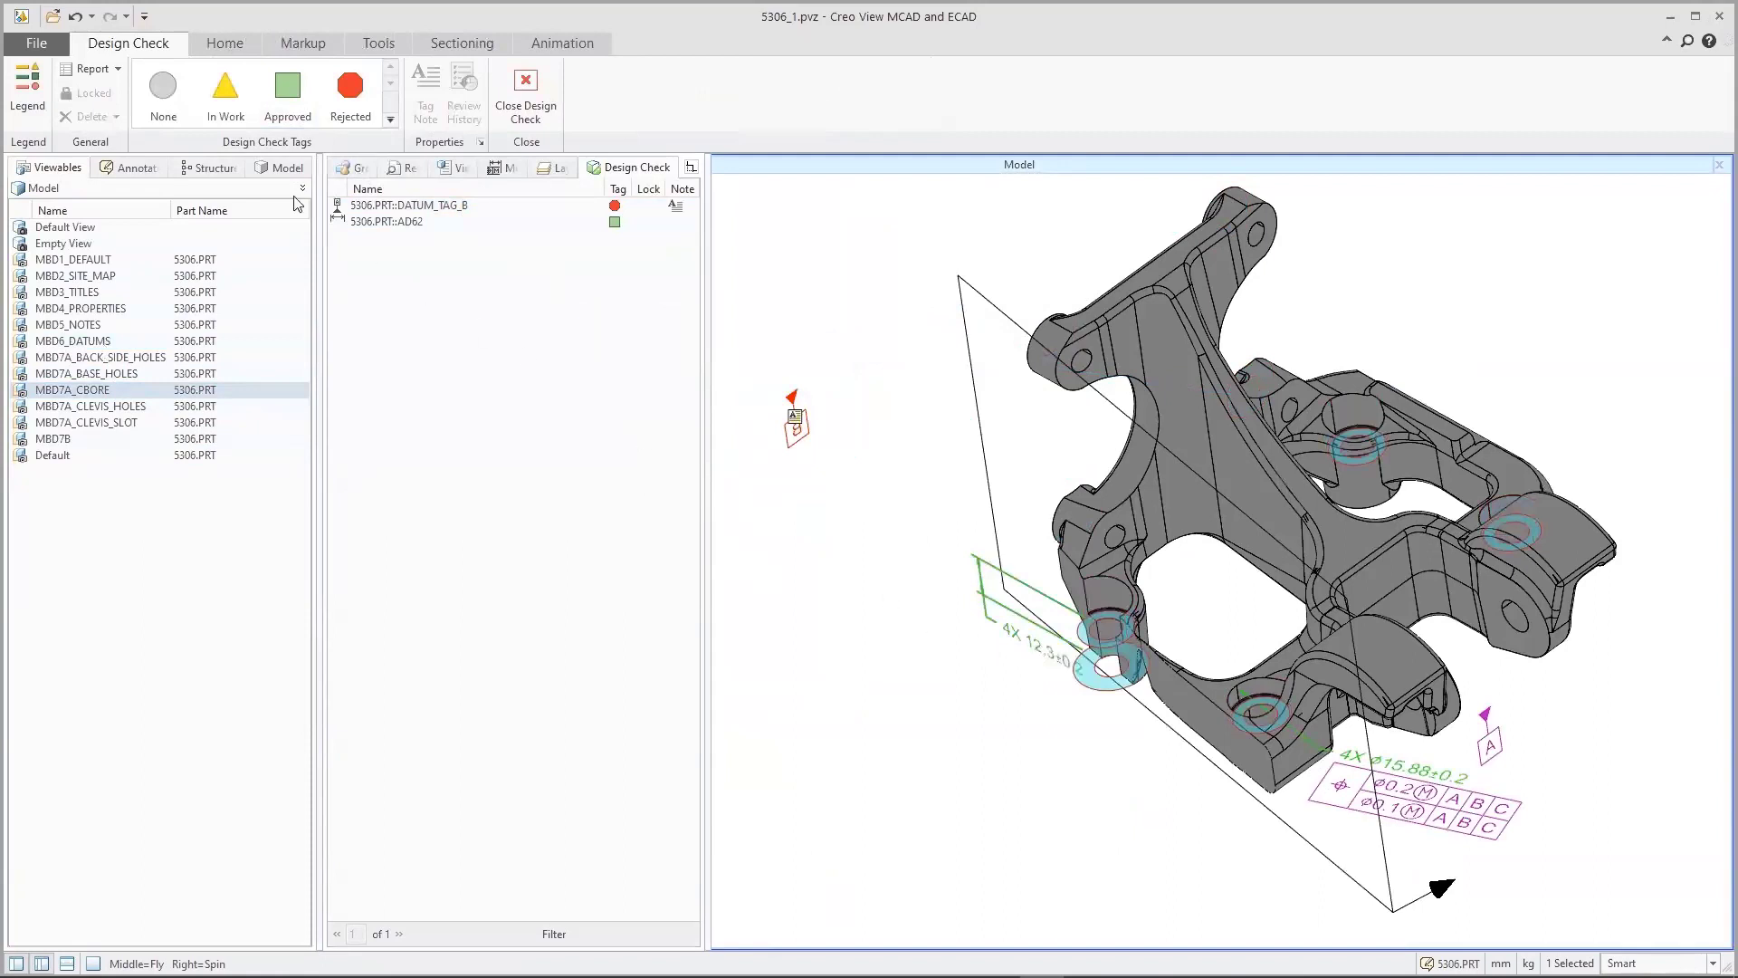
{"action": "left_click", "coordinate": [223, 96]}
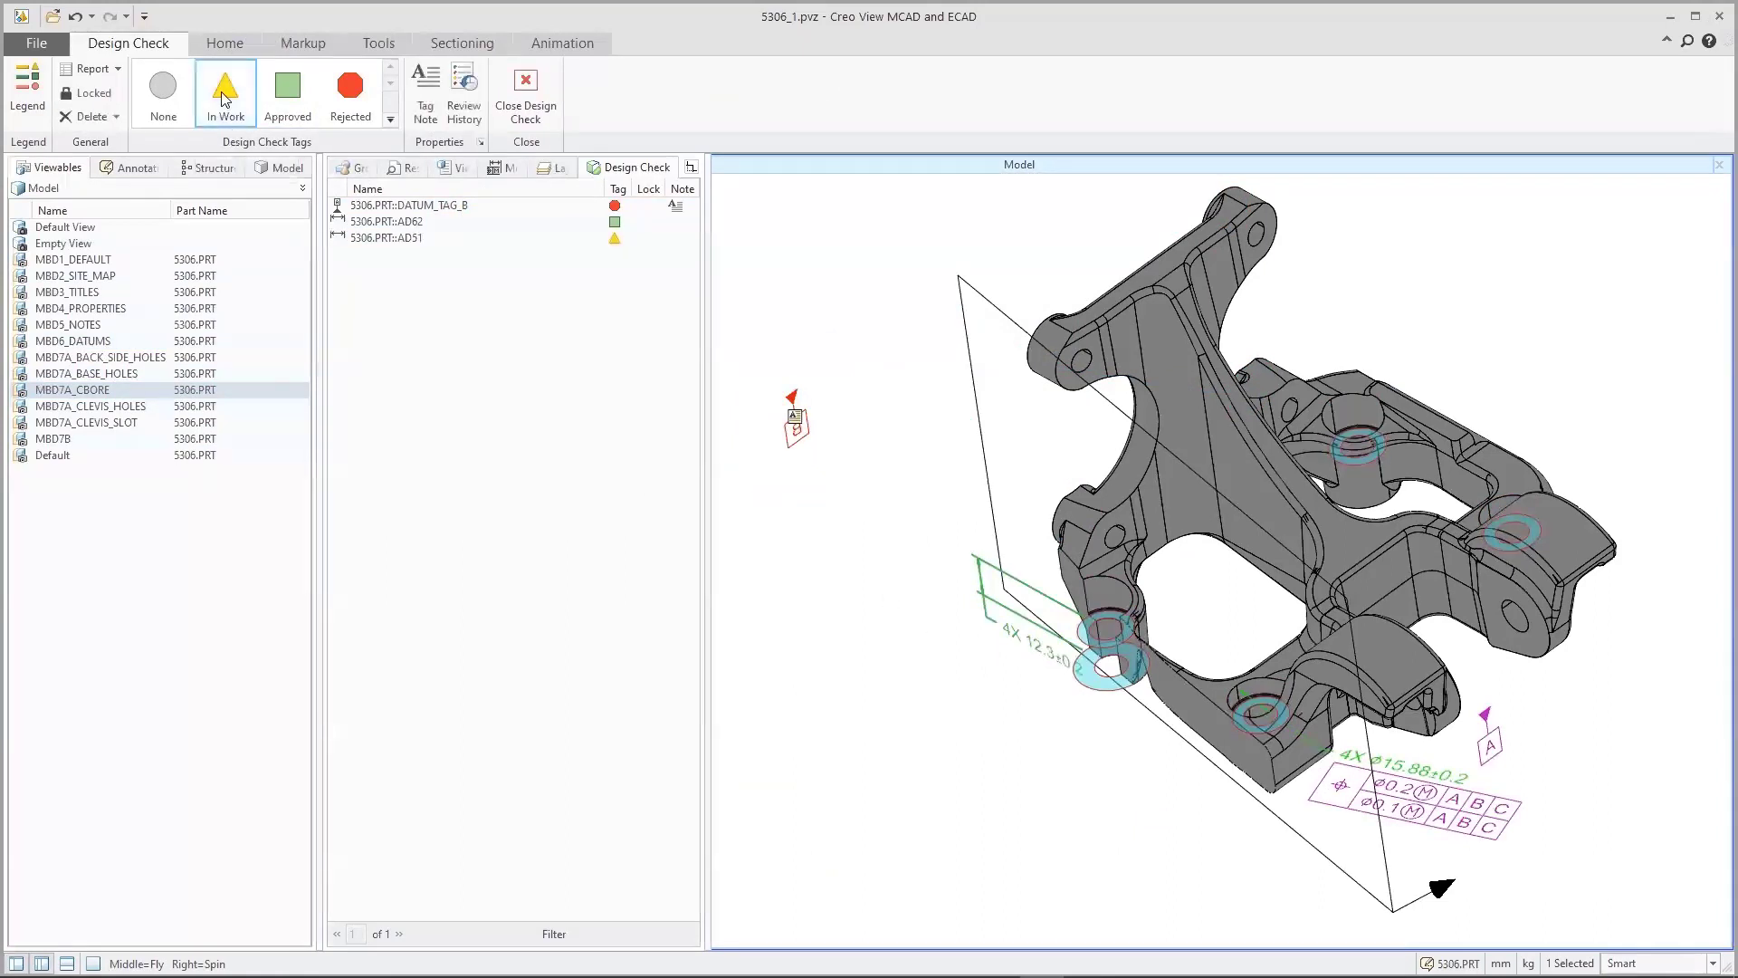
Add the note "Verify if note required." to the counterbore depth dimension's In Work tag
{"action": "left_click", "coordinate": [548, 251]}
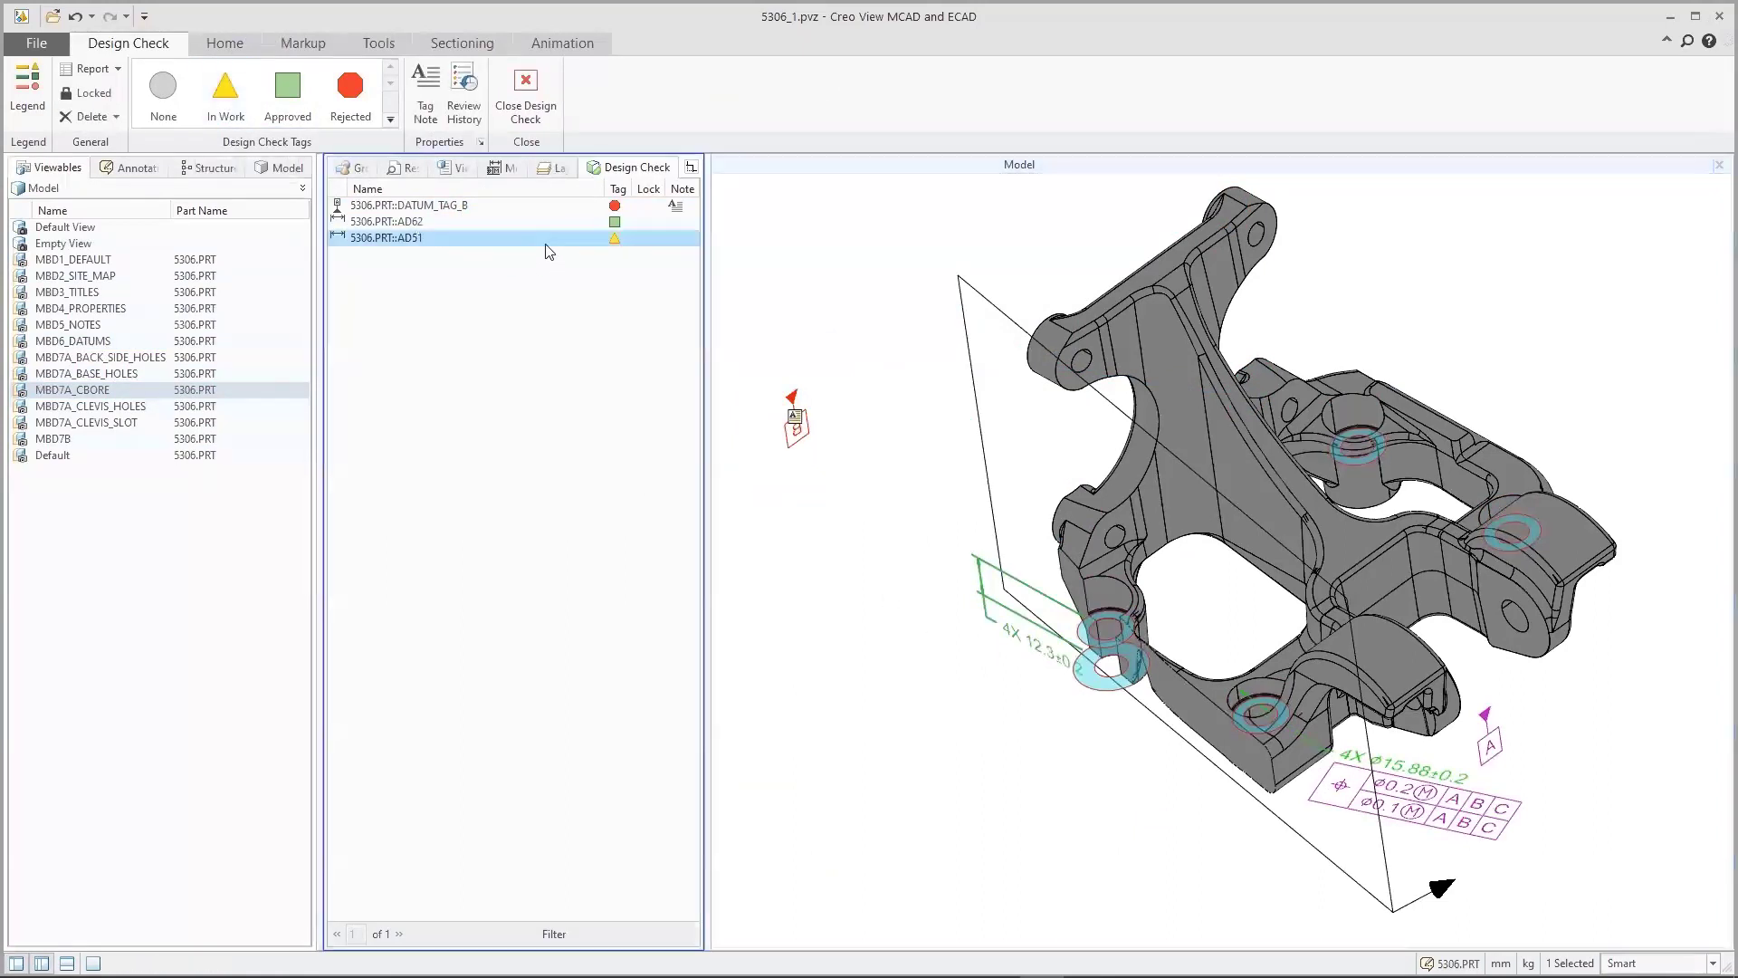
{"action": "left_click", "coordinate": [426, 88]}
{"action": "type", "text": "Verify if note required."}
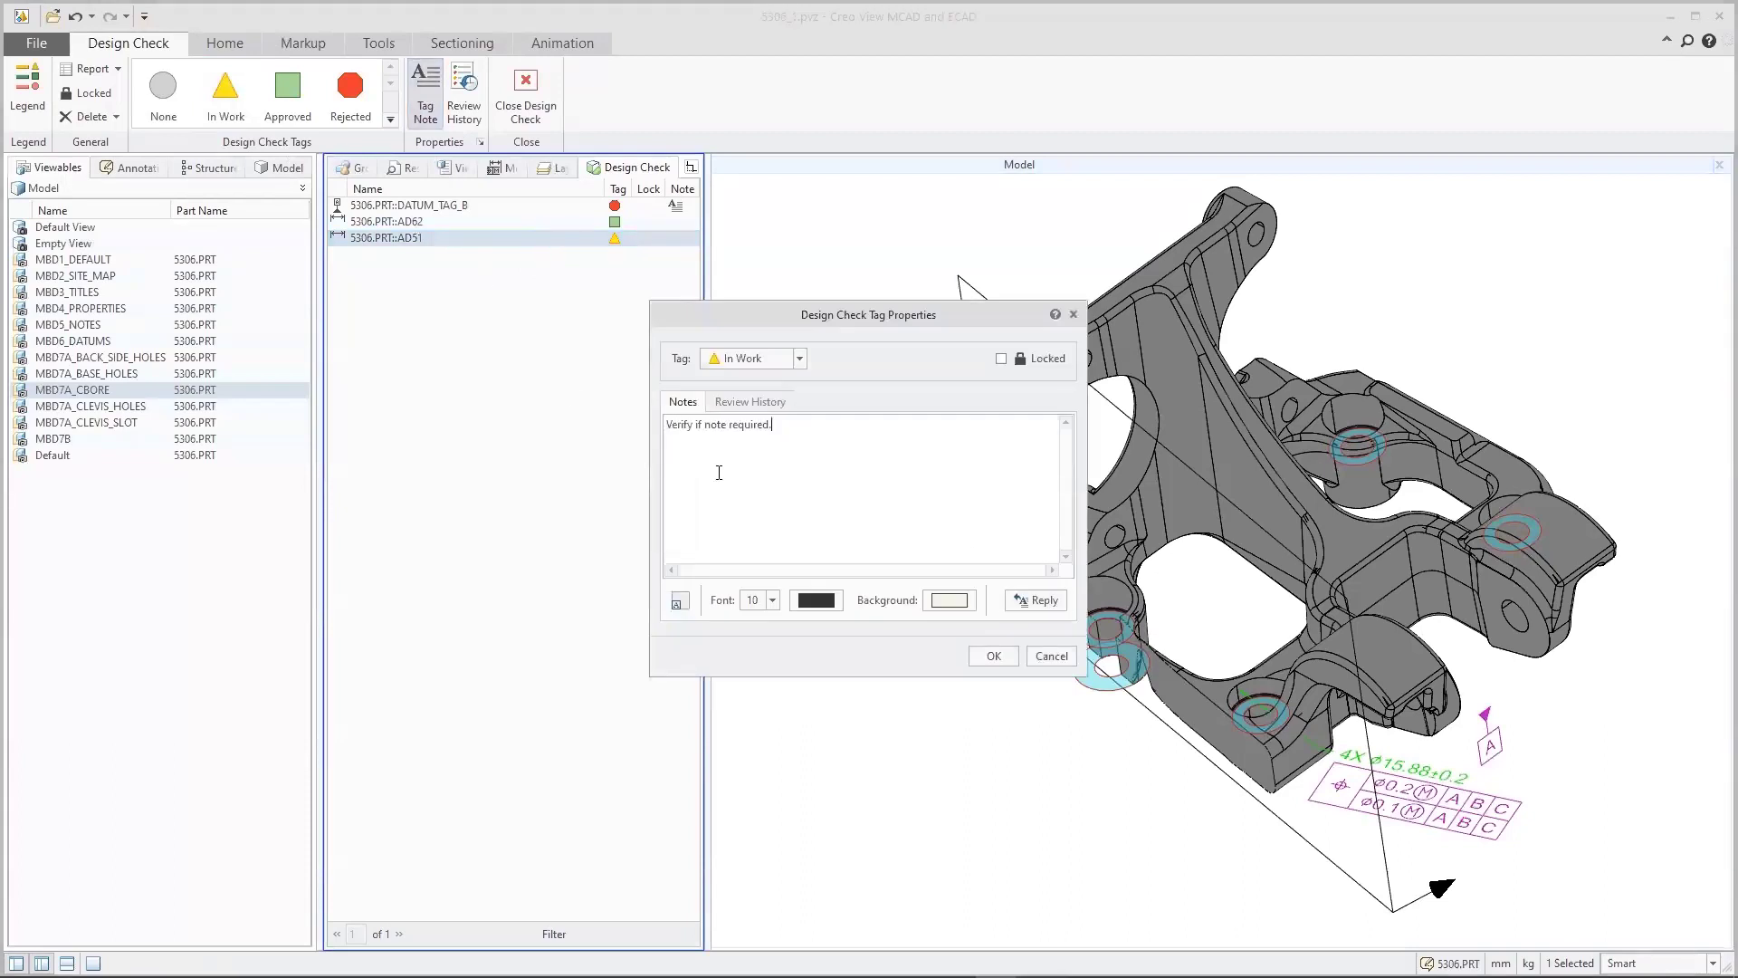
{"action": "left_click", "coordinate": [990, 658]}
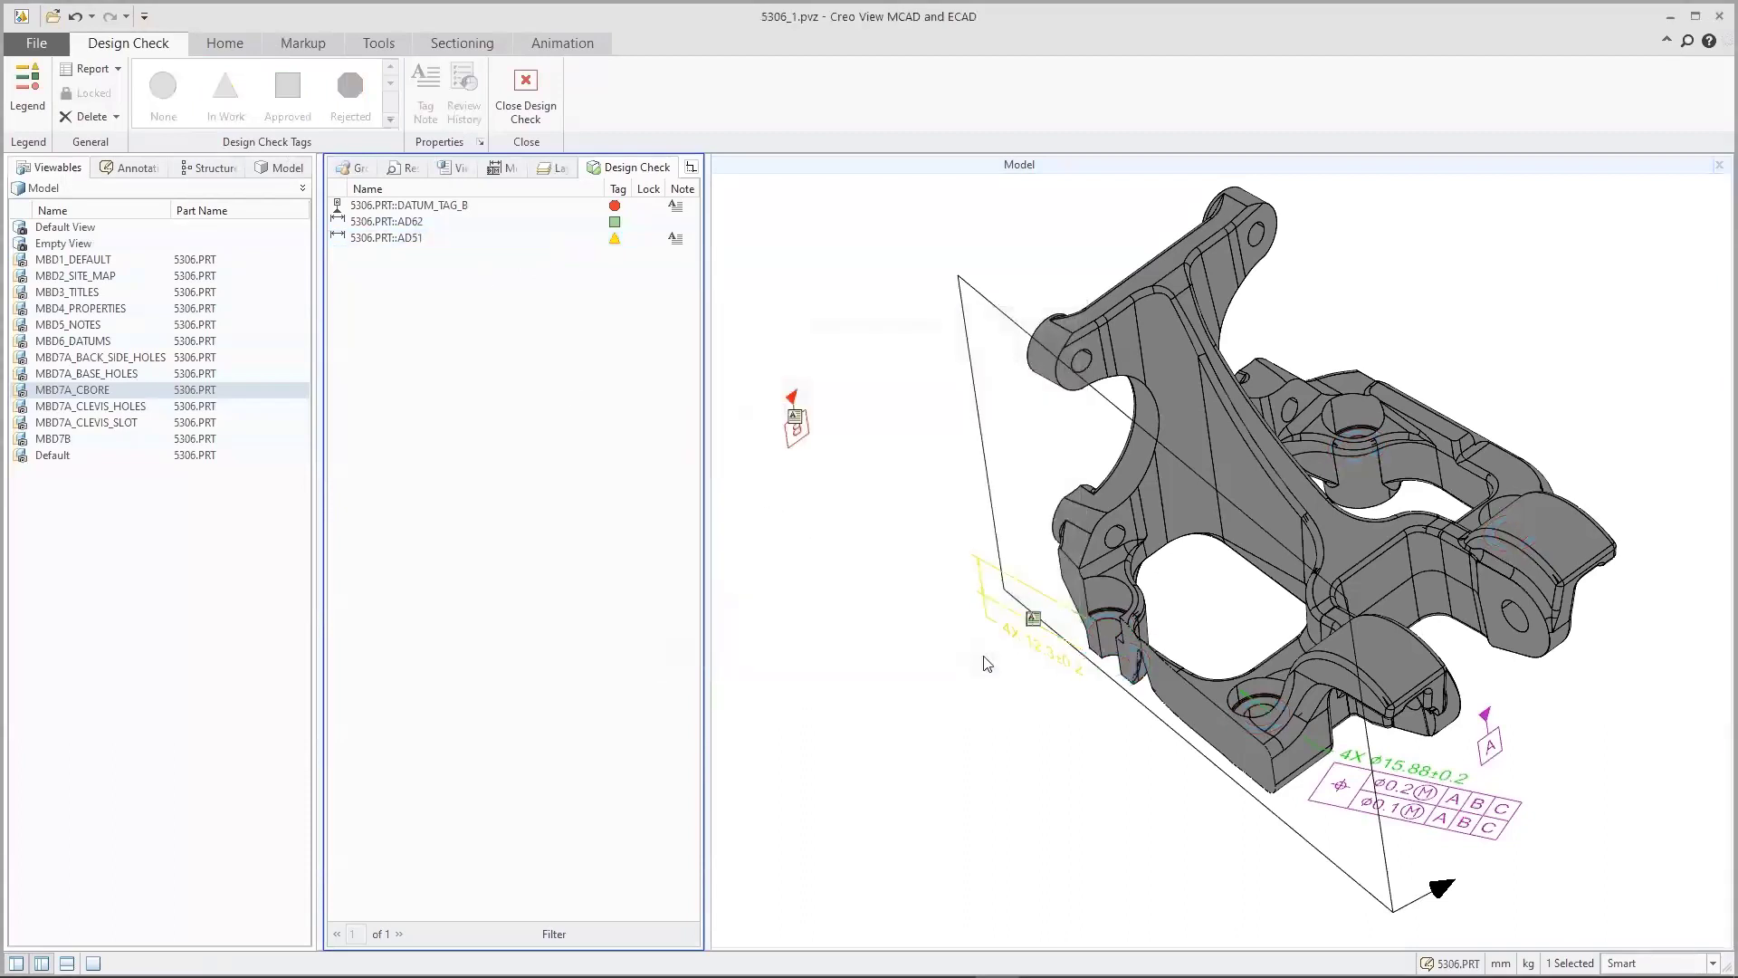
Save the design check tags as a new annotation set named Design Check1, with the section included
{"action": "left_click", "coordinate": [35, 45]}
{"action": "mouse_move", "coordinate": [93, 242]}
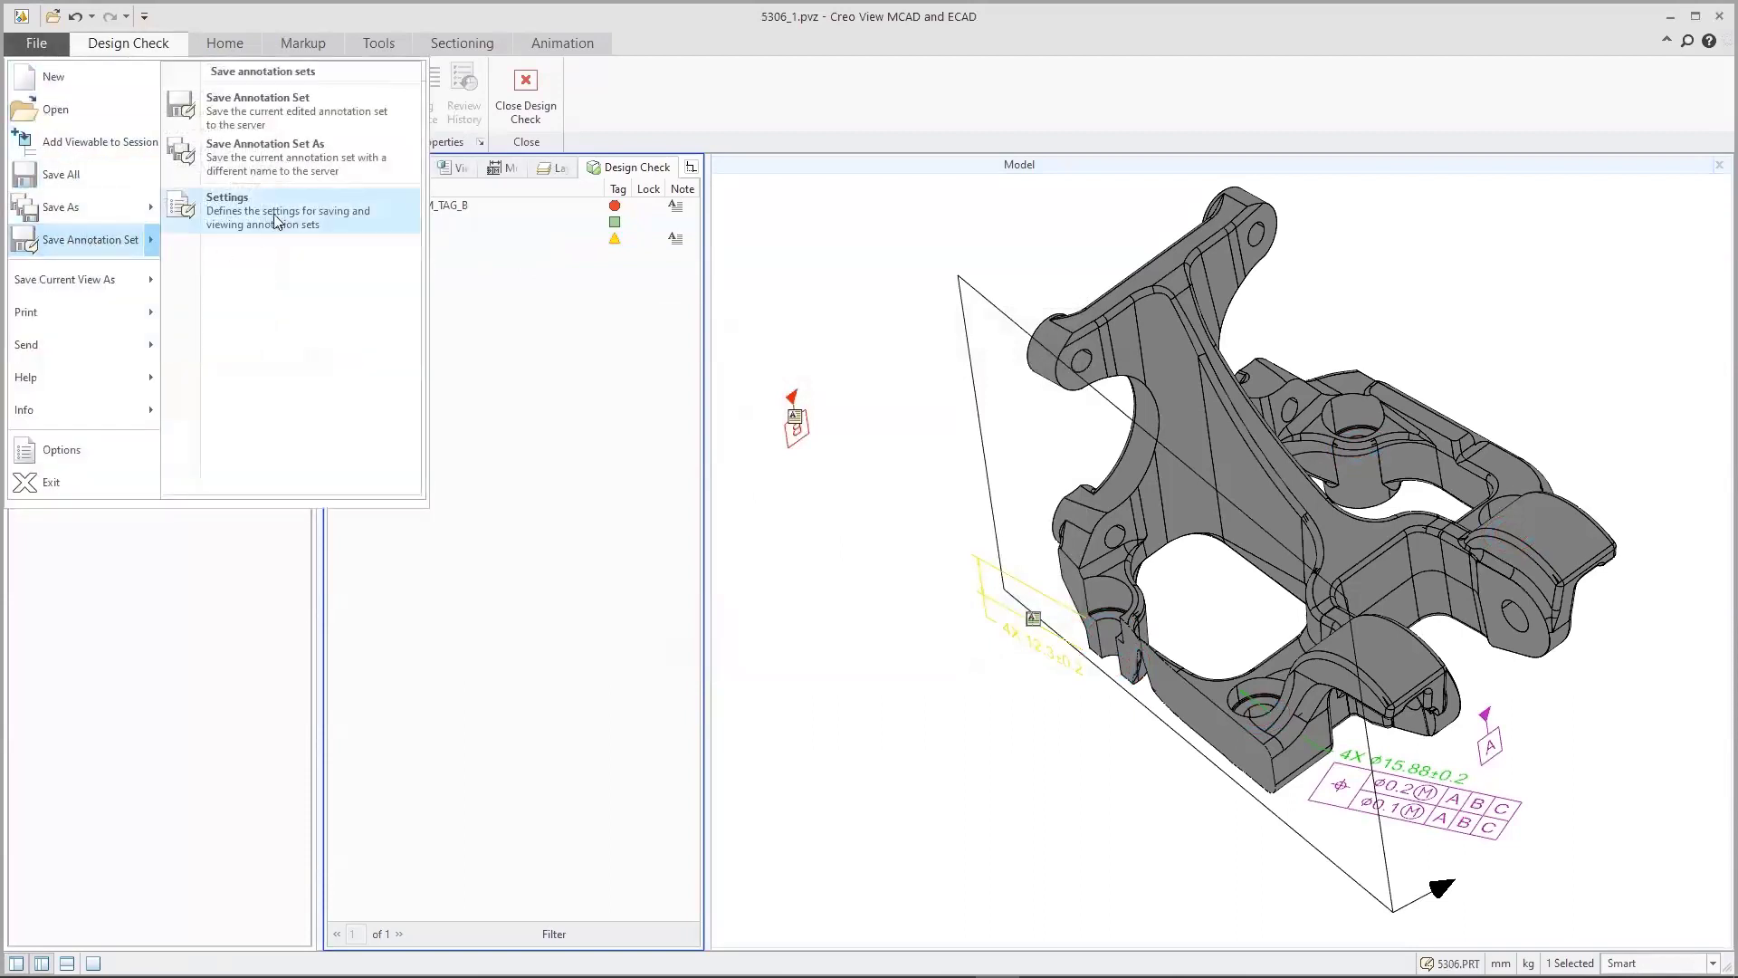
{"action": "left_click", "coordinate": [307, 156]}
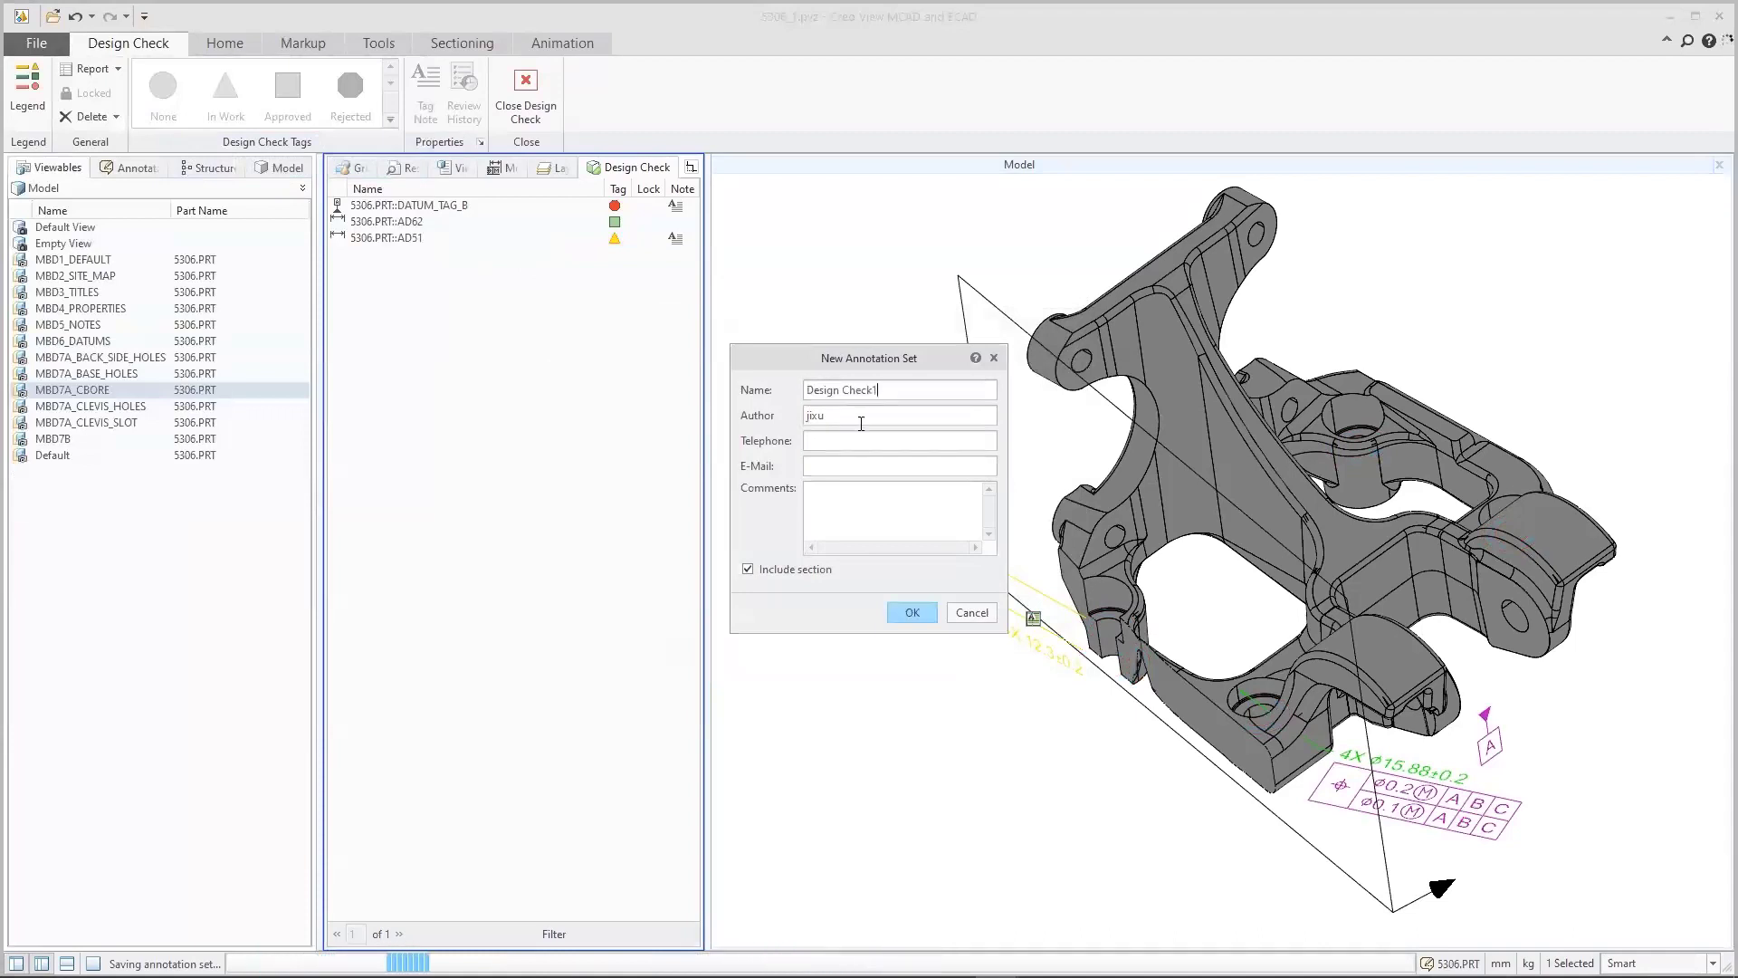
{"action": "left_click", "coordinate": [913, 613]}
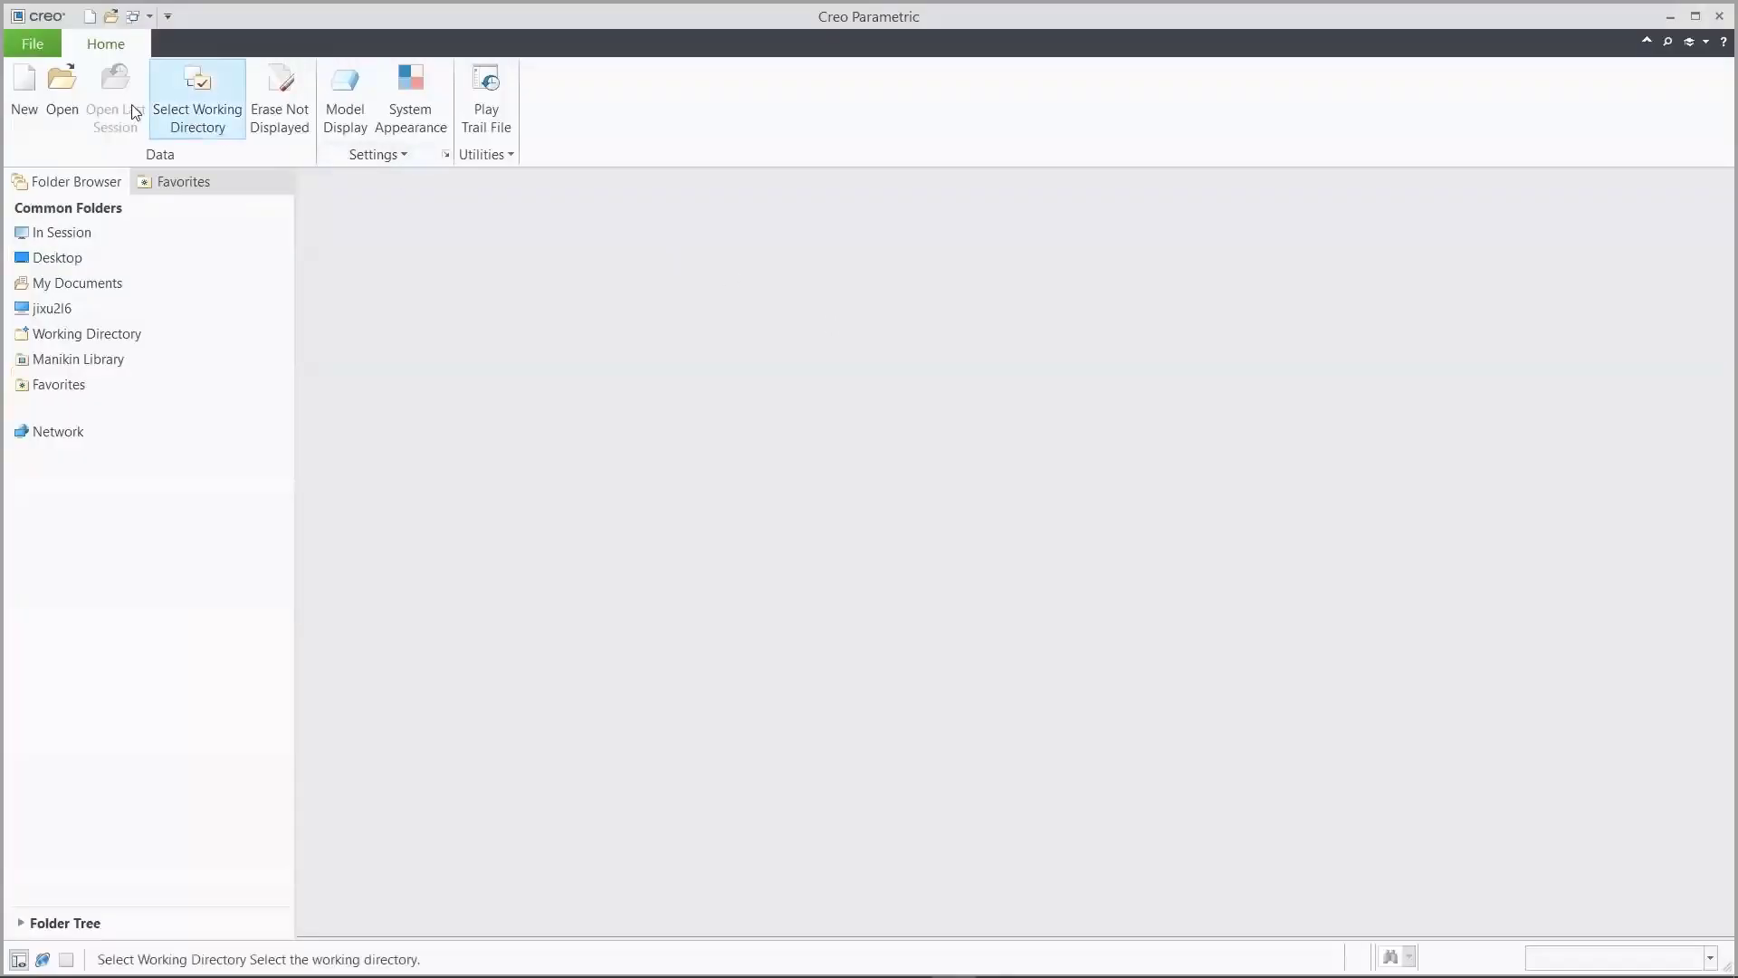
Open the muntatge_diposit_evo5.asm assembly from the MUNTATGE_DIPOSIT_EVO5 folder, filtering its files by "evo"
{"action": "left_click", "coordinate": [62, 86]}
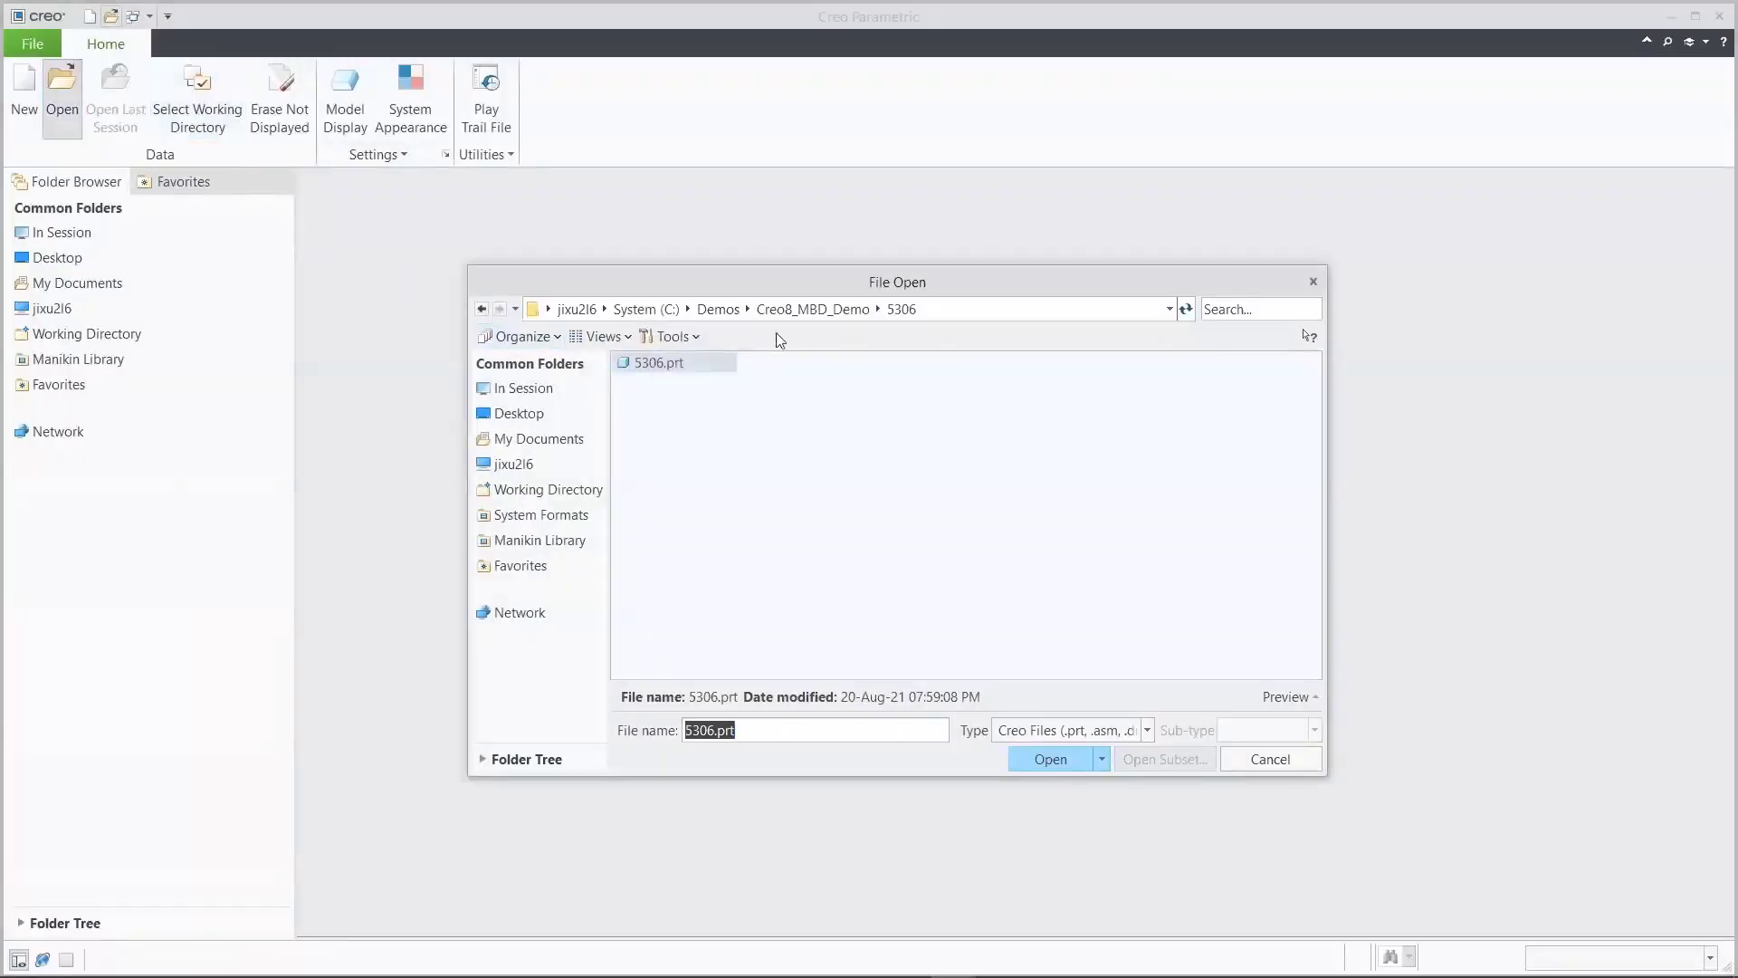
{"action": "left_click", "coordinate": [810, 309]}
{"action": "double_click", "coordinate": [768, 384]}
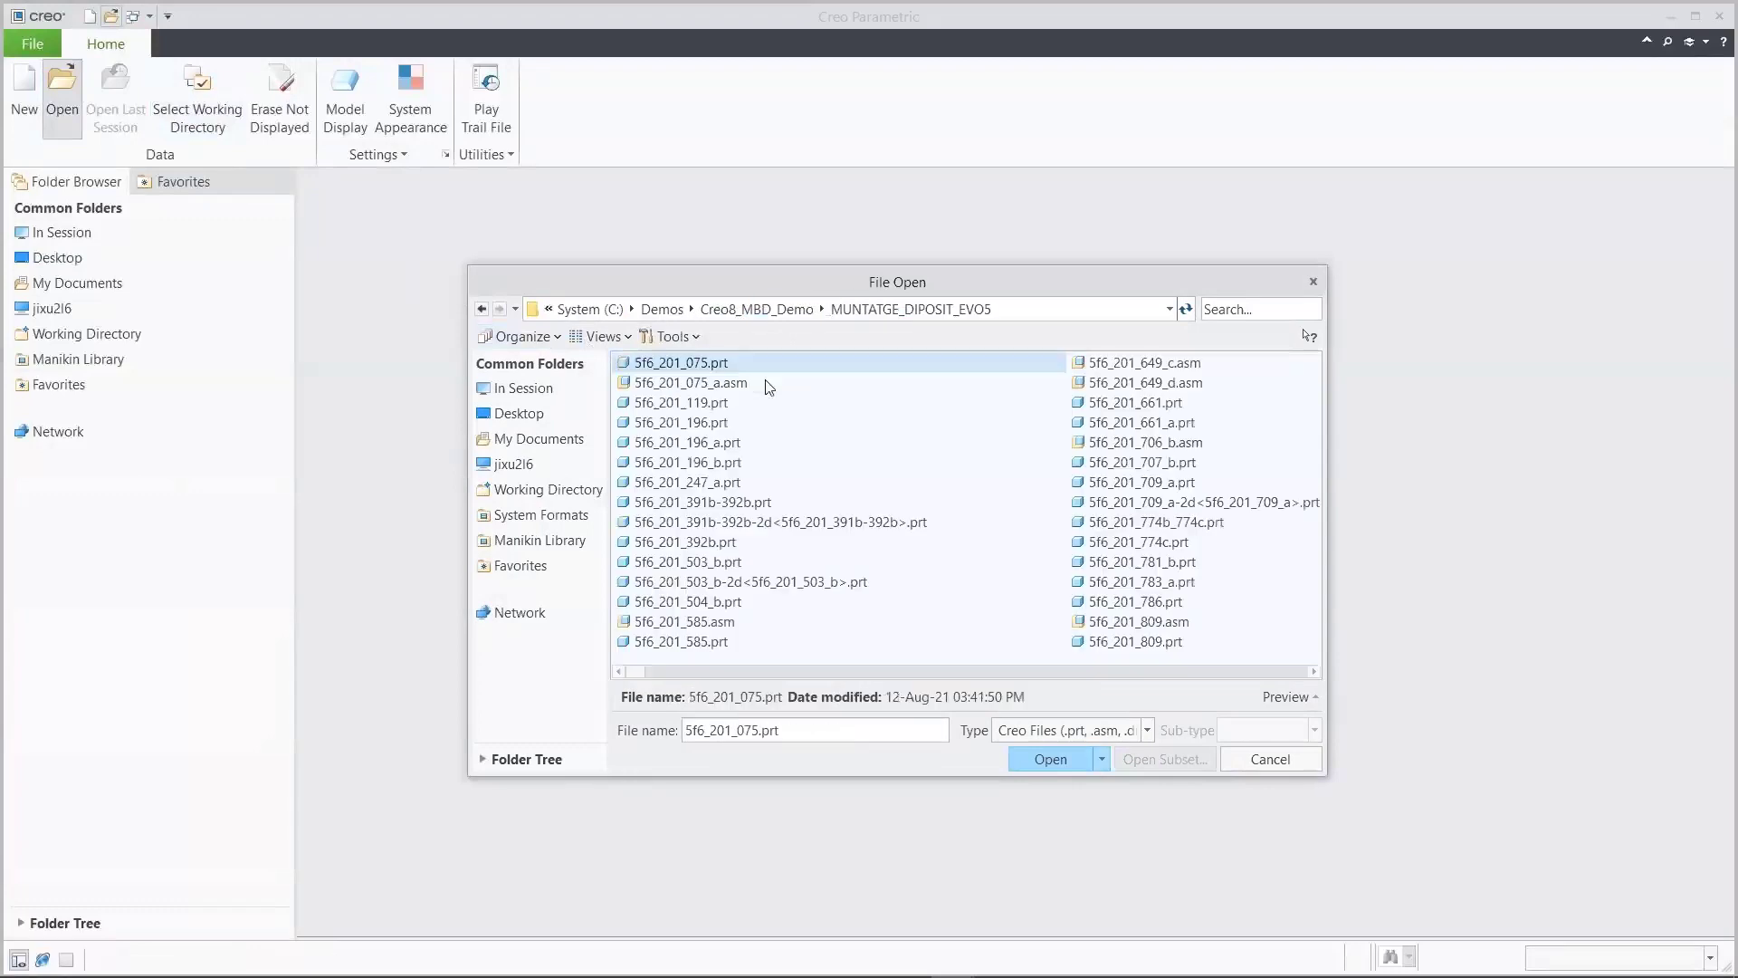
{"action": "left_click", "coordinate": [1229, 317]}
{"action": "type", "text": "evo"}
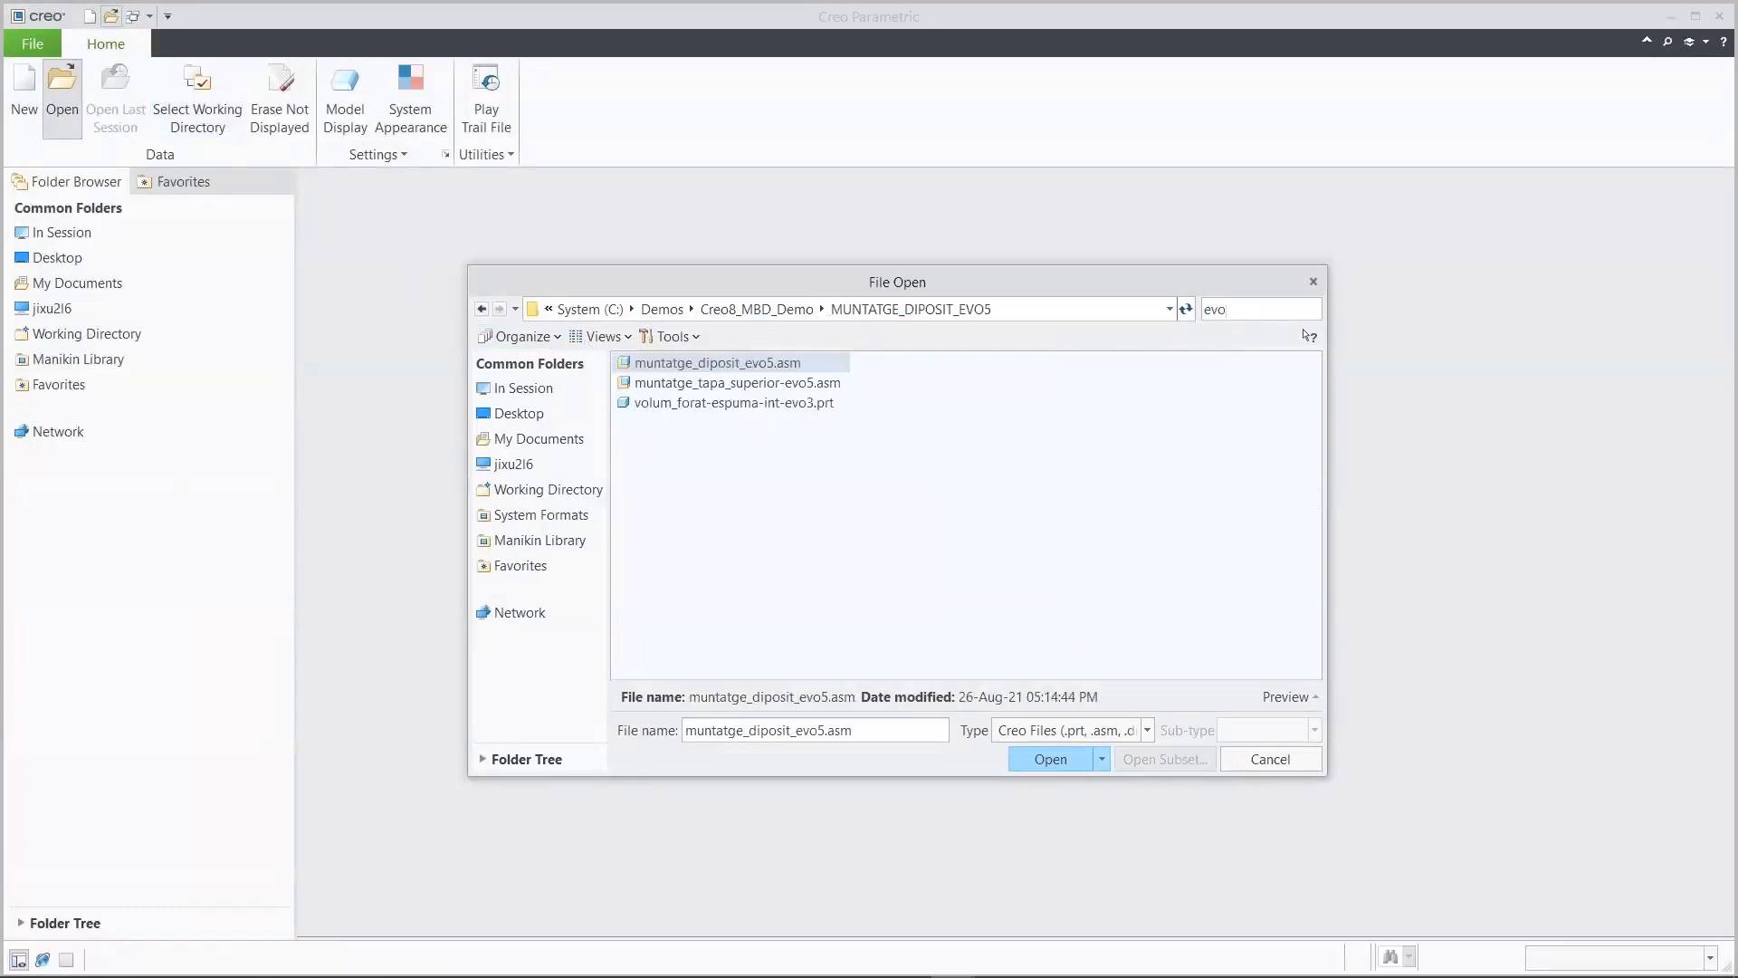
{"action": "left_click", "coordinate": [740, 366]}
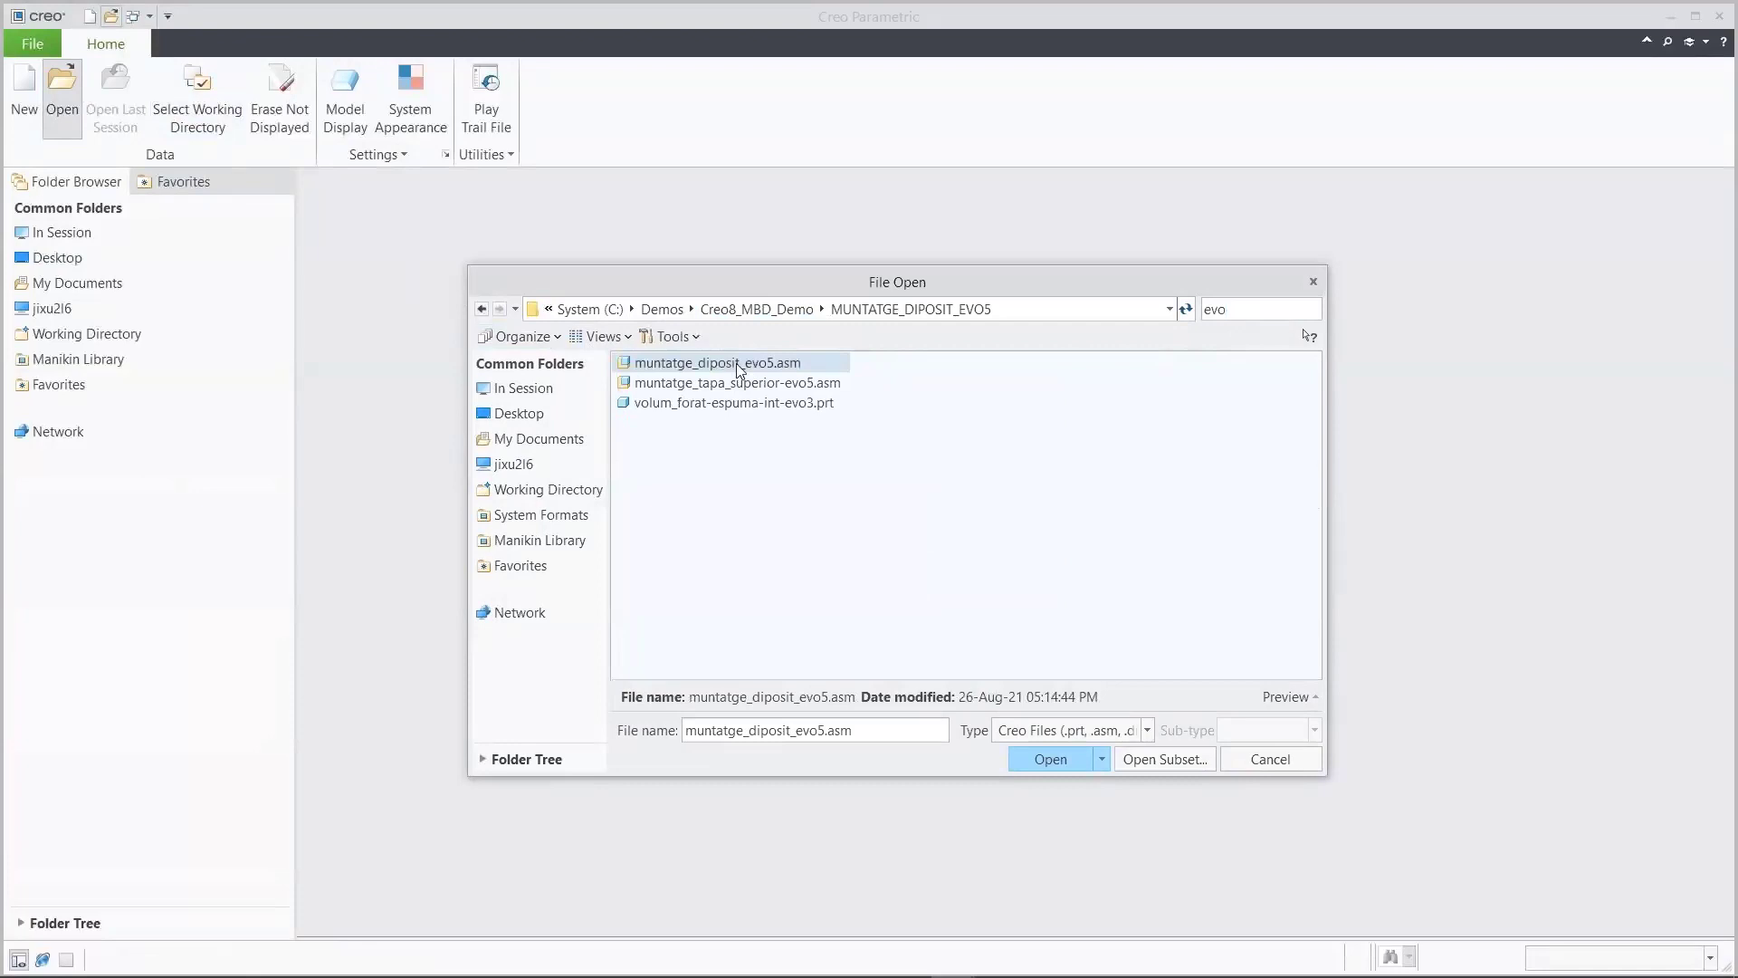
{"action": "left_click", "coordinate": [1023, 759]}
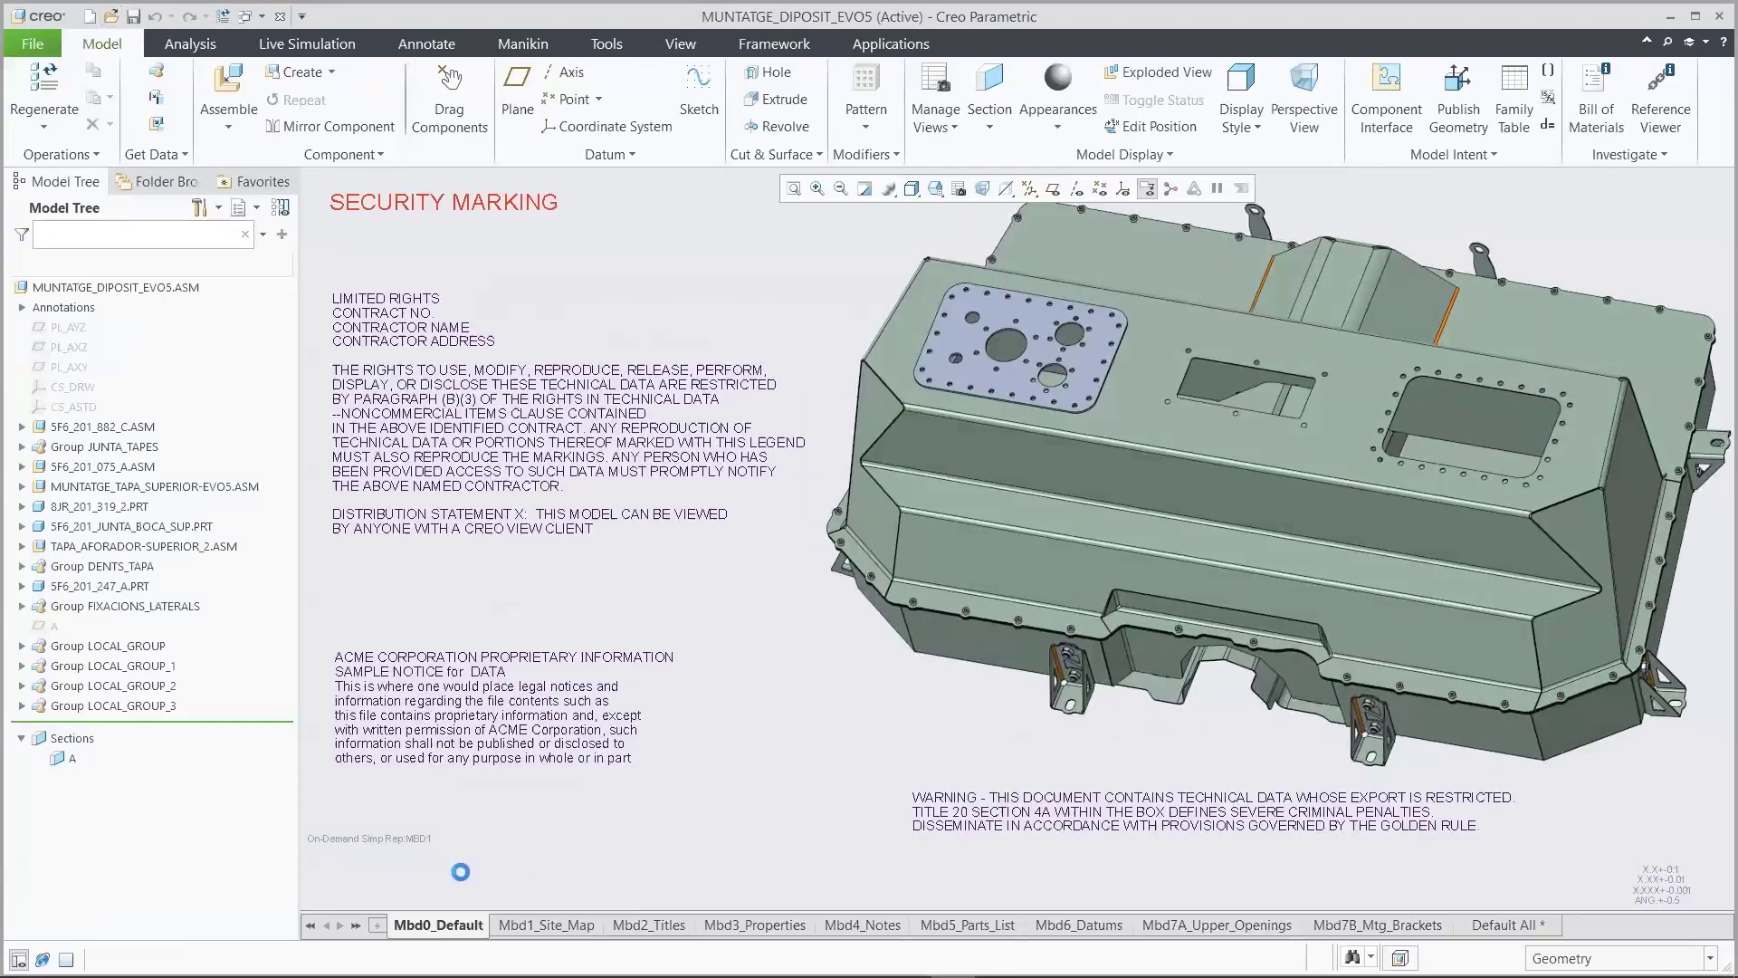
Look through the assembly's site map, datum and mounting bracket combination states, ending on Mbd7A_Upper_Openings
{"action": "left_click", "coordinate": [537, 925]}
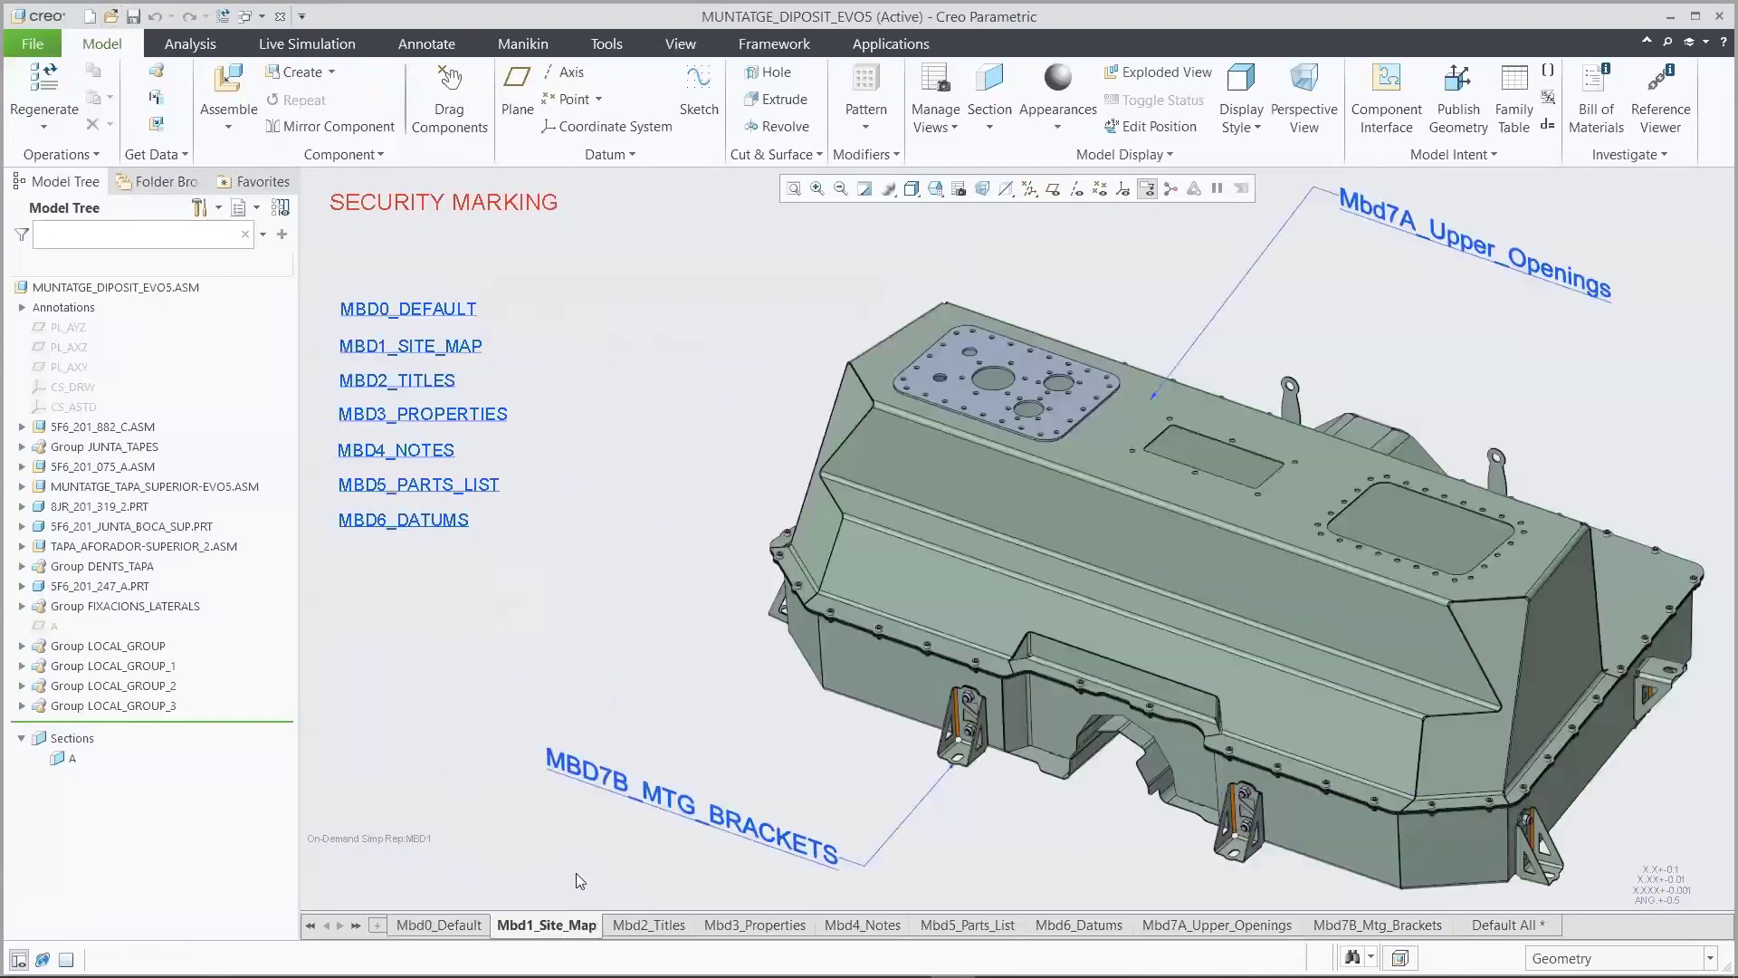
{"action": "left_click", "coordinate": [955, 926]}
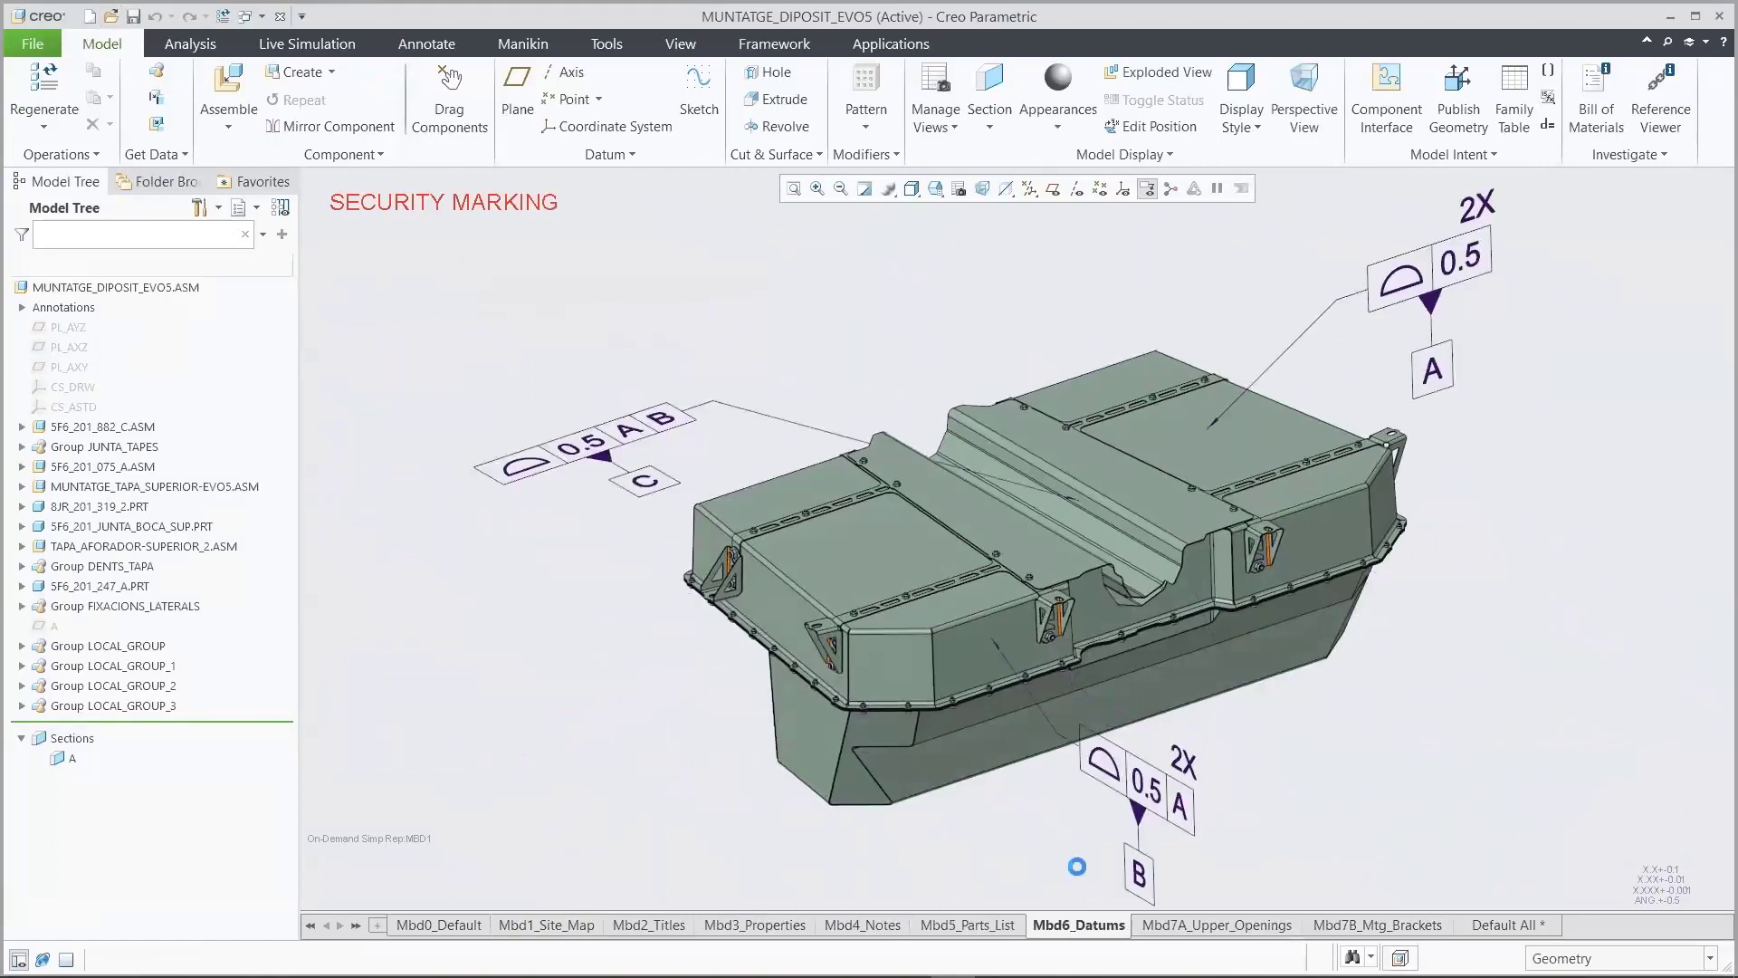
{"action": "left_click", "coordinate": [1386, 925]}
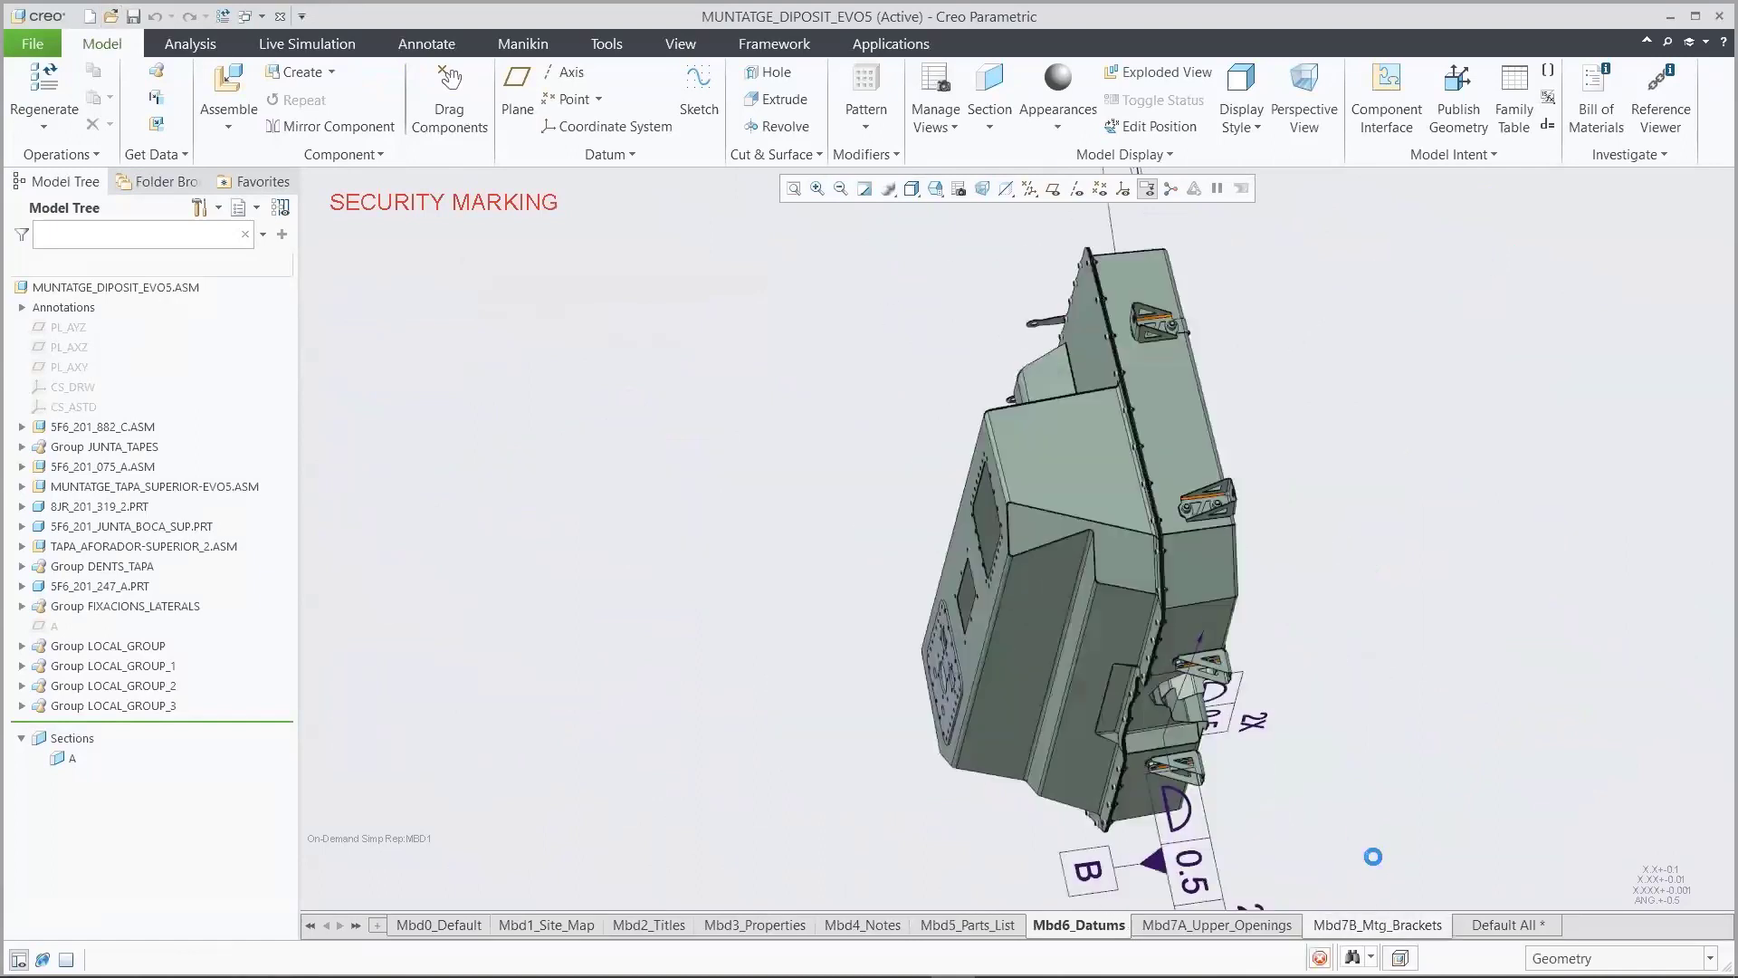
{"action": "left_click", "coordinate": [1218, 925]}
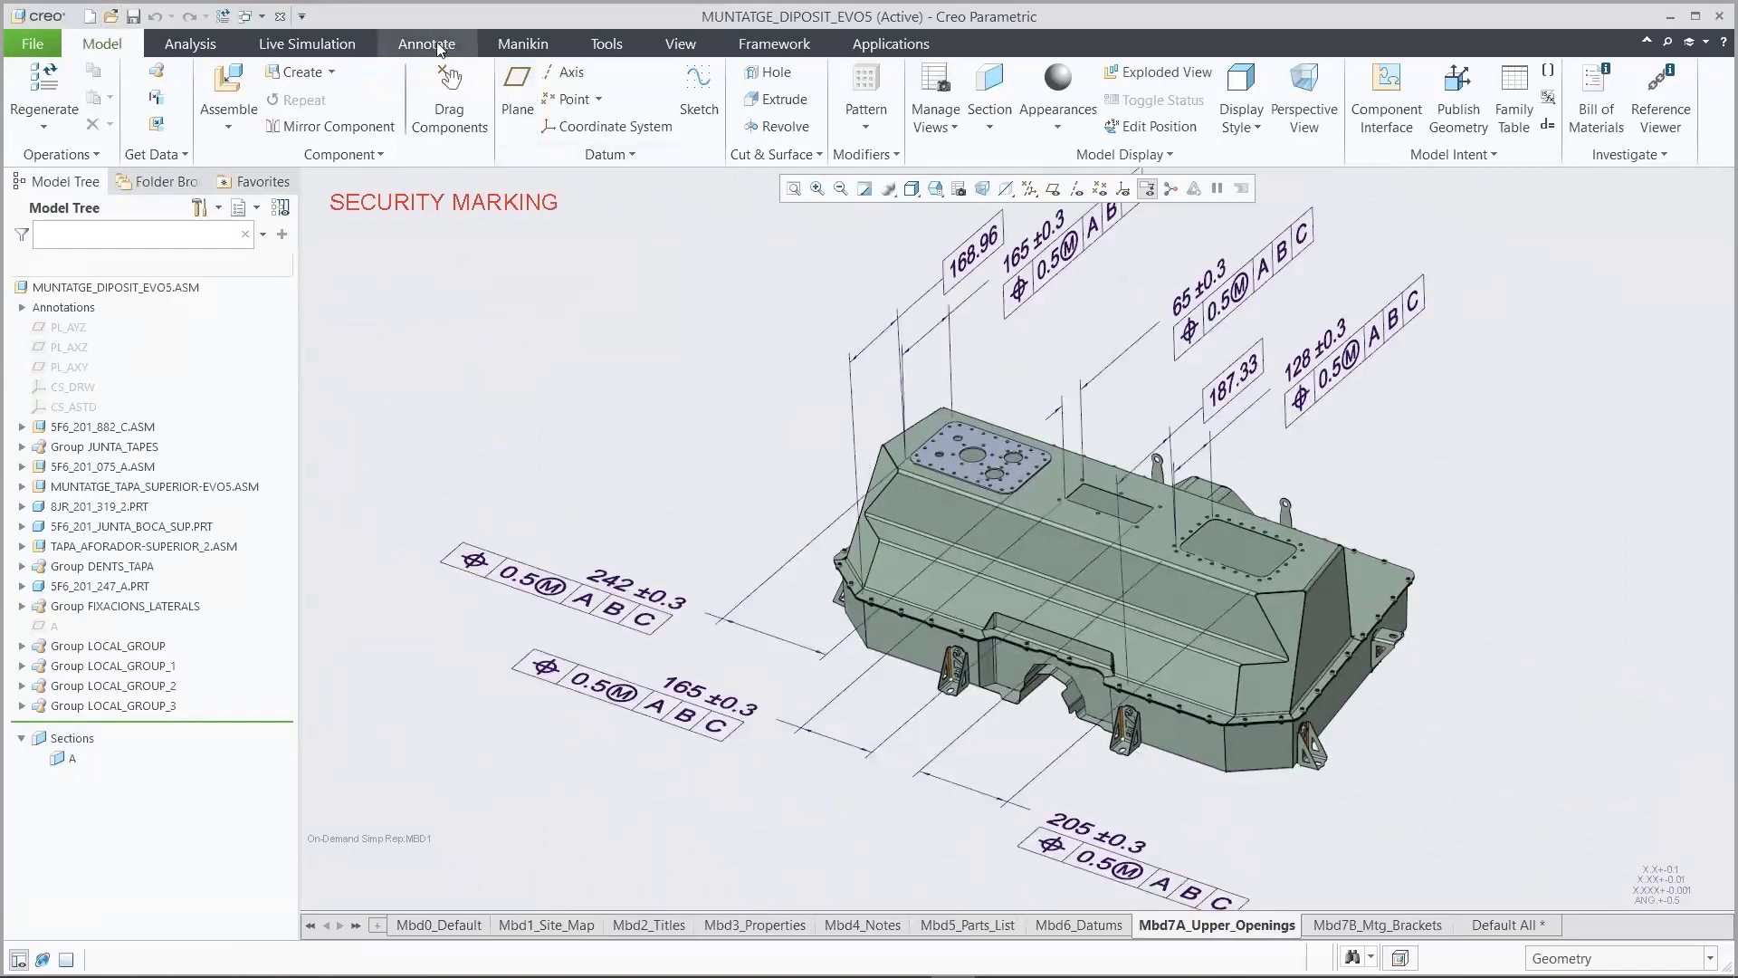
Dimension from the tank's lower side wall to the near long edge of the middle rectangular opening on the FRONT annotation plane
{"action": "left_click", "coordinate": [427, 44]}
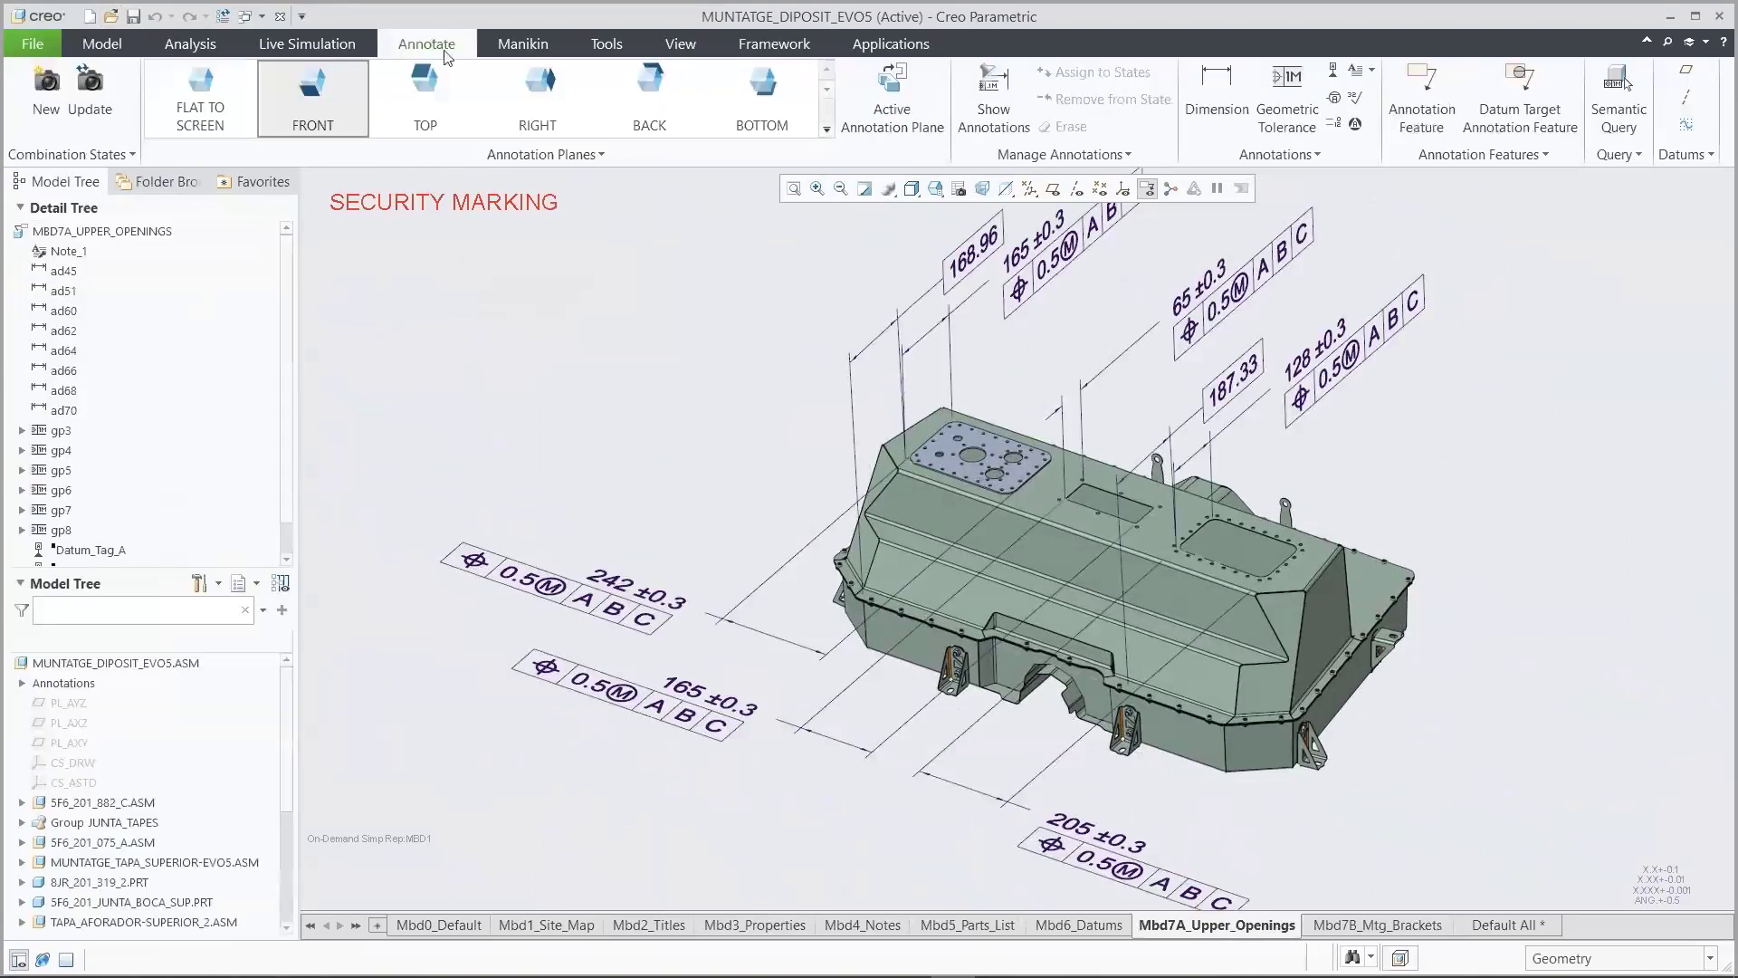
{"action": "left_click", "coordinate": [1215, 89]}
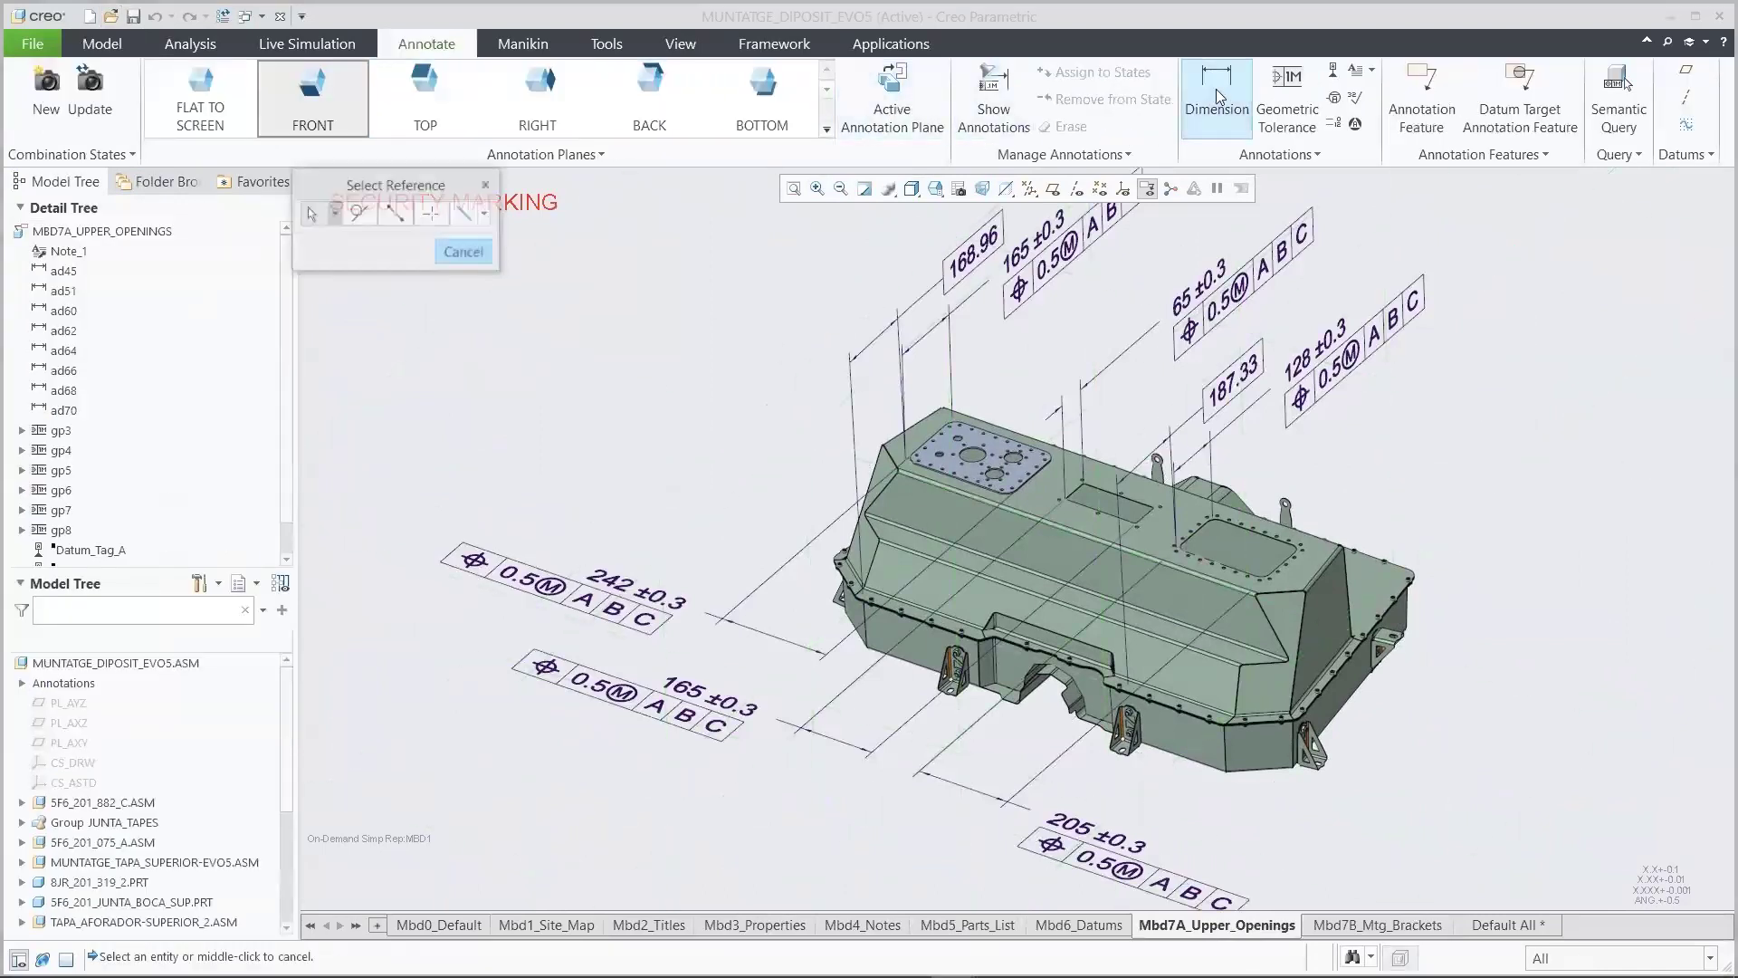
{"action": "left_click", "coordinate": [935, 189]}
{"action": "left_click", "coordinate": [987, 292]}
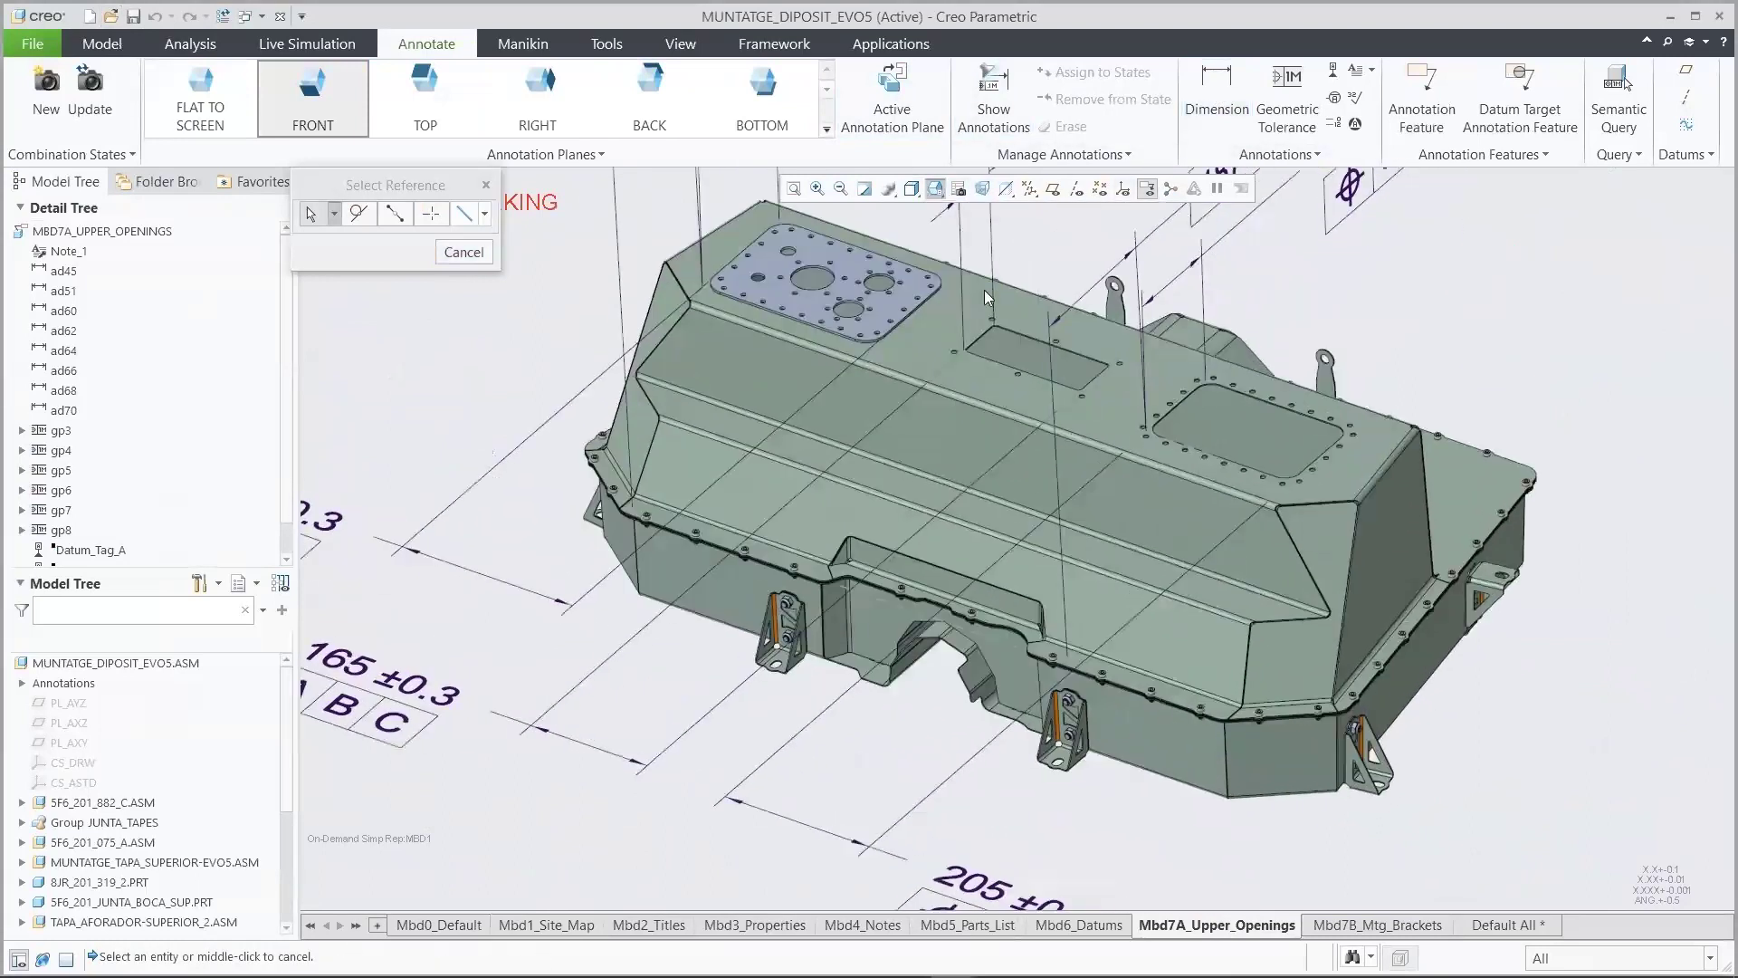
{"action": "right_click", "coordinate": [1081, 456]}
{"action": "left_click", "coordinate": [1099, 494]}
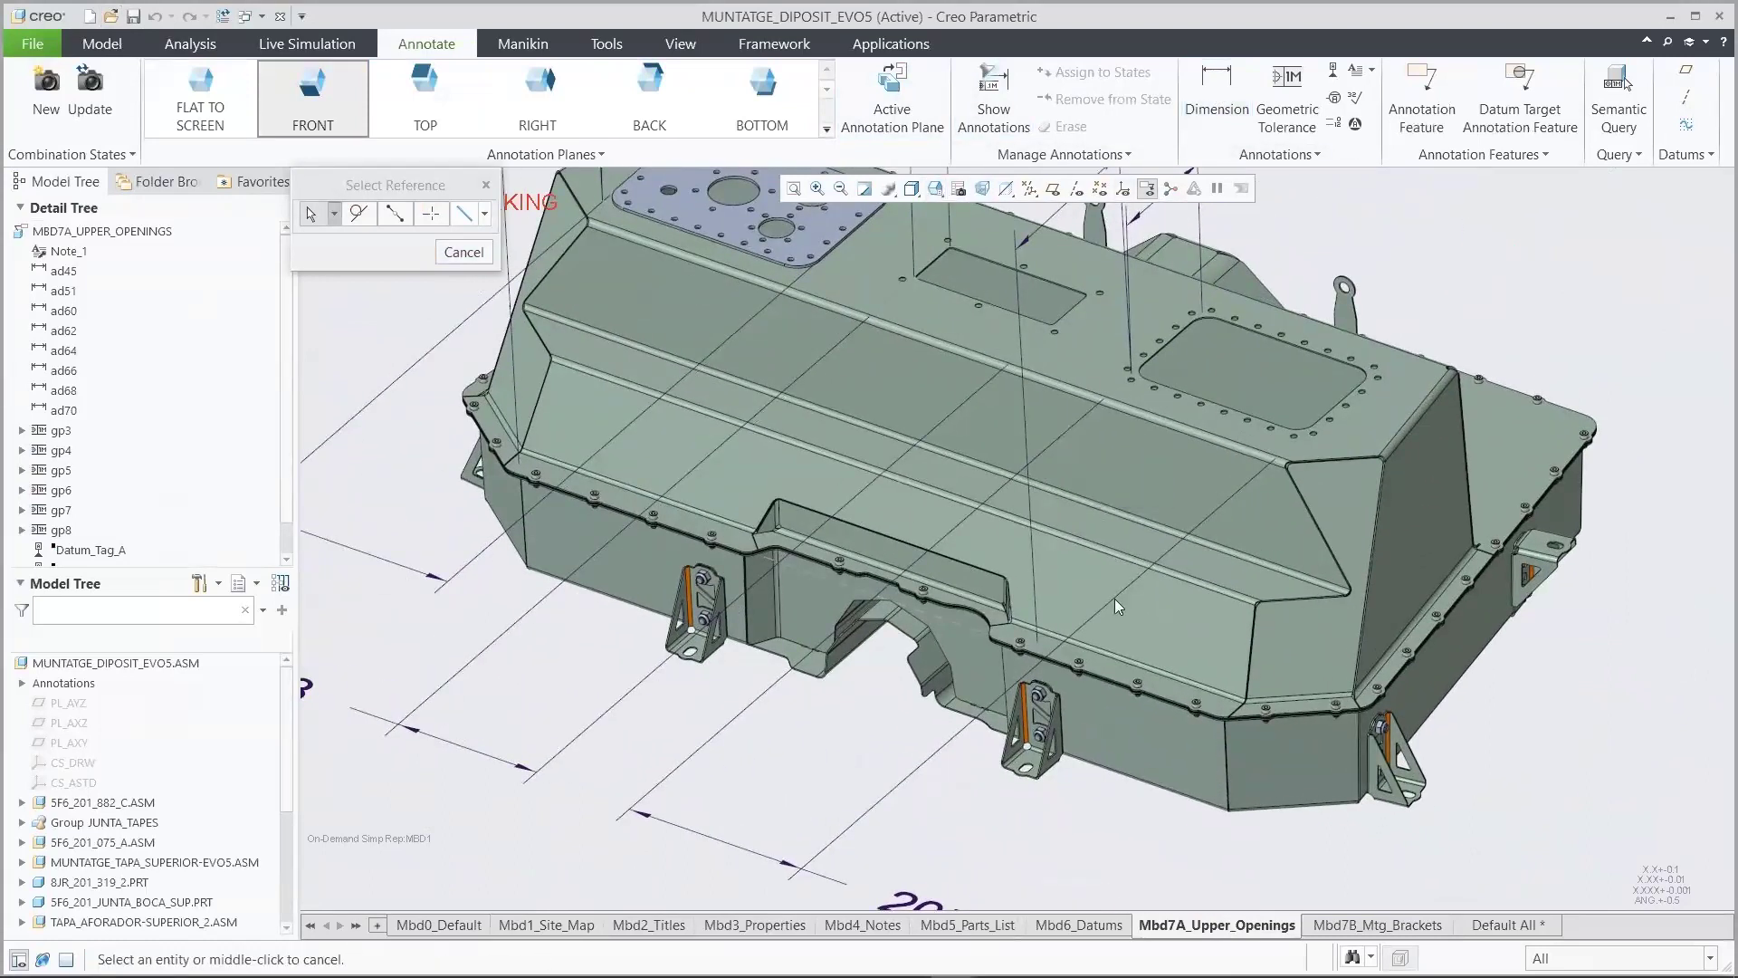
{"action": "left_click", "coordinate": [1132, 736]}
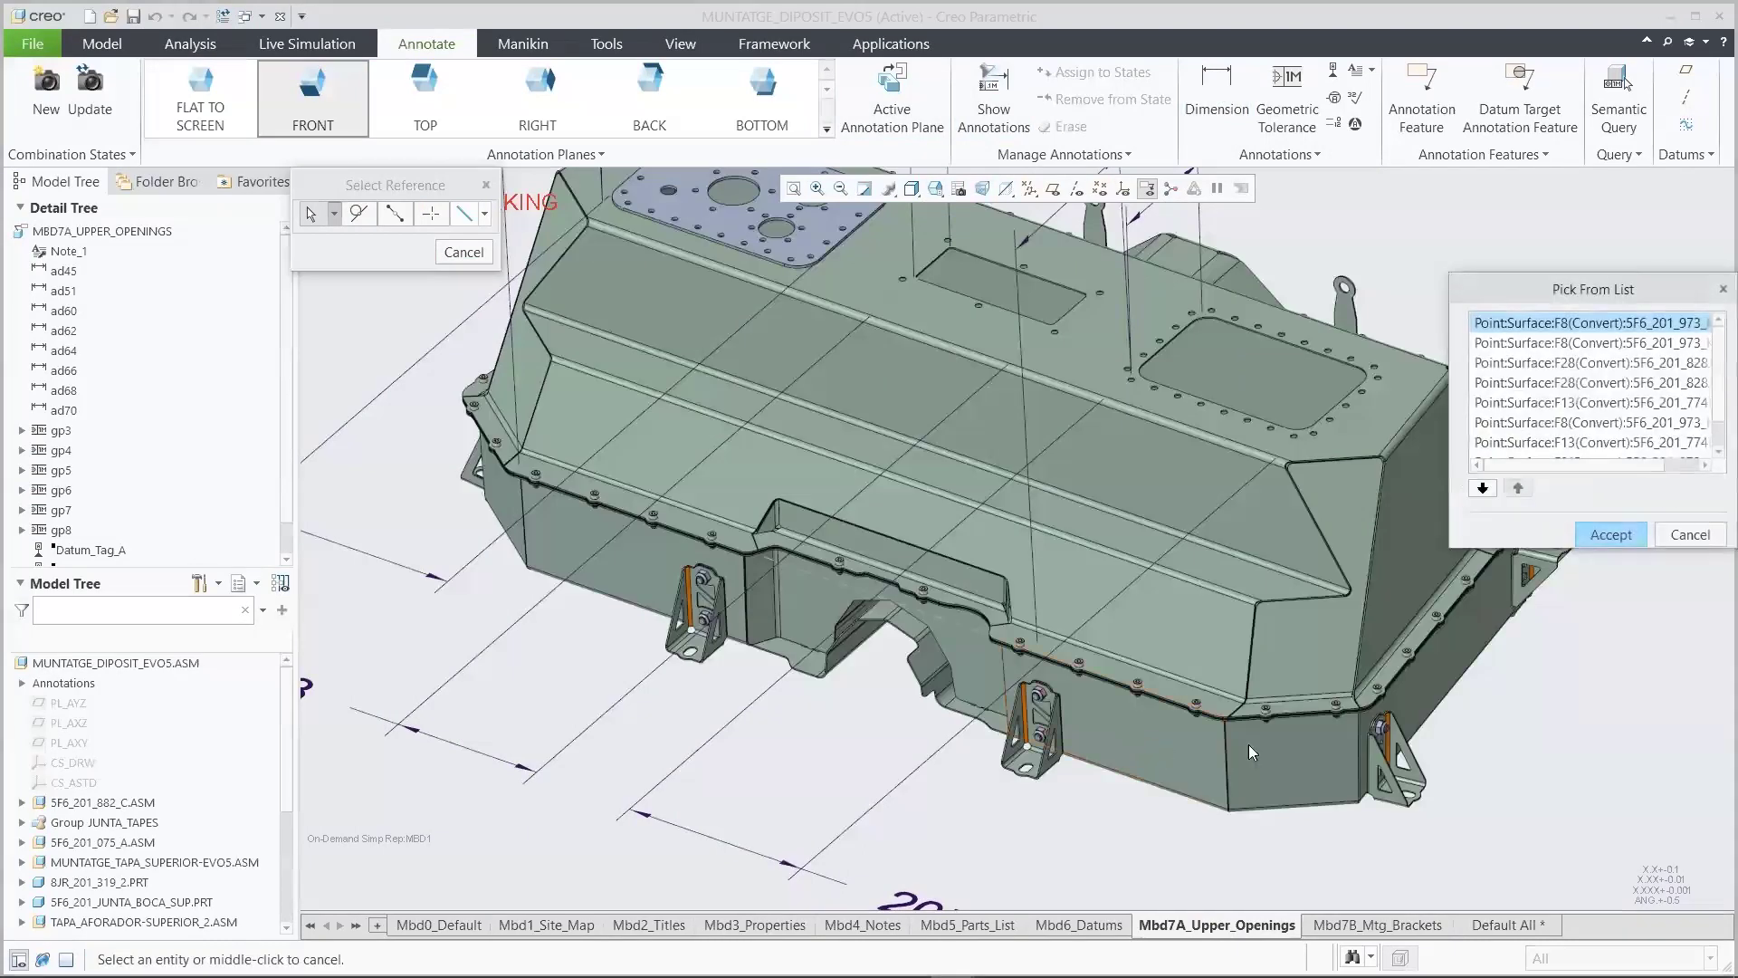
{"action": "left_click", "coordinate": [1612, 537]}
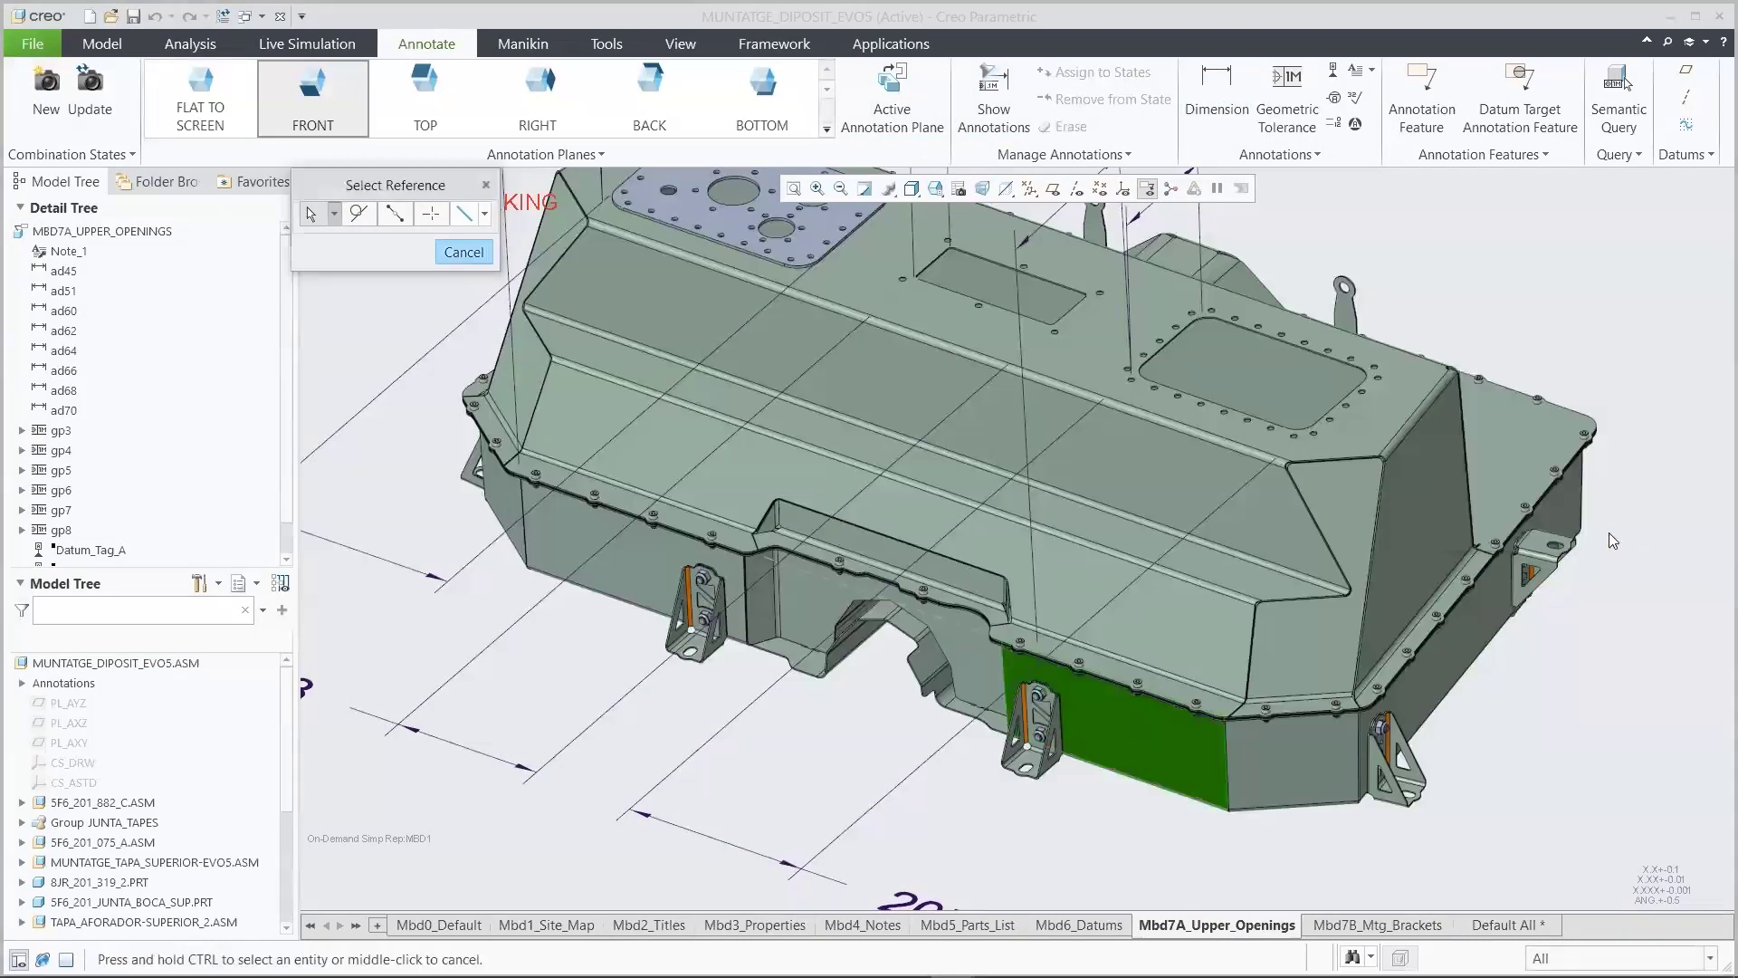
{"action": "left_click", "coordinate": [935, 189]}
{"action": "left_click", "coordinate": [981, 311]}
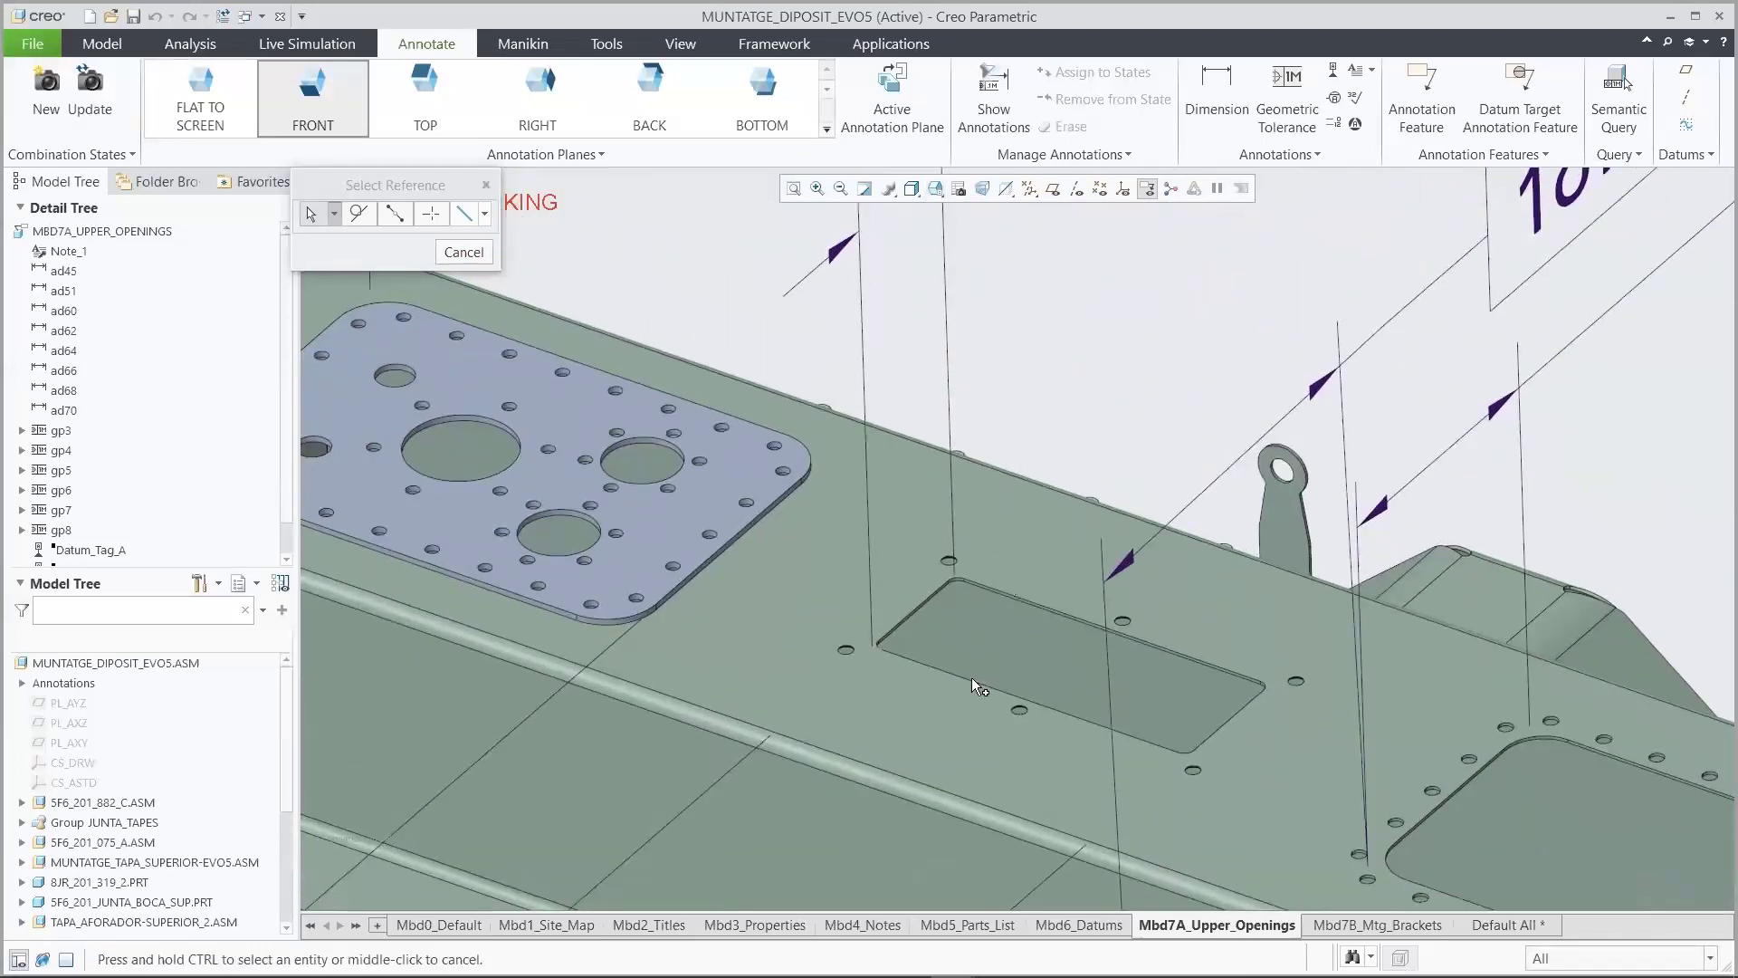
{"action": "left_click", "coordinate": [970, 681]}
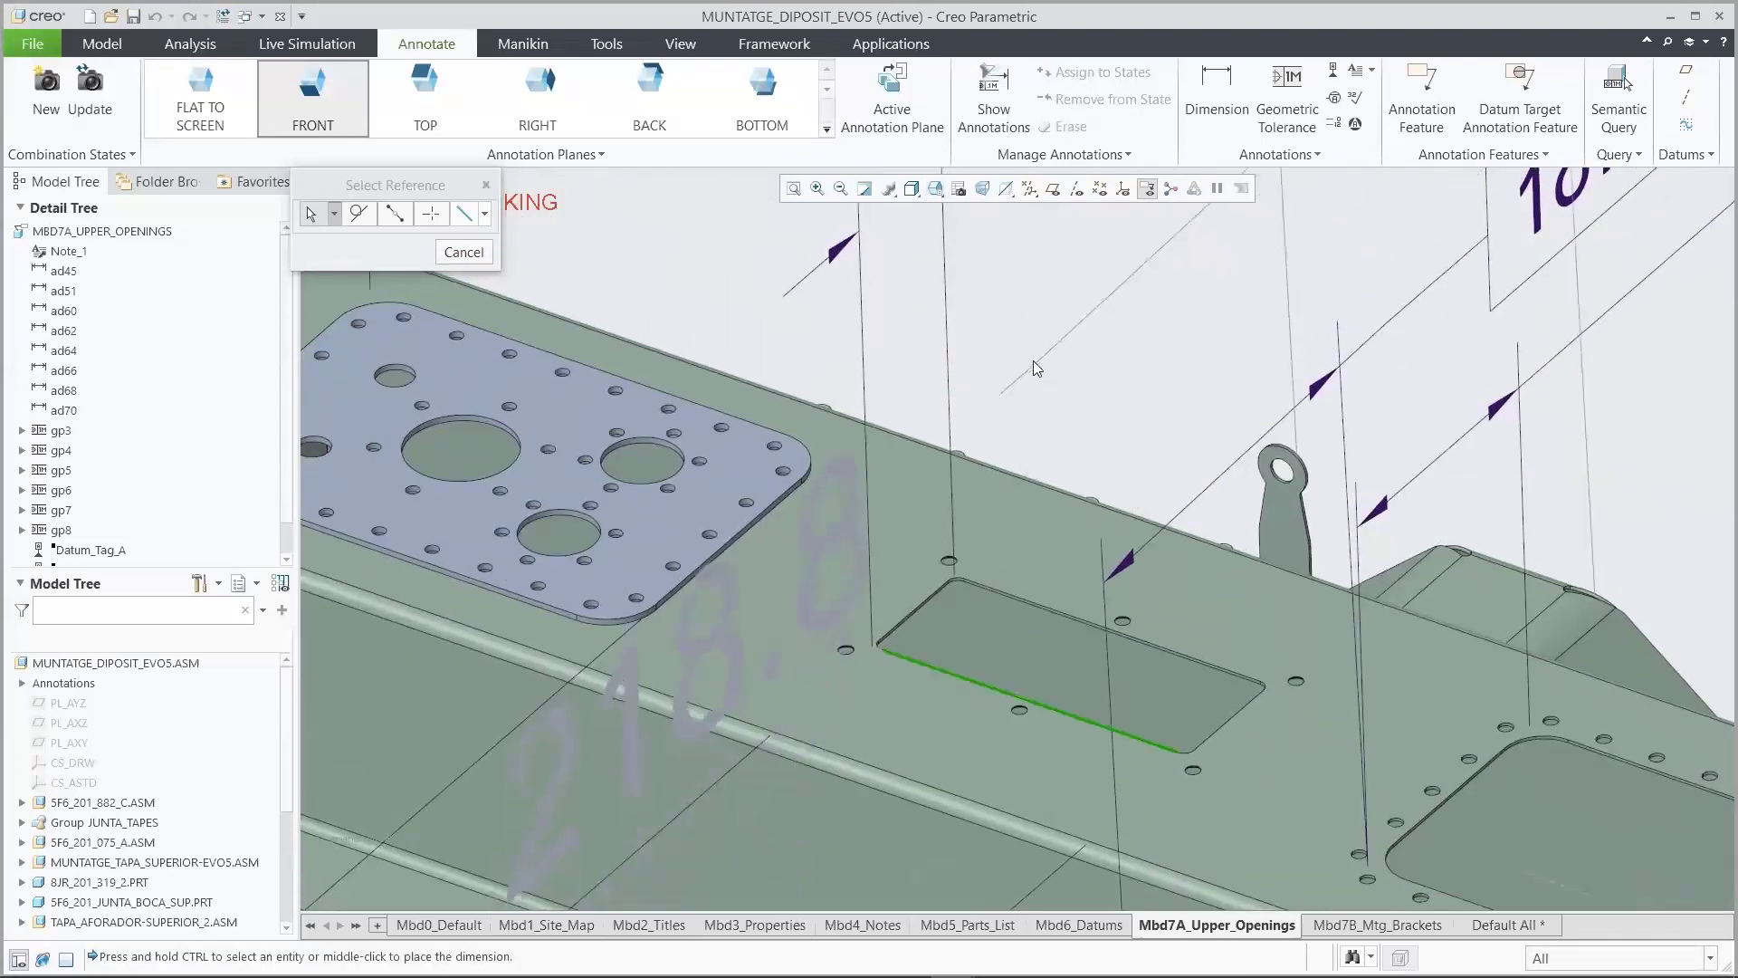
{"action": "middle_click", "coordinate": [1035, 337]}
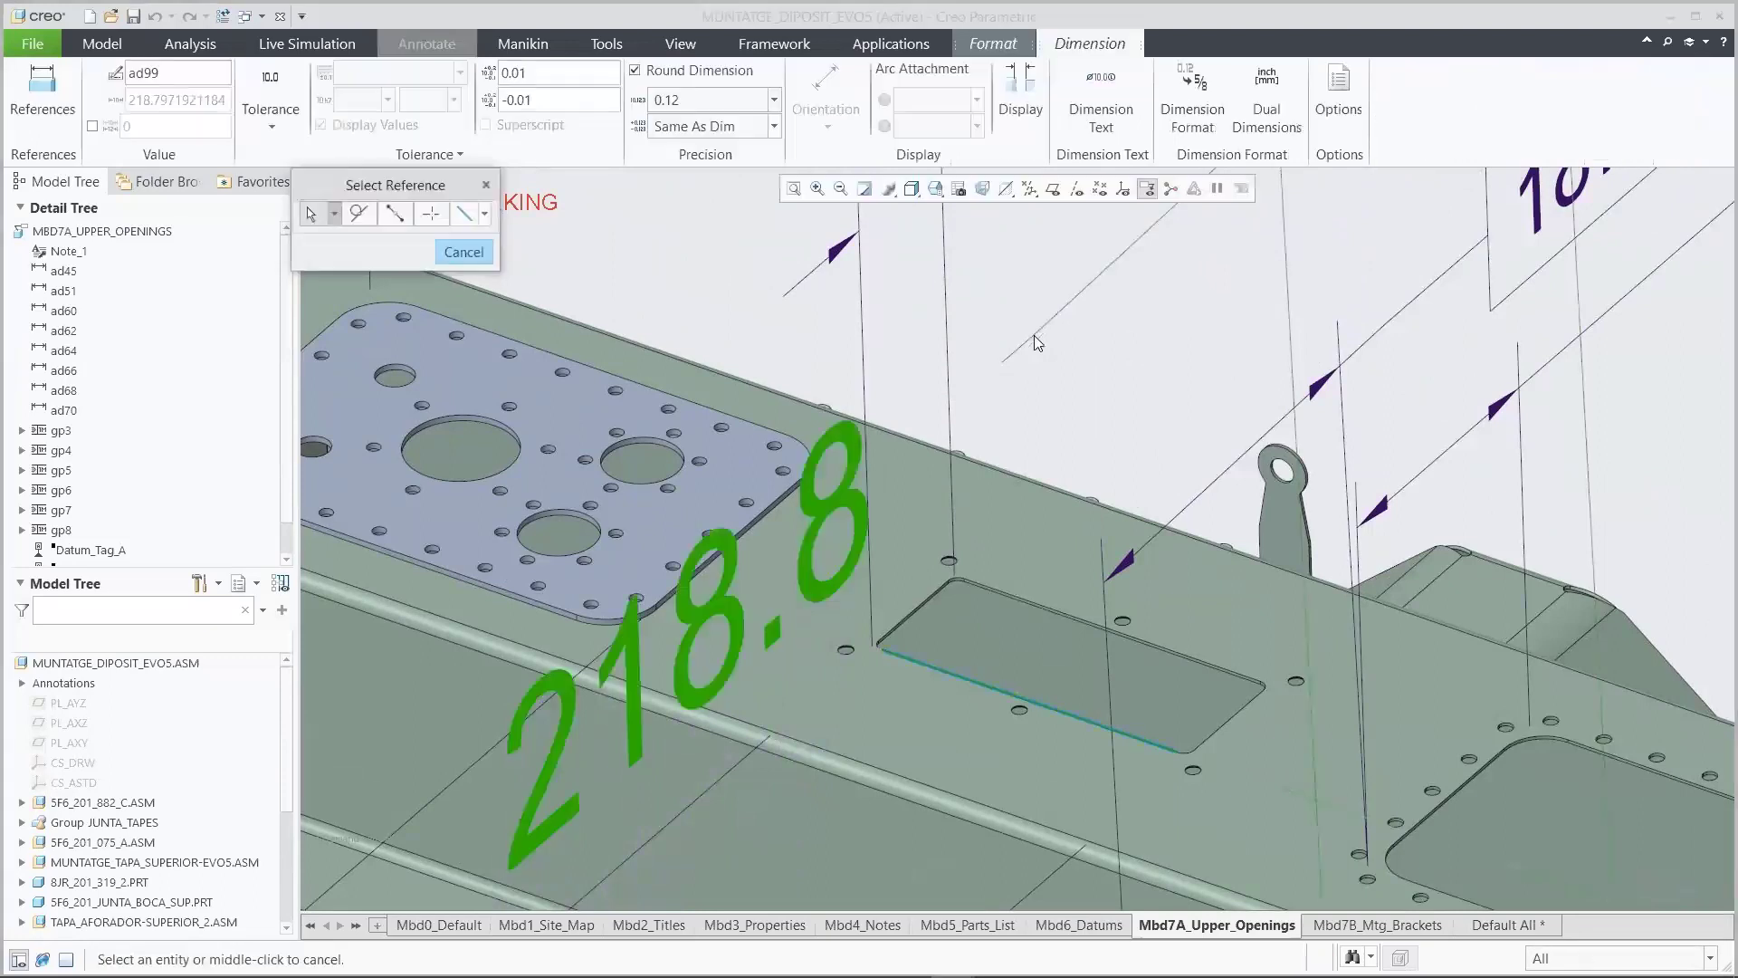
Set the new dimension's text height to 40
{"action": "left_click", "coordinate": [991, 43]}
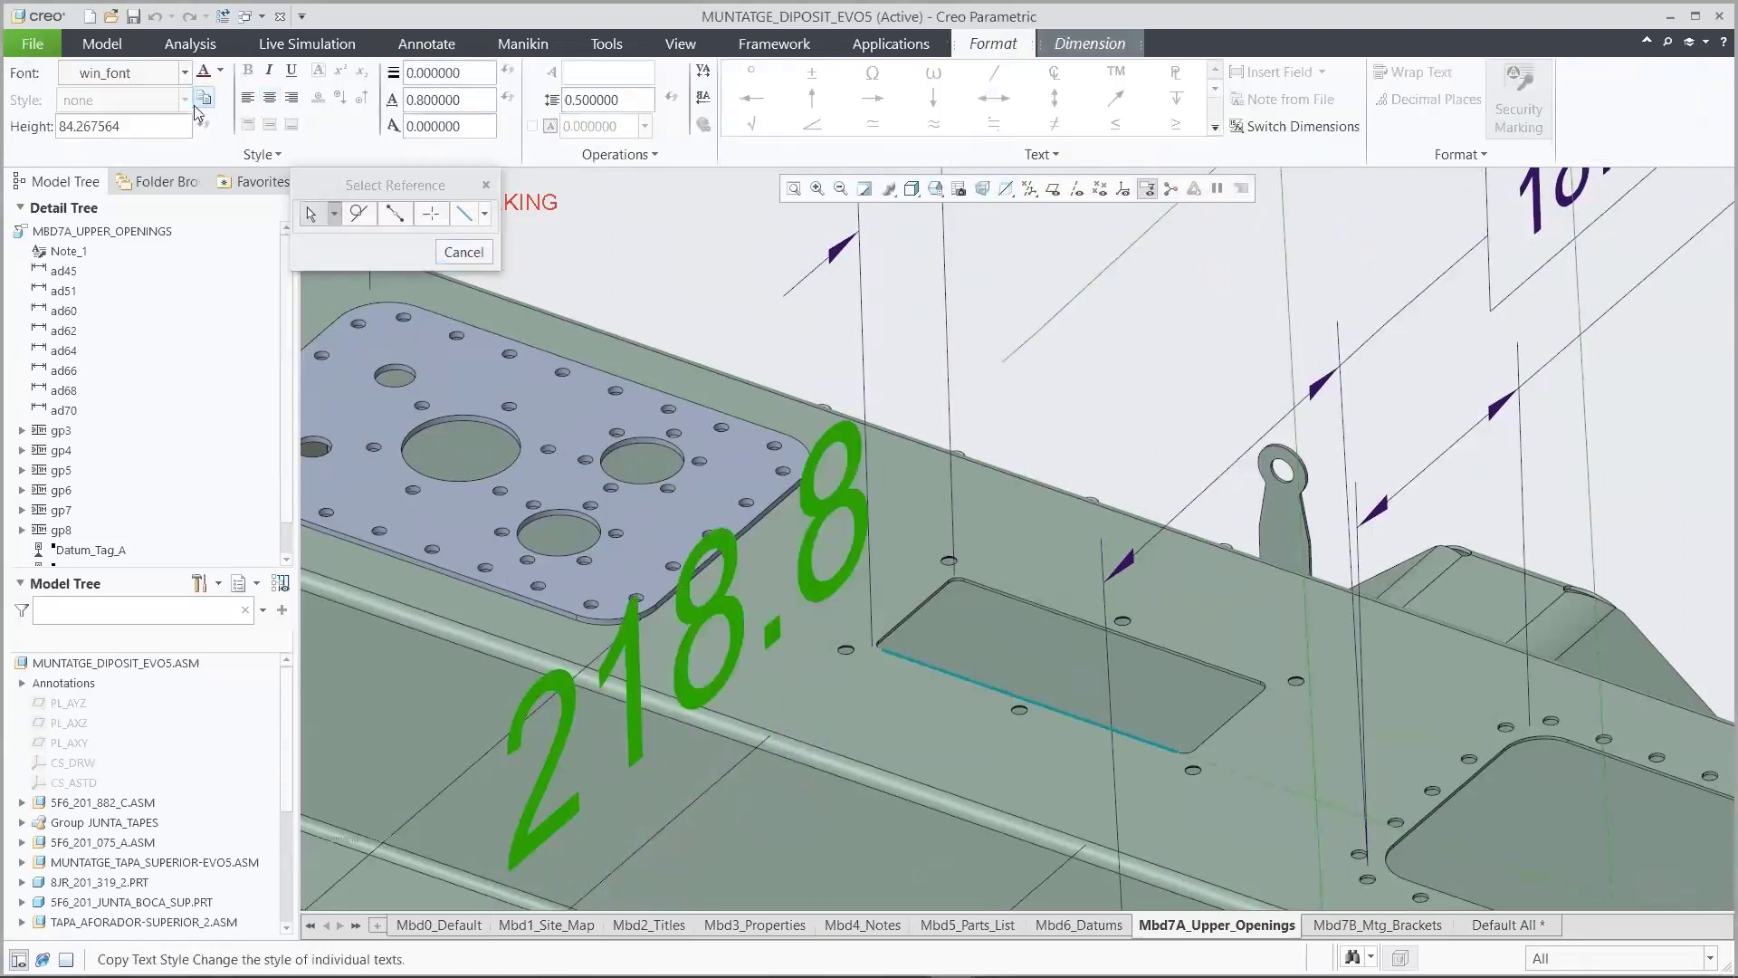
{"action": "left_click", "coordinate": [163, 129]}
{"action": "key", "text": "BackSpace"}
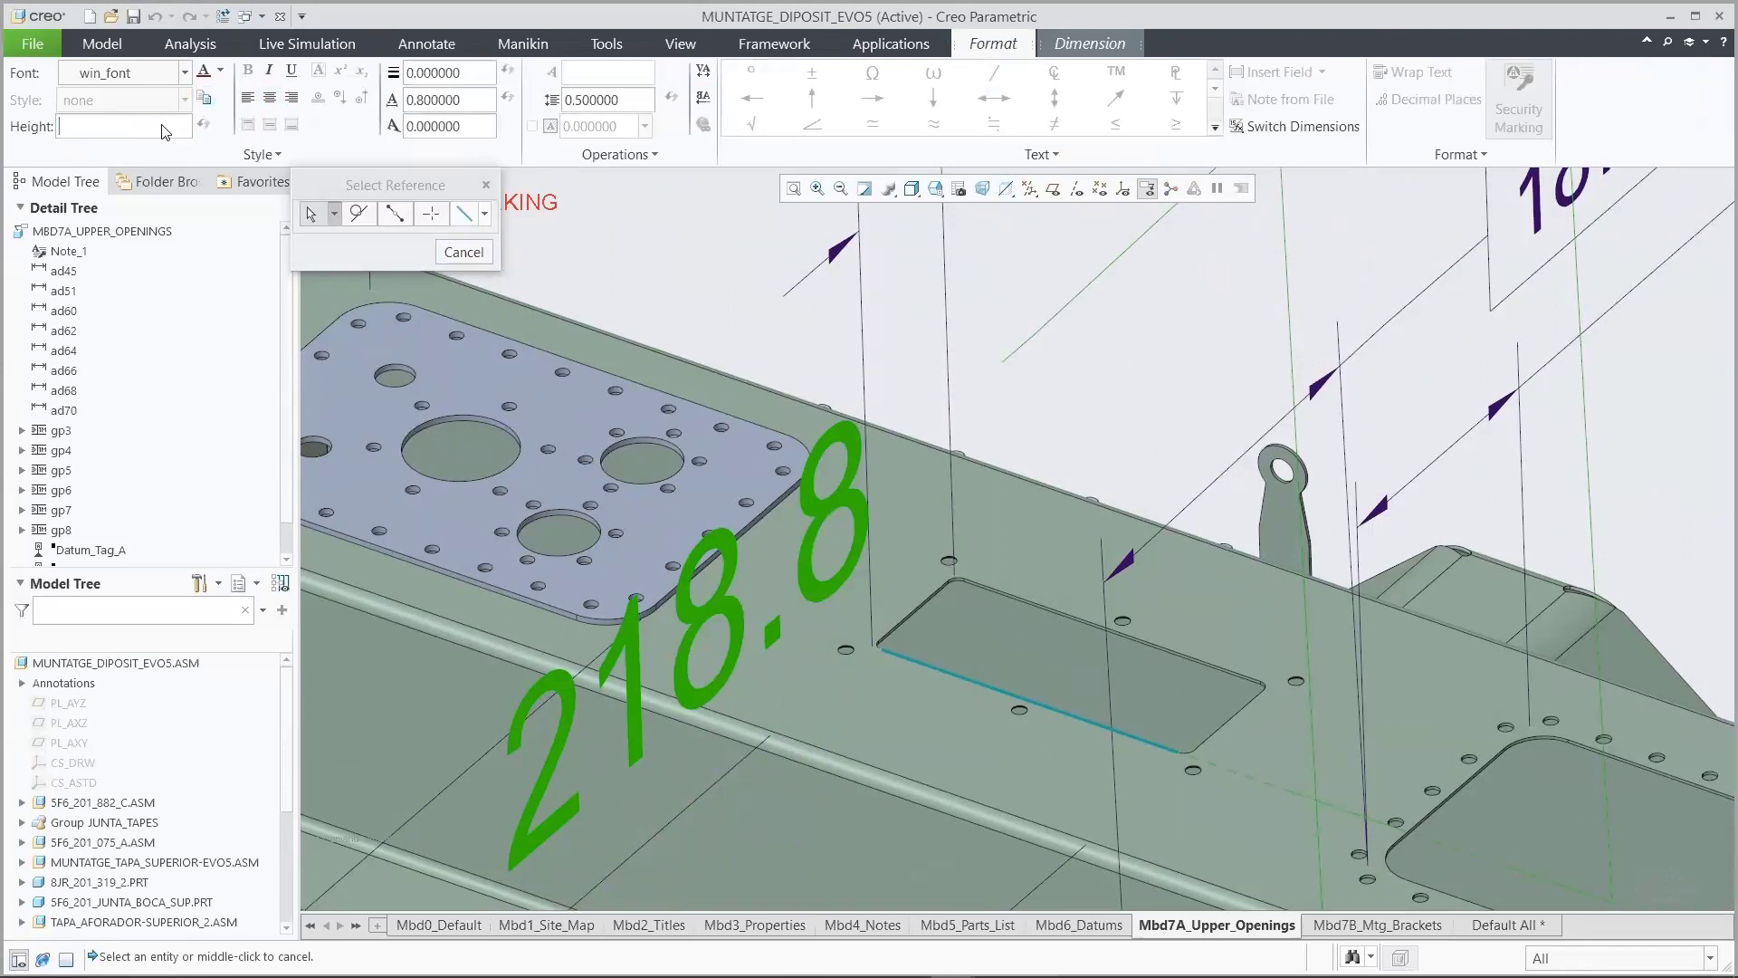
{"action": "type", "text": "40"}
{"action": "key", "text": "Return"}
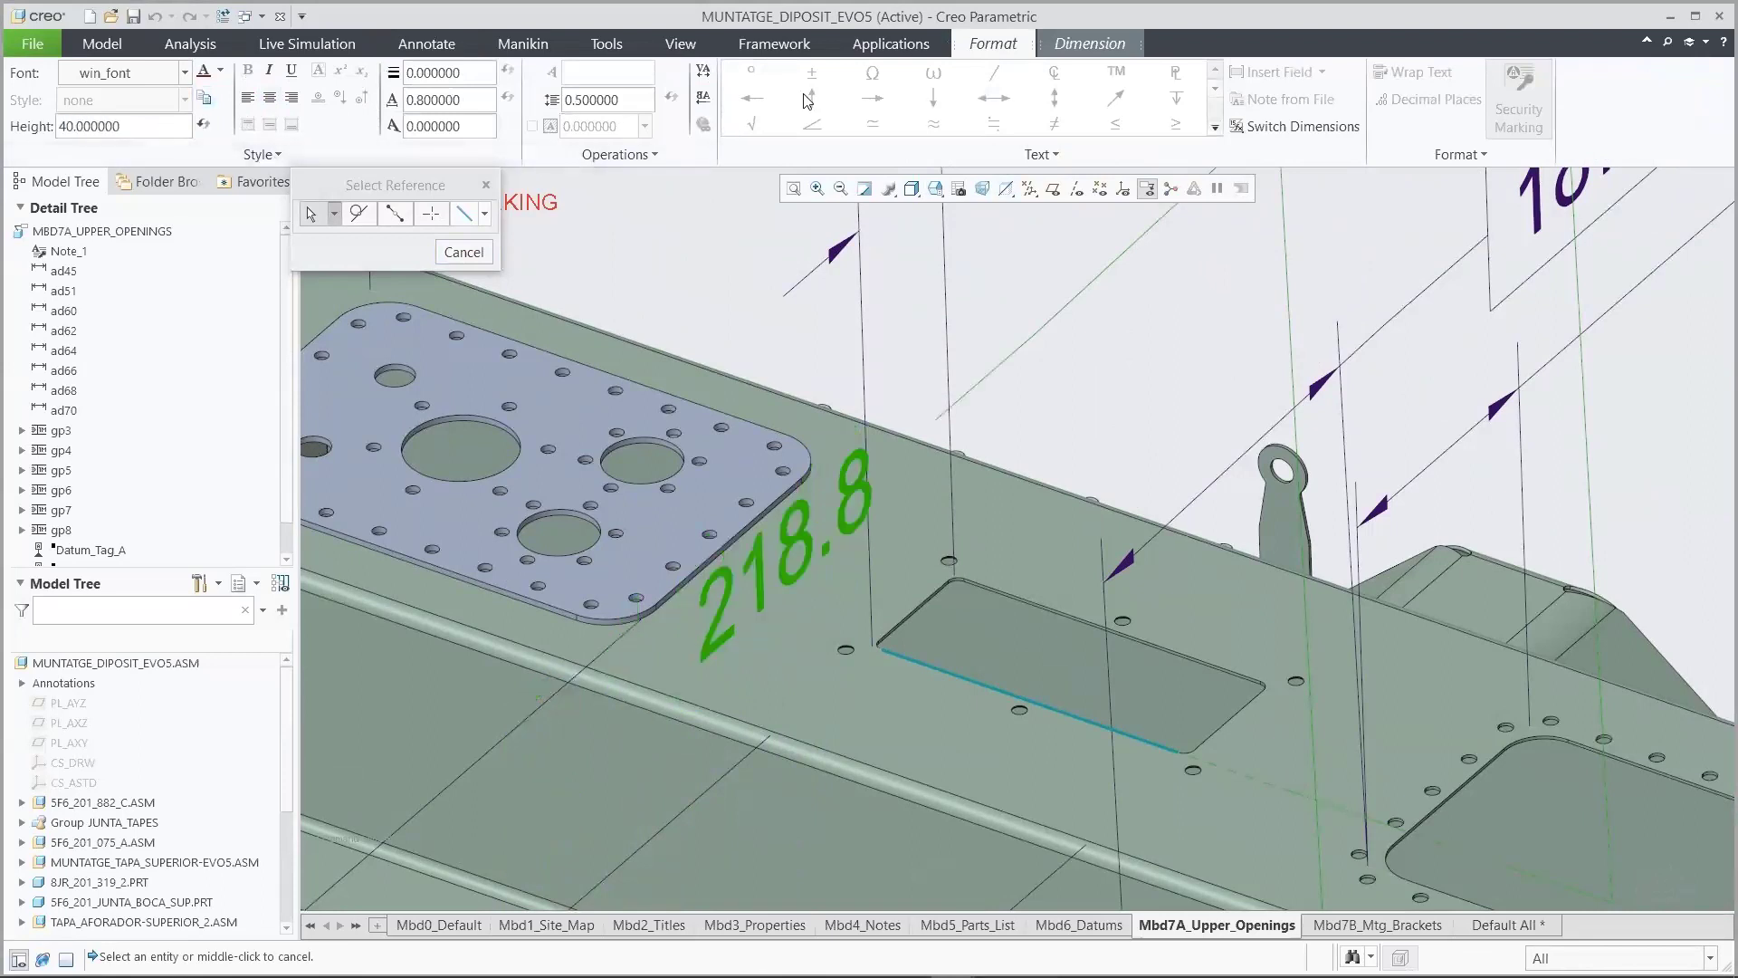
Set the new dimension's tolerance to Basic and finish the dimensioning command
{"action": "left_click", "coordinate": [1077, 45]}
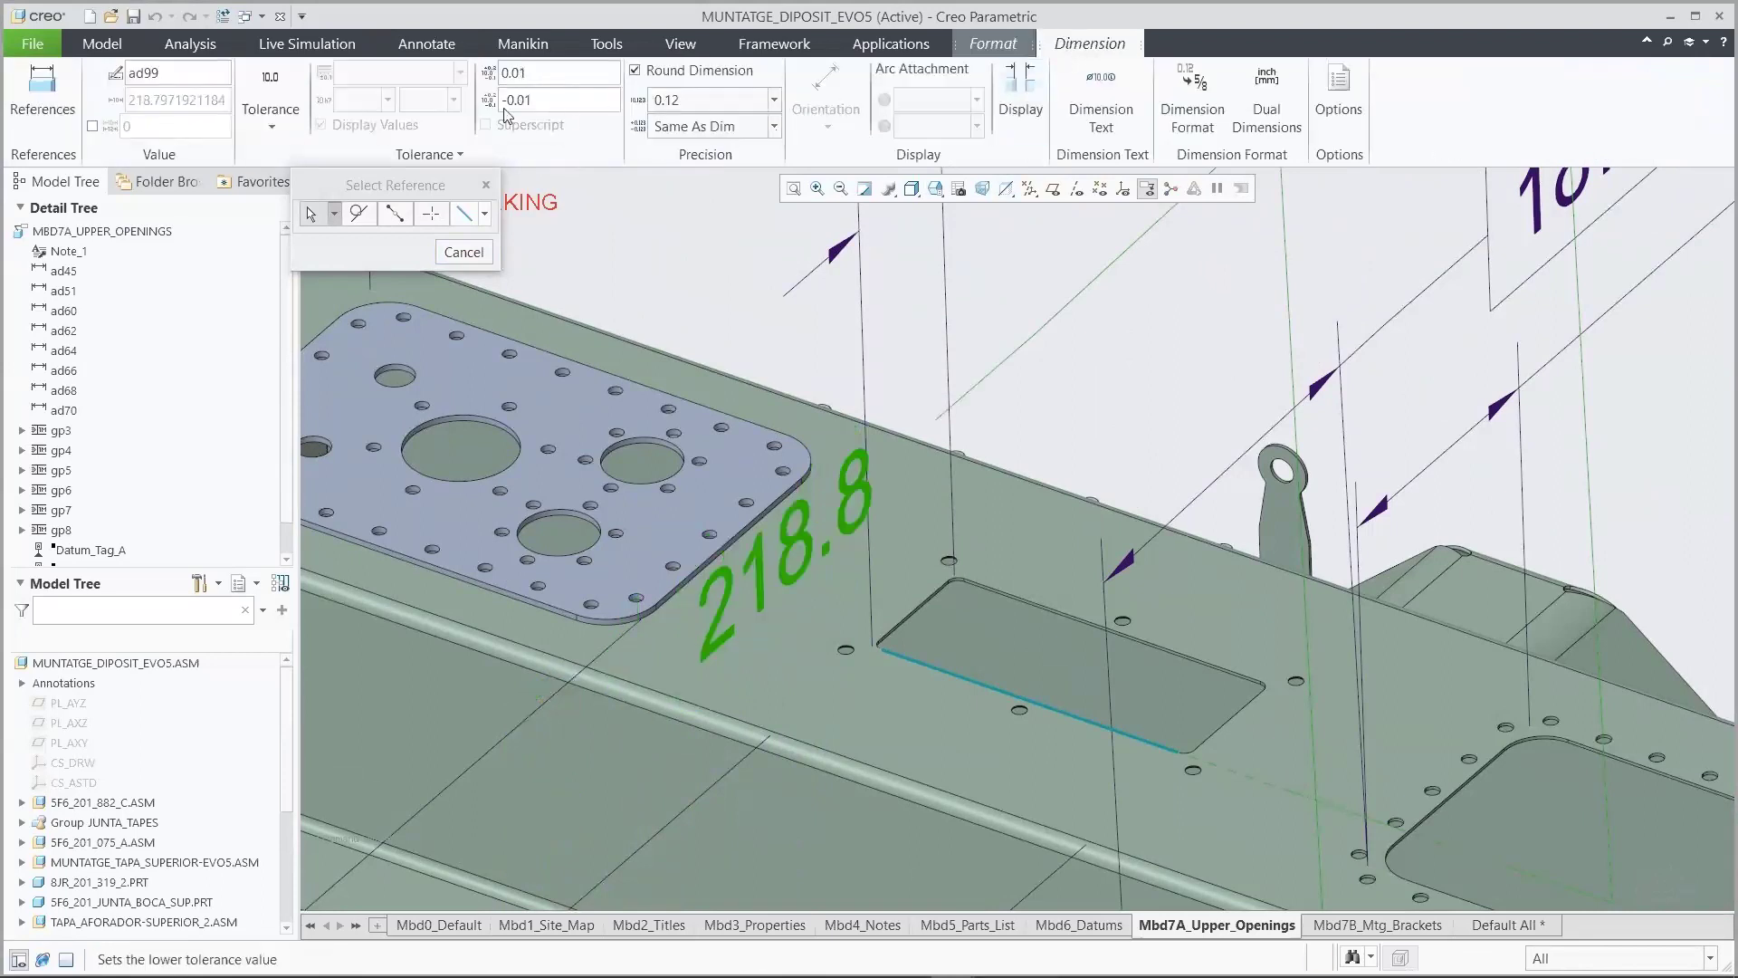
{"action": "left_click", "coordinate": [284, 130]}
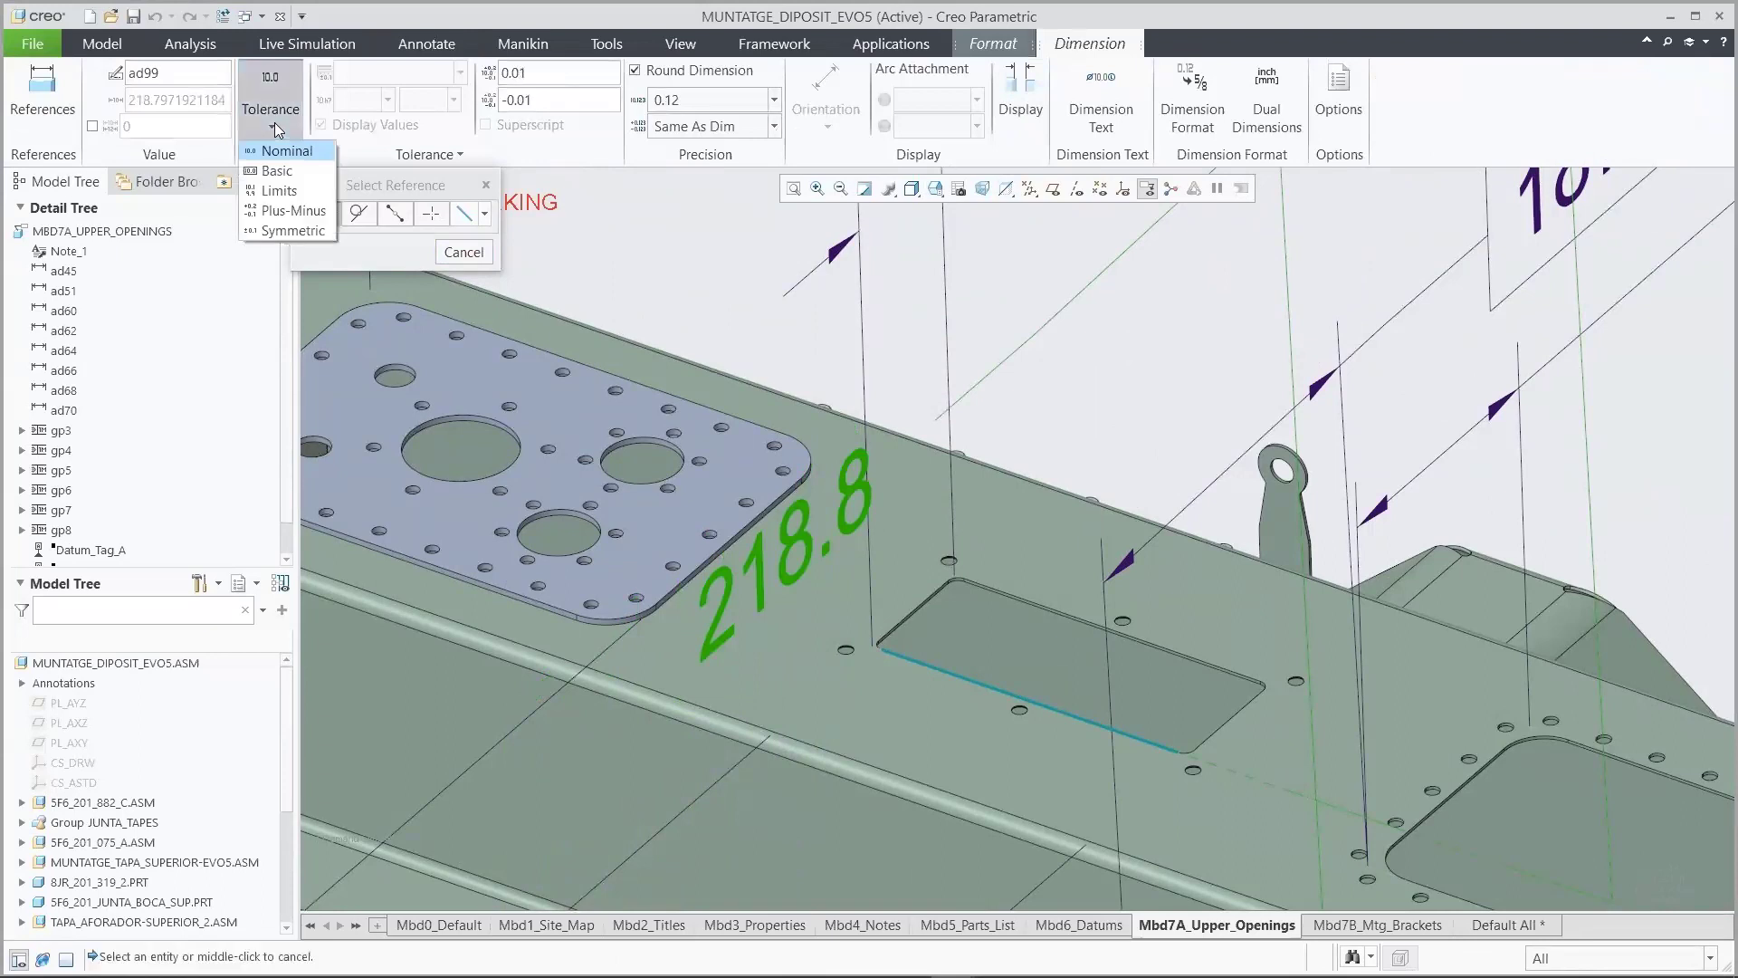
{"action": "left_click", "coordinate": [265, 174]}
{"action": "left_click", "coordinate": [470, 256]}
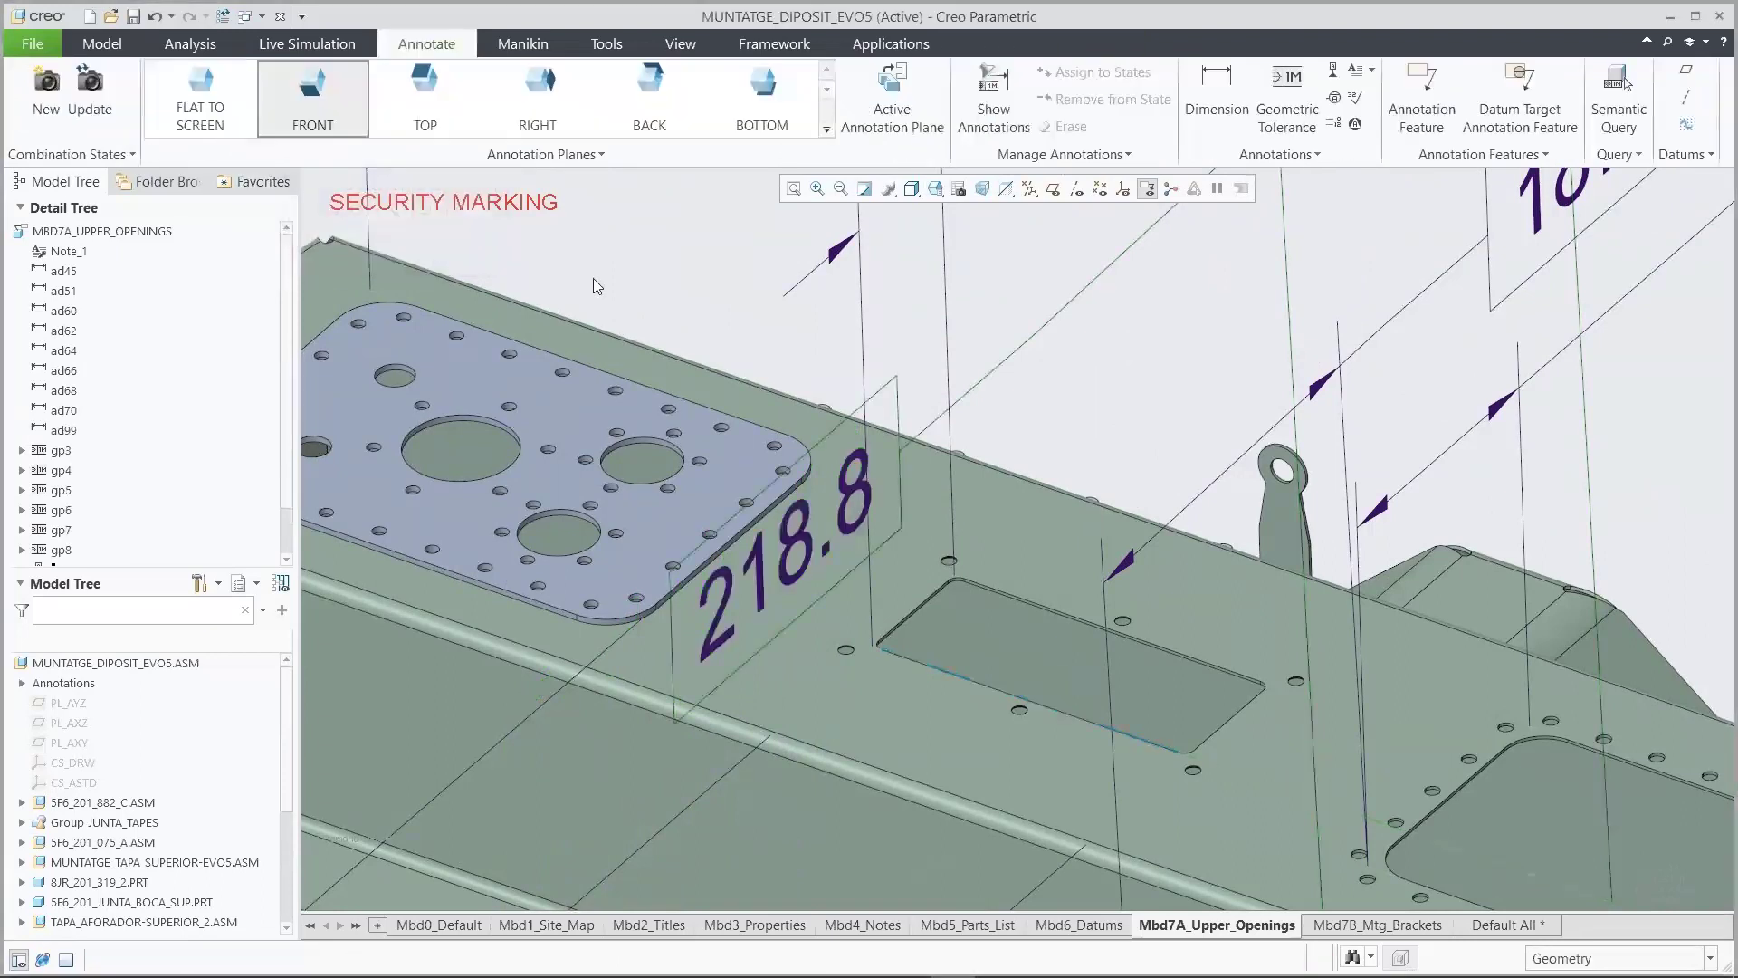
Move the new basic dimension onto a plane defined at the middle rectangular opening
{"action": "left_click", "coordinate": [806, 543]}
{"action": "right_click", "coordinate": [1056, 362]}
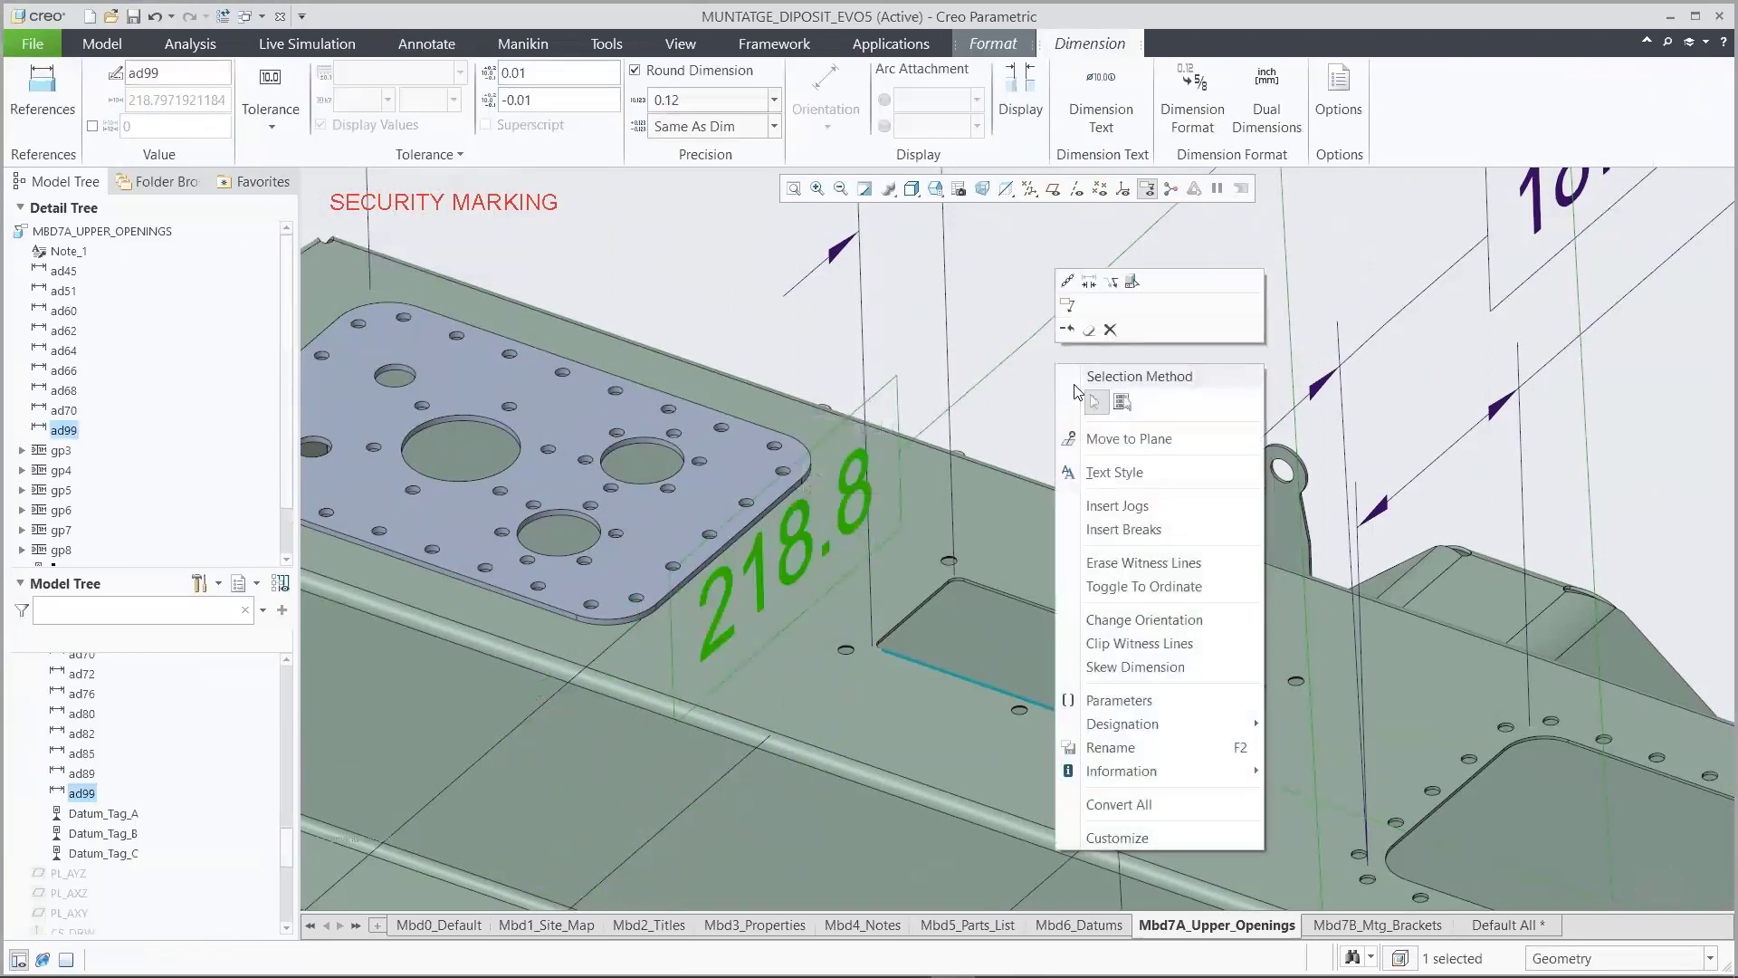
{"action": "left_click", "coordinate": [1123, 438]}
{"action": "left_click", "coordinate": [937, 188]}
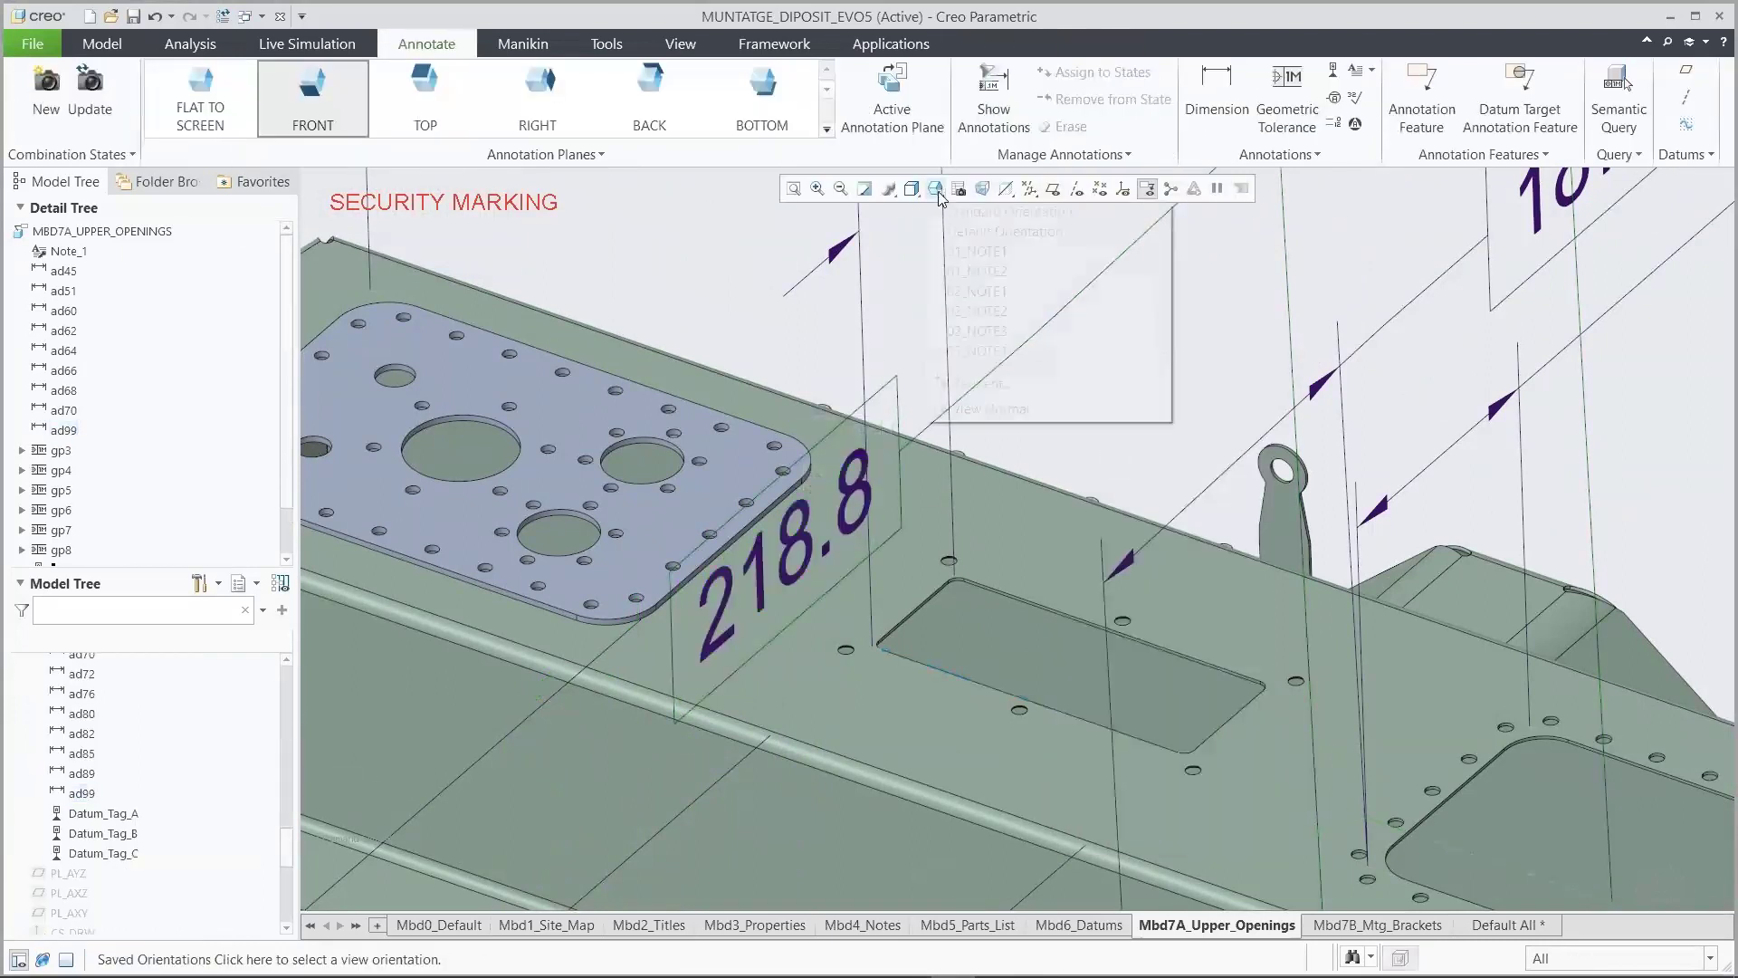
{"action": "left_click", "coordinate": [991, 330]}
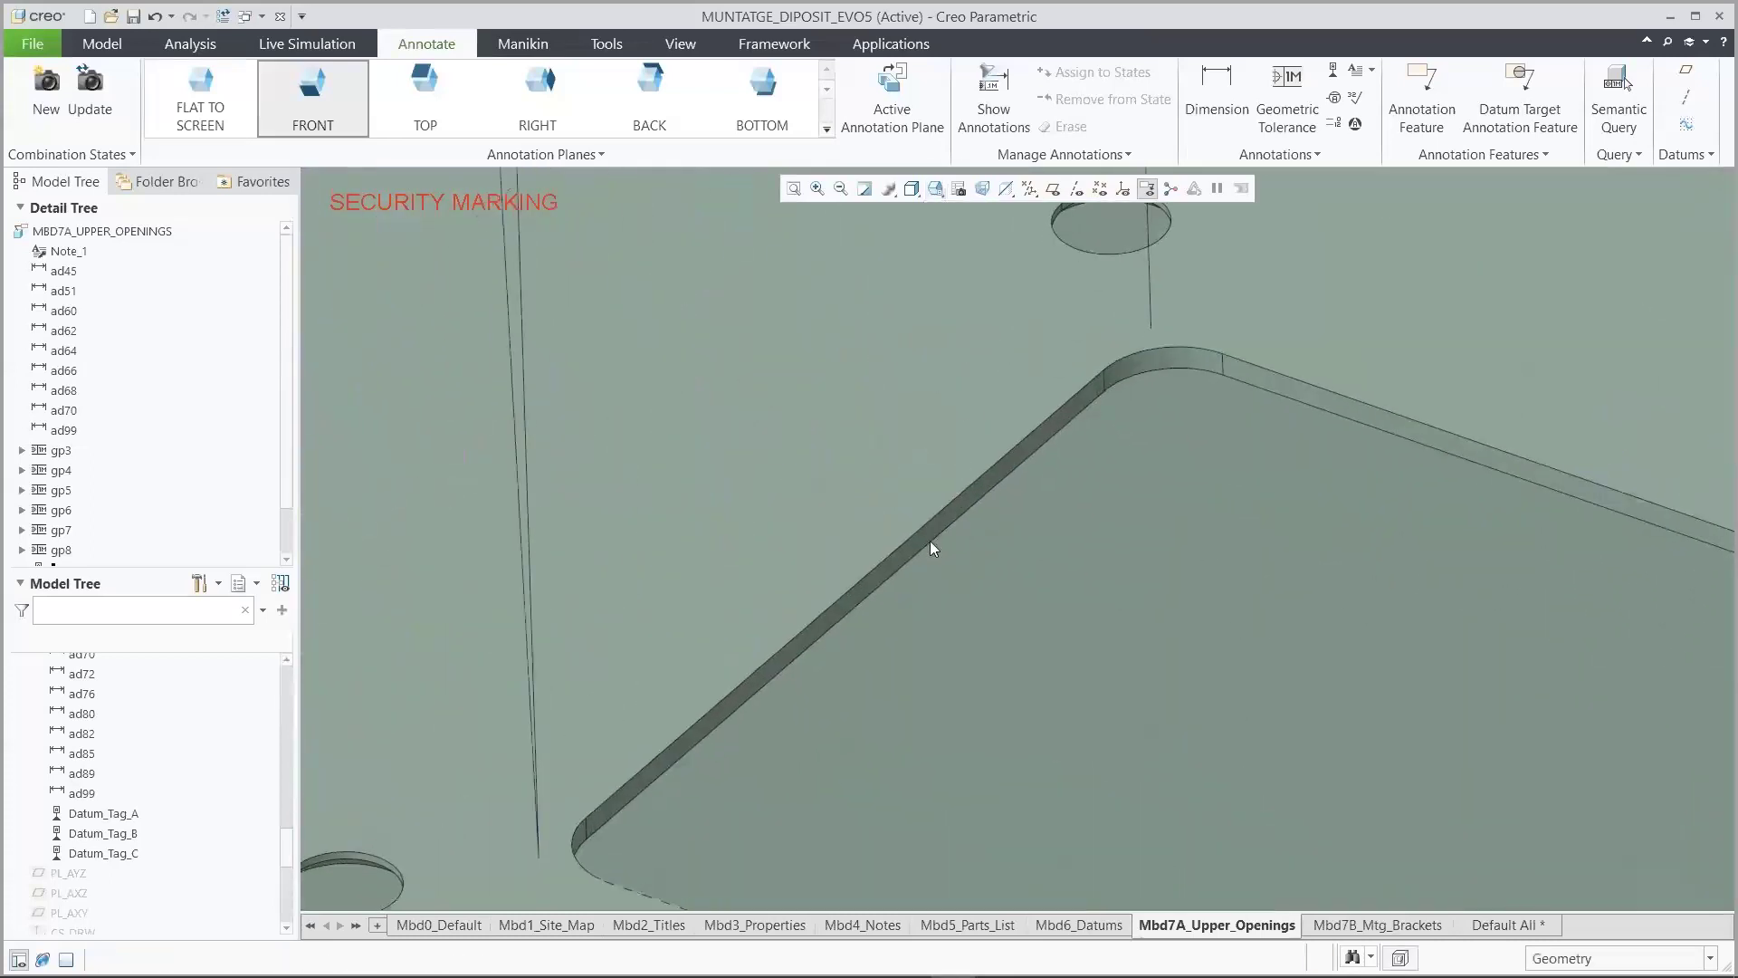
In the Mbd7A_Upper_Openings state, reposition the 218.8 dimension between the 165 ±0.3 and 65 ±0.3 dimensions above the tank
{"action": "left_click", "coordinate": [1225, 925]}
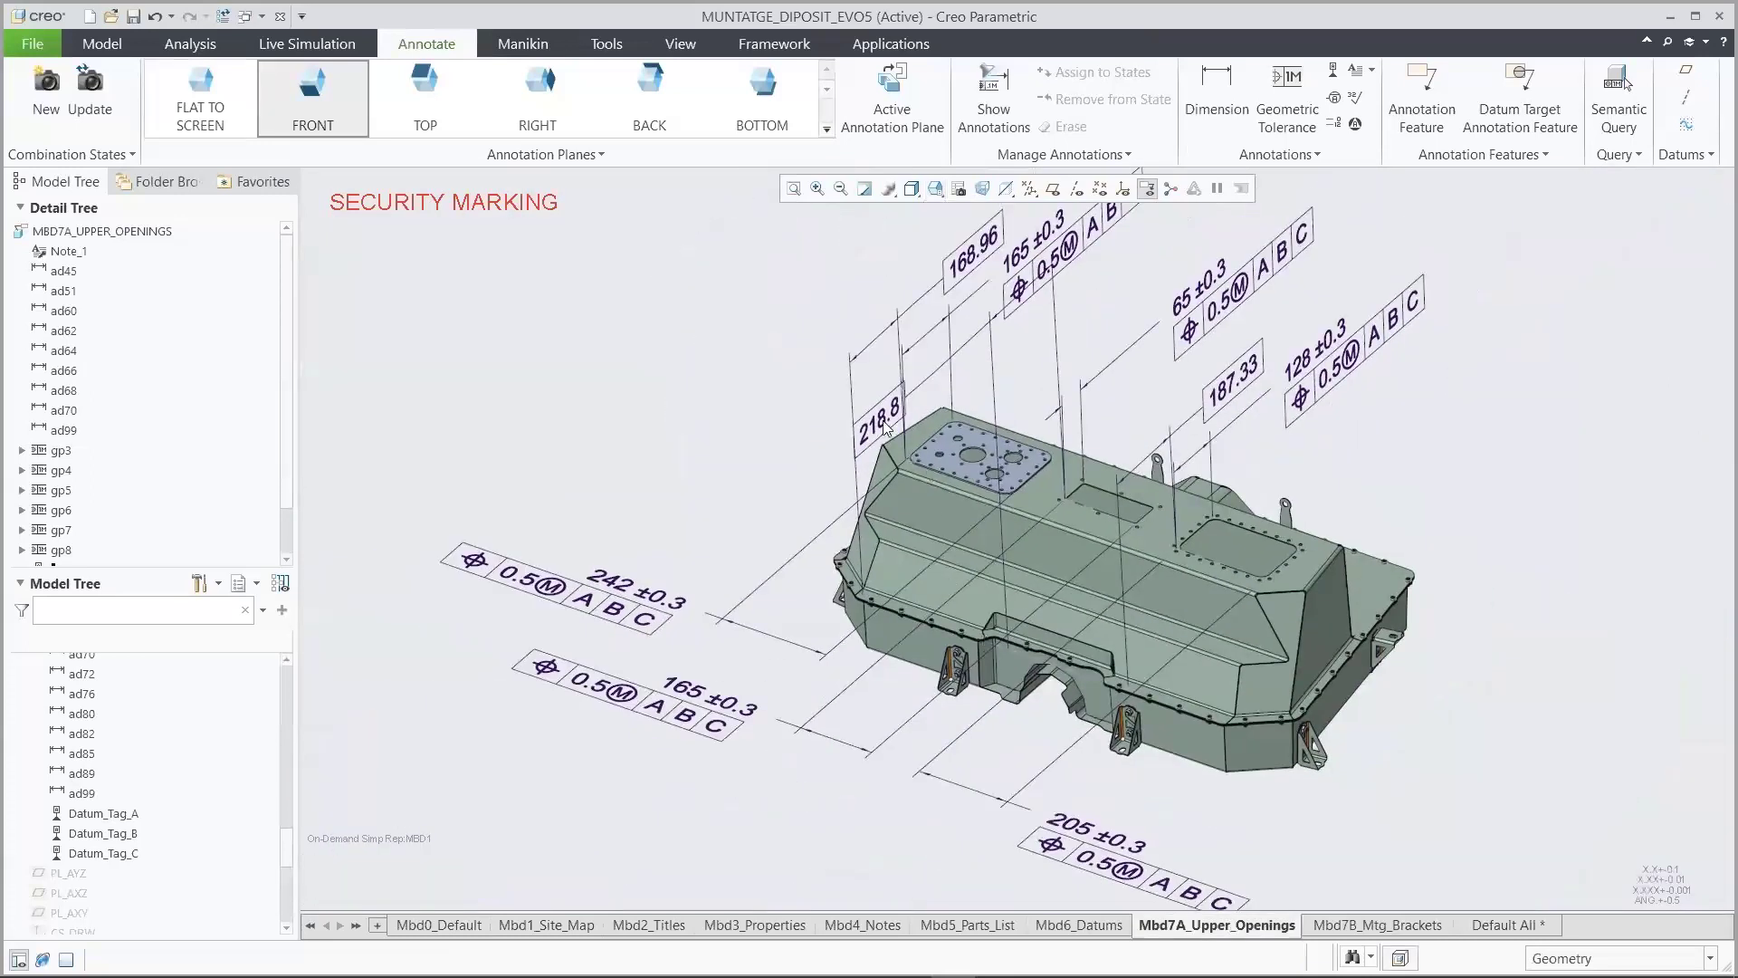
{"action": "left_click", "coordinate": [885, 427]}
{"action": "left_click_drag", "start_coordinate": [886, 428], "coordinate": [1012, 374]}
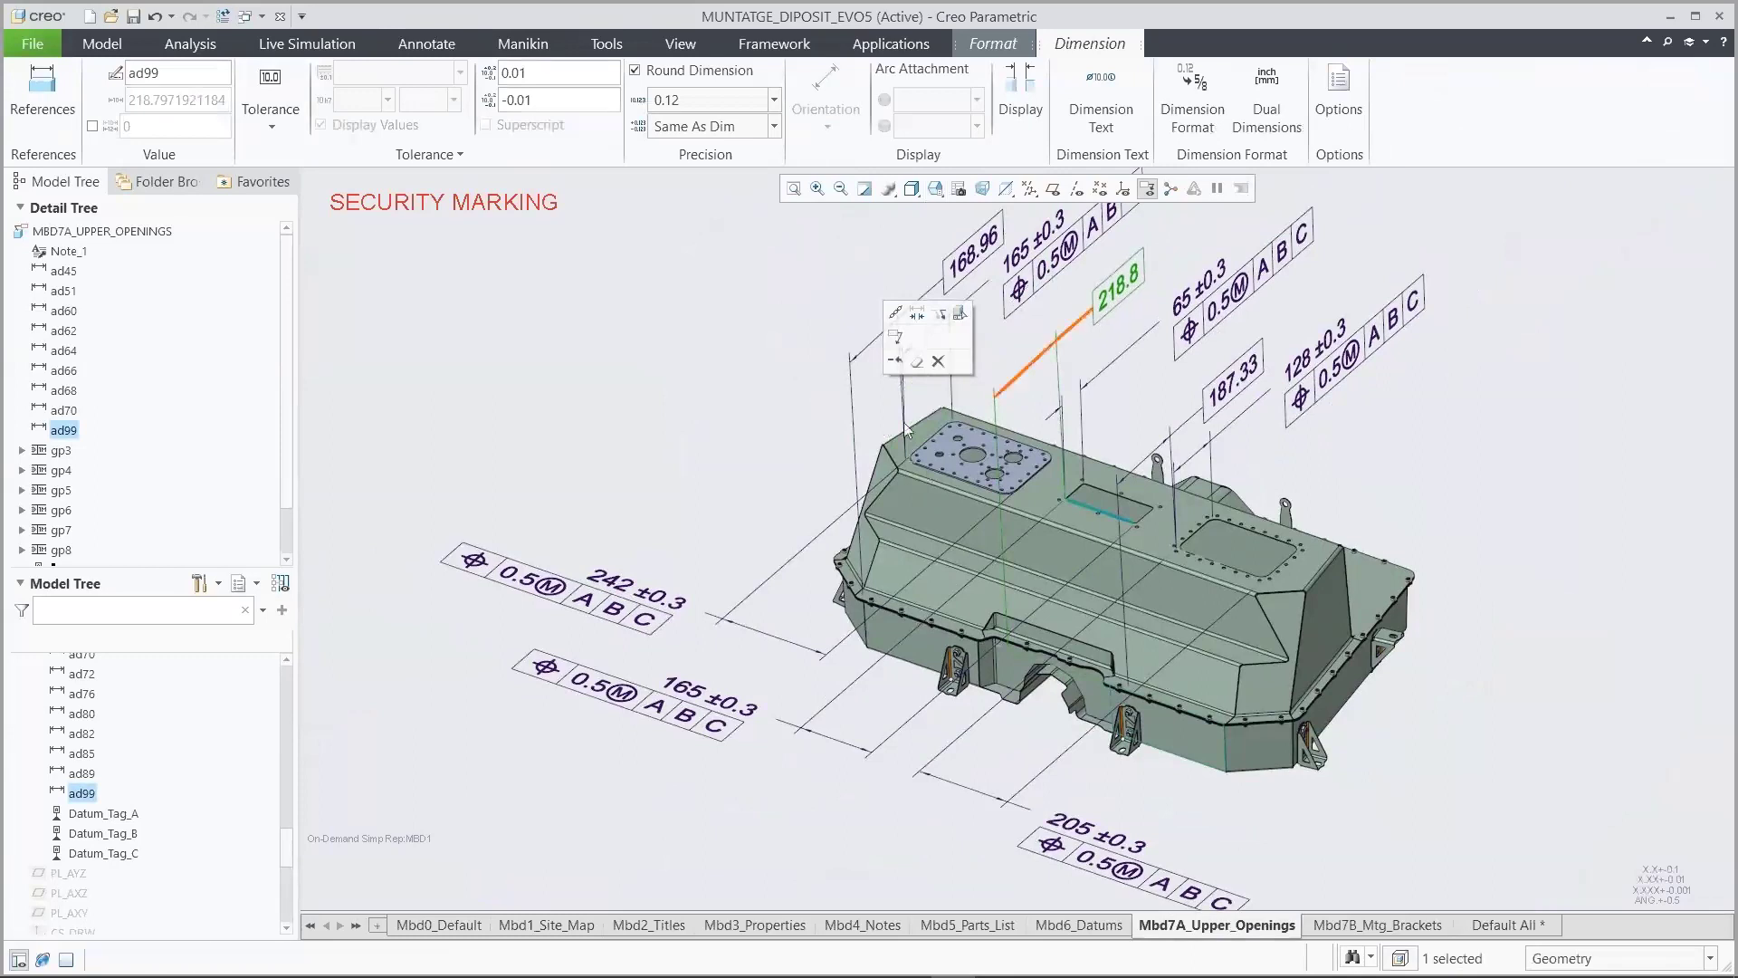
{"action": "left_click", "coordinate": [710, 440]}
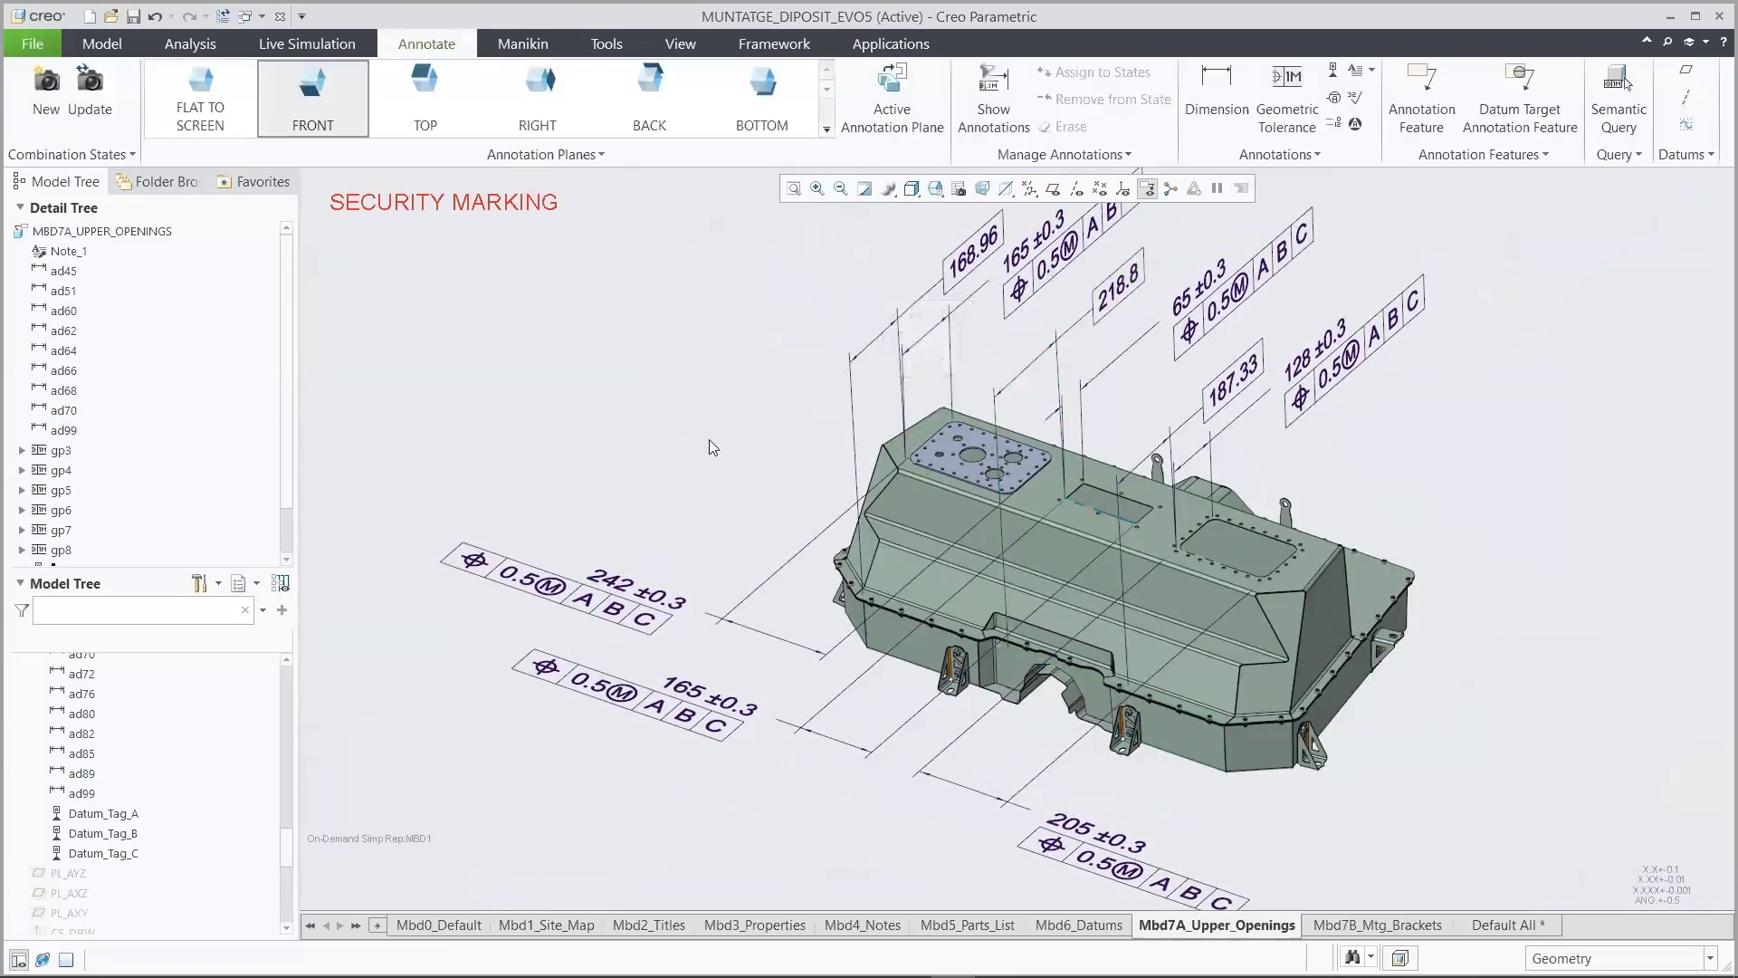
In the Mbd6_Datums state, place a geometric tolerance on the TOP annotation plane beside the tank, attached to the near corner mounting bracket's top face
{"action": "left_click", "coordinate": [1077, 924]}
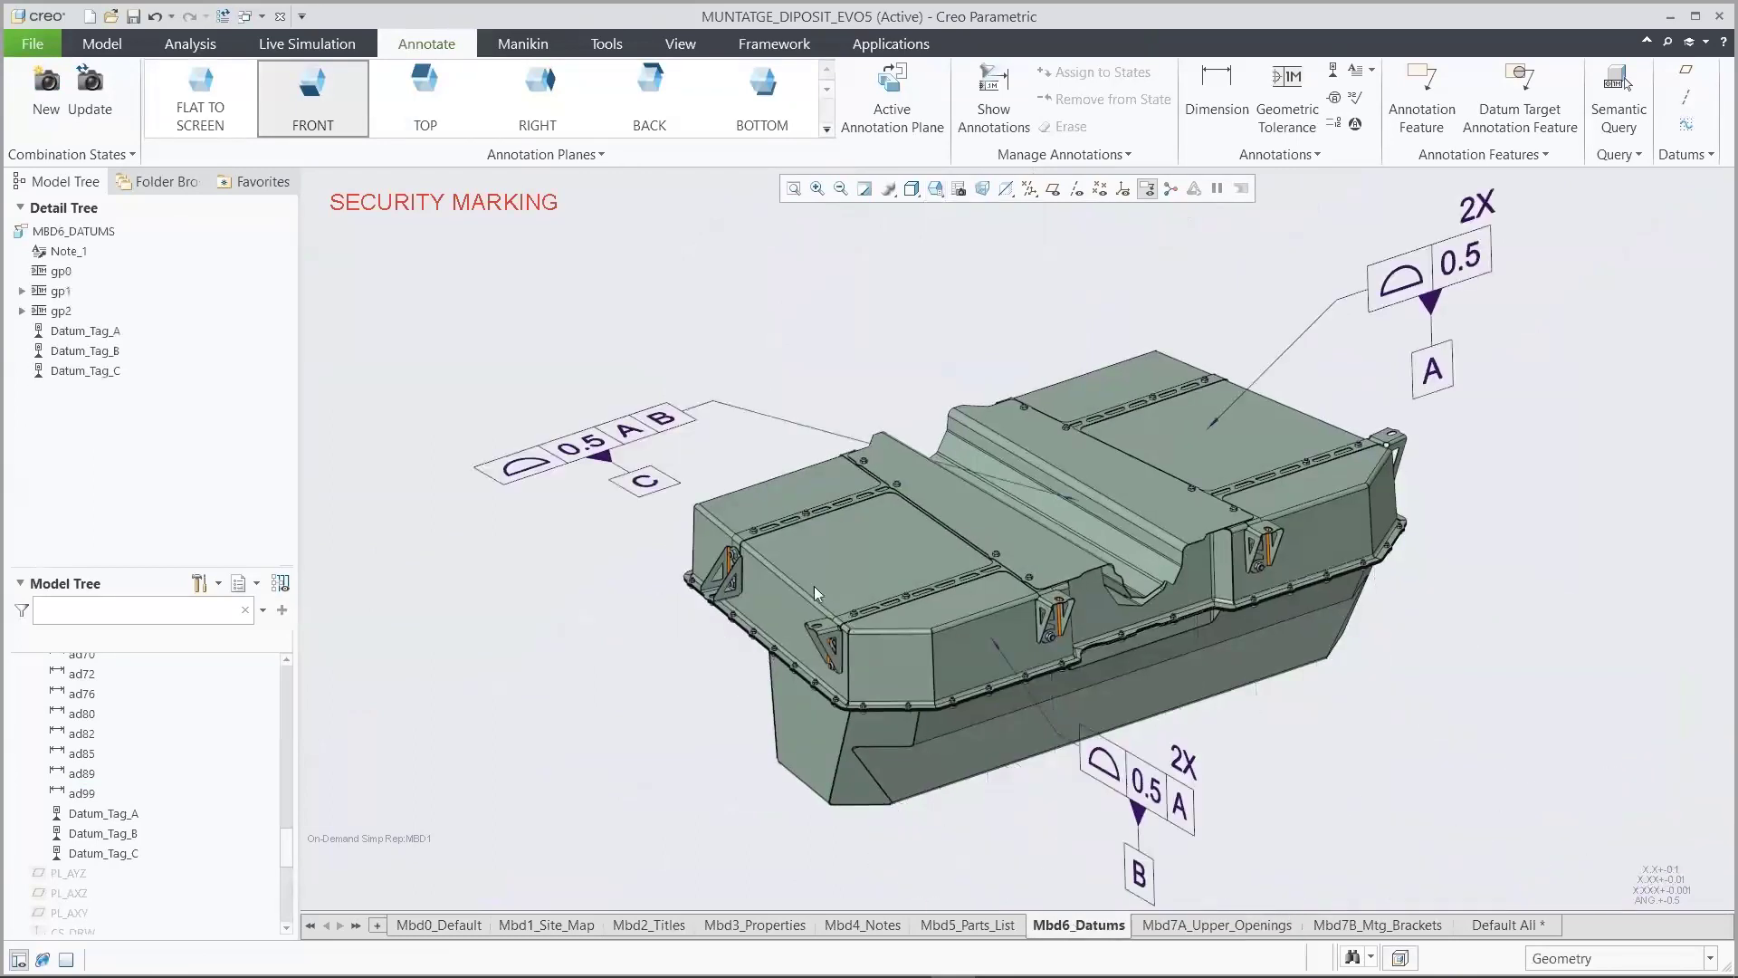
{"action": "left_click", "coordinate": [441, 87]}
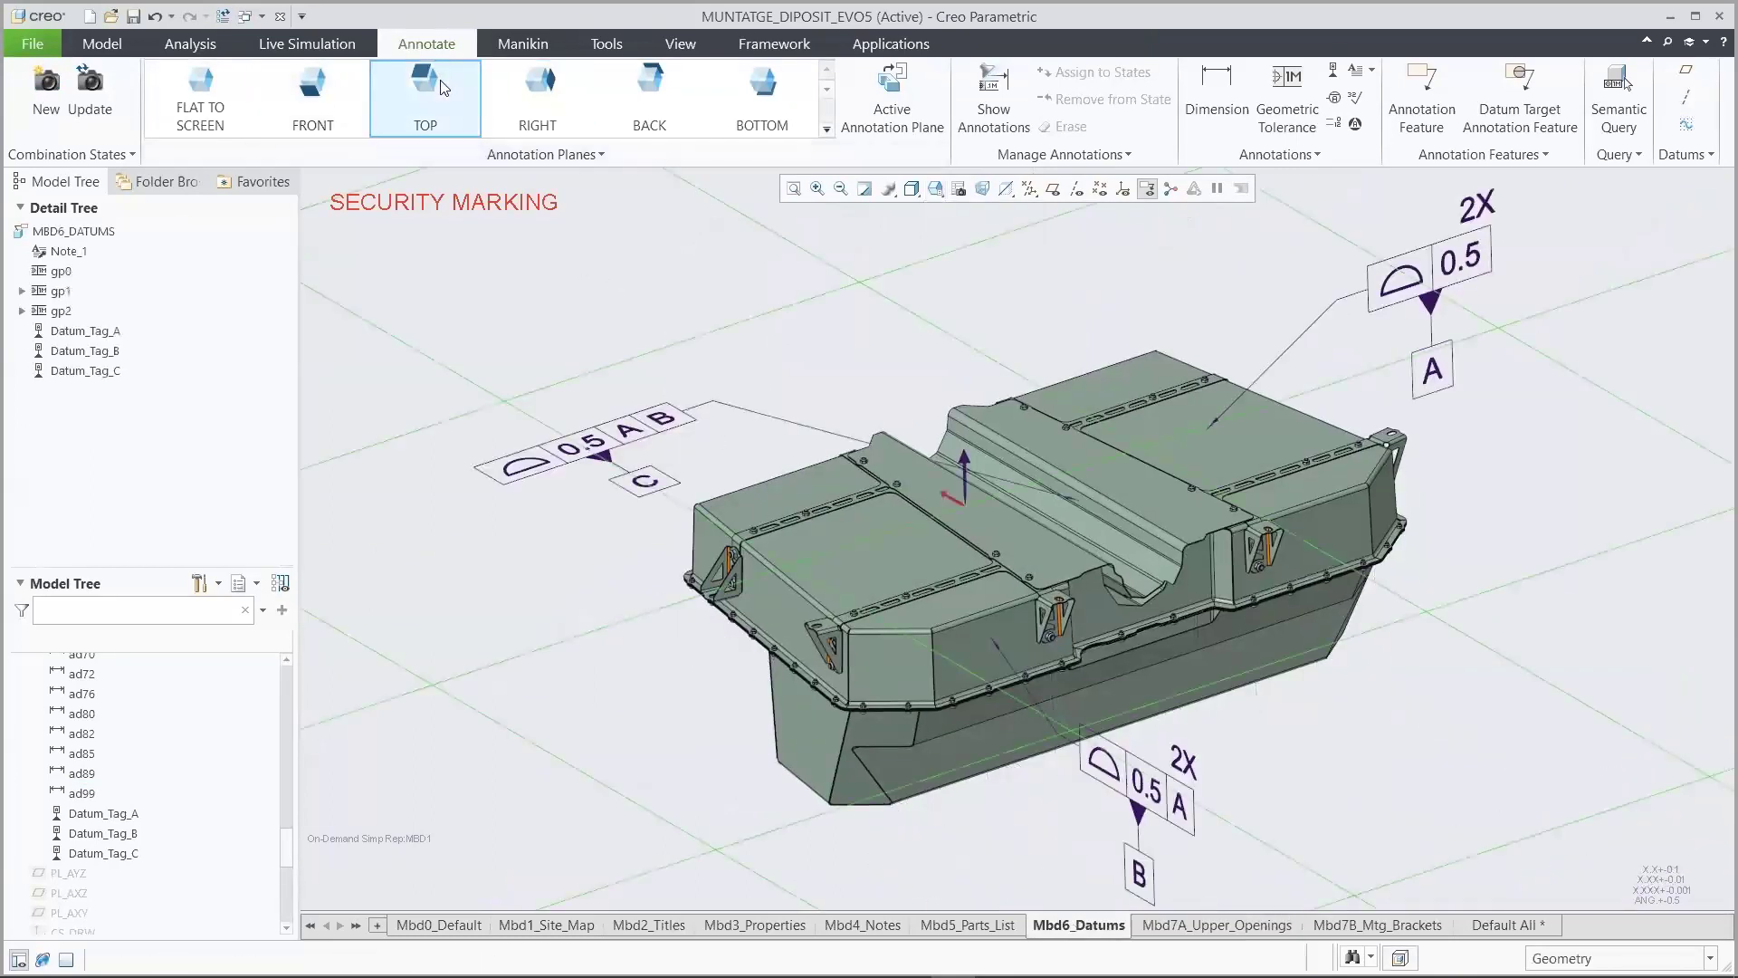
{"action": "left_click", "coordinate": [1278, 96]}
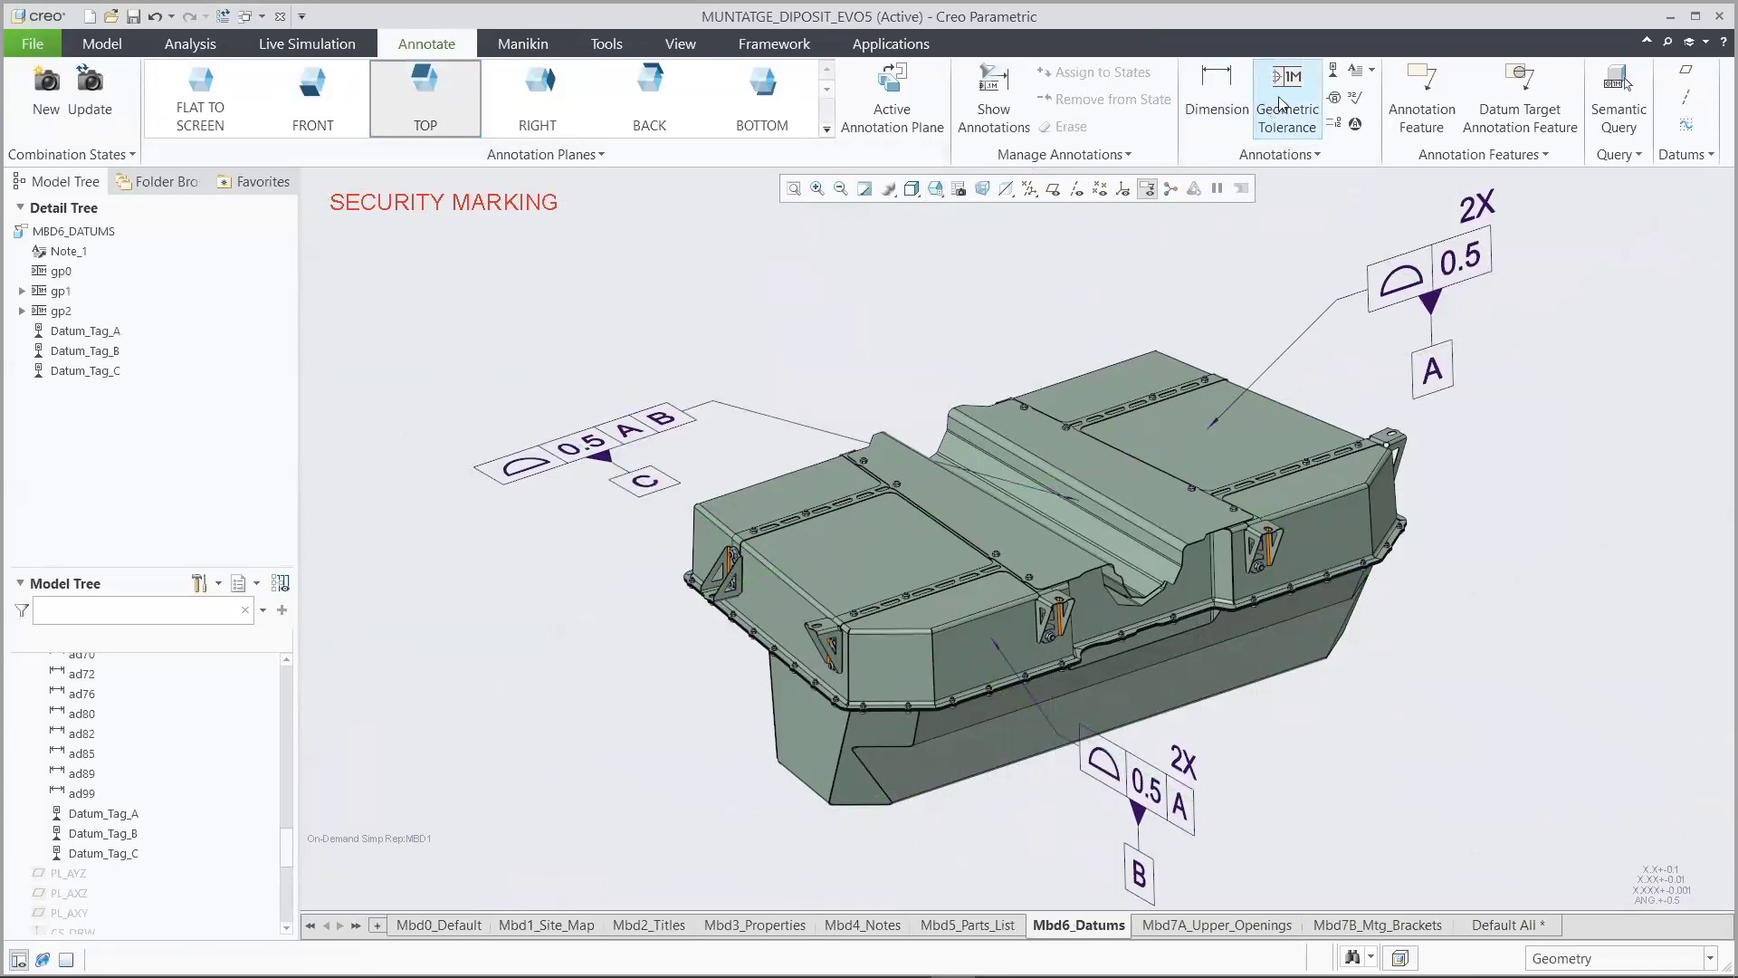
{"action": "left_click", "coordinate": [935, 188]}
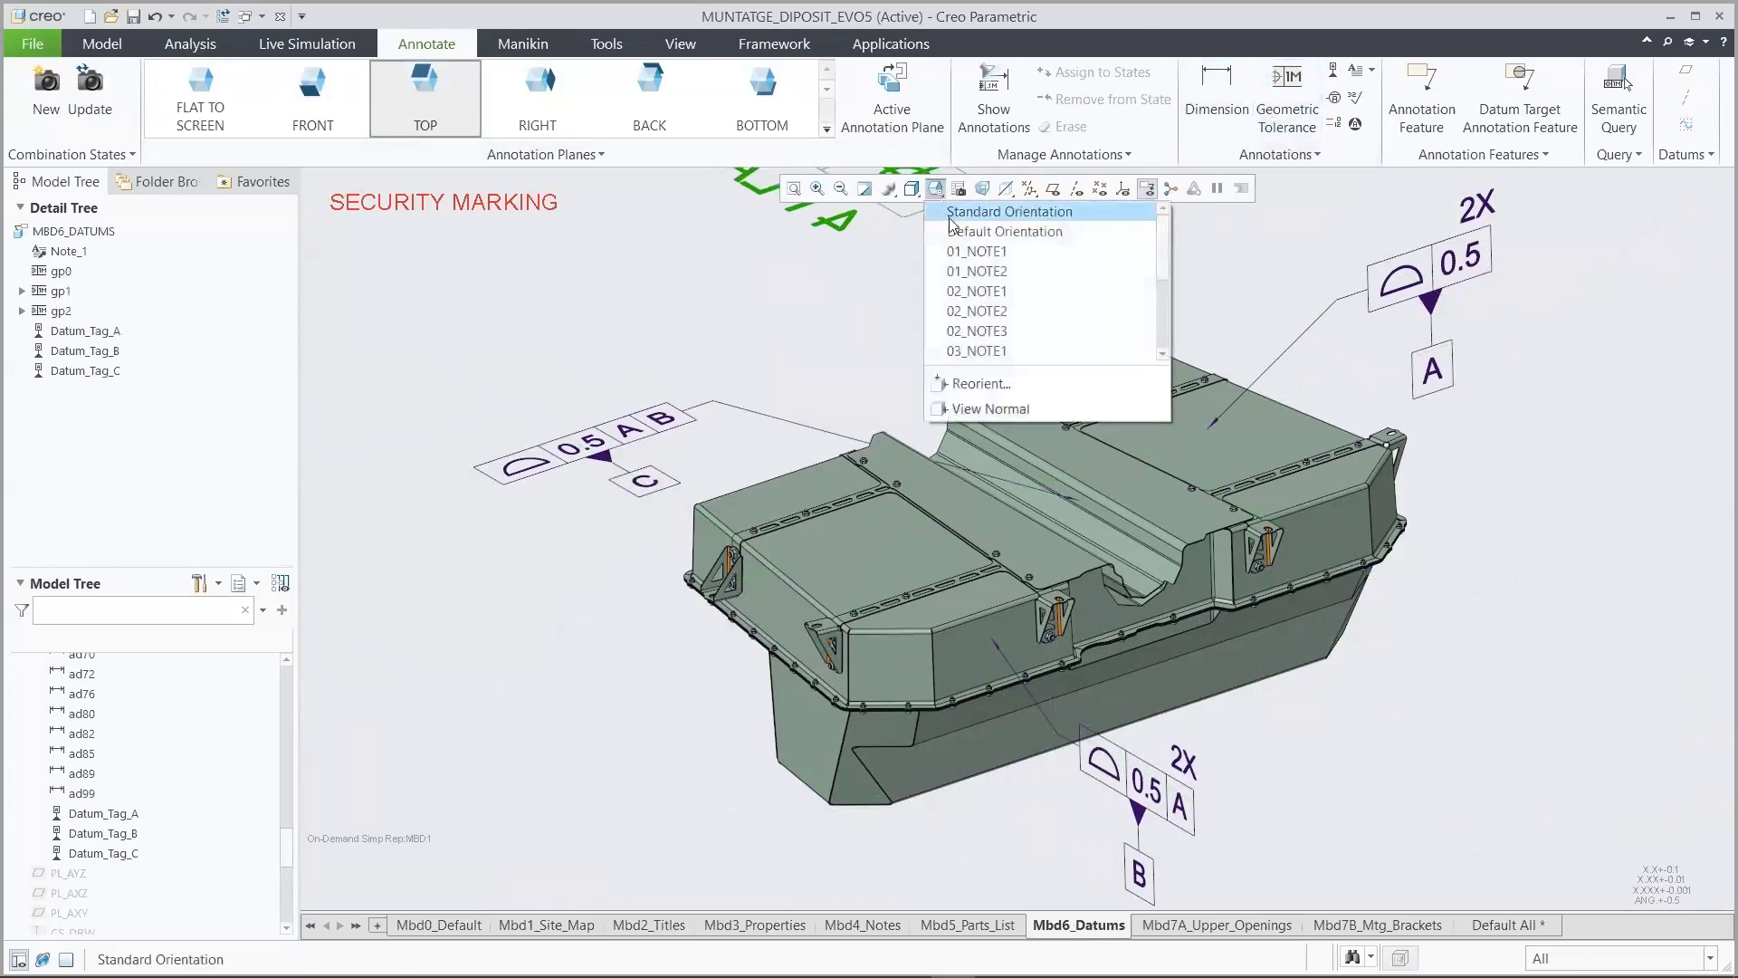
{"action": "left_click", "coordinate": [983, 252]}
{"action": "right_click", "coordinate": [971, 344]}
{"action": "left_click", "coordinate": [1011, 381]}
{"action": "left_click", "coordinate": [980, 523]}
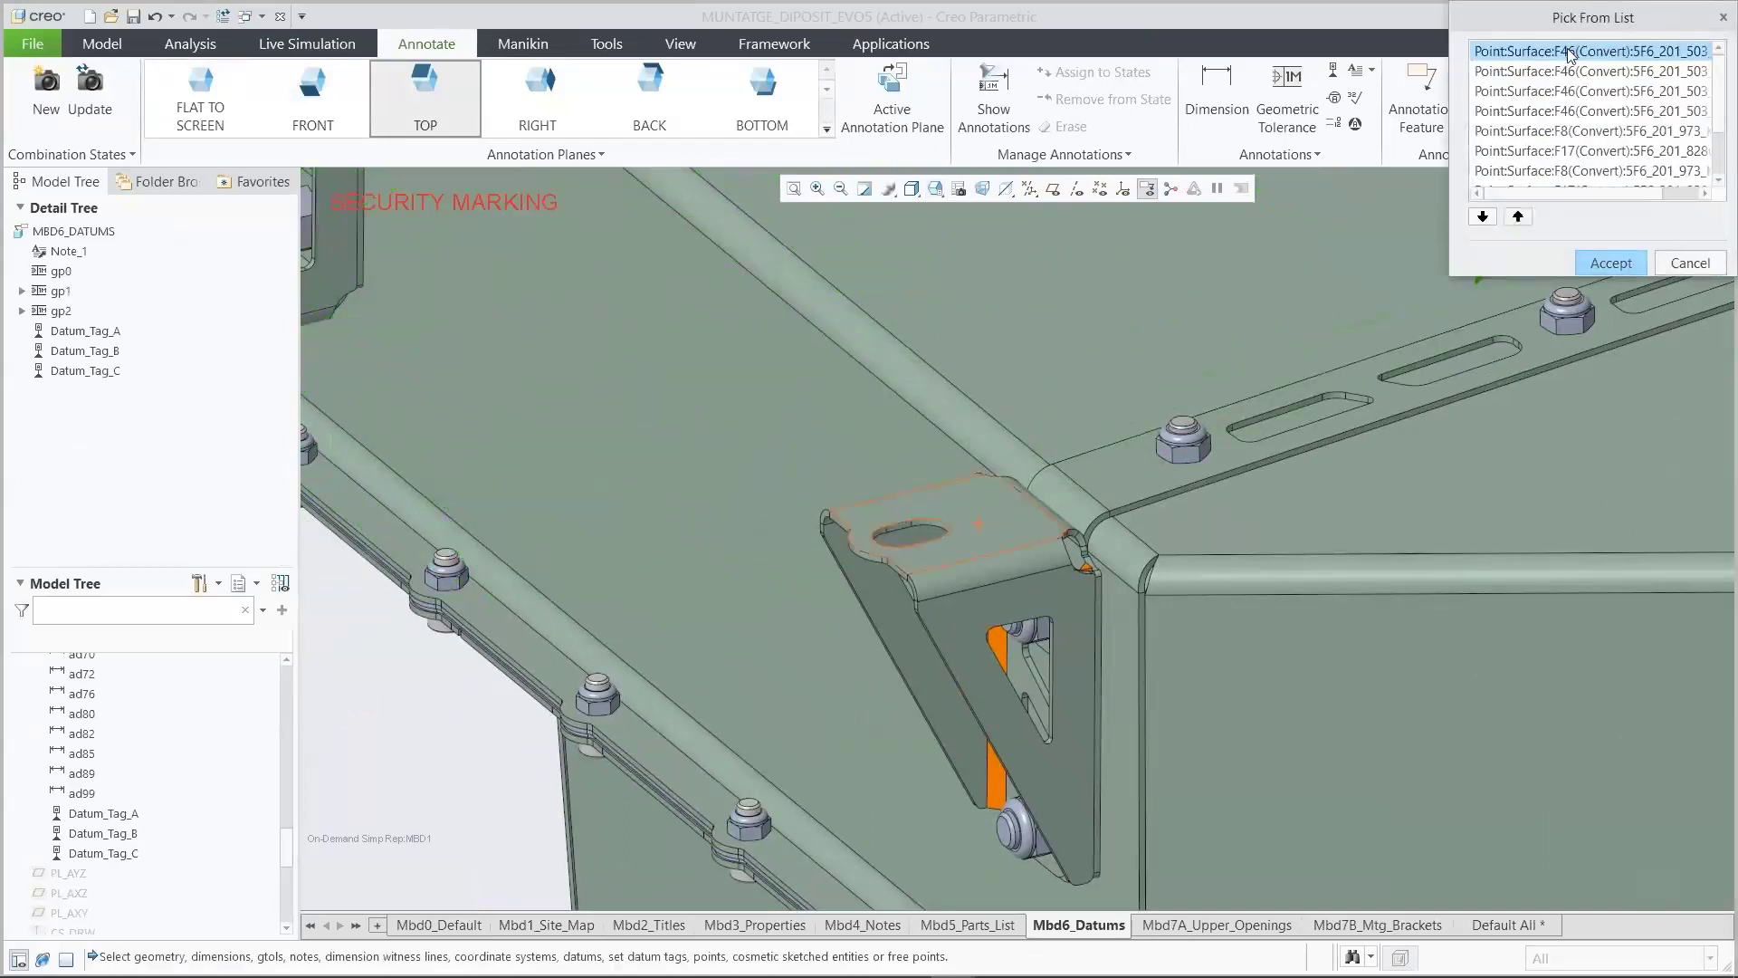
{"action": "left_click", "coordinate": [1611, 263]}
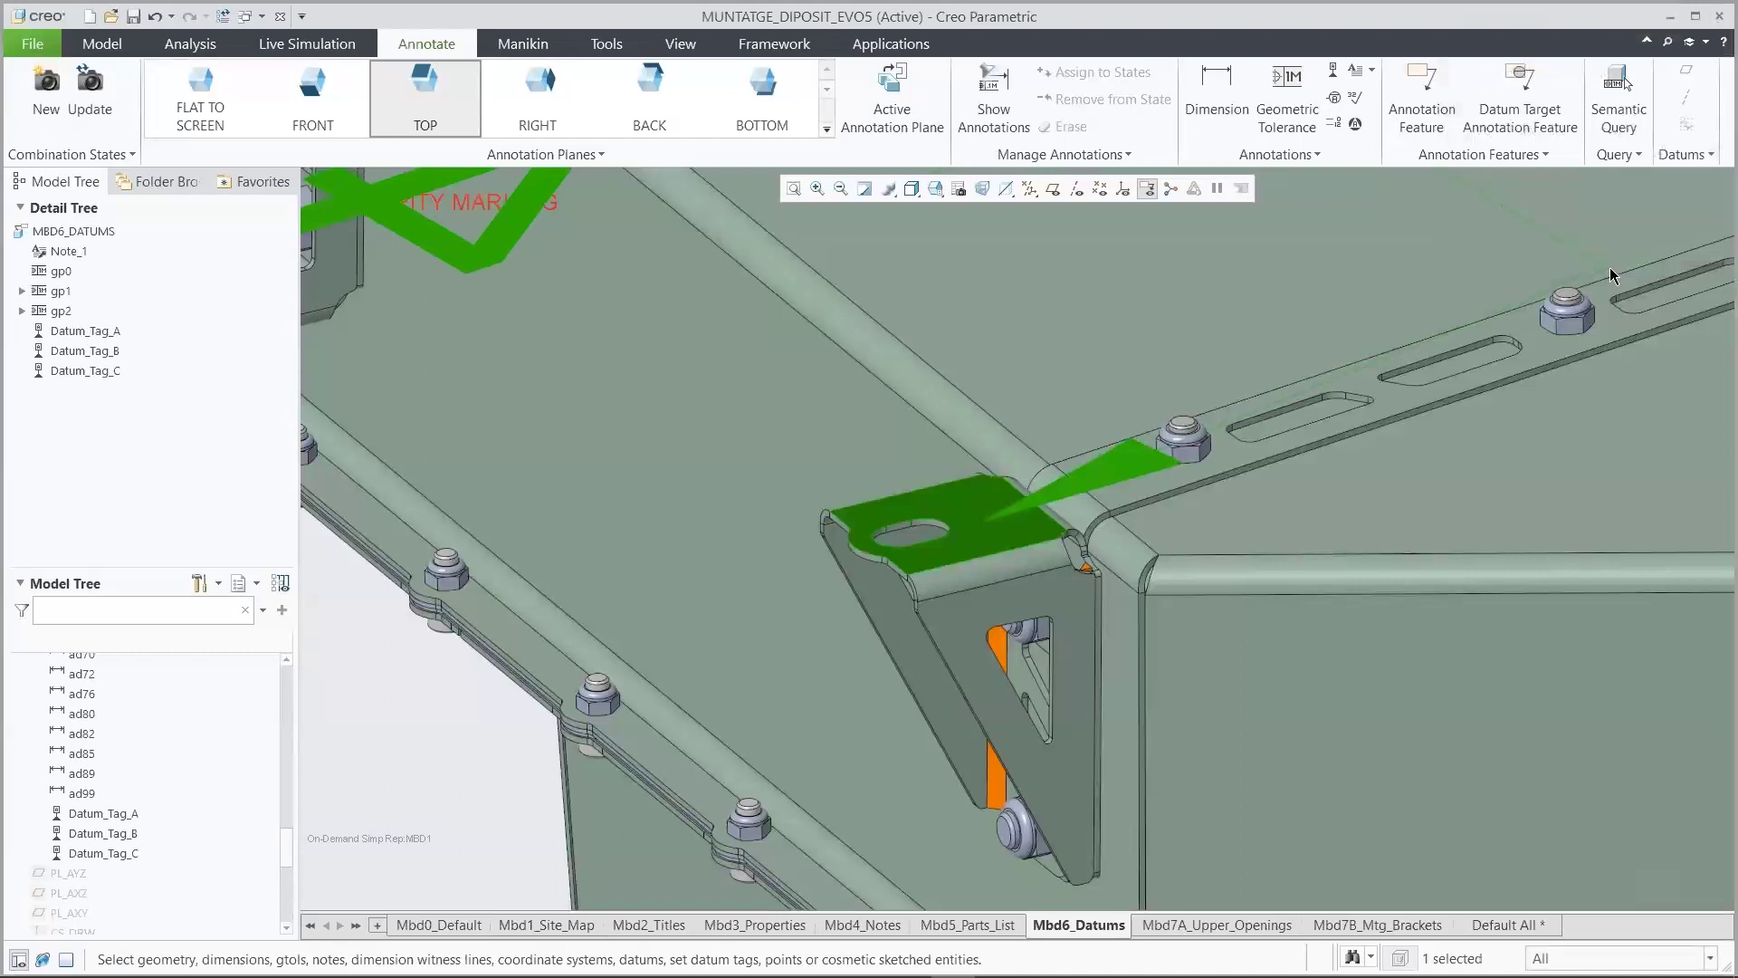
{"action": "left_click", "coordinate": [1077, 927]}
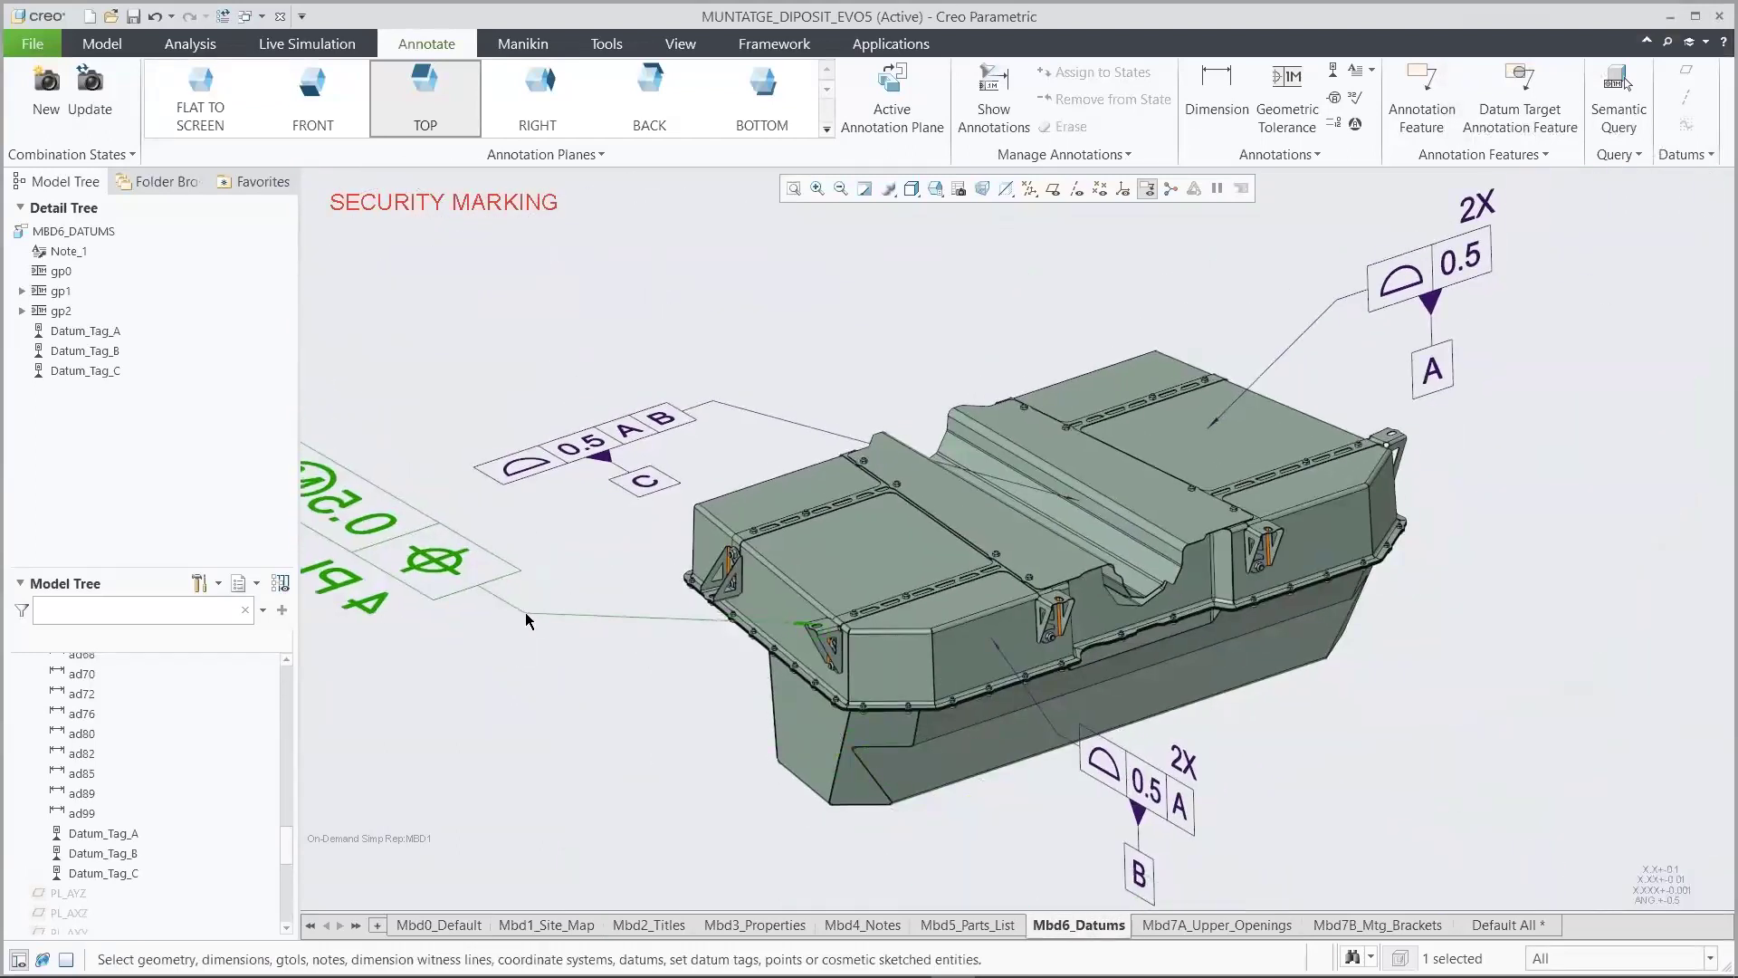
{"action": "middle_click", "coordinate": [525, 612]}
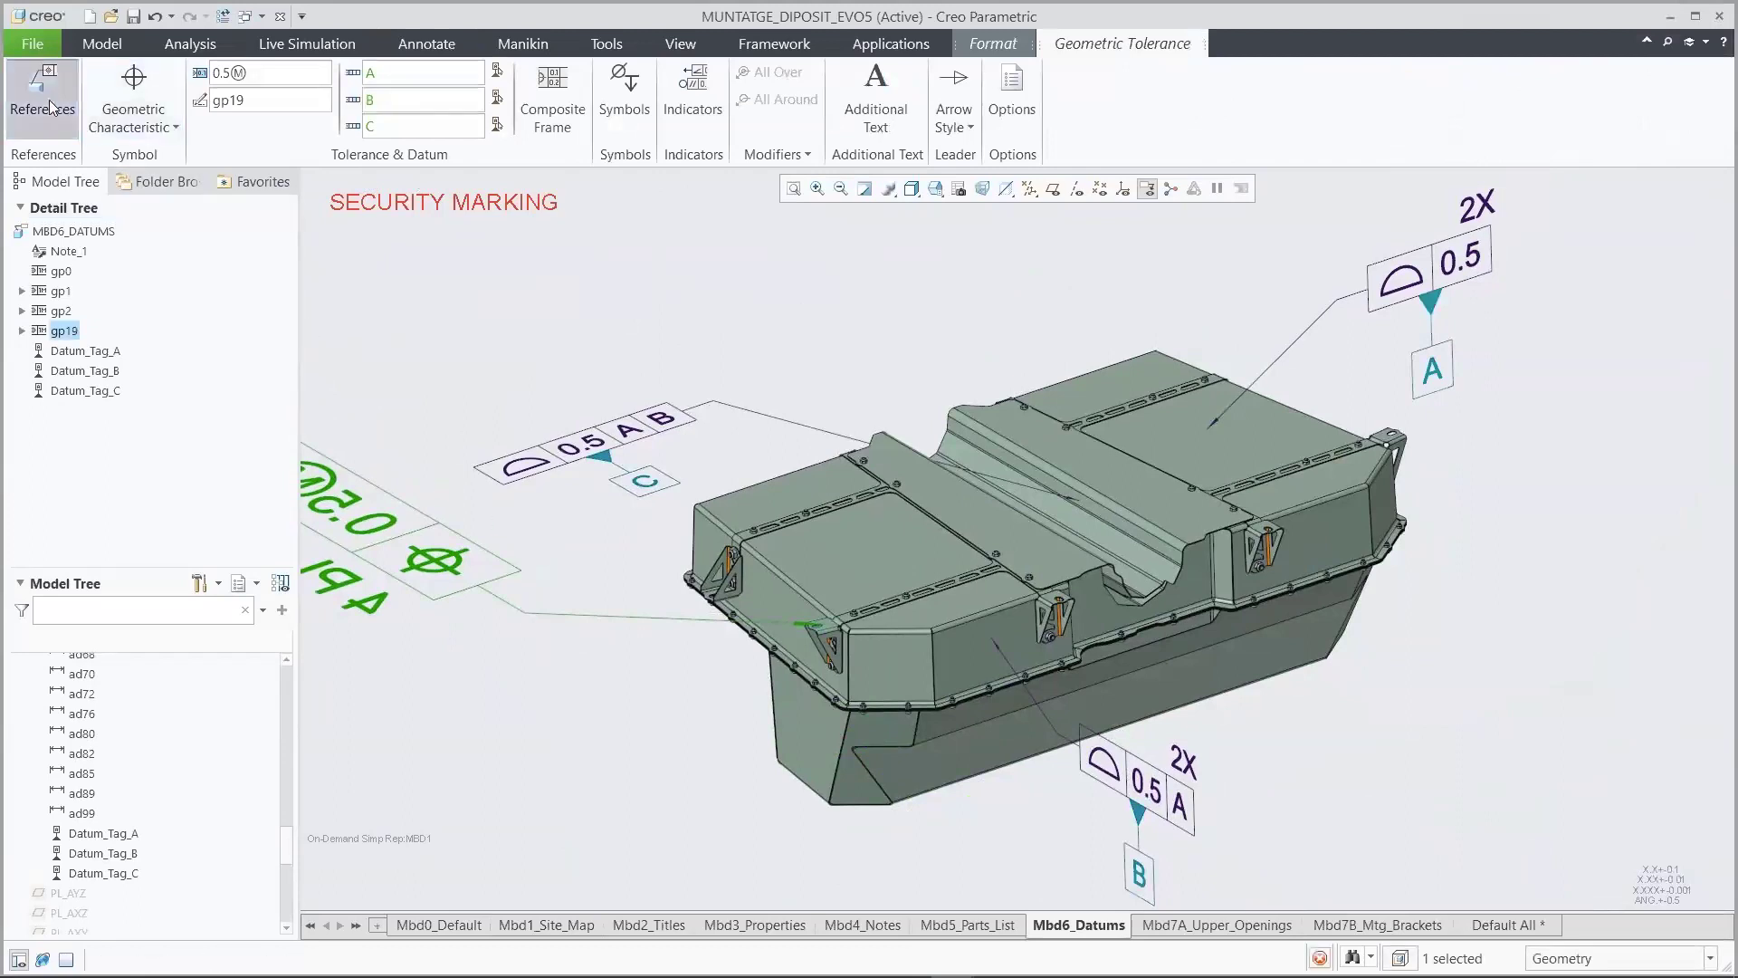
Add the top faces of three more mounting brackets, two along the side and one at the far corner, as references of the geometric tolerance
{"action": "left_click", "coordinate": [47, 101]}
{"action": "left_click", "coordinate": [938, 190]}
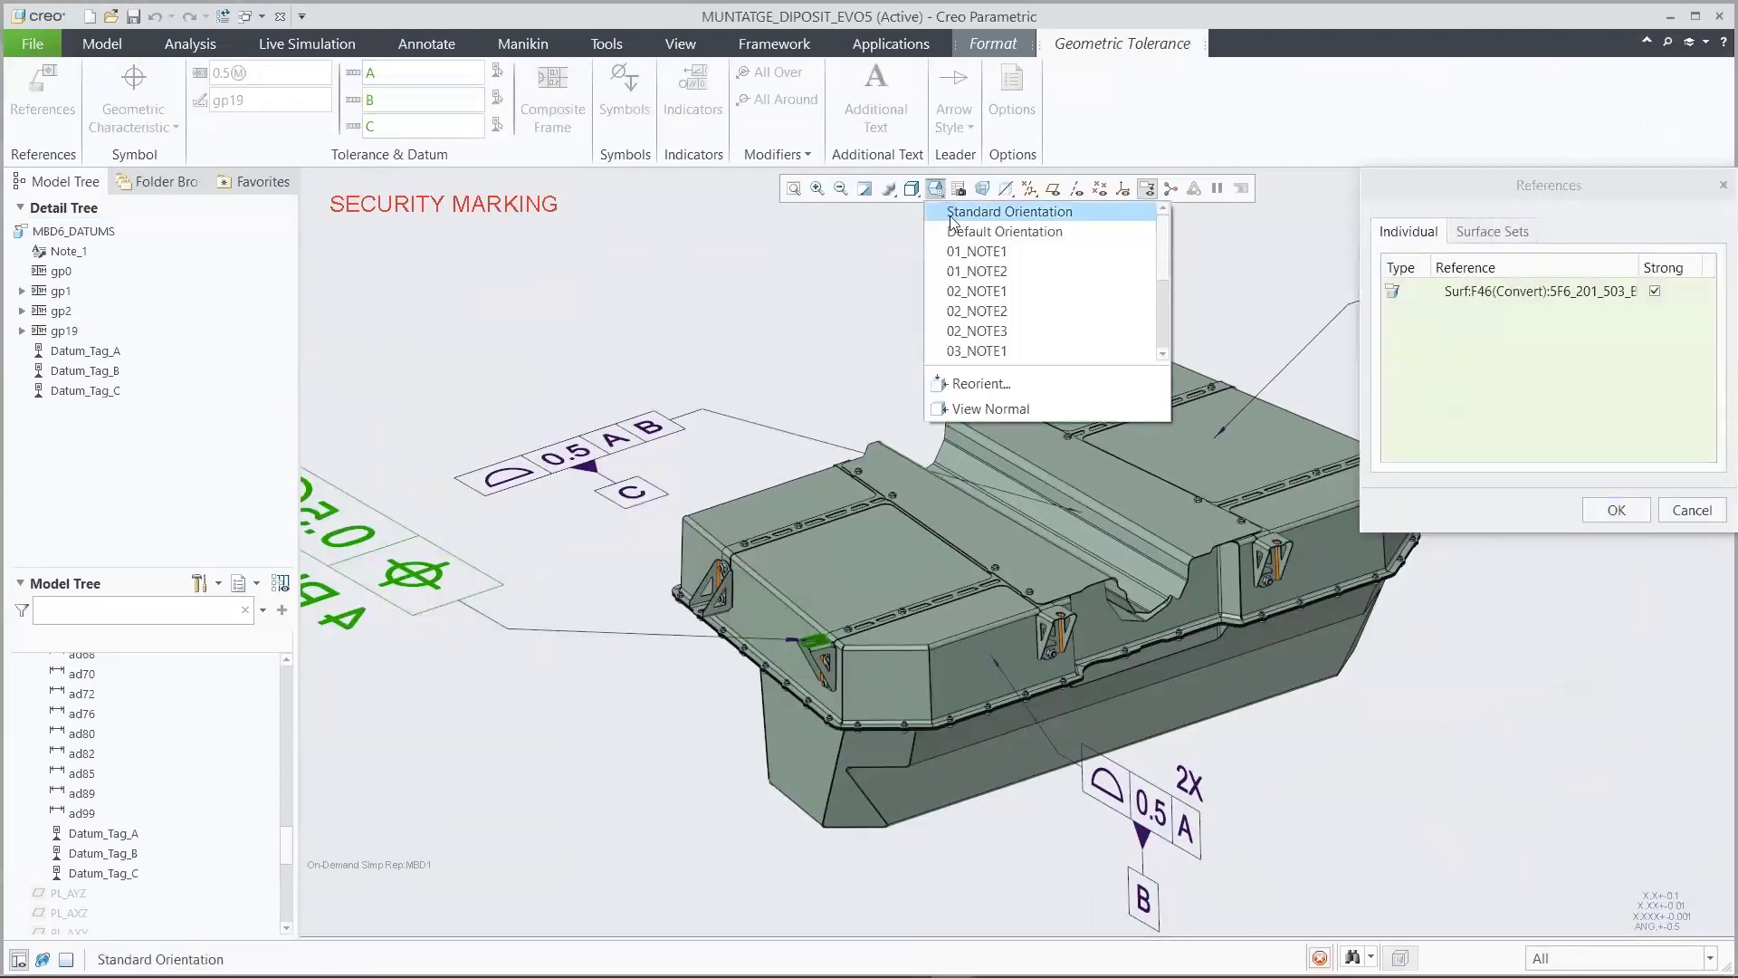
{"action": "left_click", "coordinate": [983, 268]}
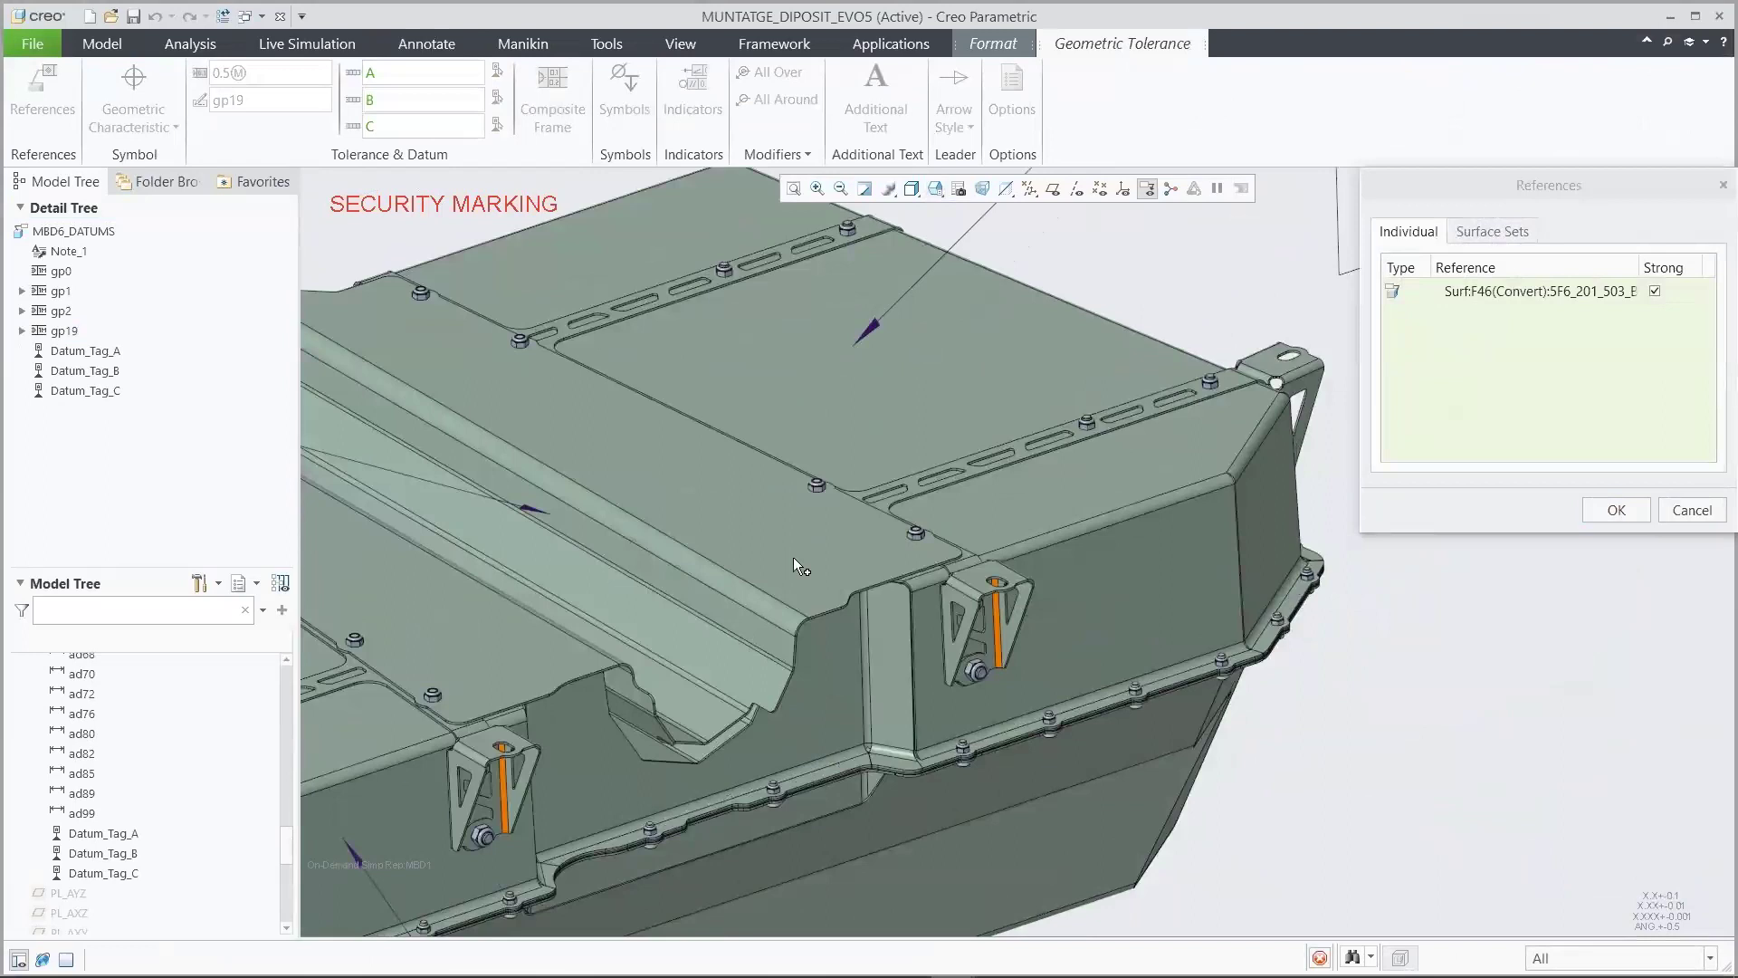
{"action": "left_click", "coordinate": [500, 742], "text": "ctrl"}
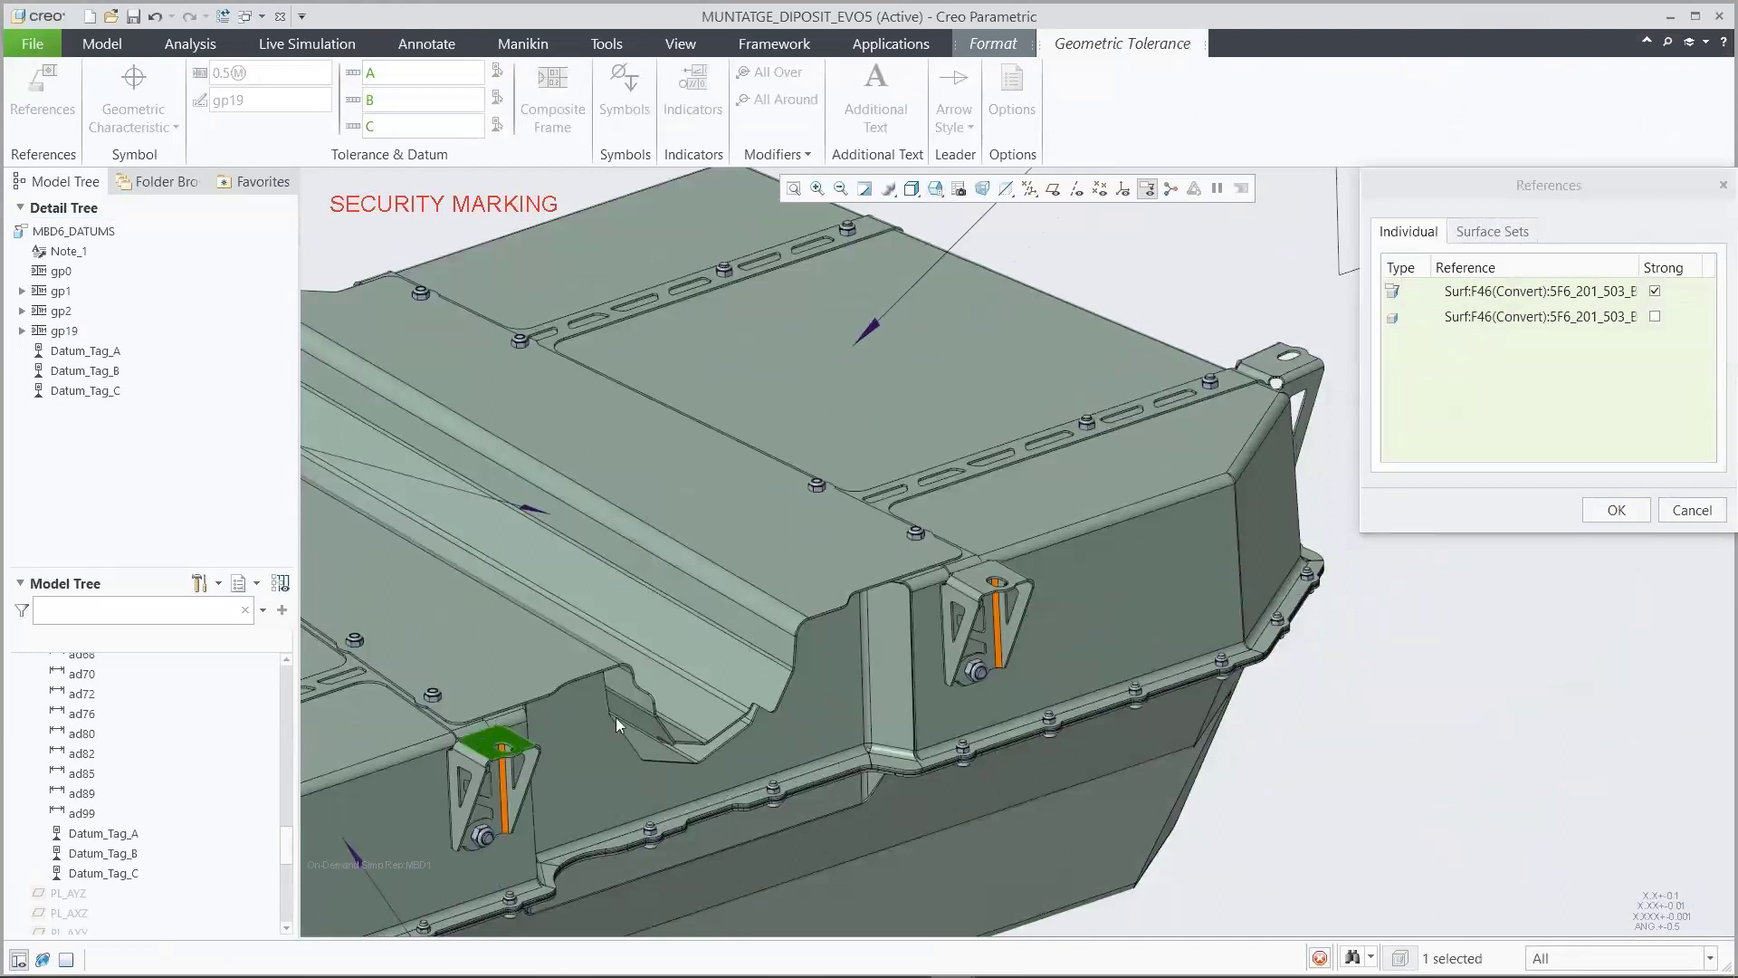
{"action": "left_click", "coordinate": [981, 579], "text": "ctrl"}
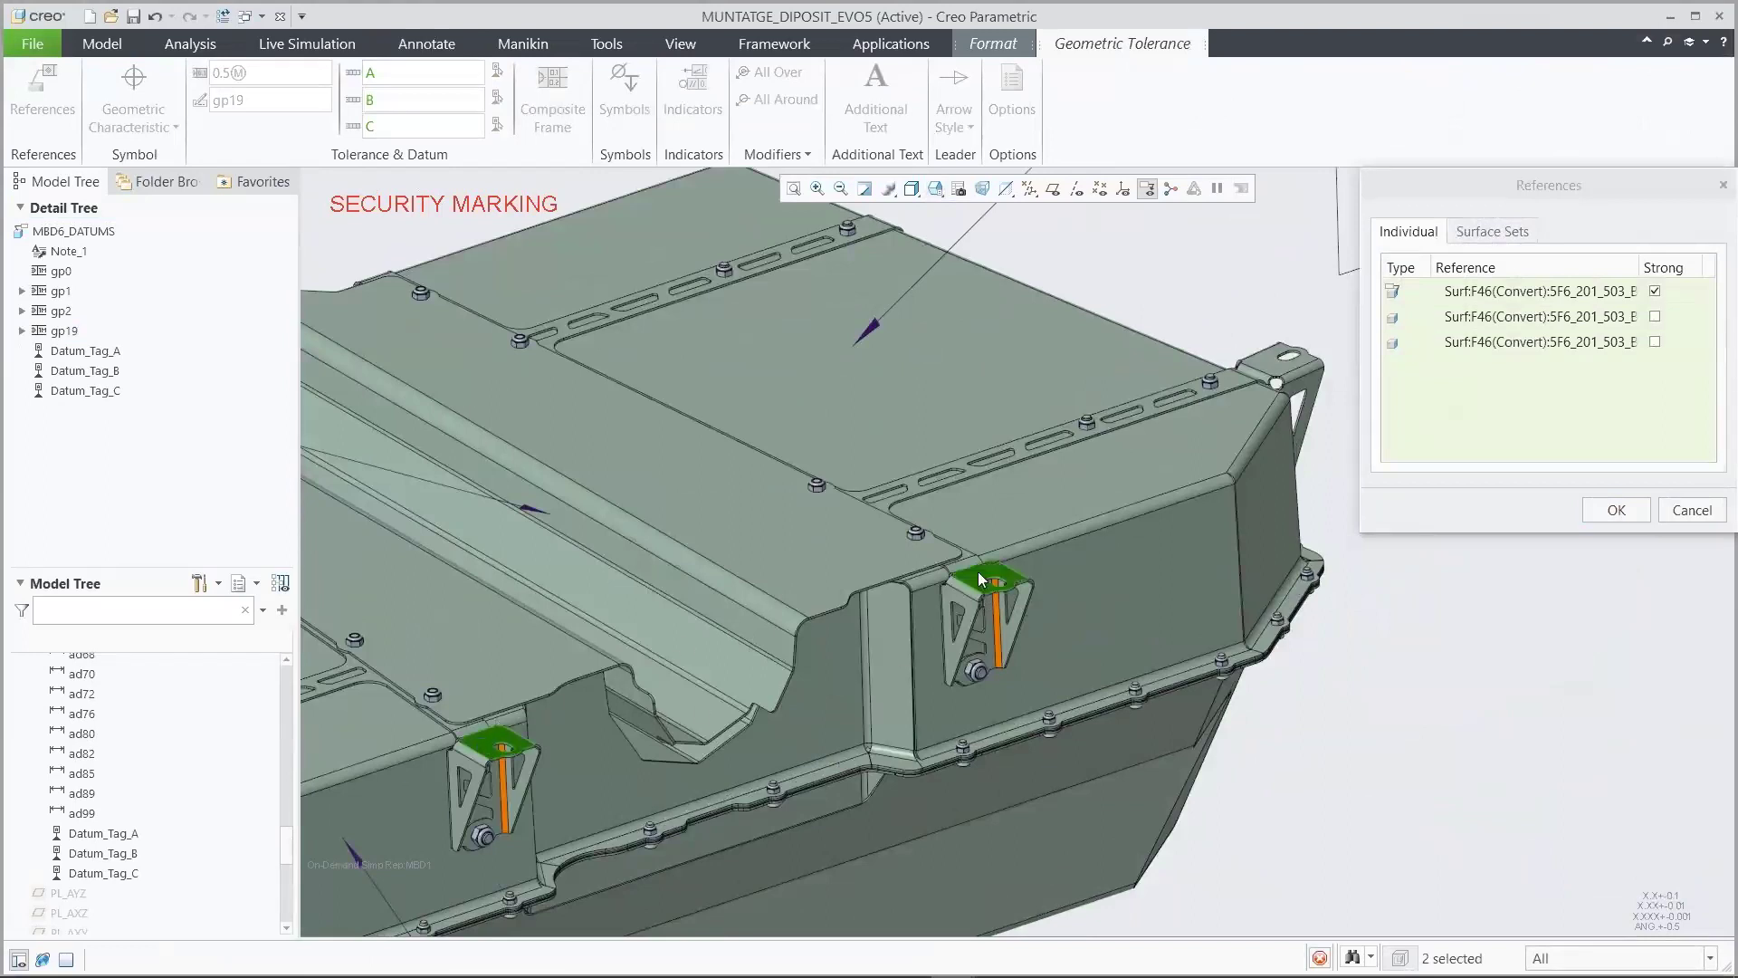
{"action": "left_click", "coordinate": [1262, 362], "text": "ctrl"}
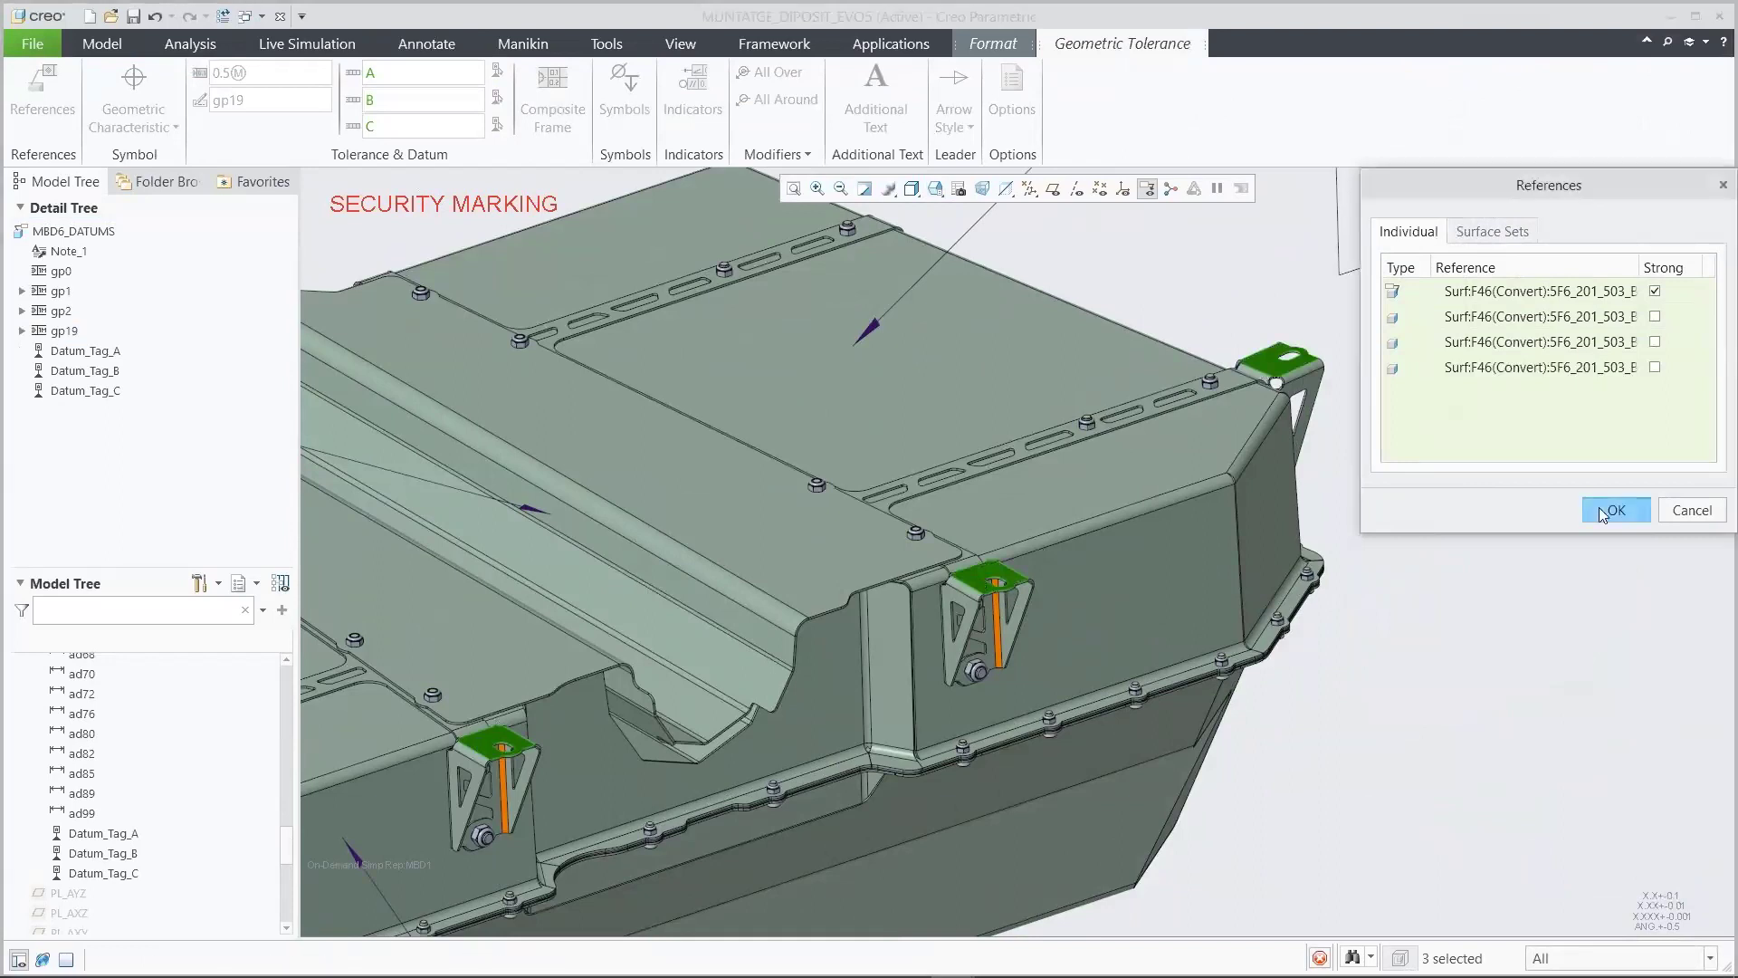
{"action": "left_click", "coordinate": [1611, 510]}
{"action": "left_click", "coordinate": [1077, 922]}
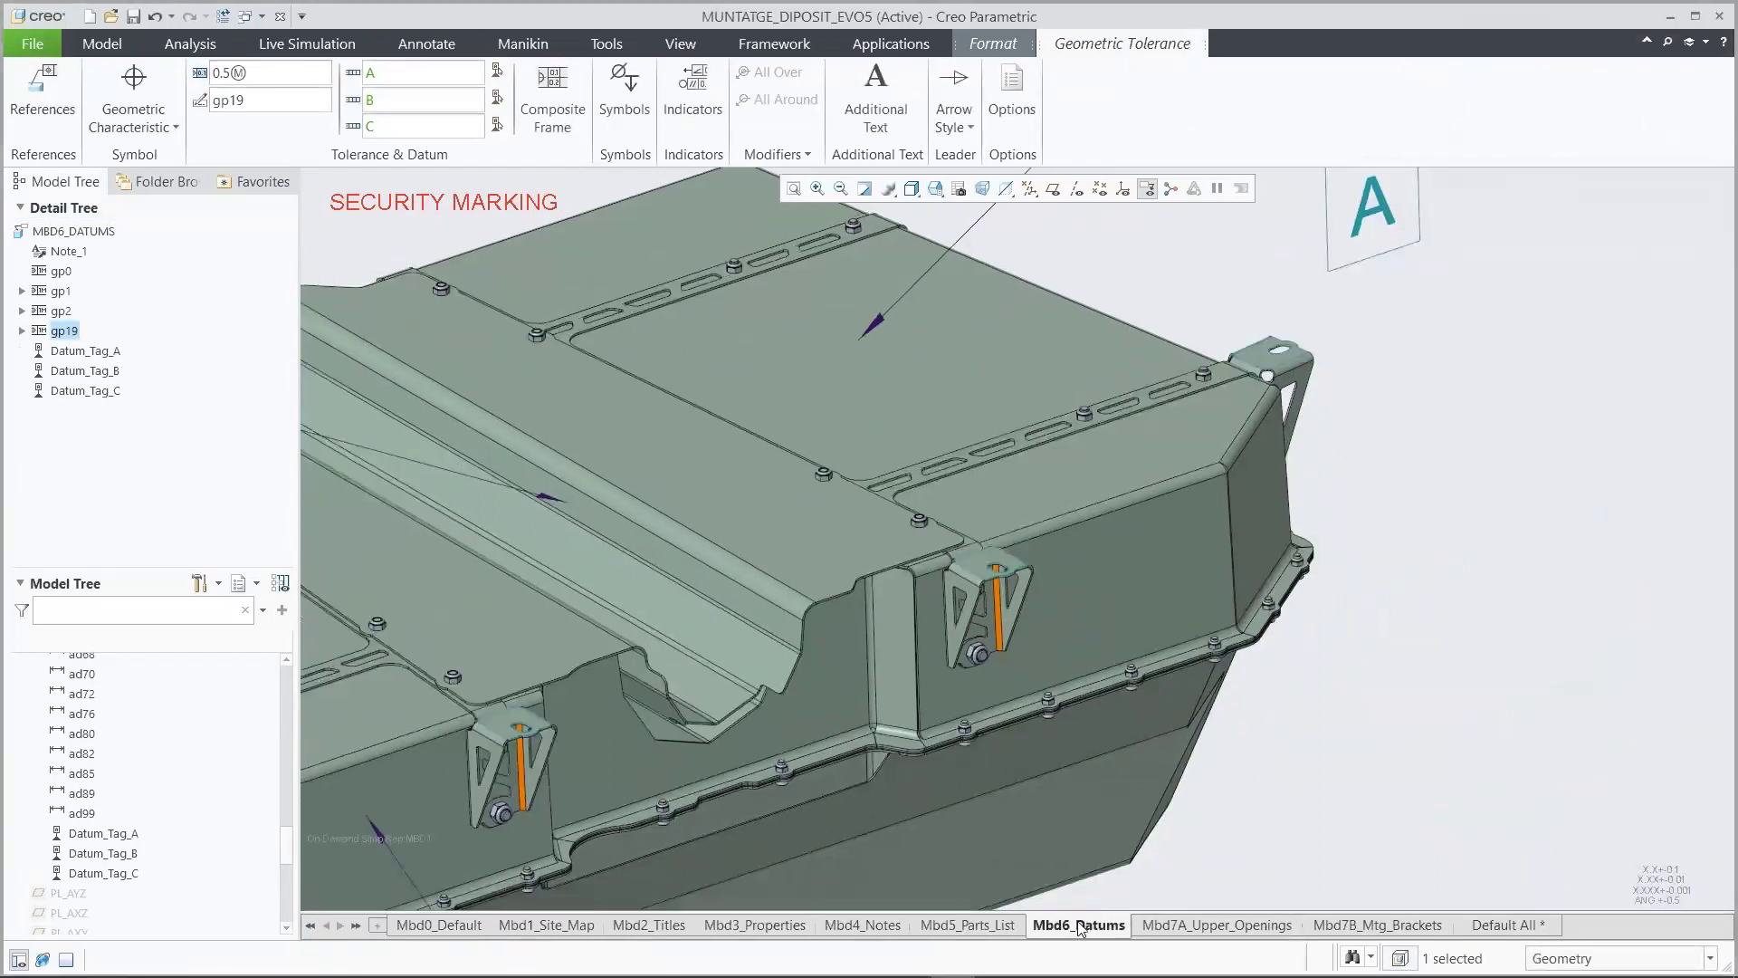